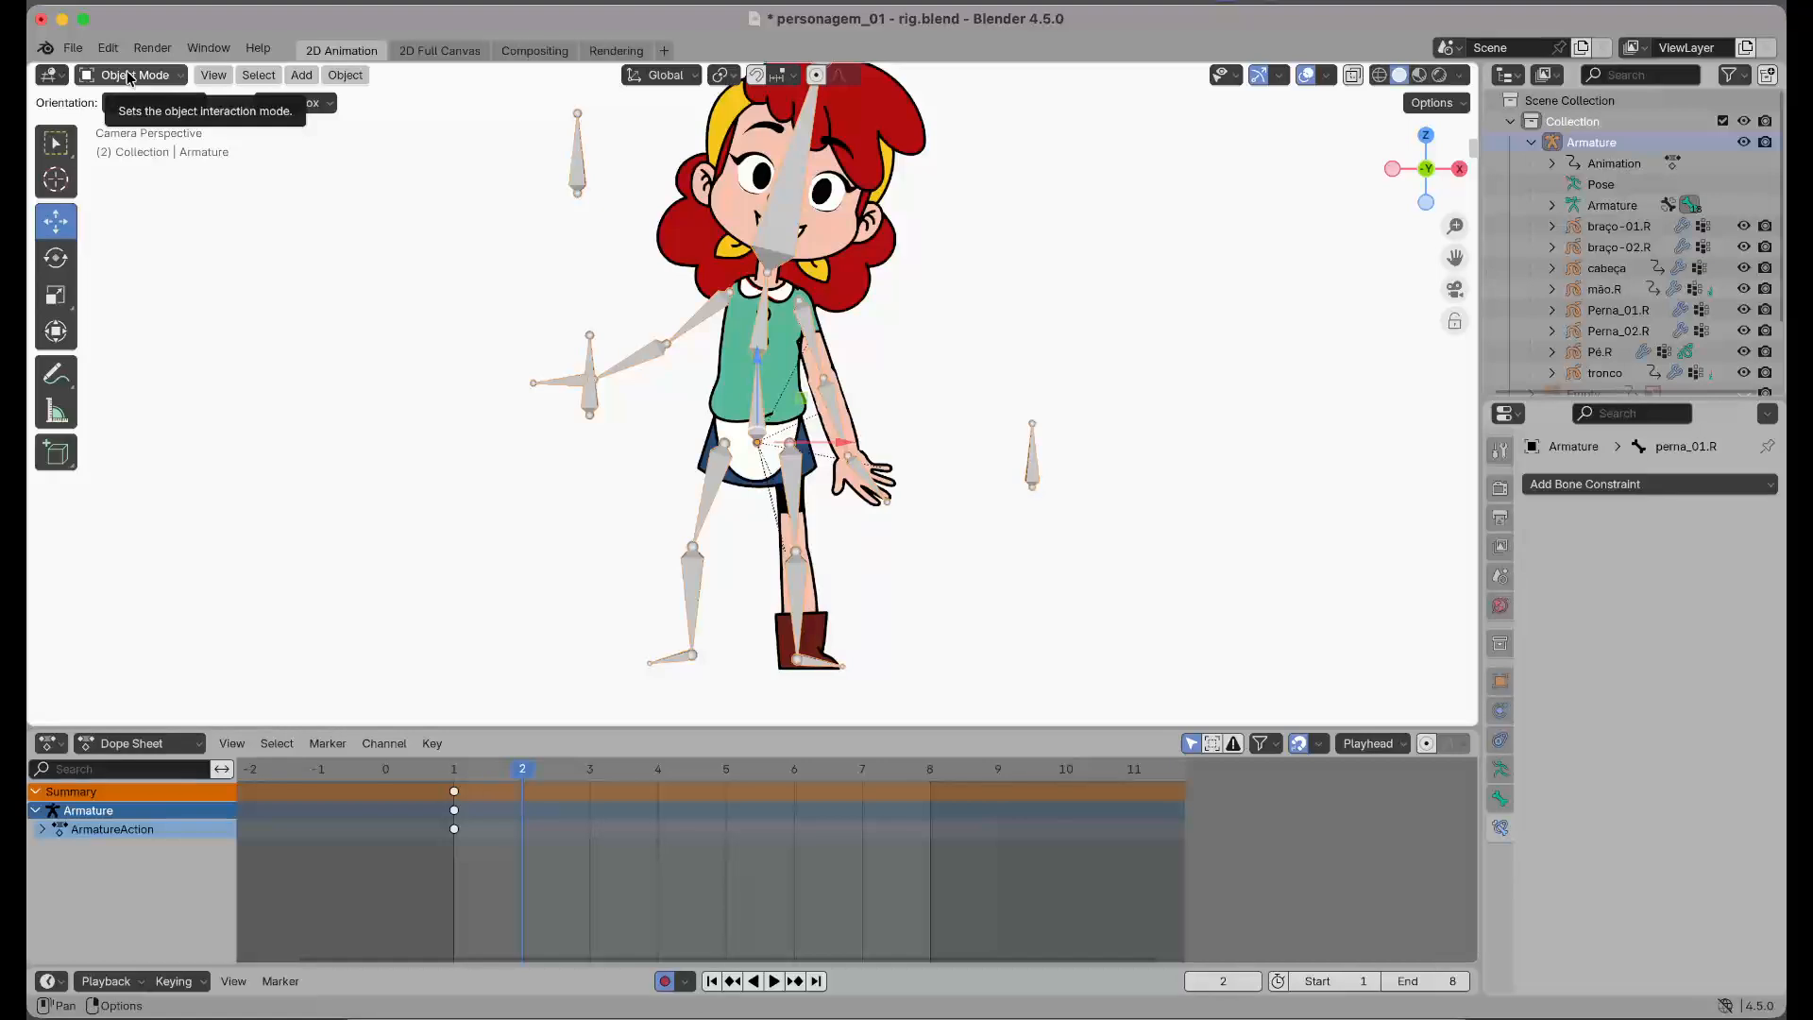
Switch the armature to Pose Mode and try moving the lower torso bone tronco_01
click(128, 77)
click(131, 146)
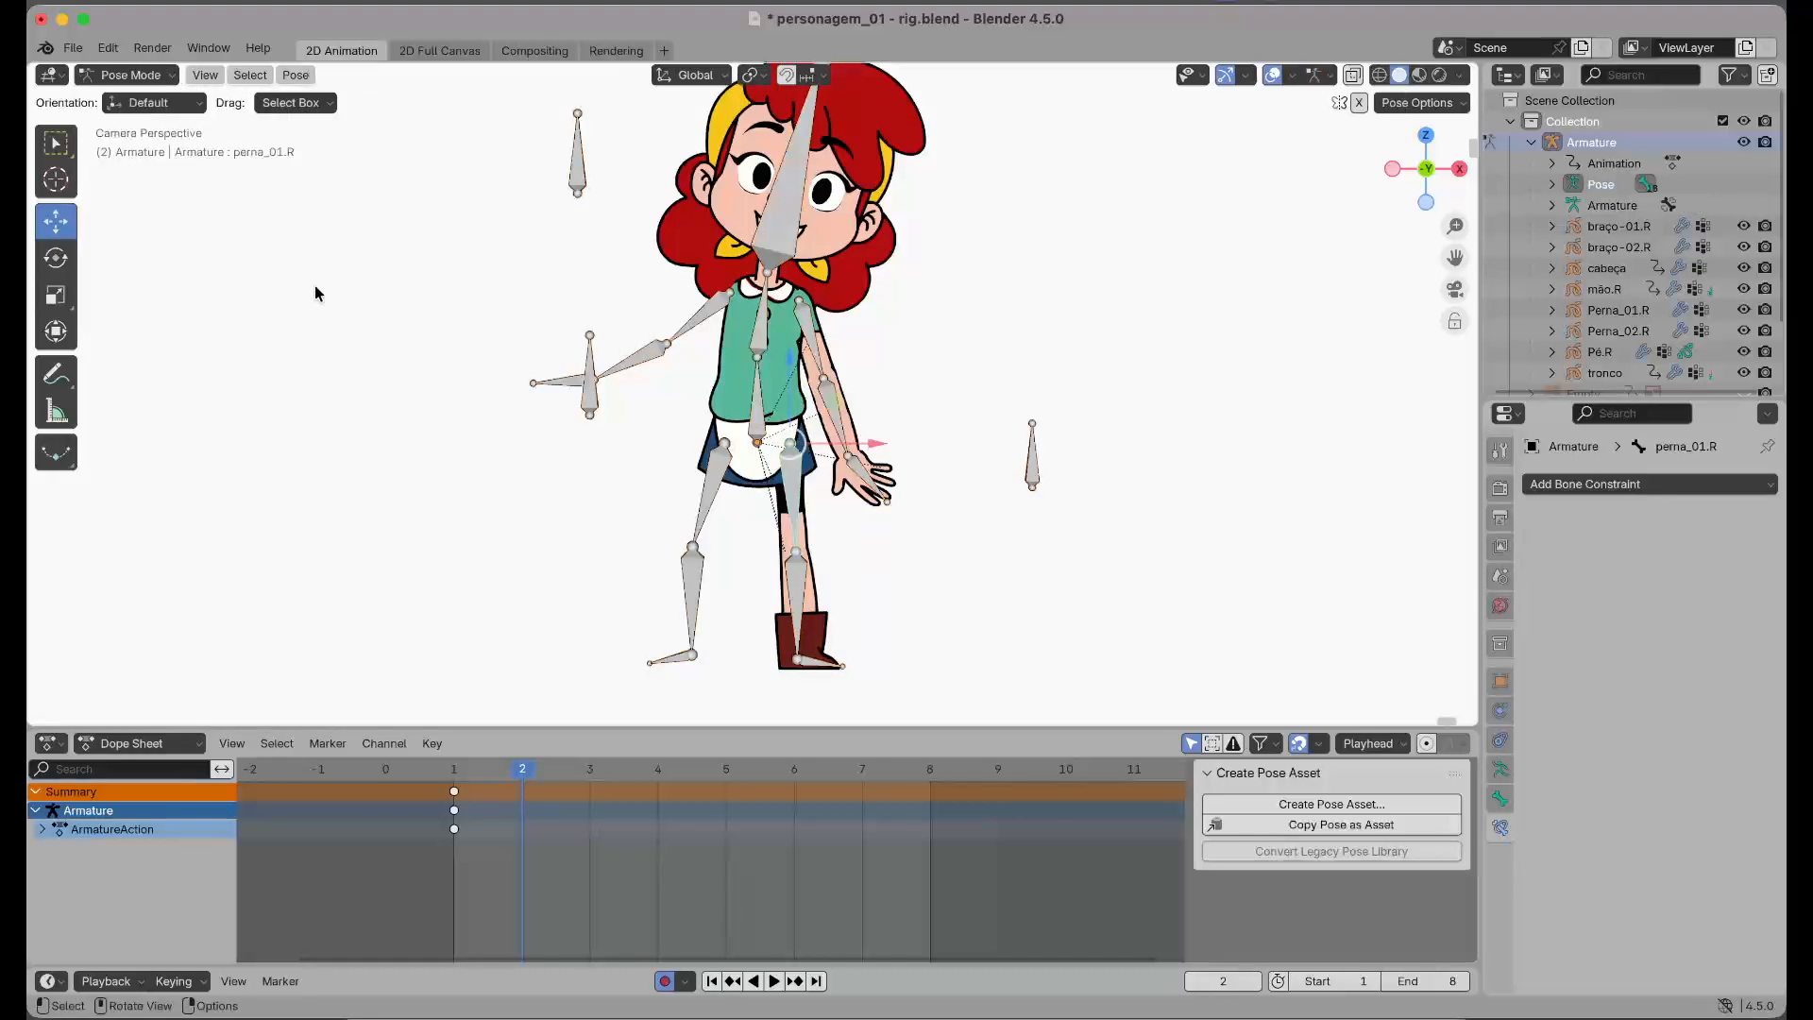
click(761, 406)
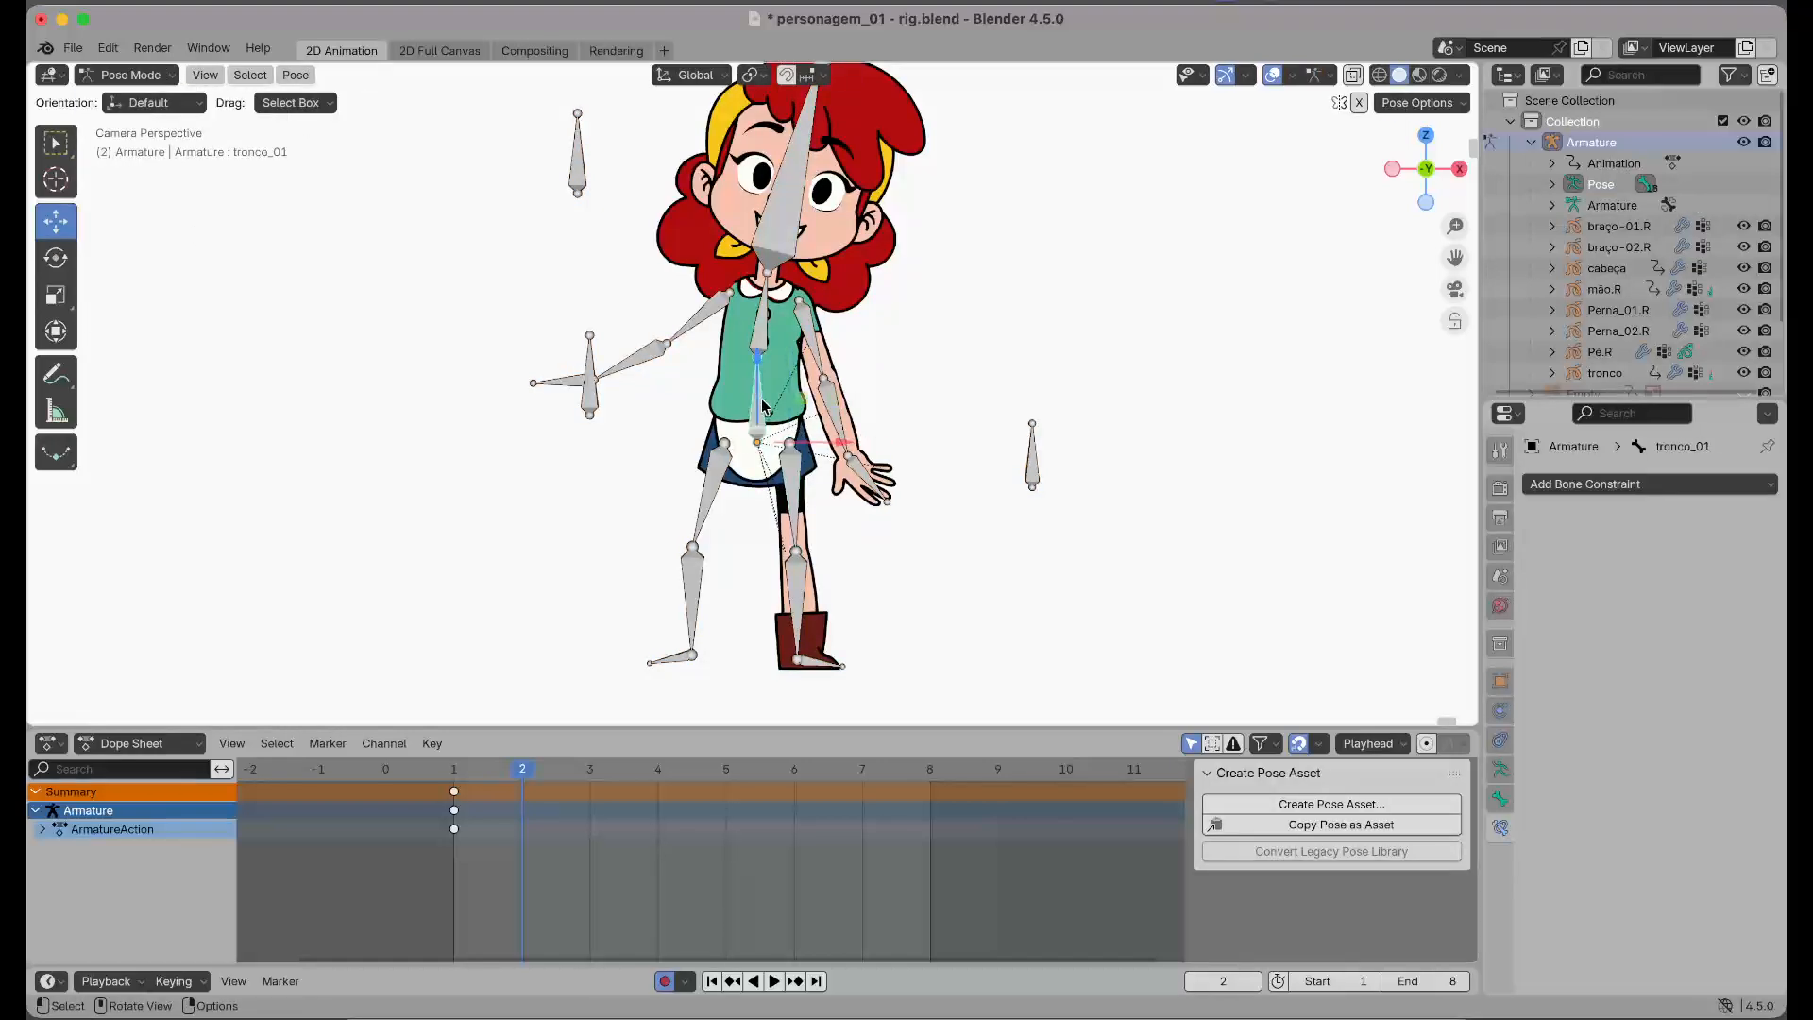
drag(761, 391, 752, 433)
right_click(752, 434)
In Edit Mode, parent the upper leg bone perna_01.R to the lower torso bone tronco_01 with Keep Offset
click(142, 76)
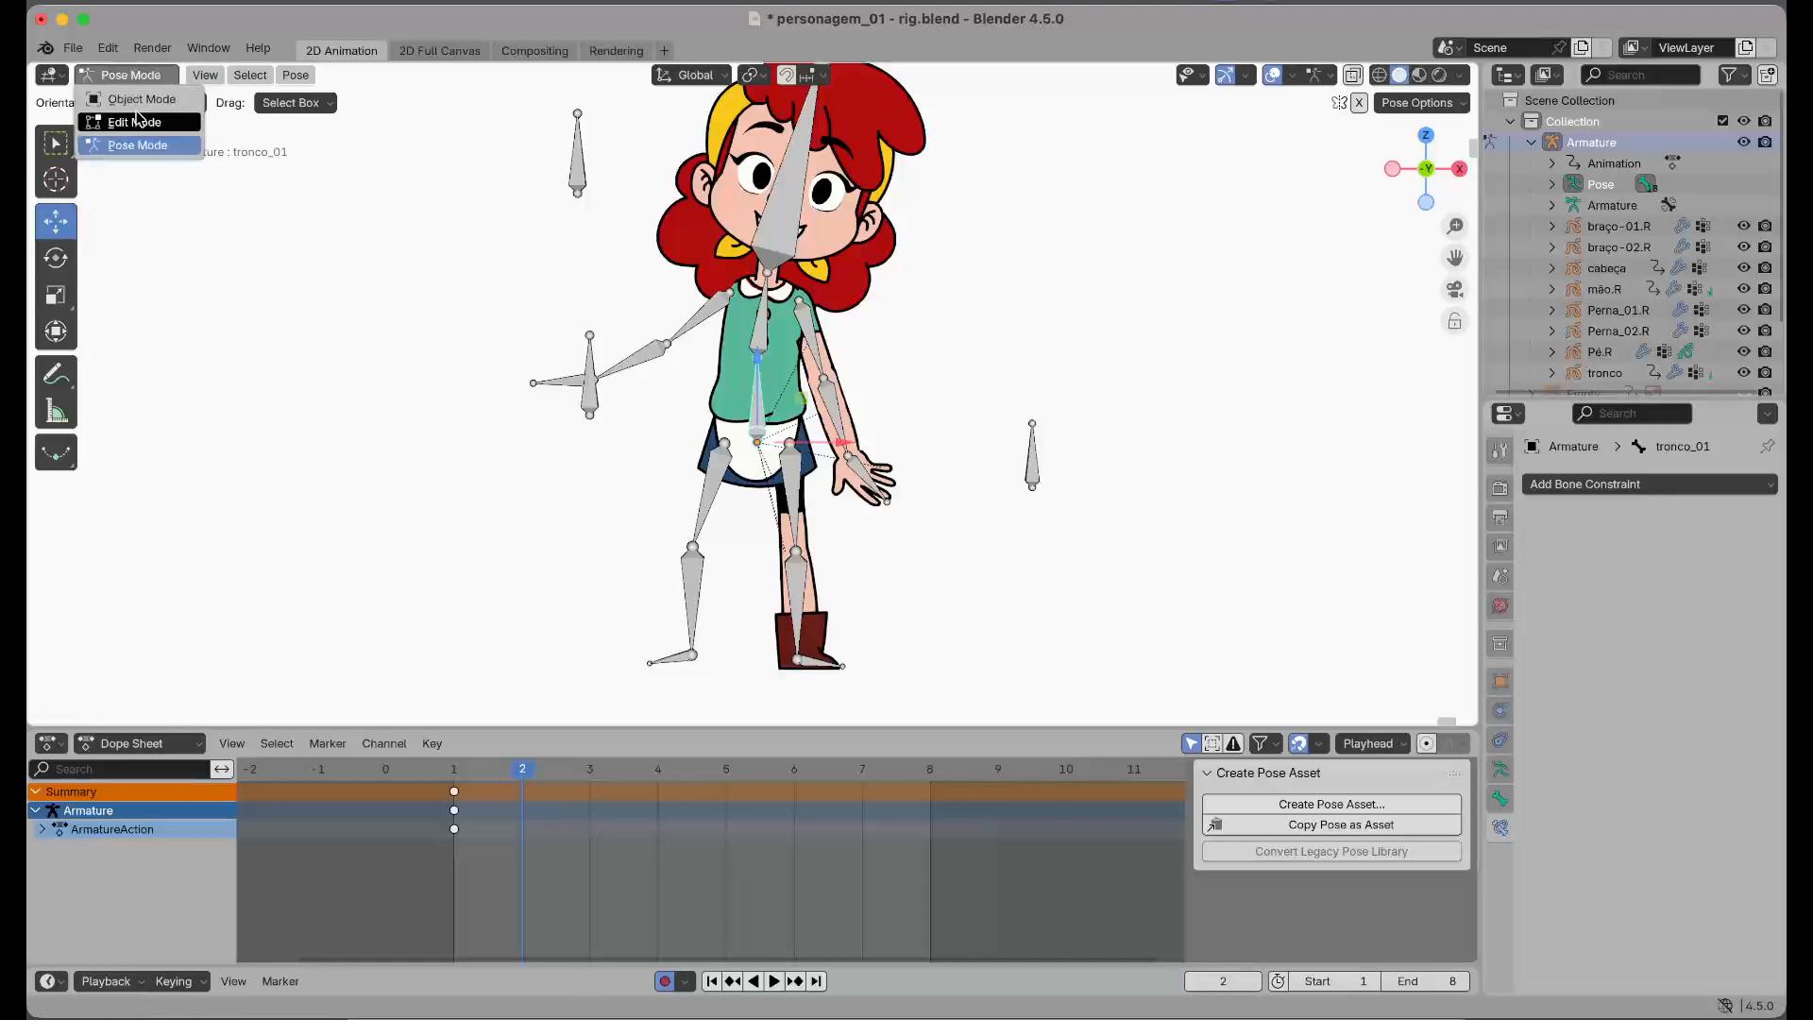
click(138, 121)
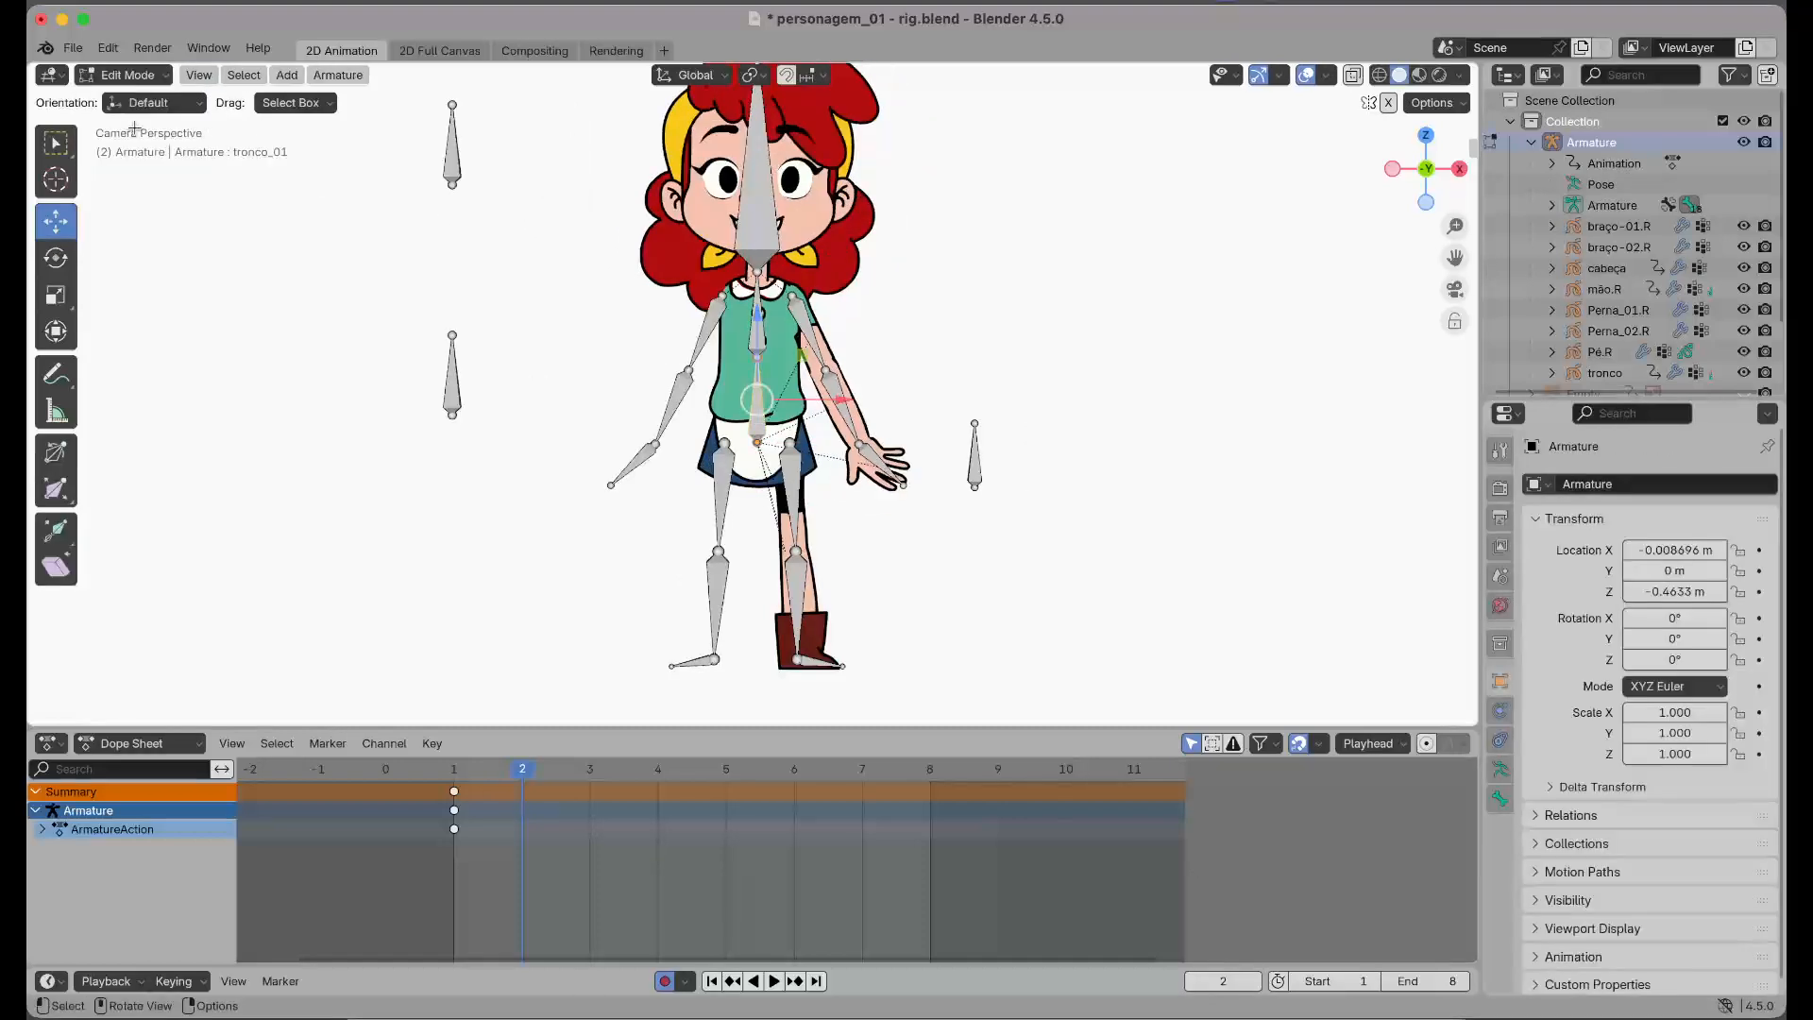
click(797, 477)
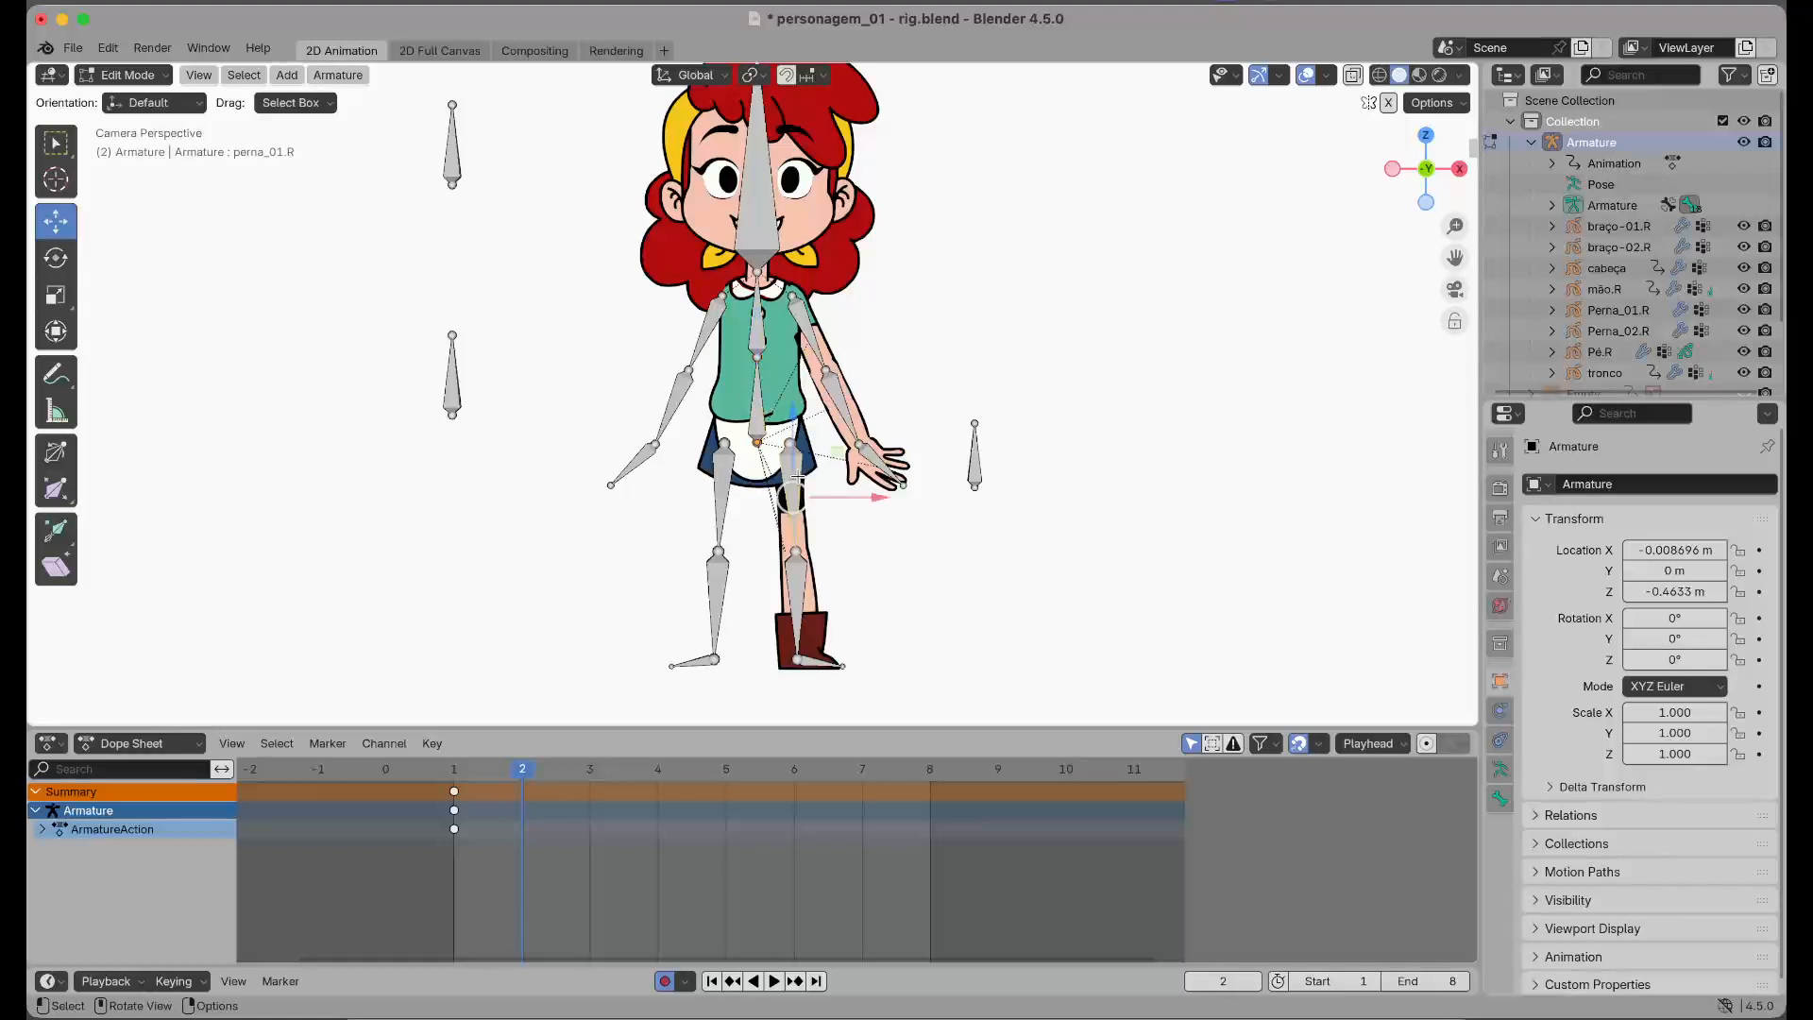
click(757, 402)
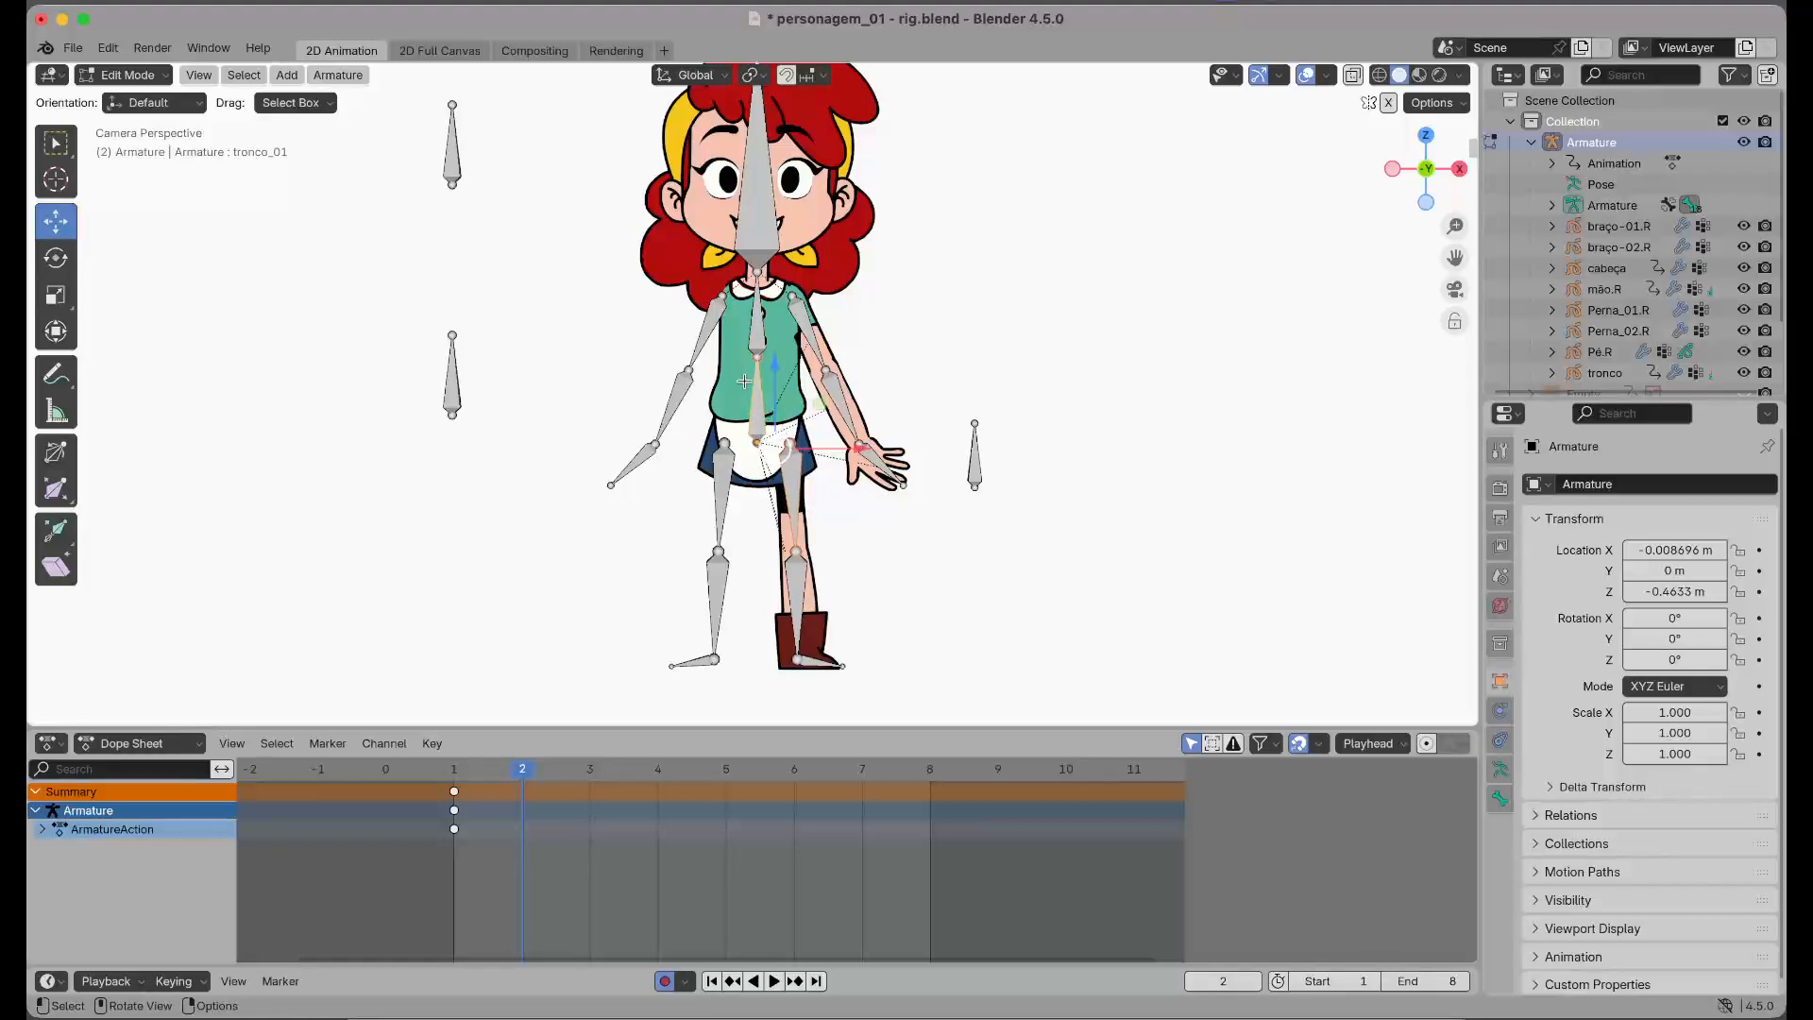
click(789, 463)
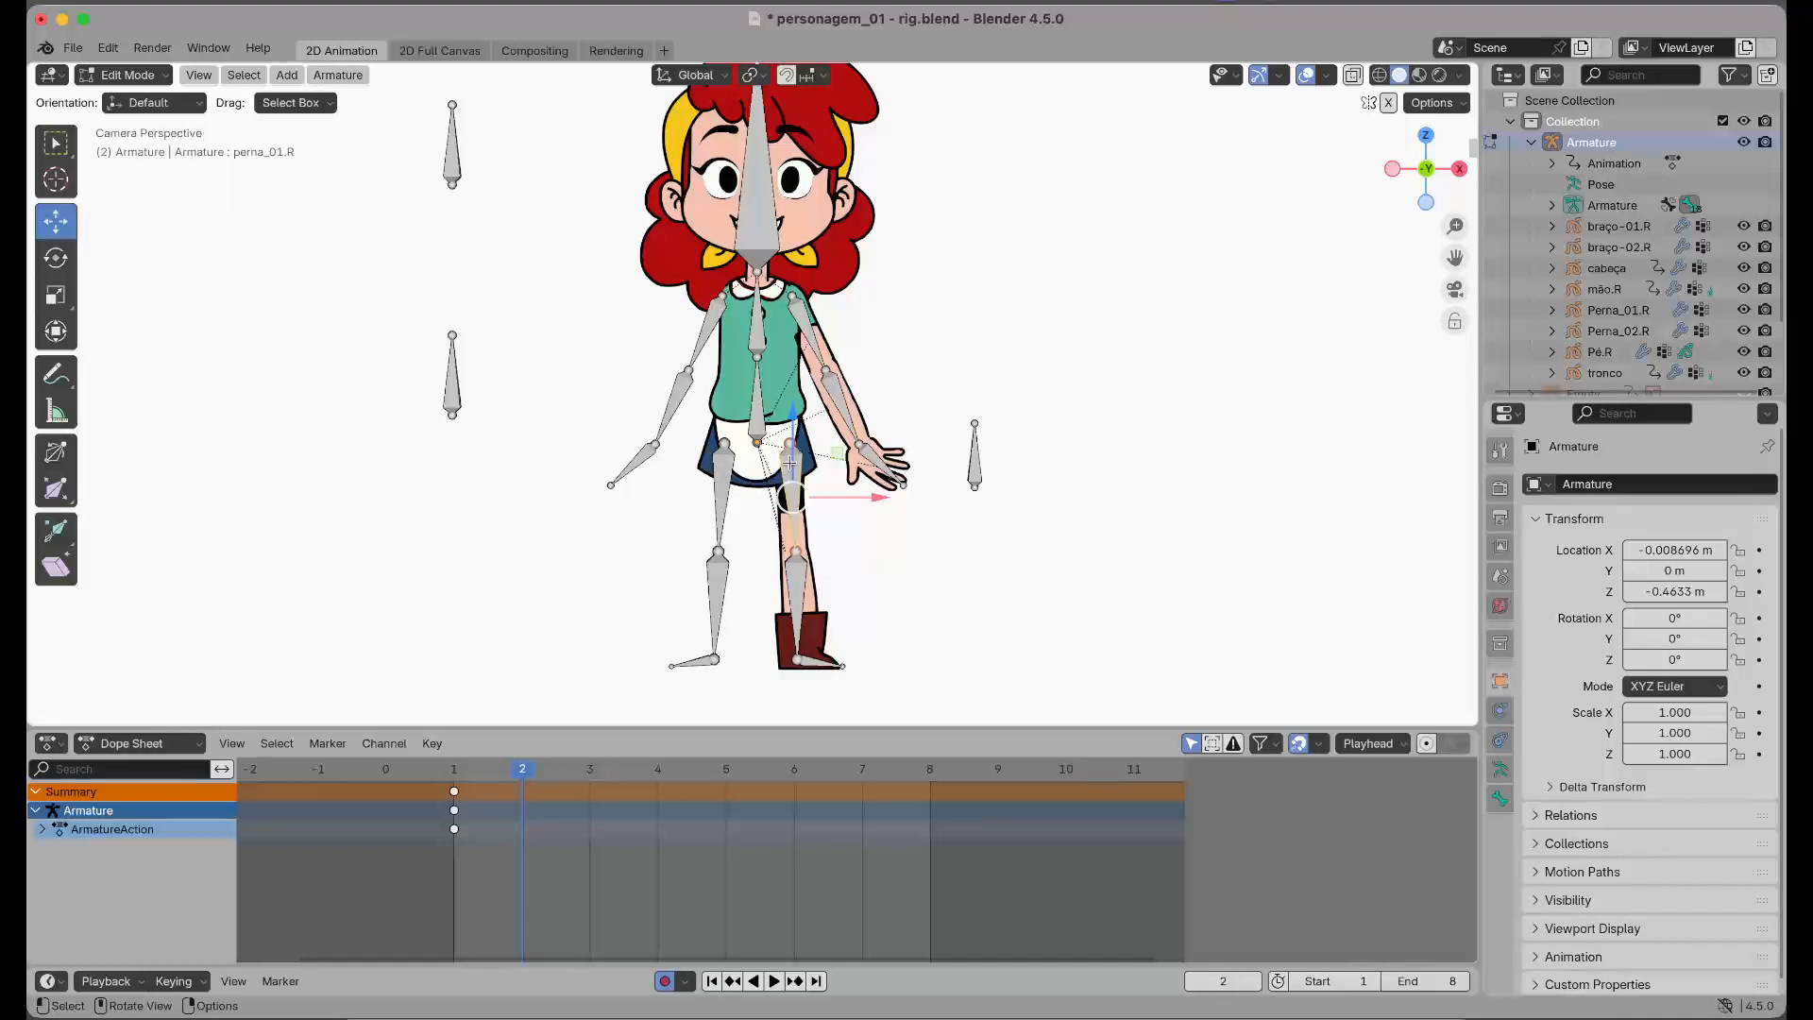
shift+click(757, 404)
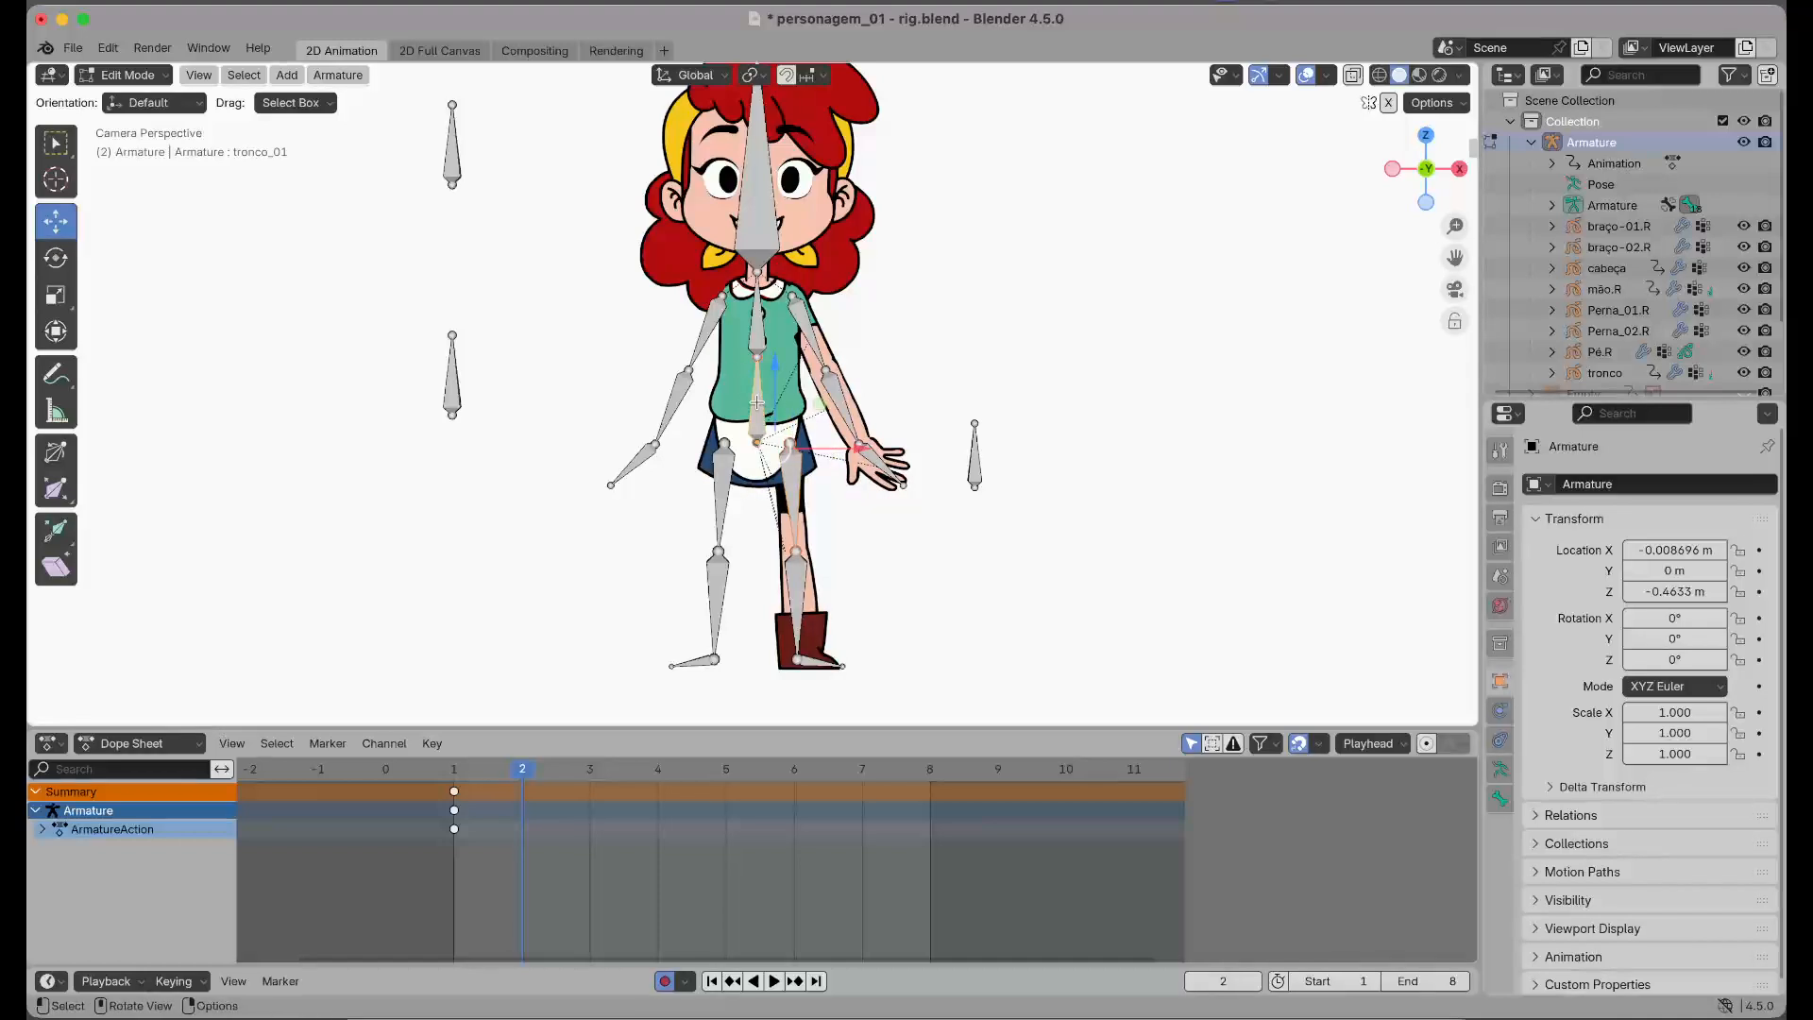
key(ctrl+p)
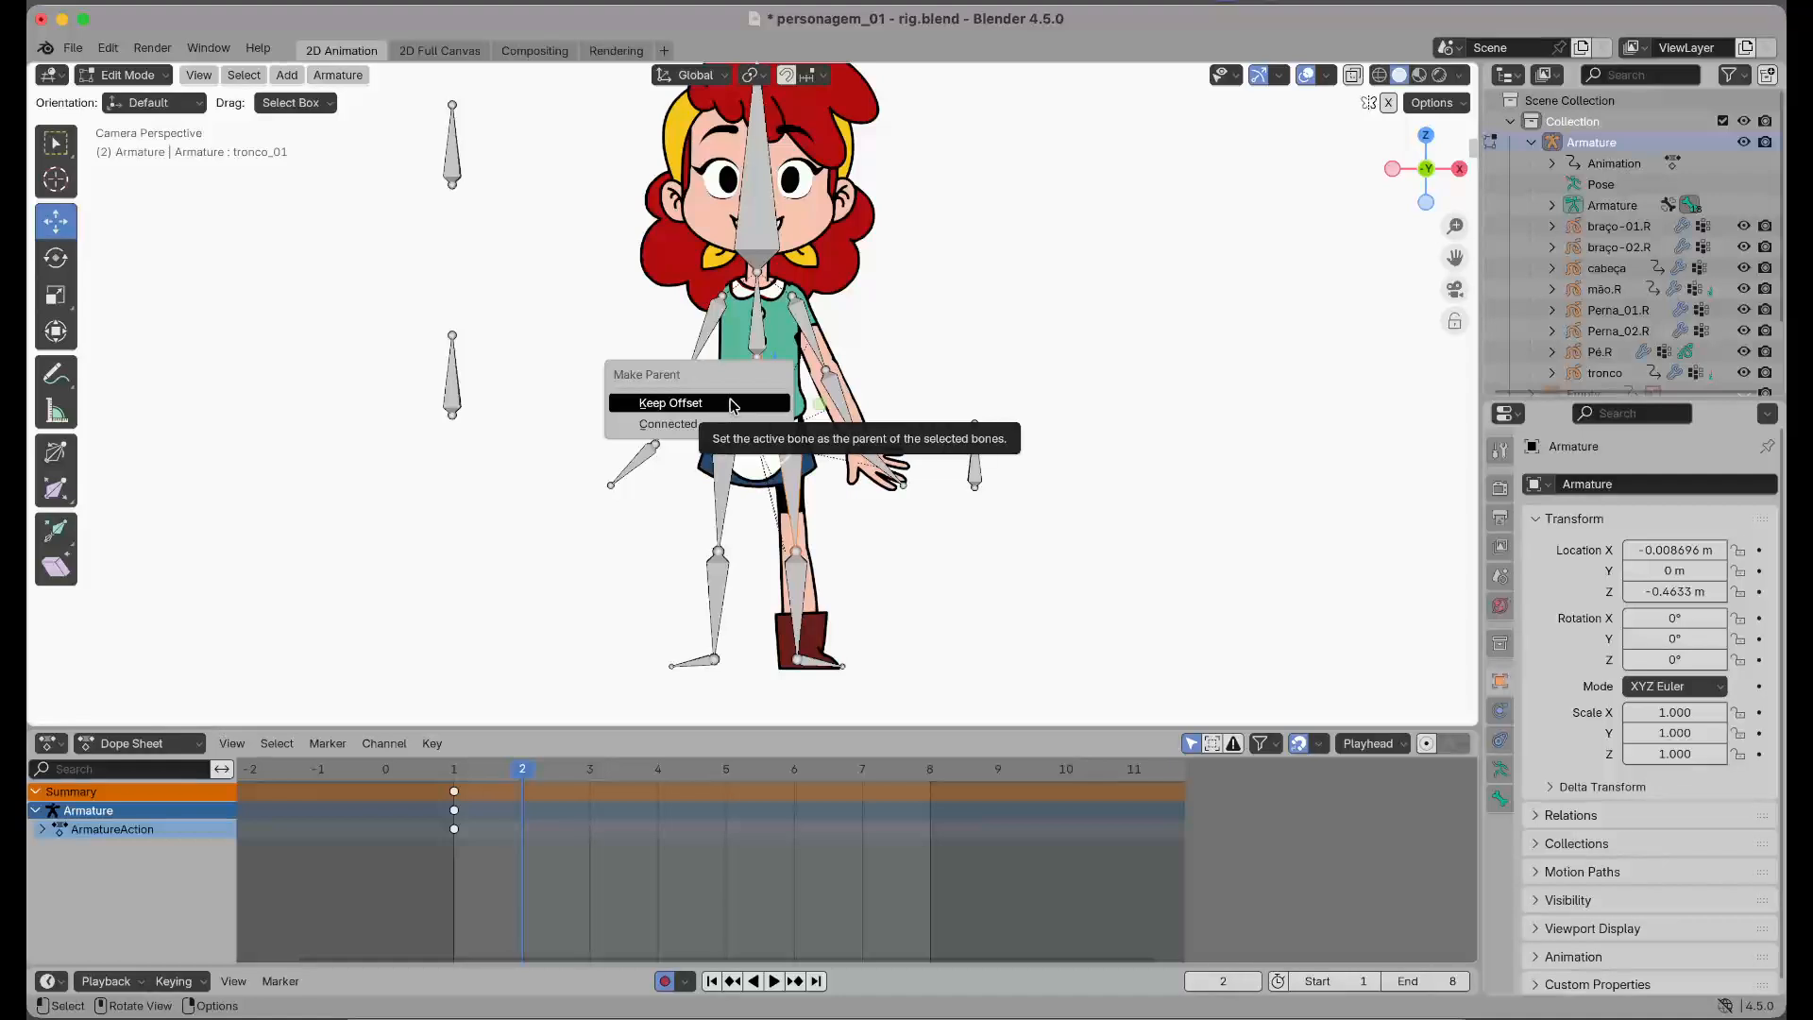
click(735, 404)
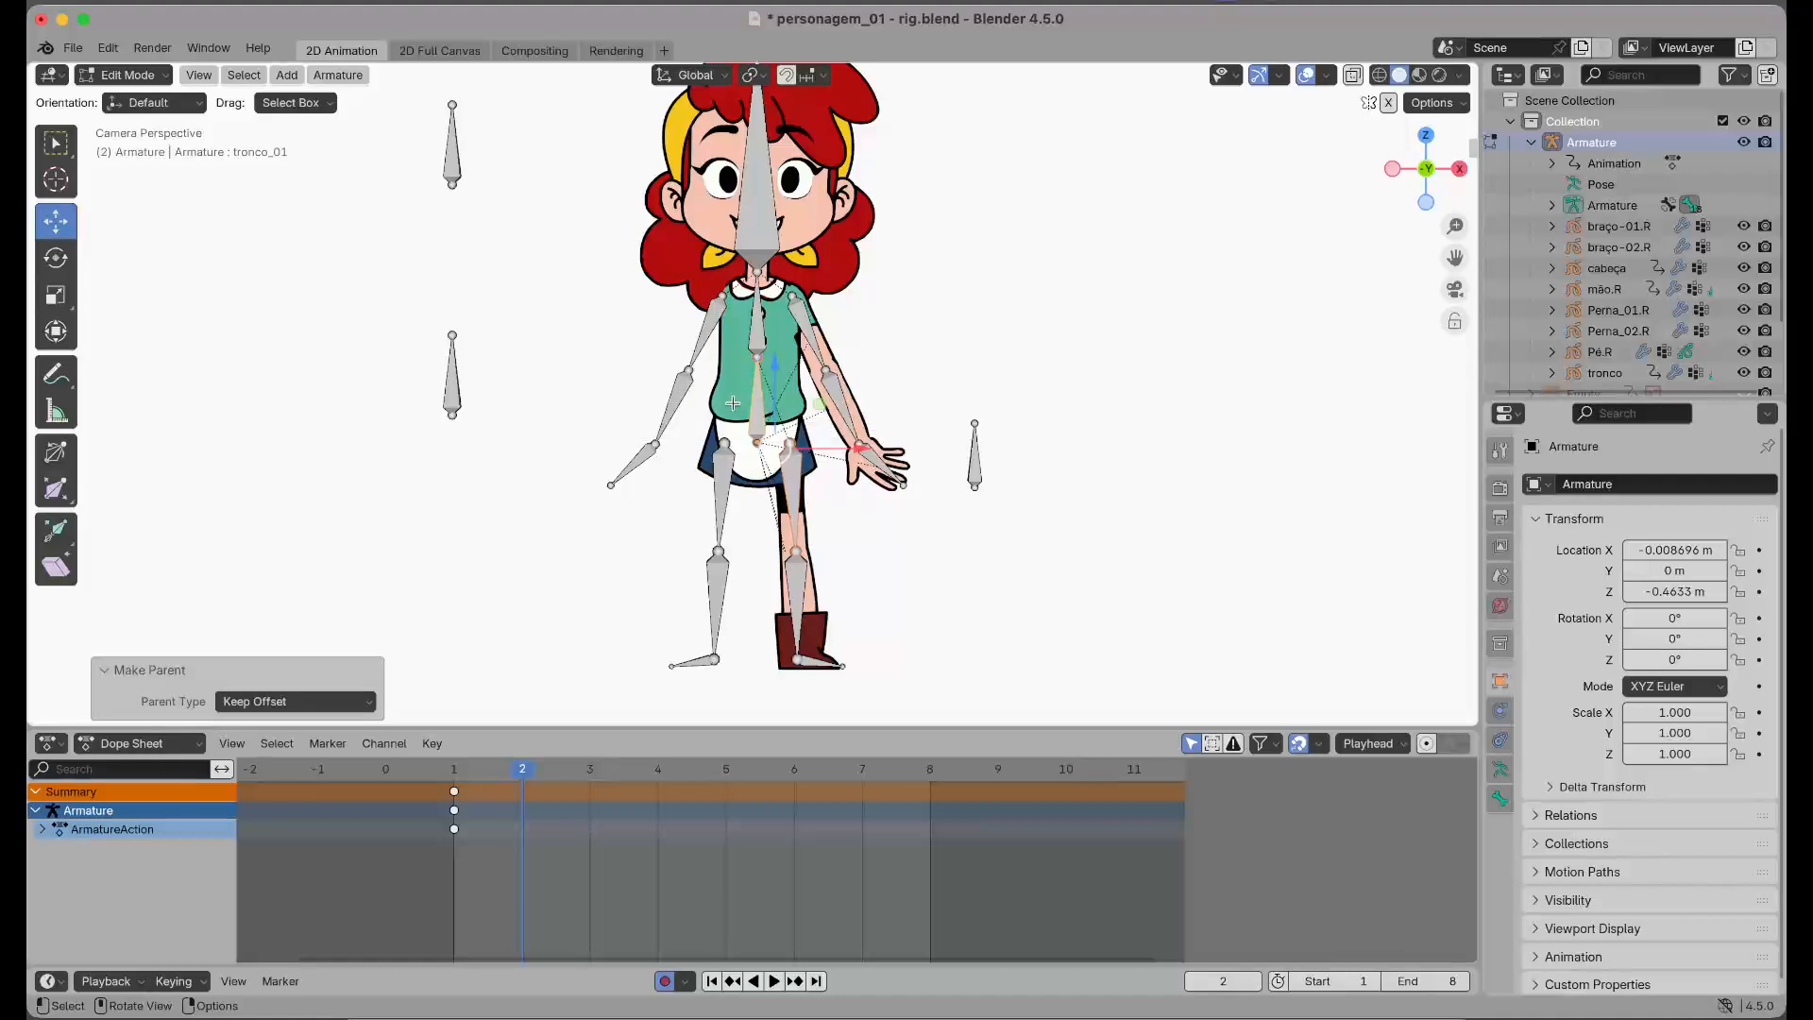
Try parenting perna_01.R to tronco_01 with the Connected option, and undo it
click(734, 404)
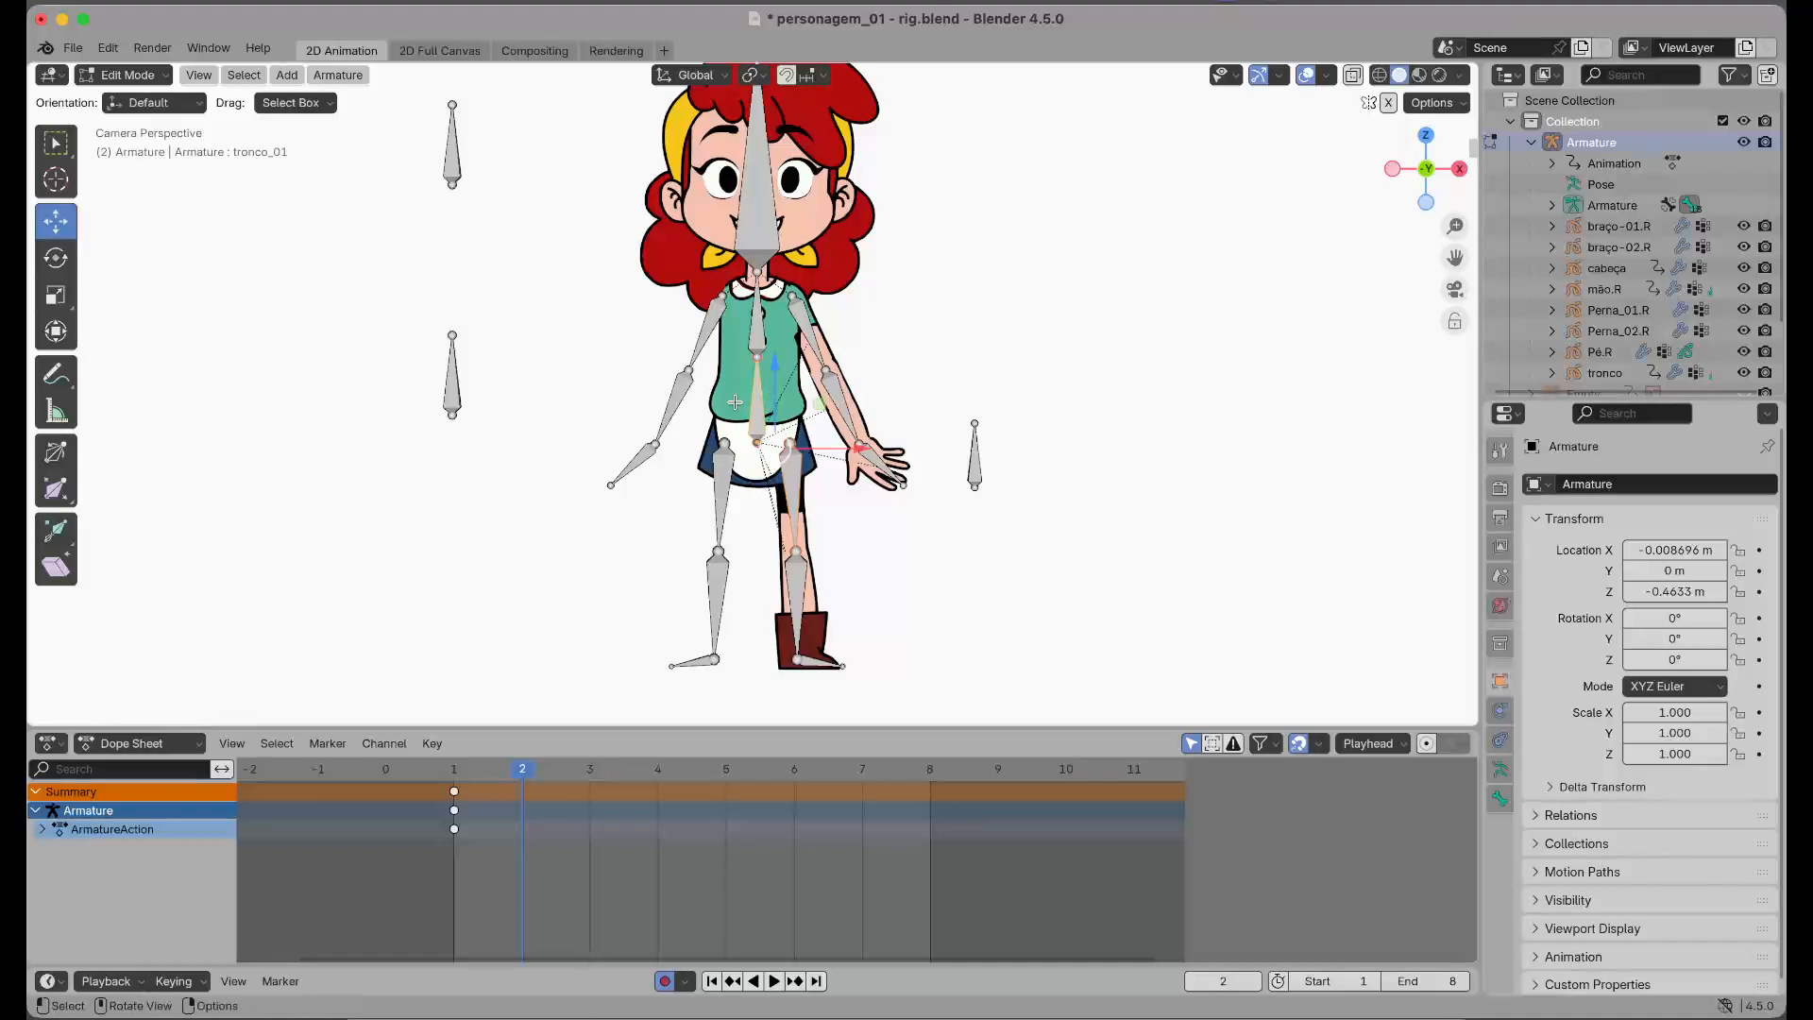
key(ctrl+p)
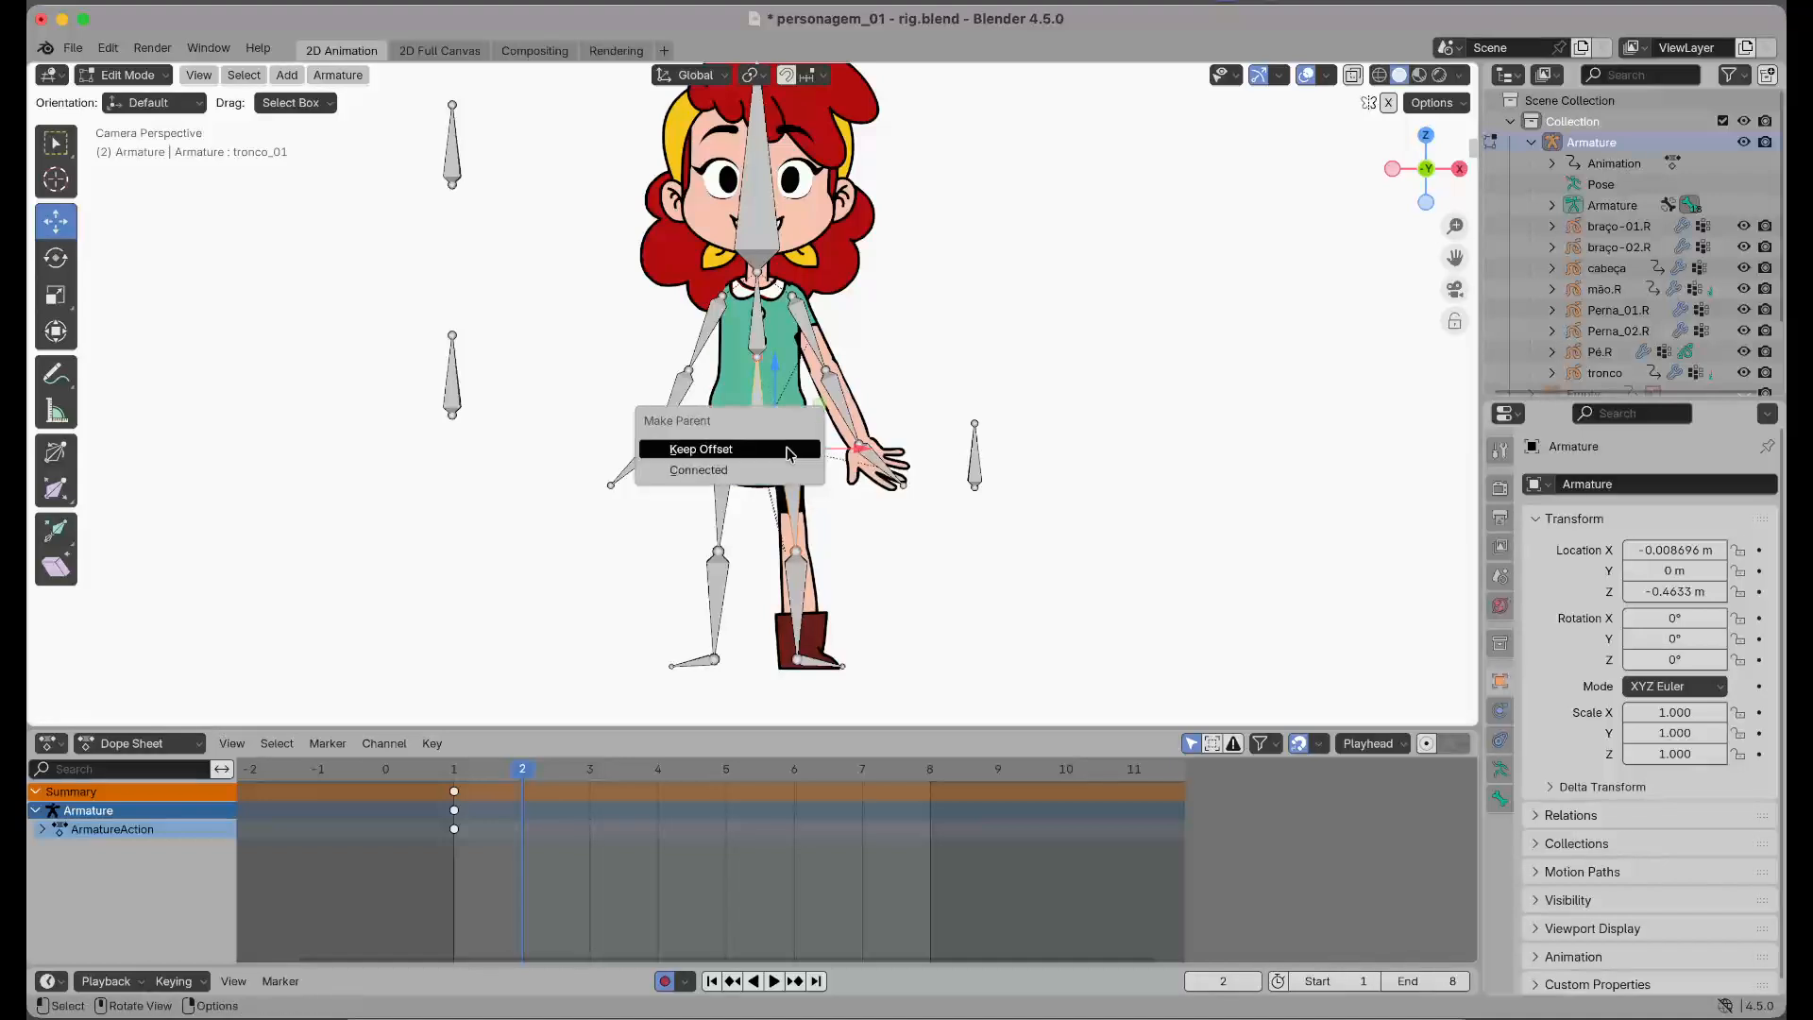
click(774, 468)
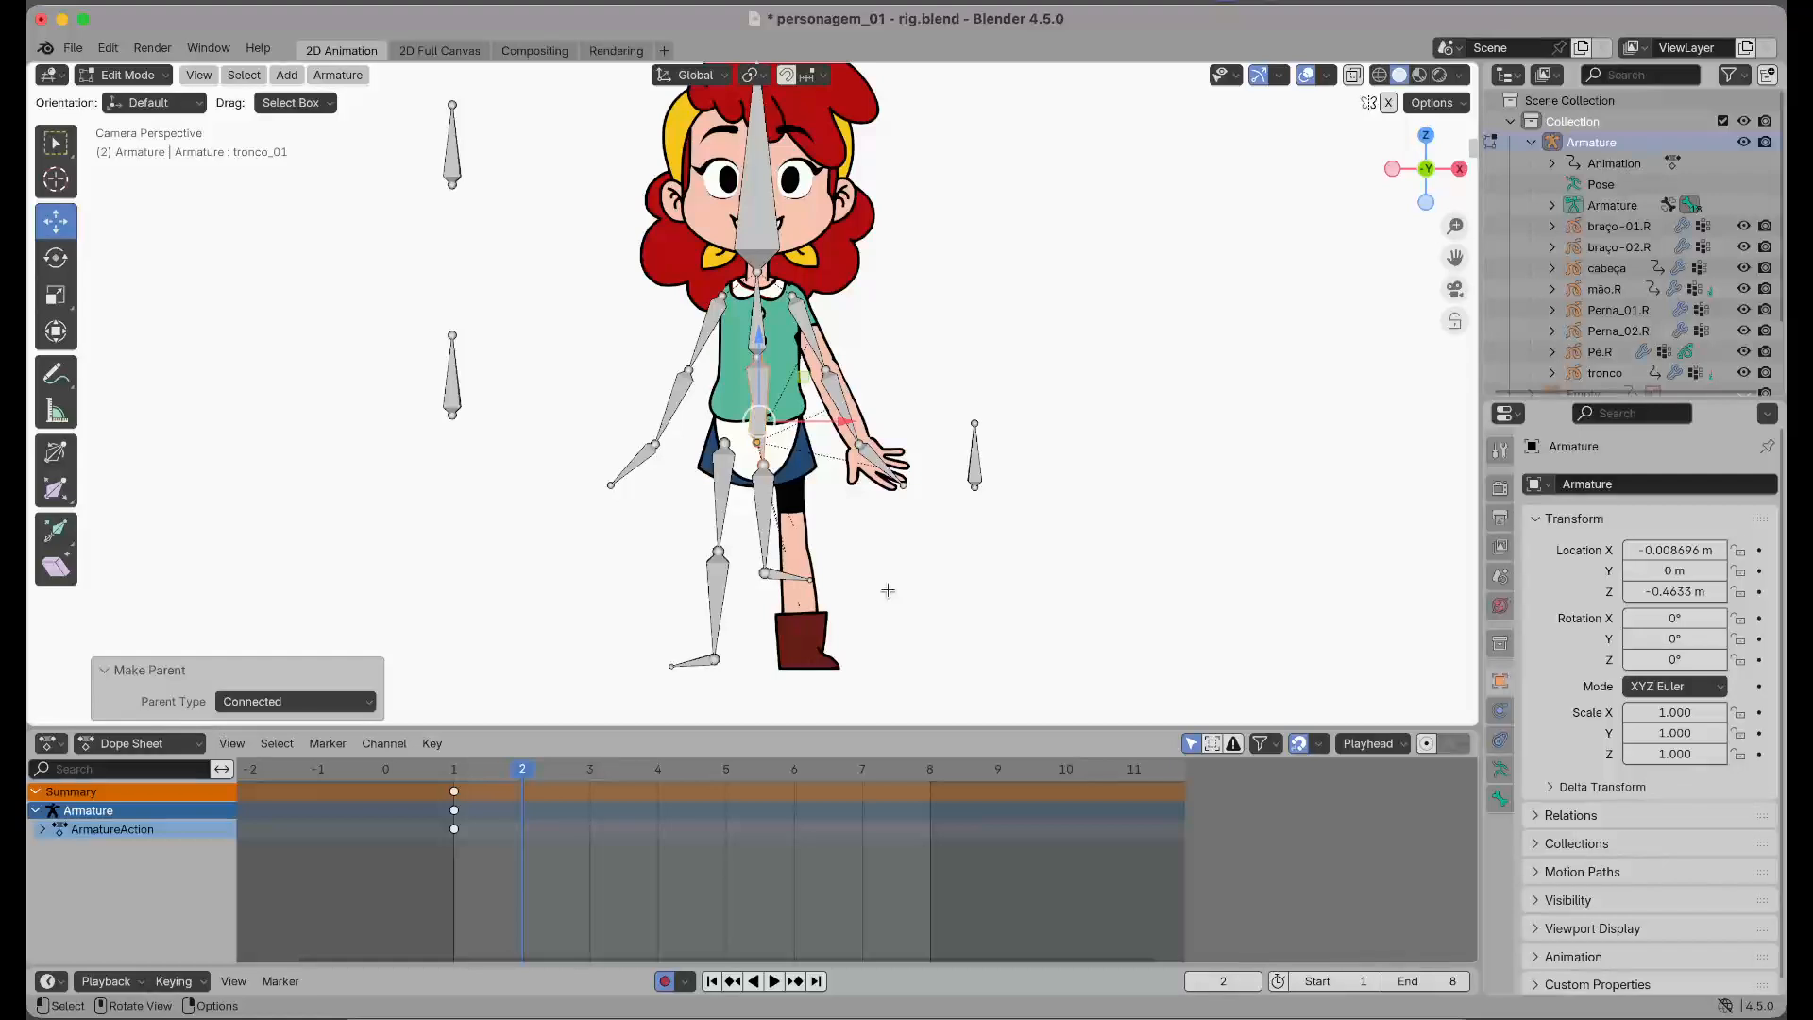
key(ctrl+z)
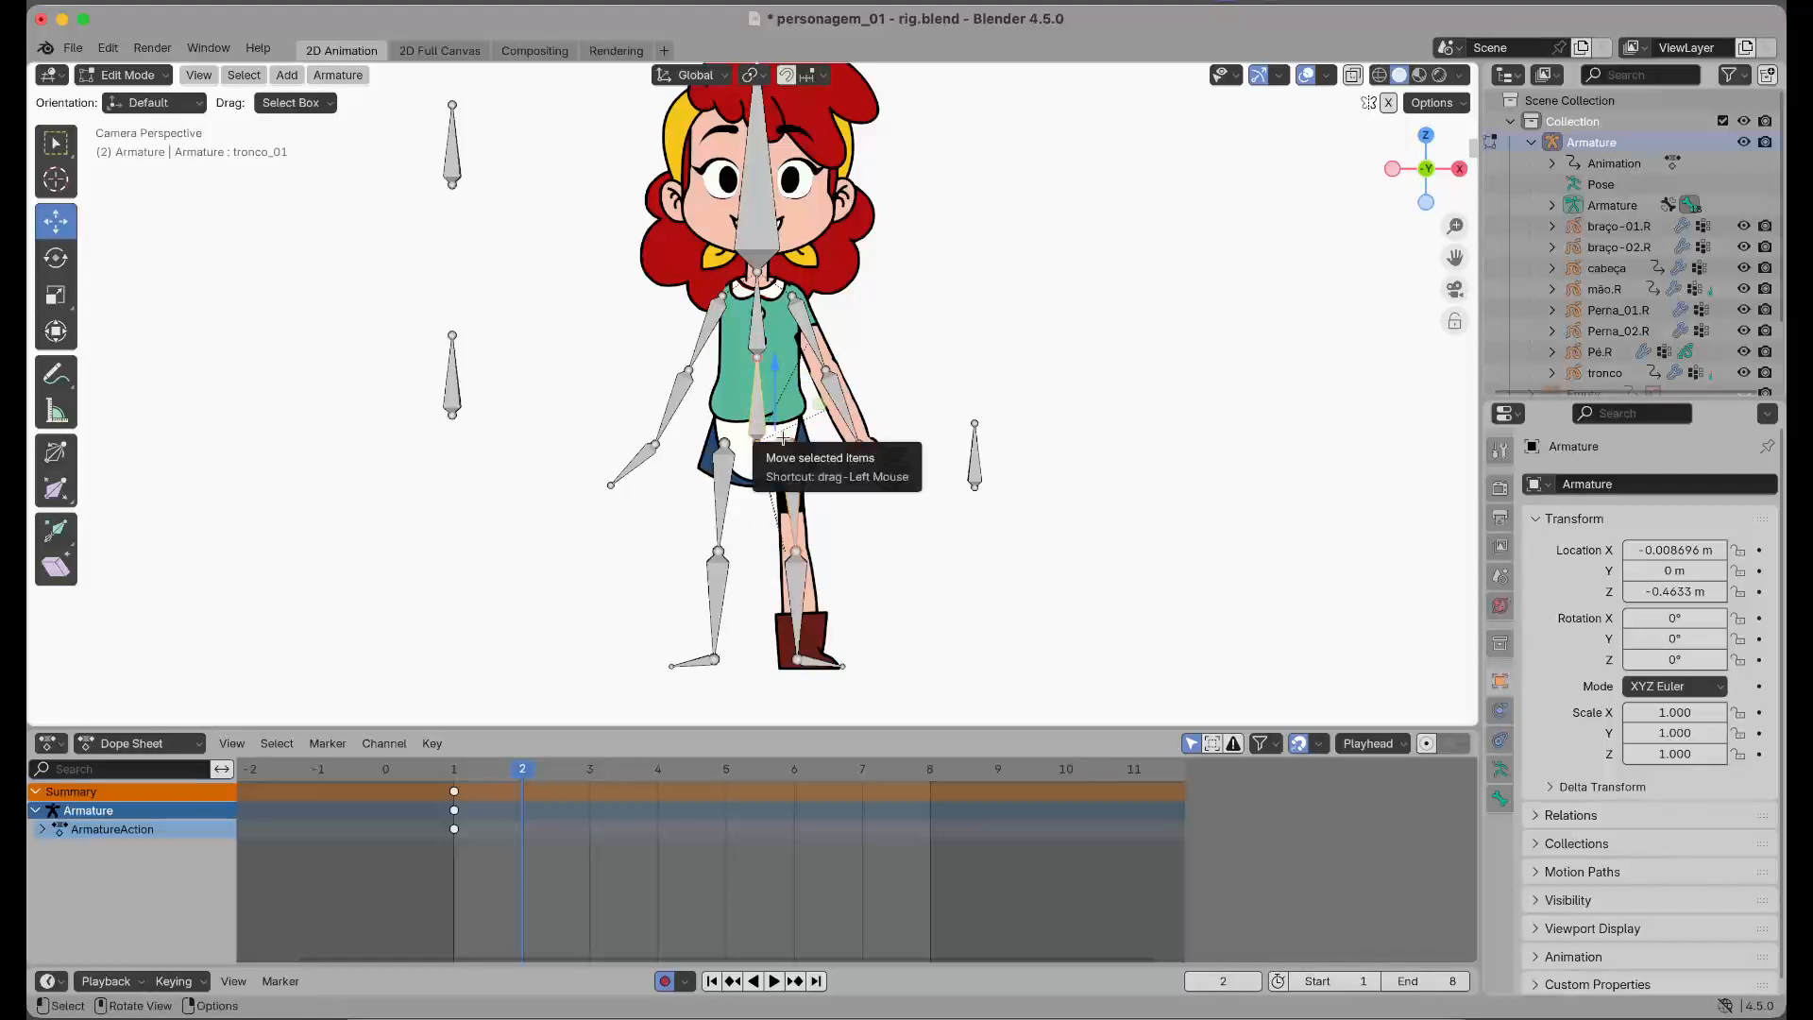
Apply the Keep Offset parenting of perna_01.R to tronco_01 again
key(ctrl+p)
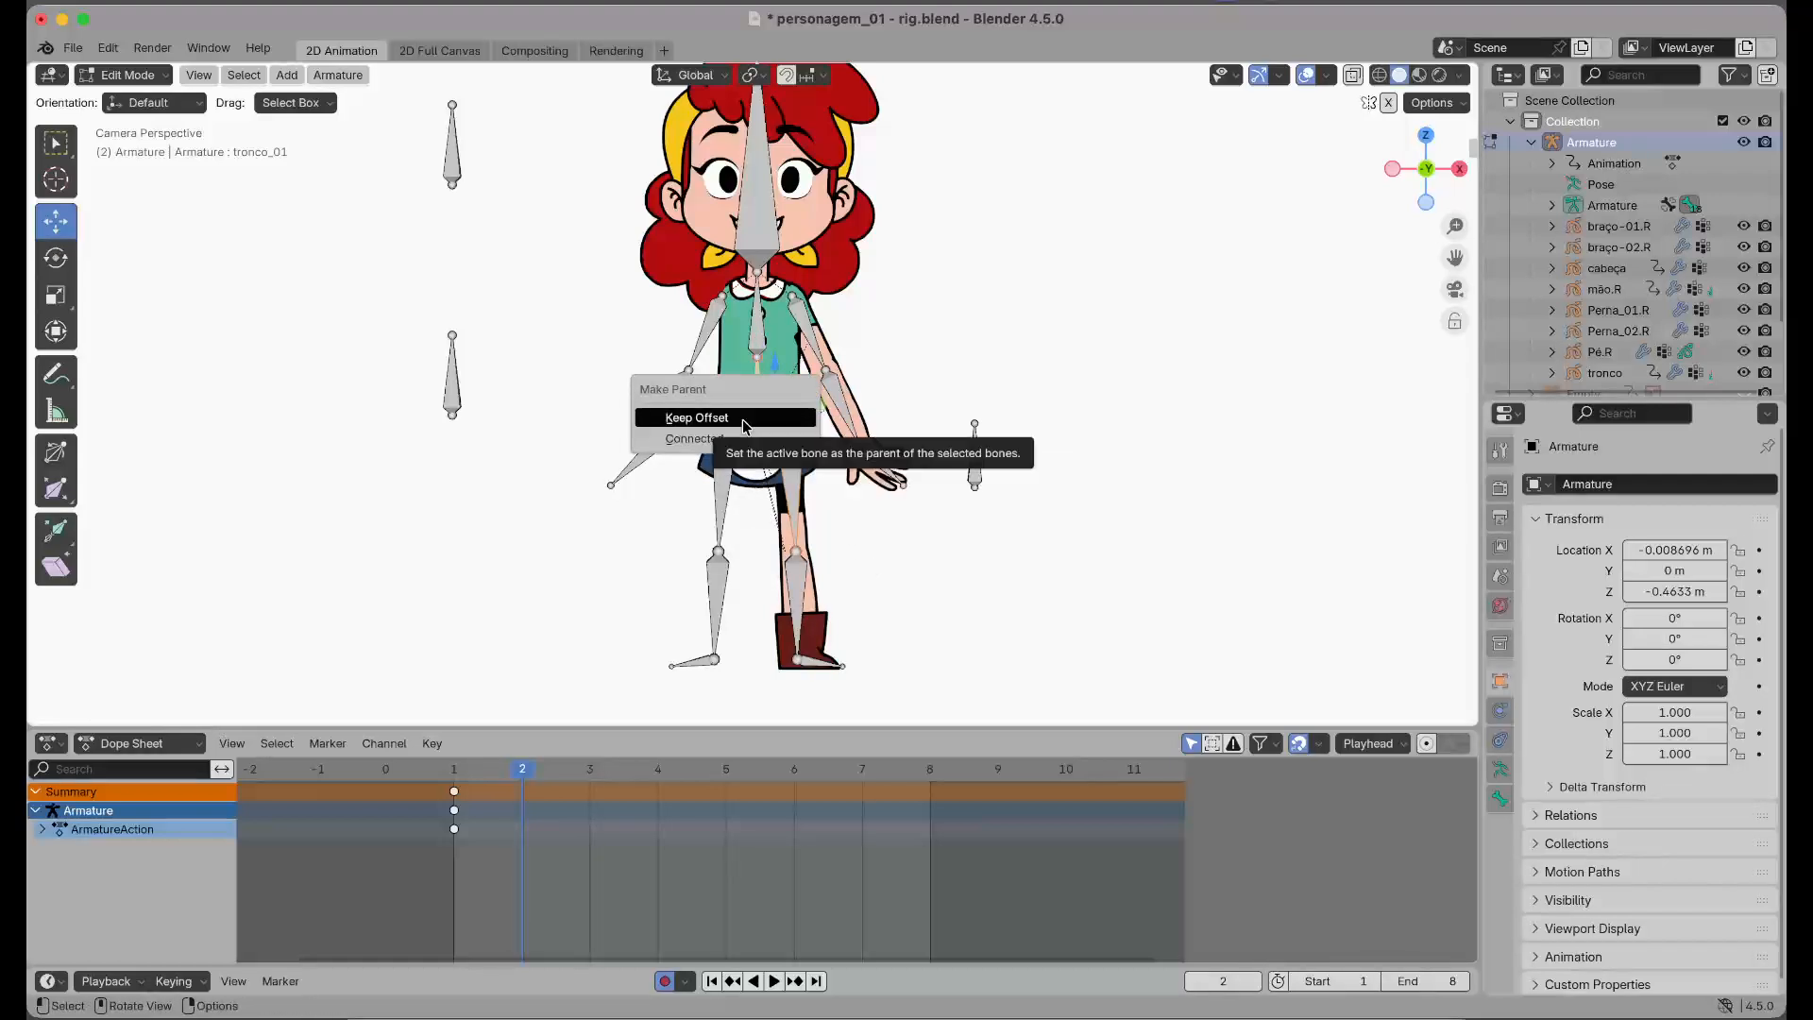
click(746, 425)
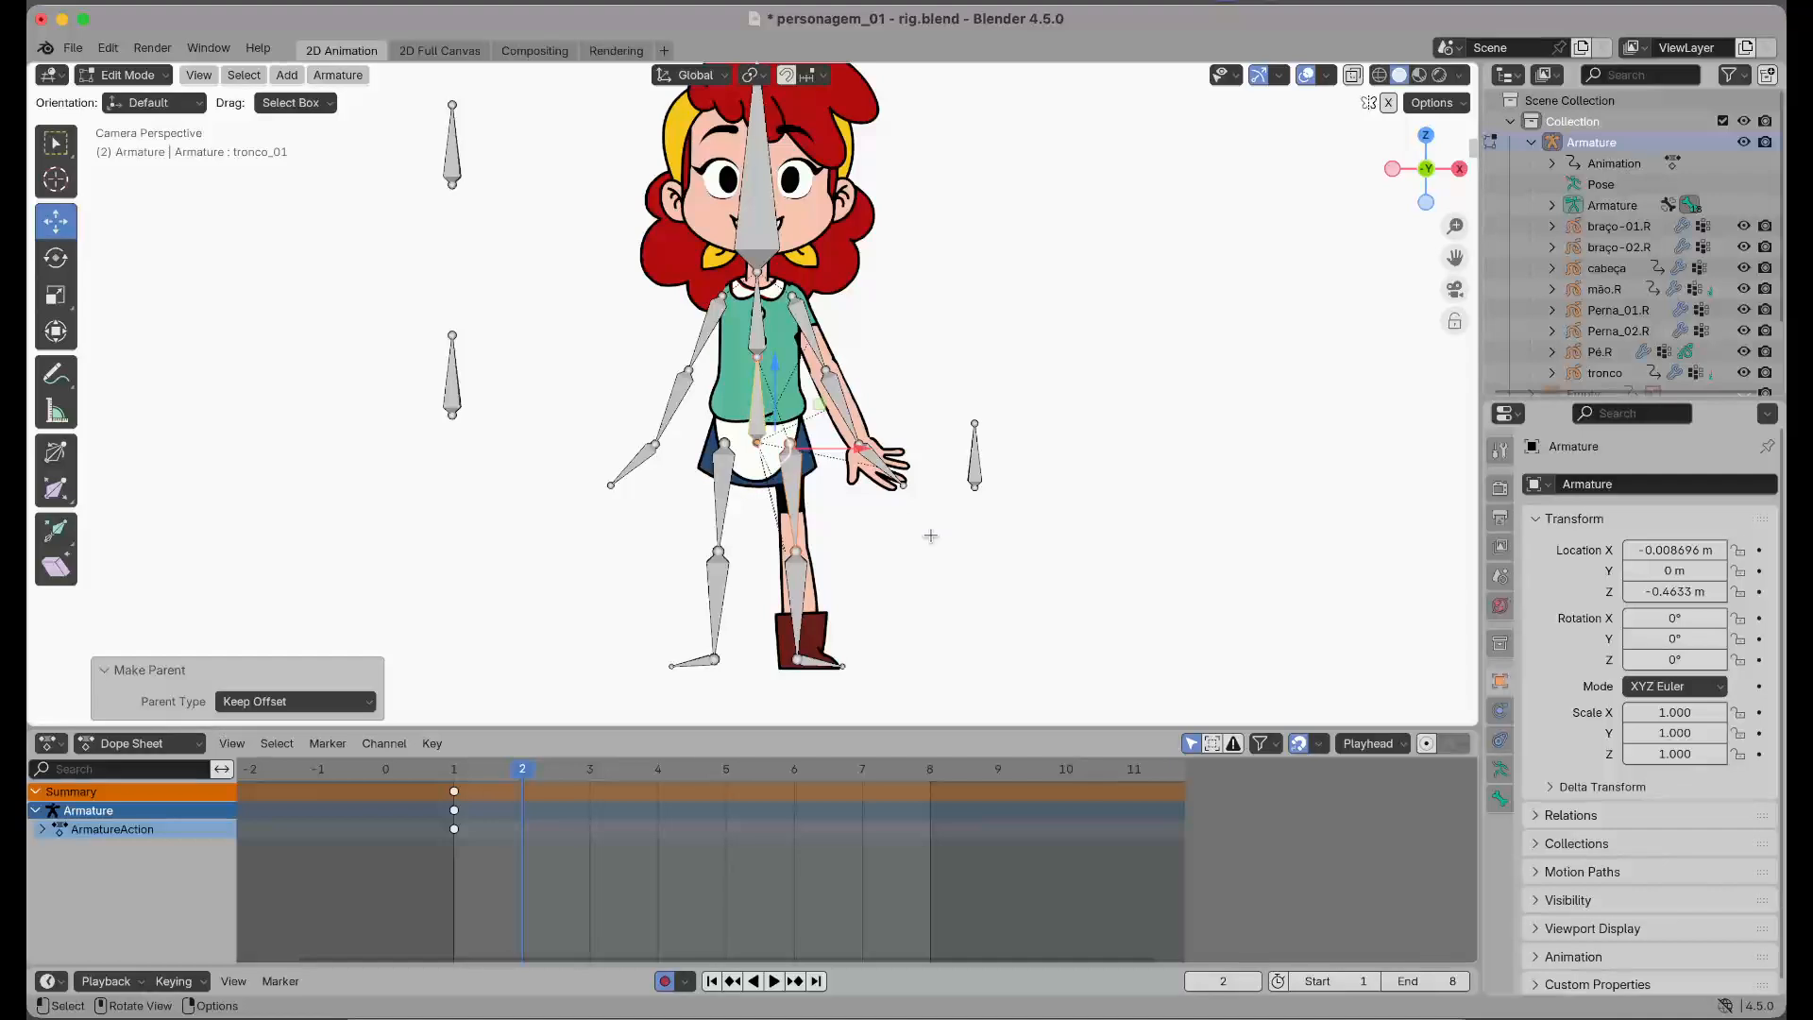
Move the ankle joint between perna_02.R and the foot bone about -0.024 m along X
scroll(869, 554, up, 2)
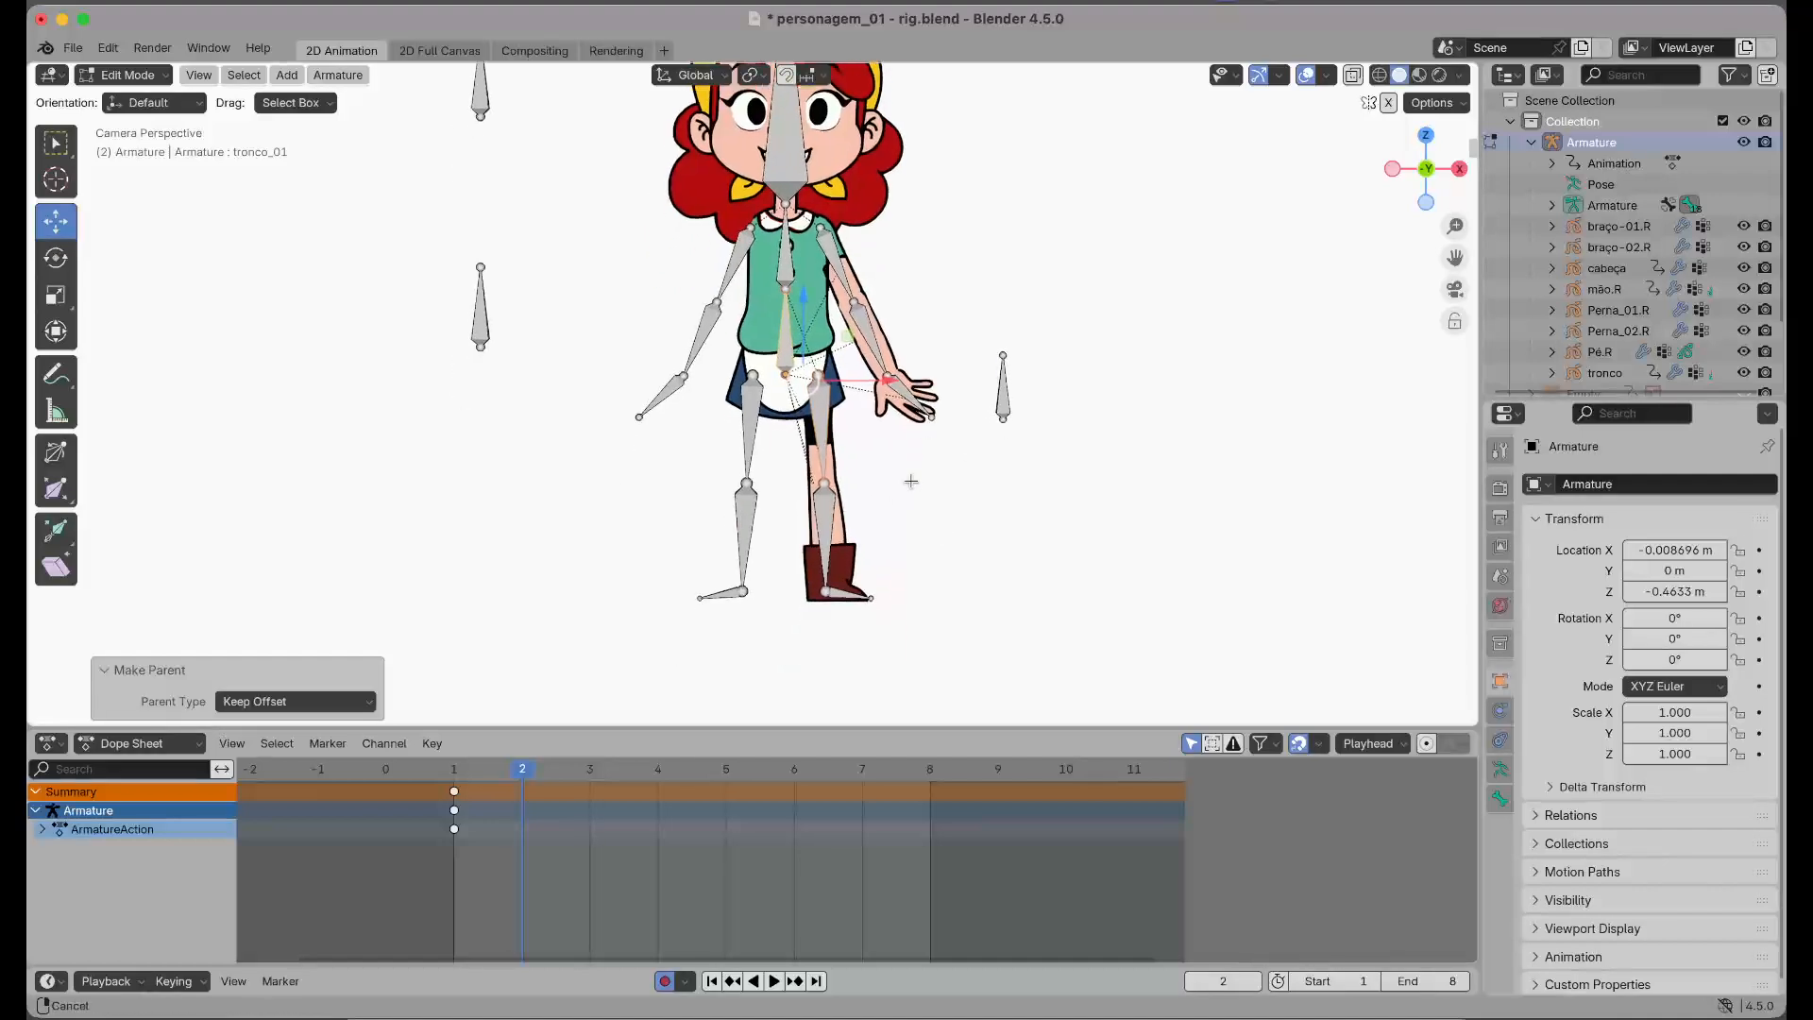
scroll(858, 563, up, 2)
shift+middle_drag(914, 528, 941, 427)
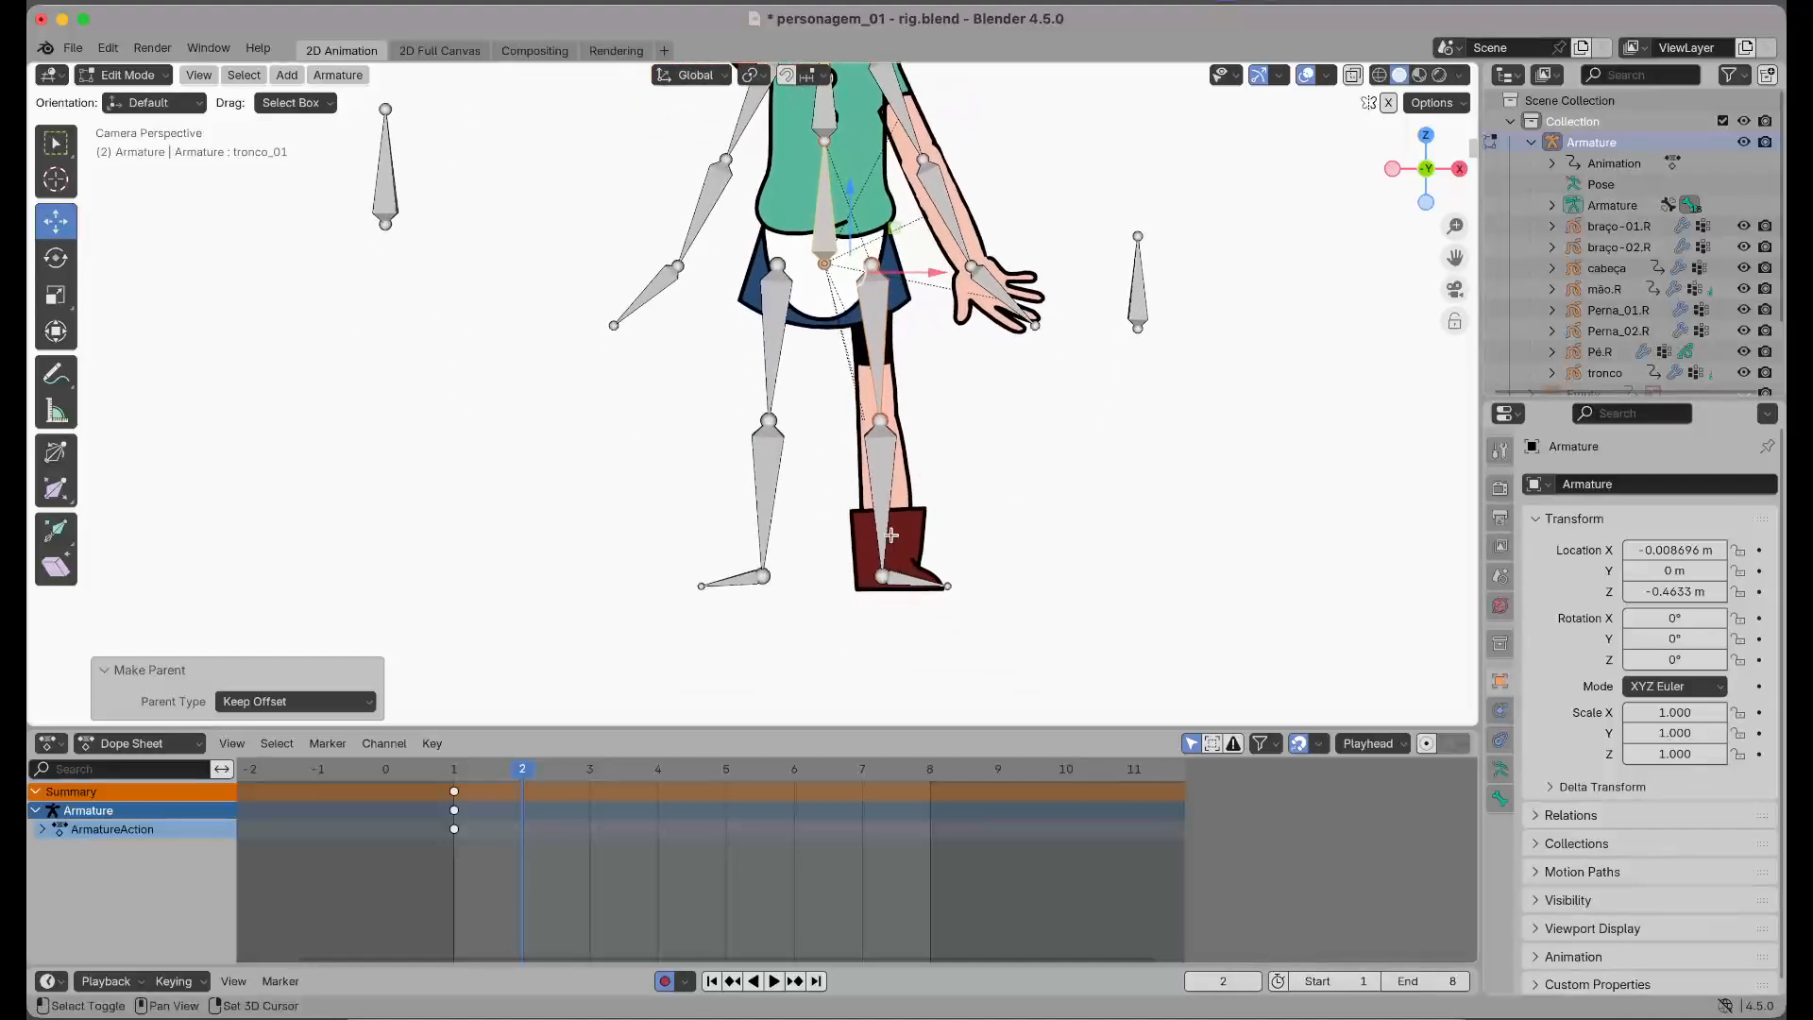
click(882, 583)
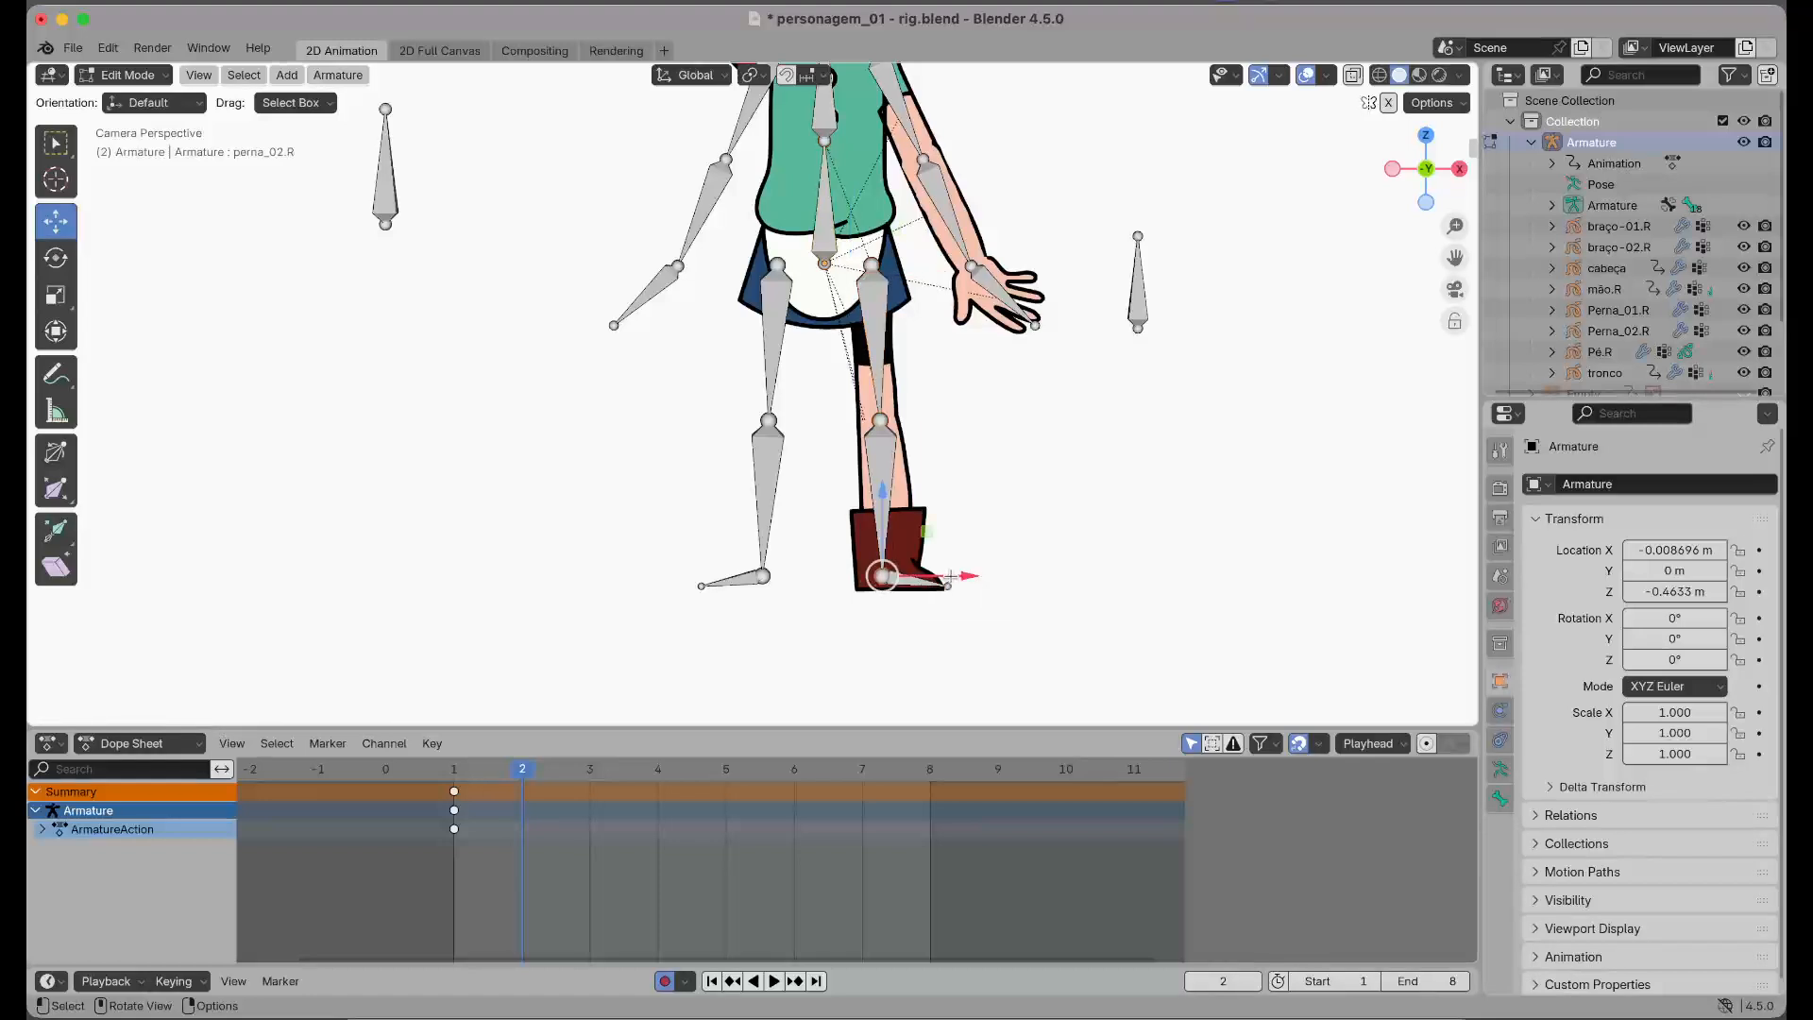
drag(942, 575, 928, 571)
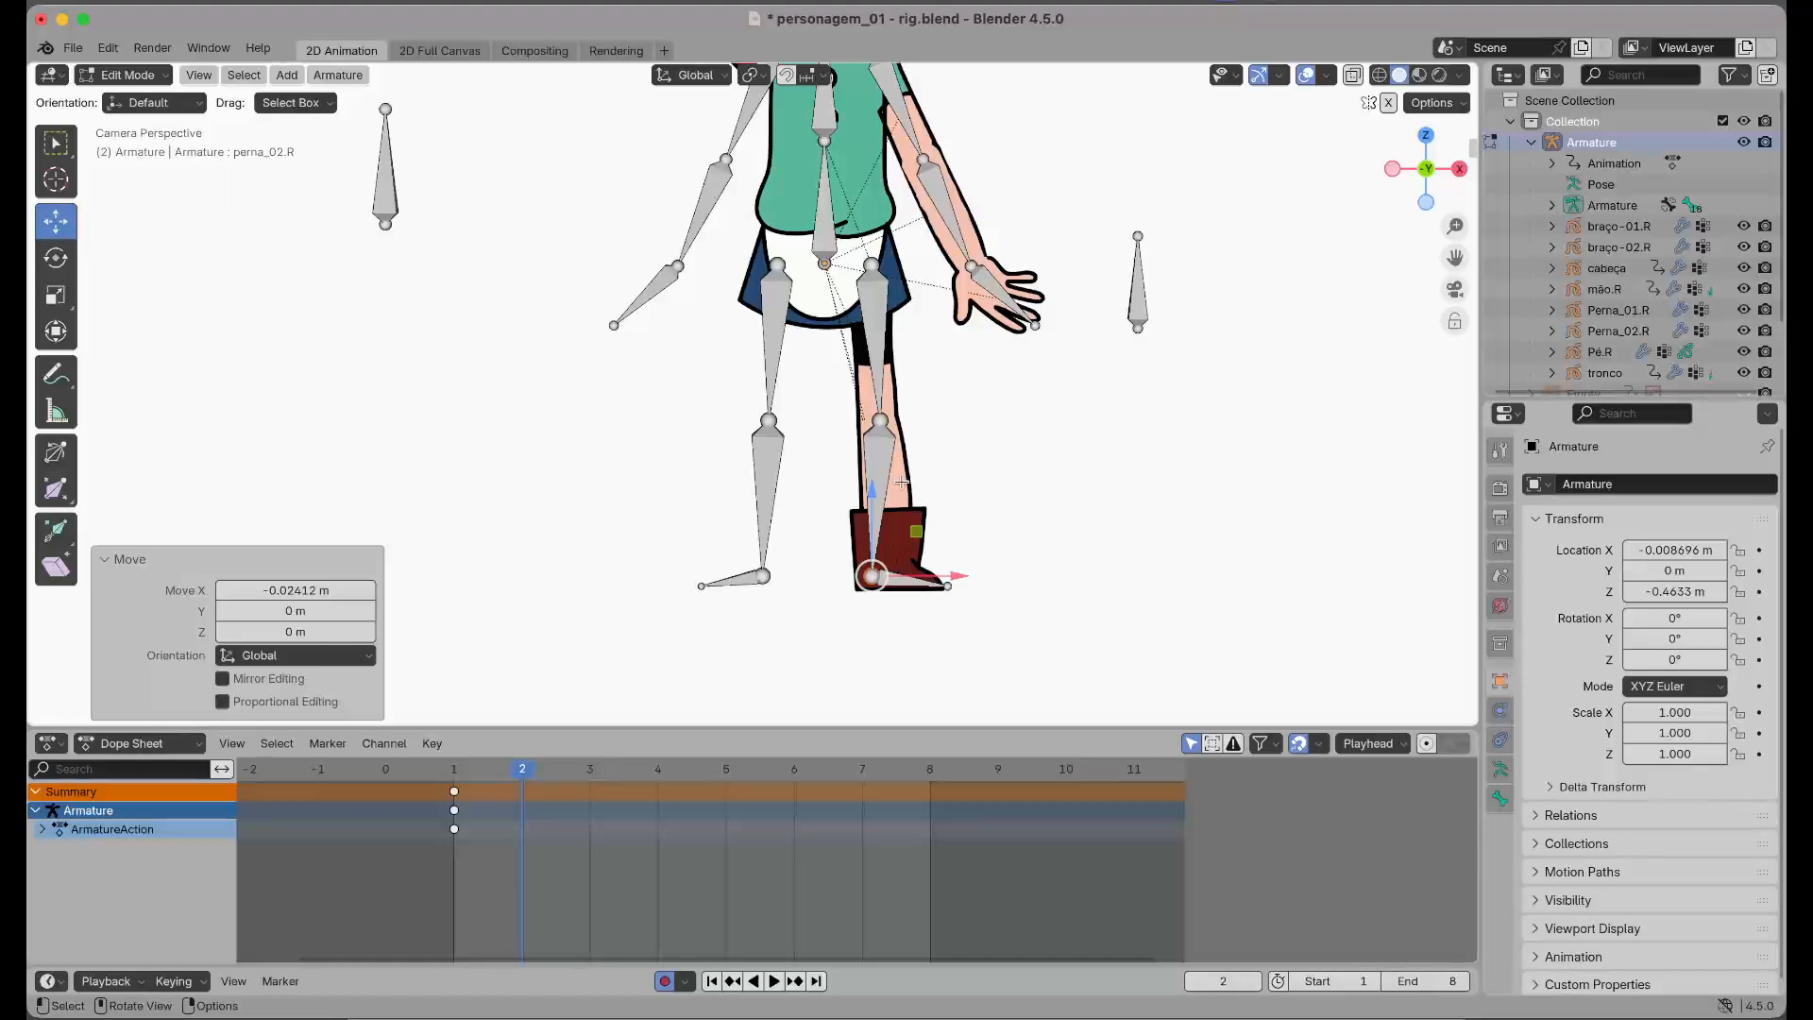
Return the armature to Pose Mode and try rotating the foot bone Pé.R and the lower leg bone perna_02.R
key(Tab)
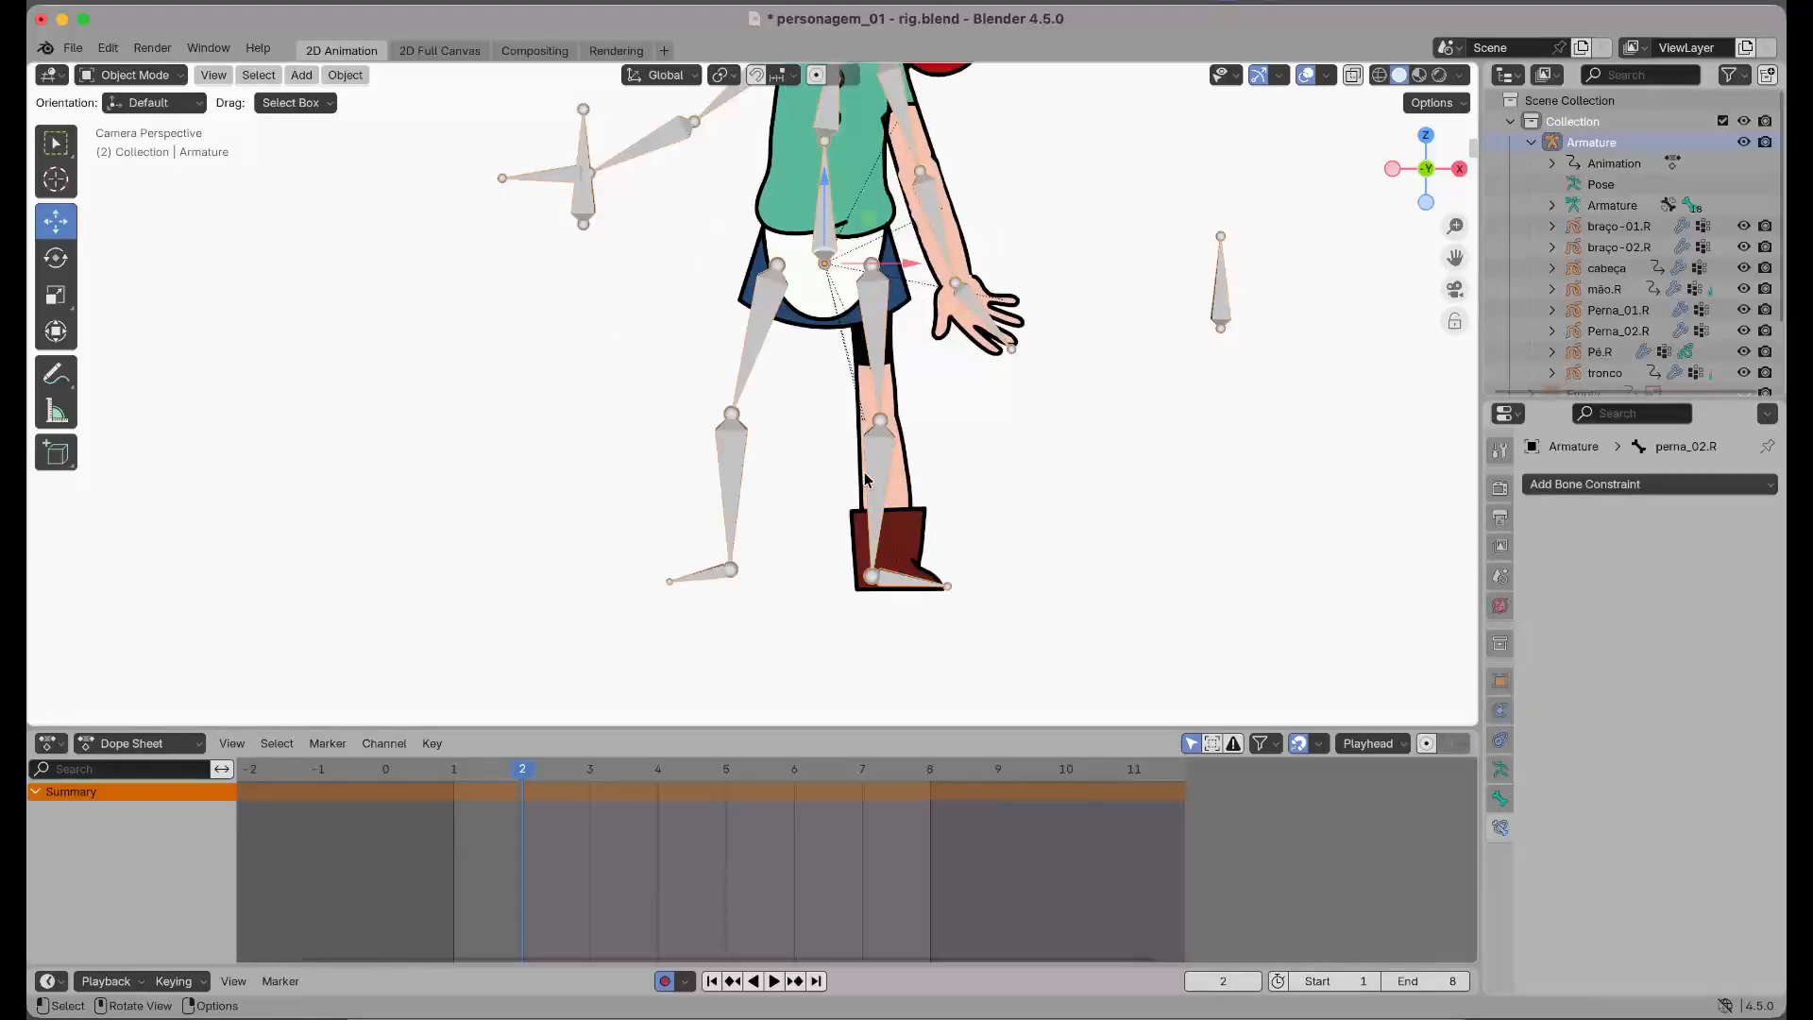
key(ctrl+Tab)
click(878, 479)
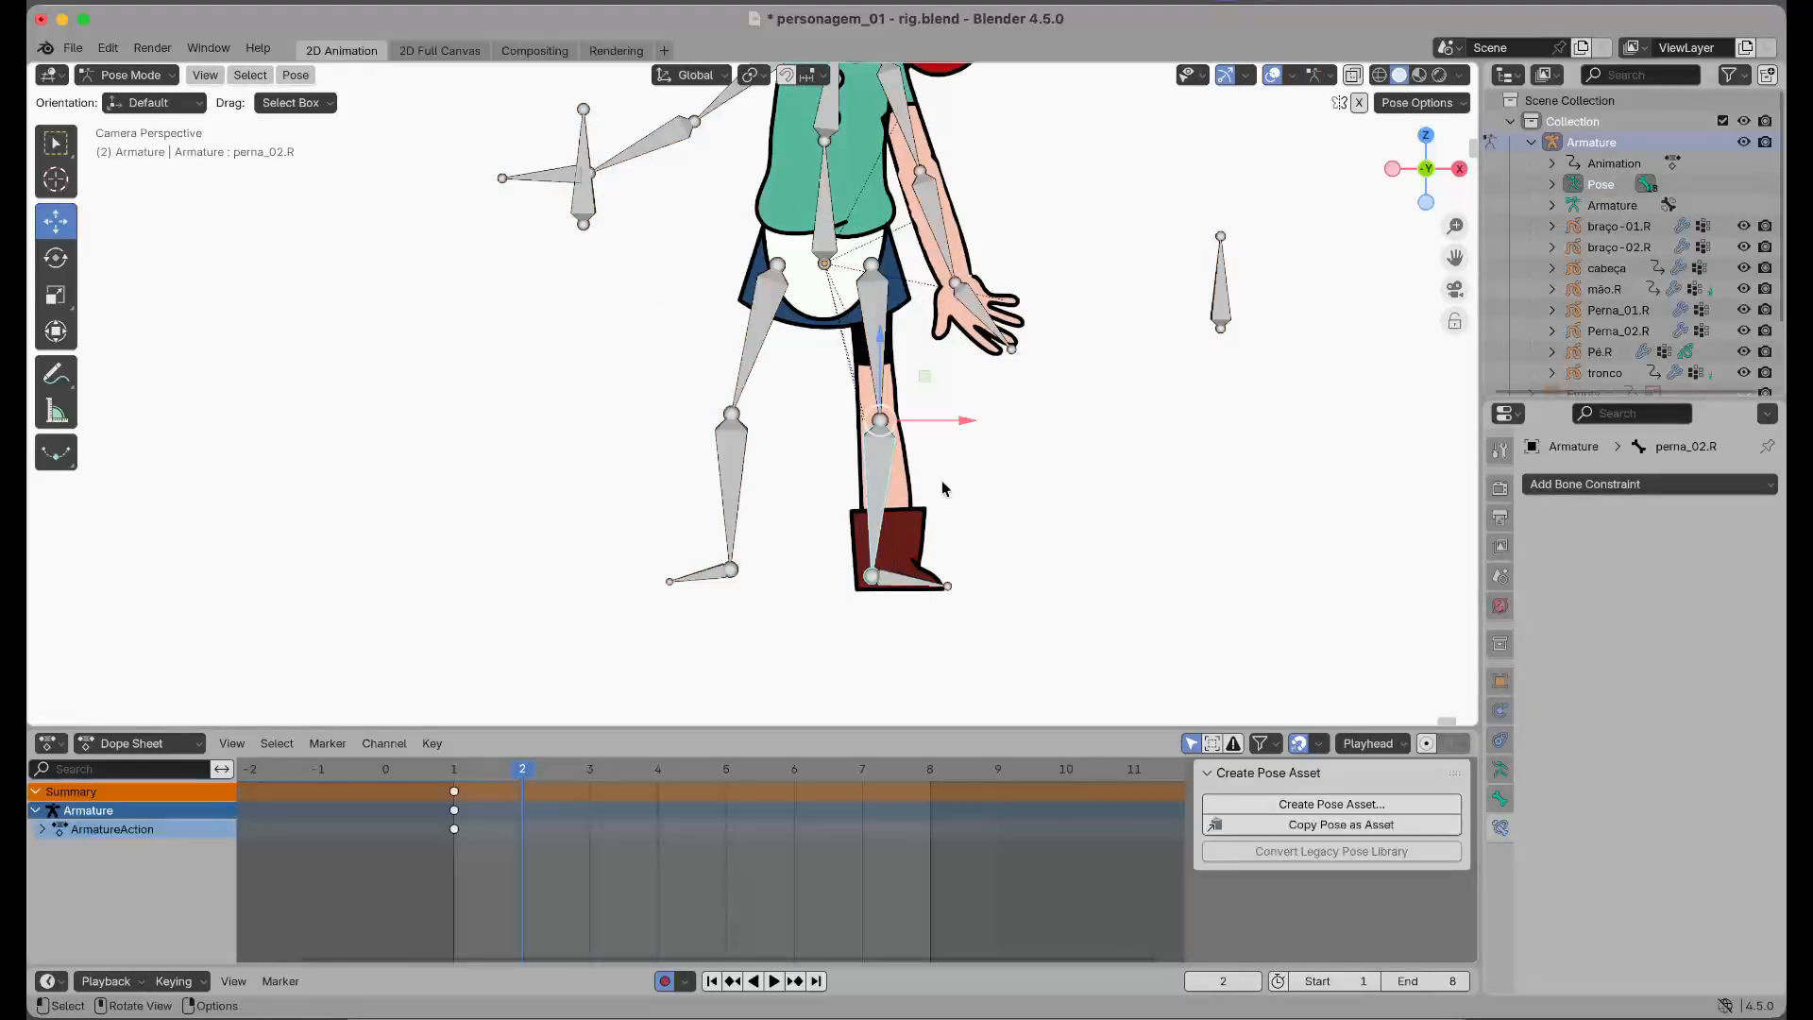
click(899, 573)
key(r)
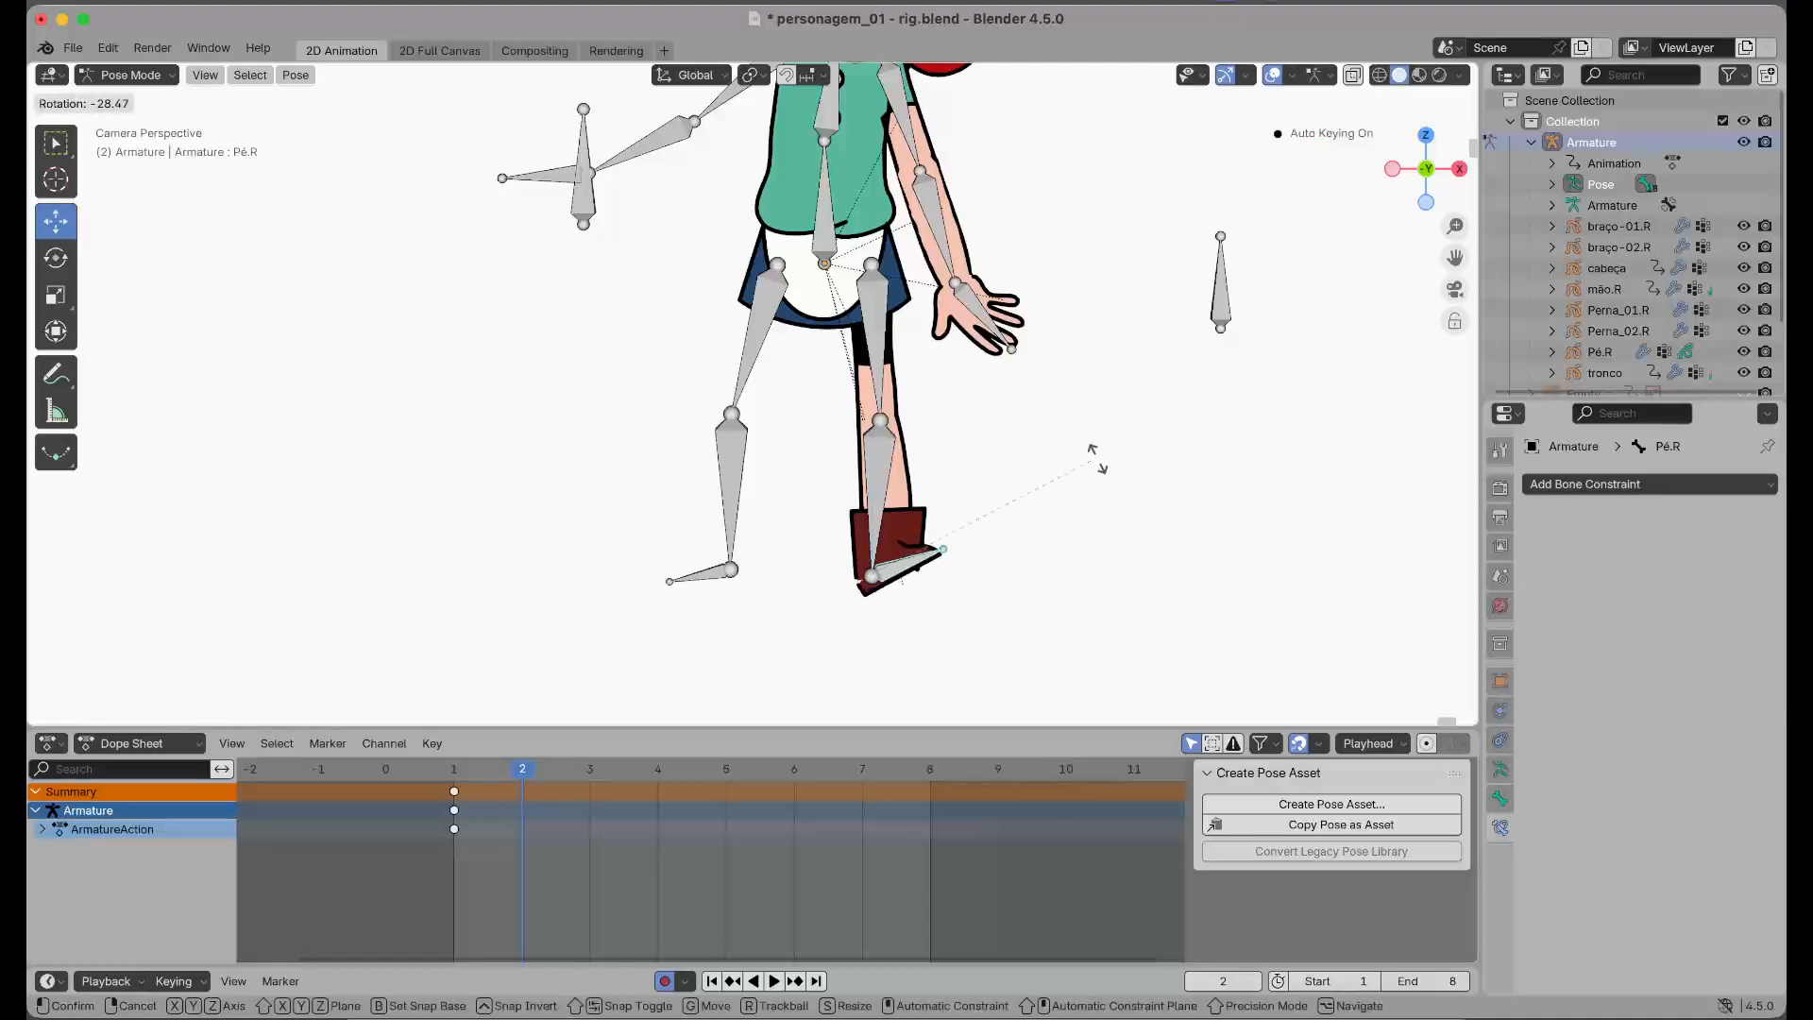
click(1141, 529)
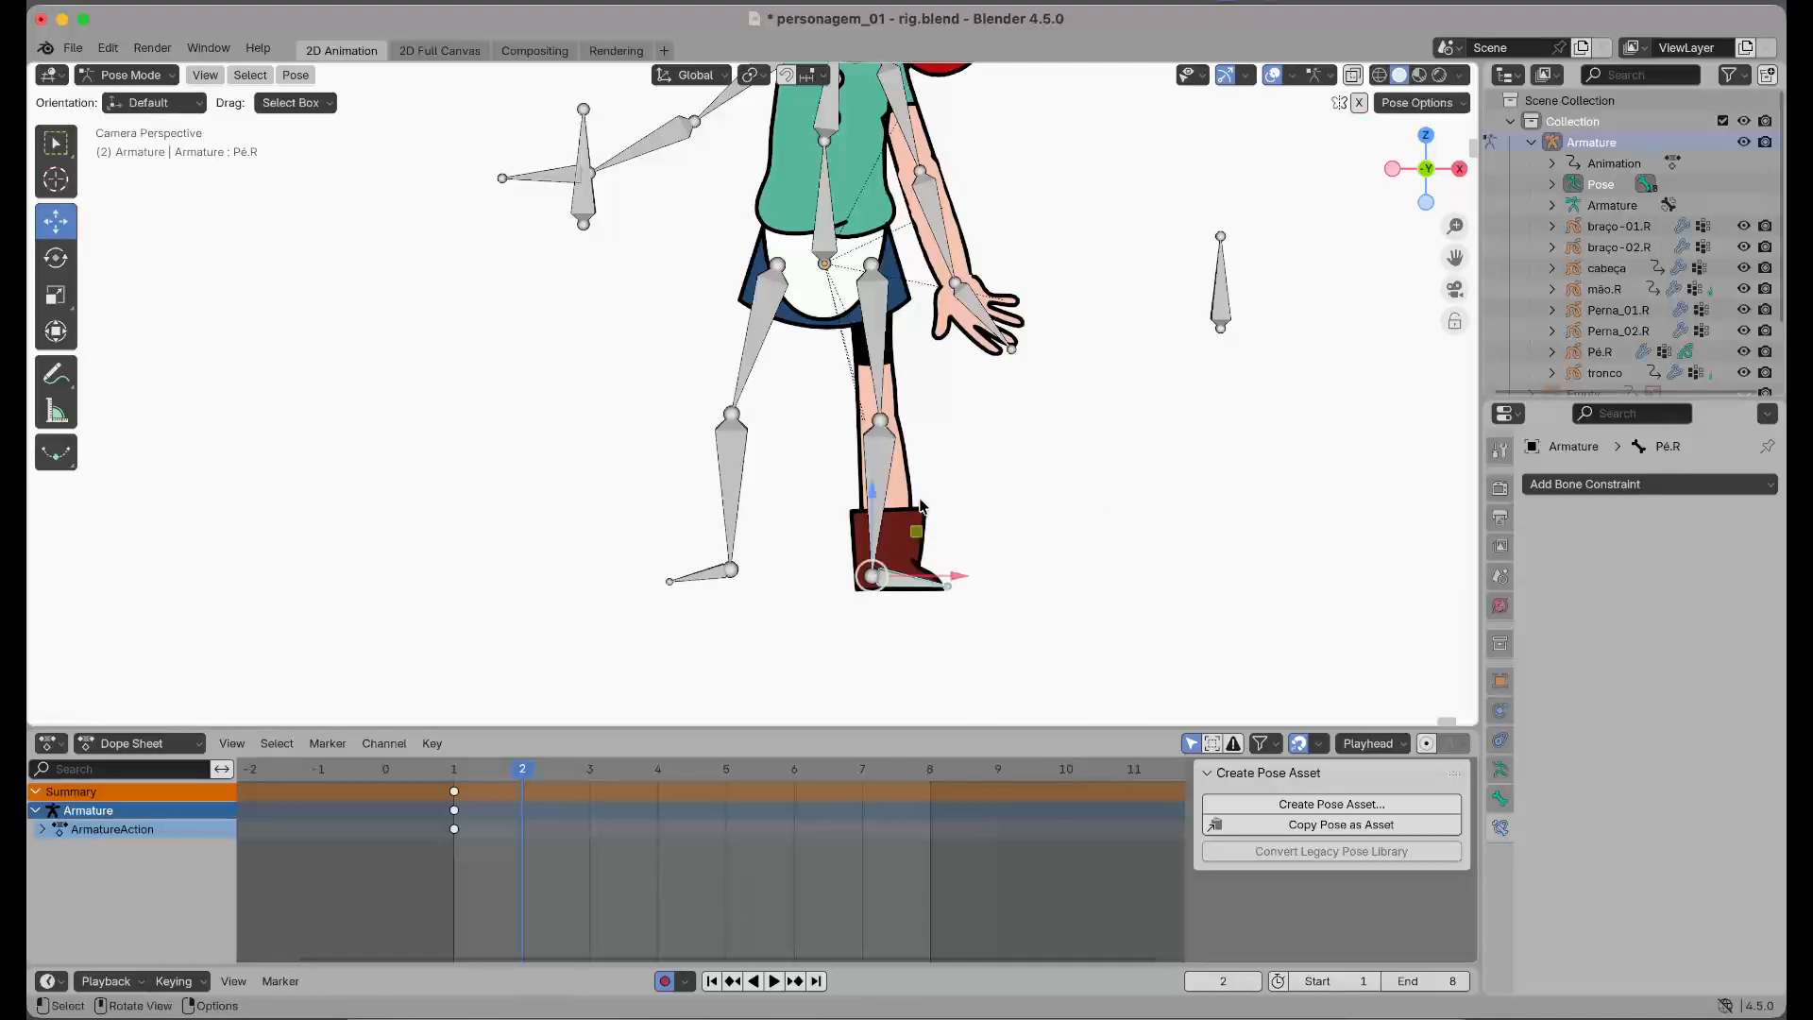
click(878, 482)
key(r)
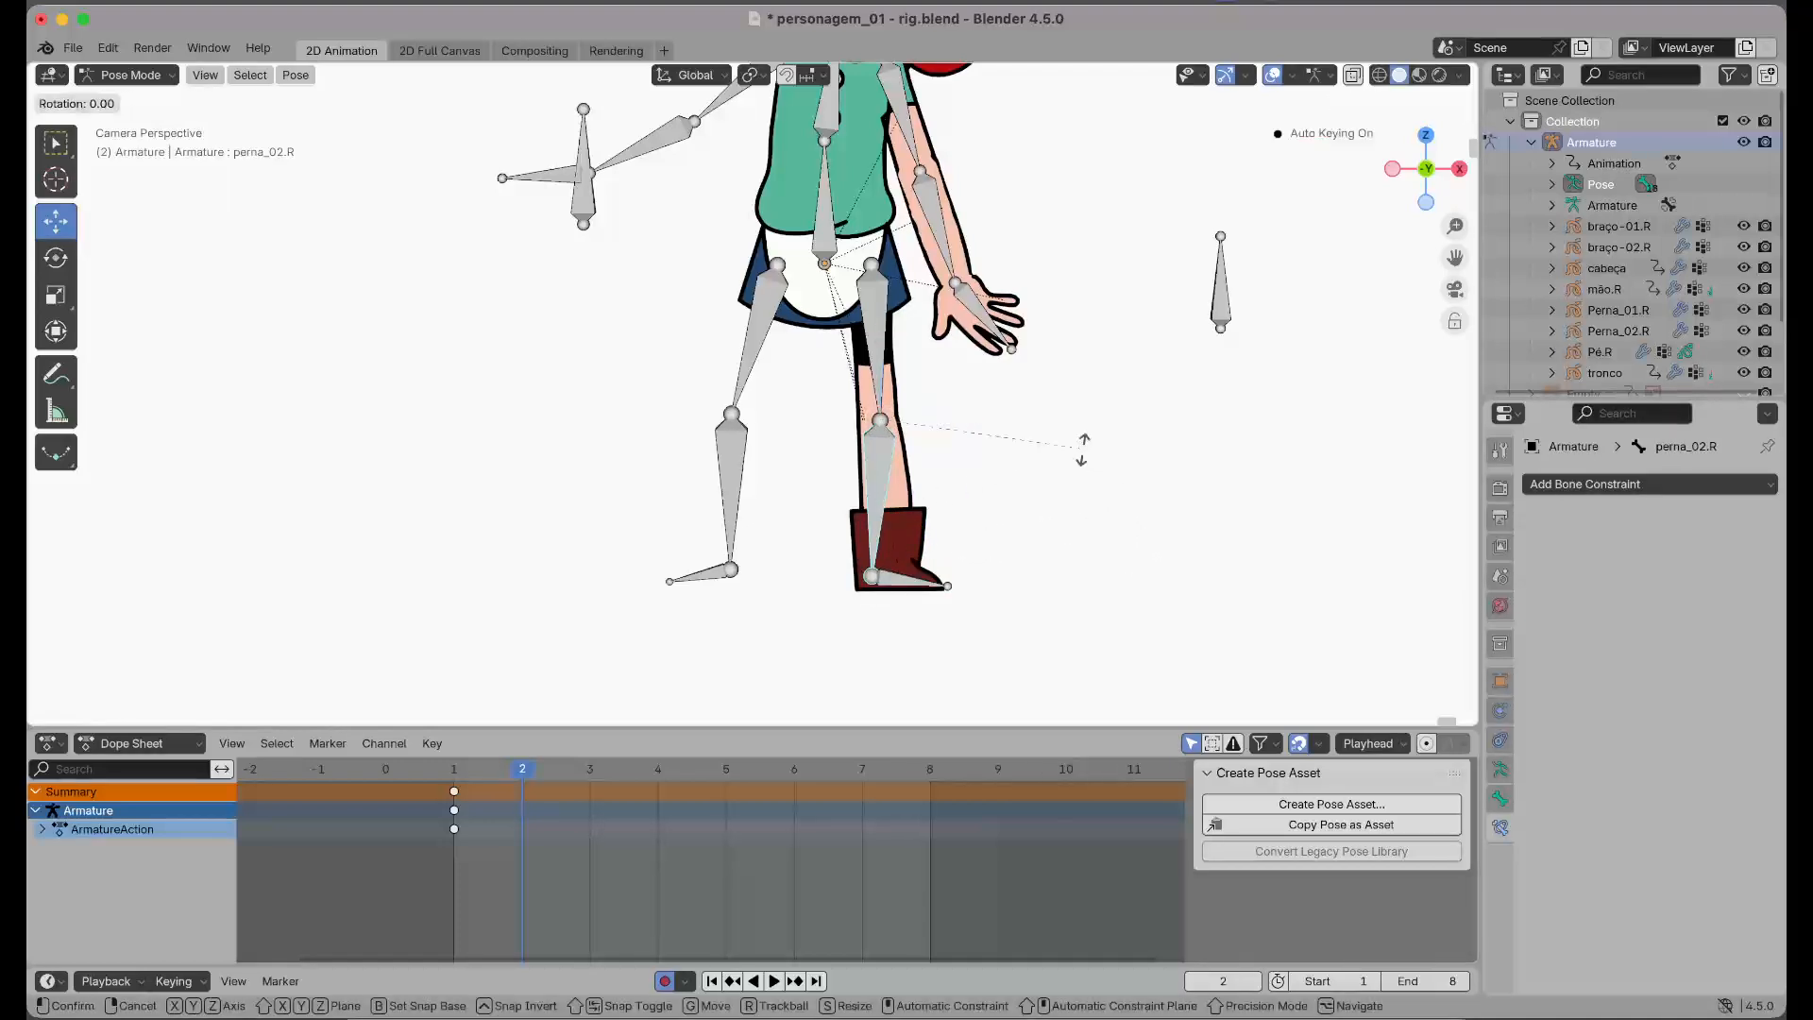
key(Escape)
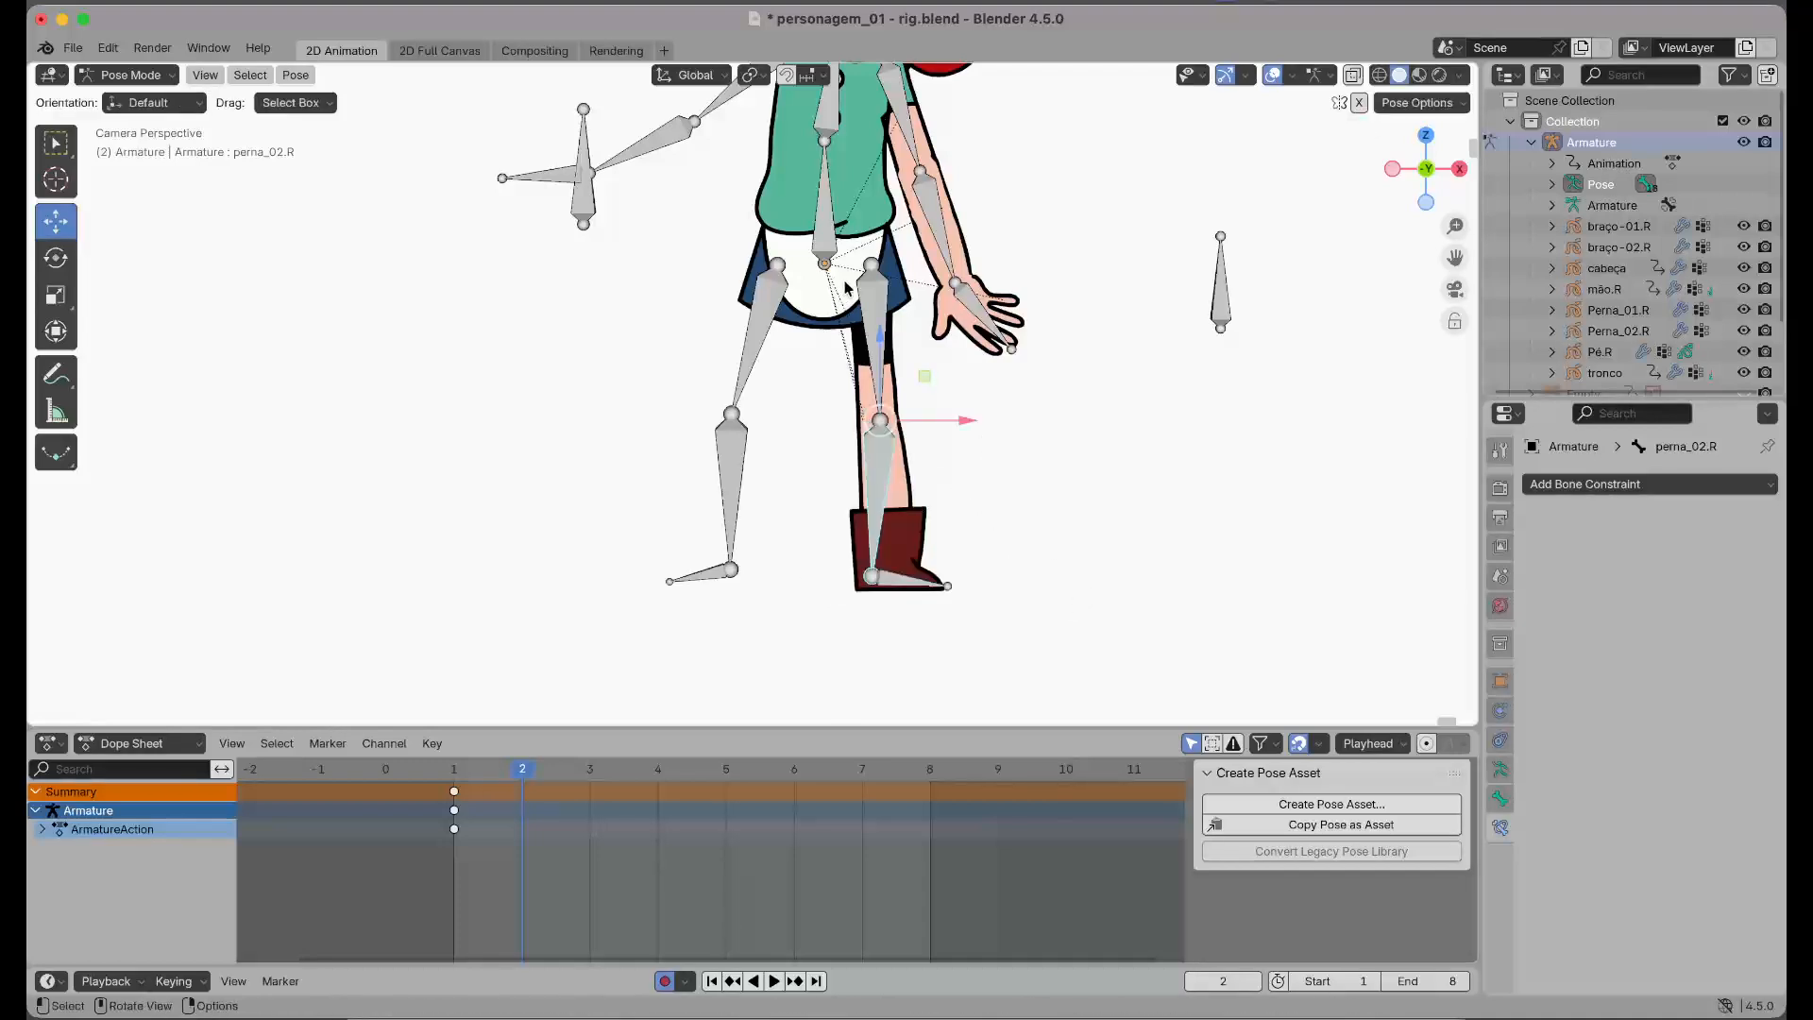
Move the lower torso bone tronco_01 down about 0.195 m along Z as a test
click(818, 198)
key(g)
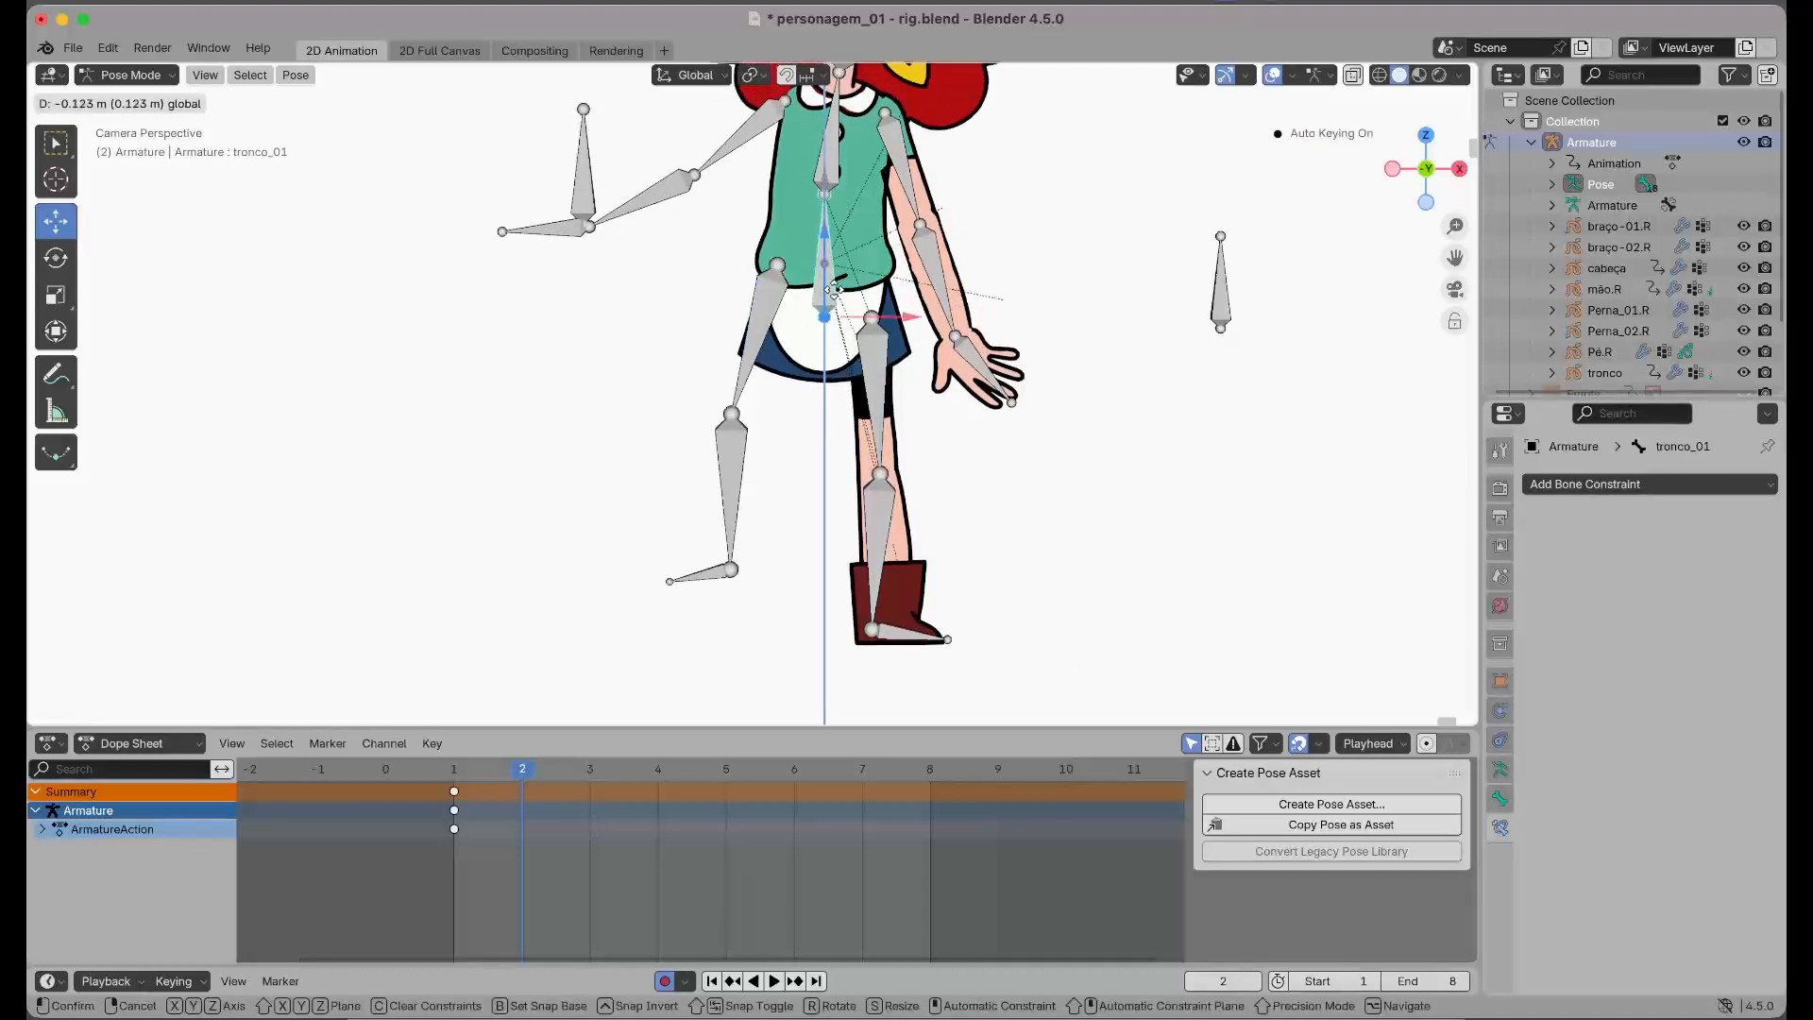
click(888, 665)
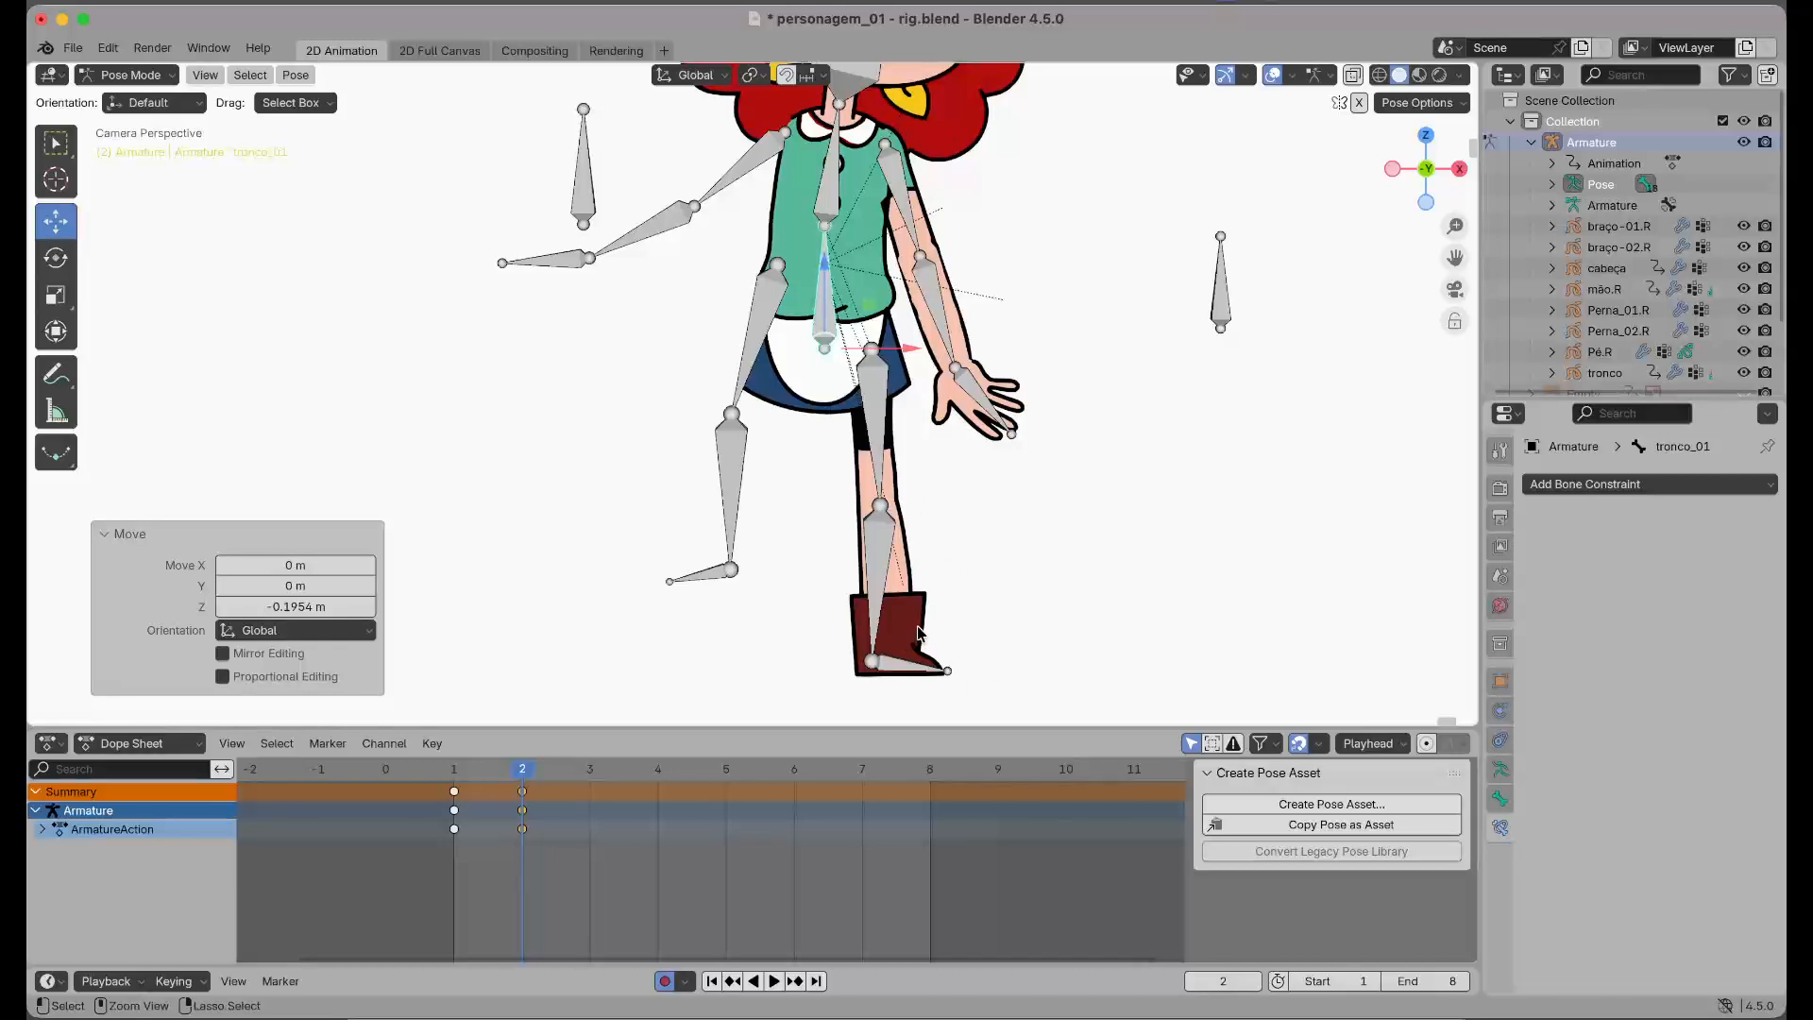
Bend the leg by rotating perna_01.R about -48.3° and perna_02.R about 55.9°
click(890, 458)
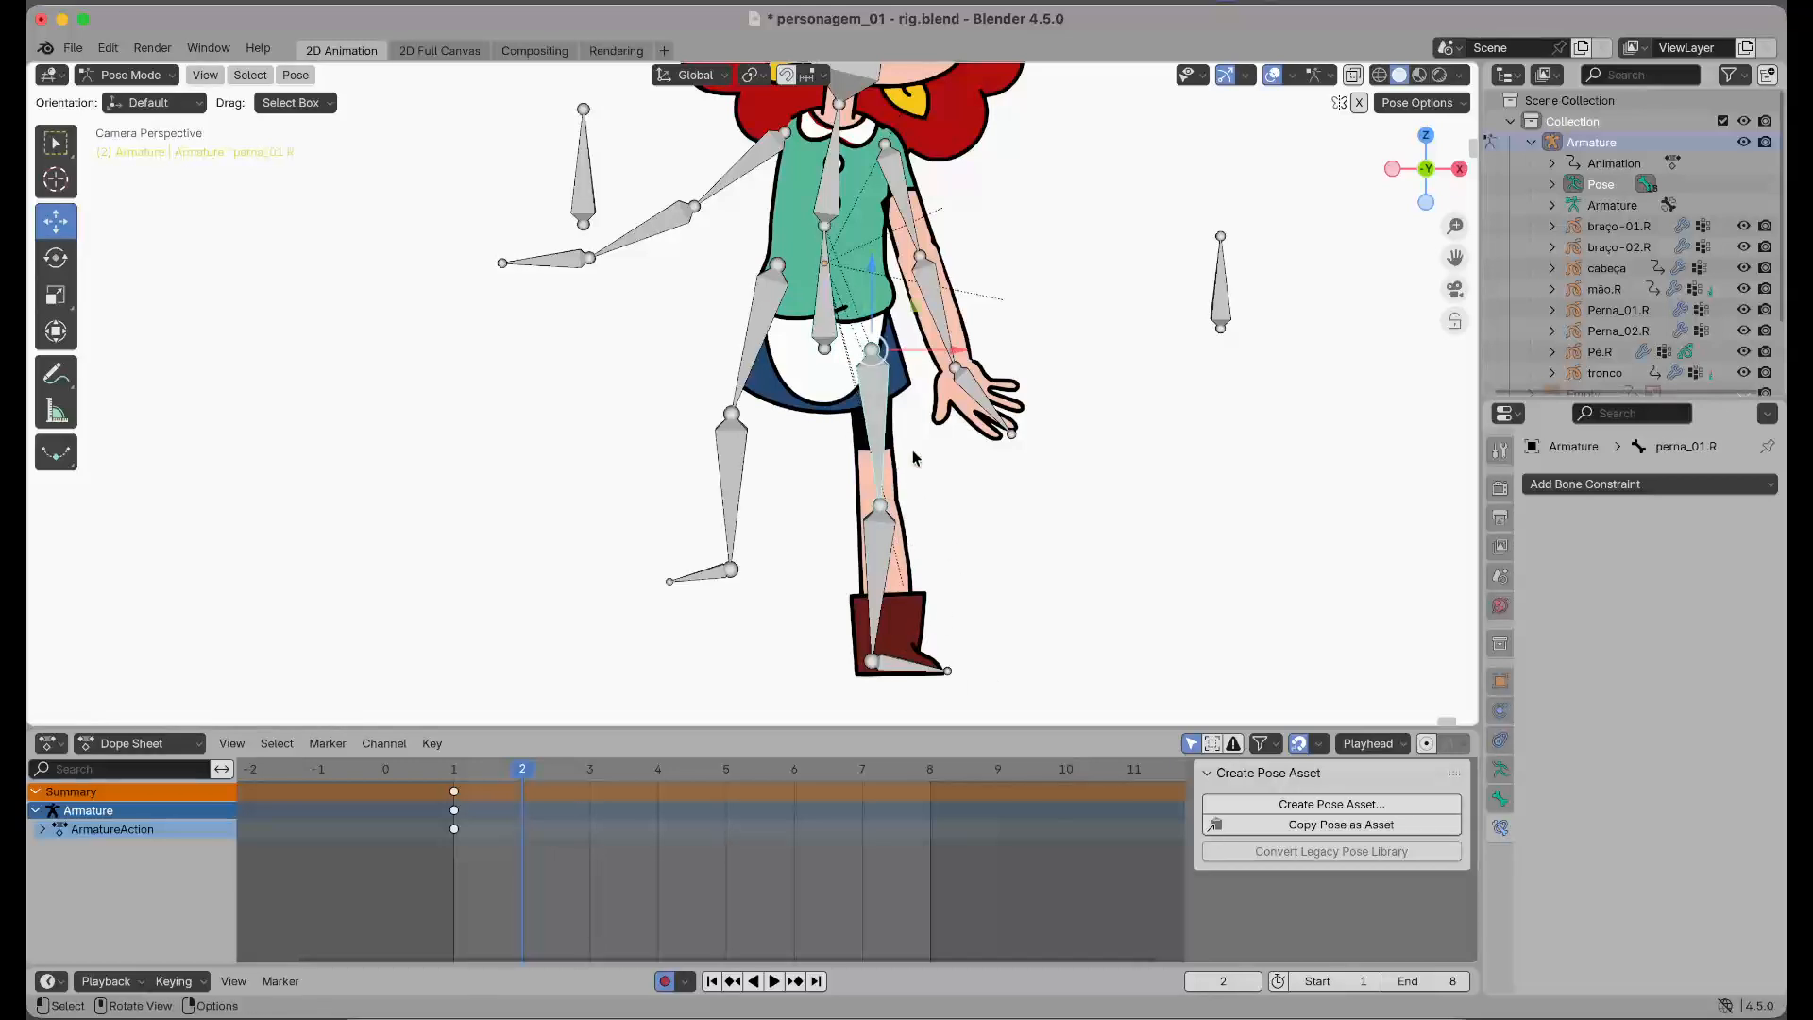
key(r)
click(997, 455)
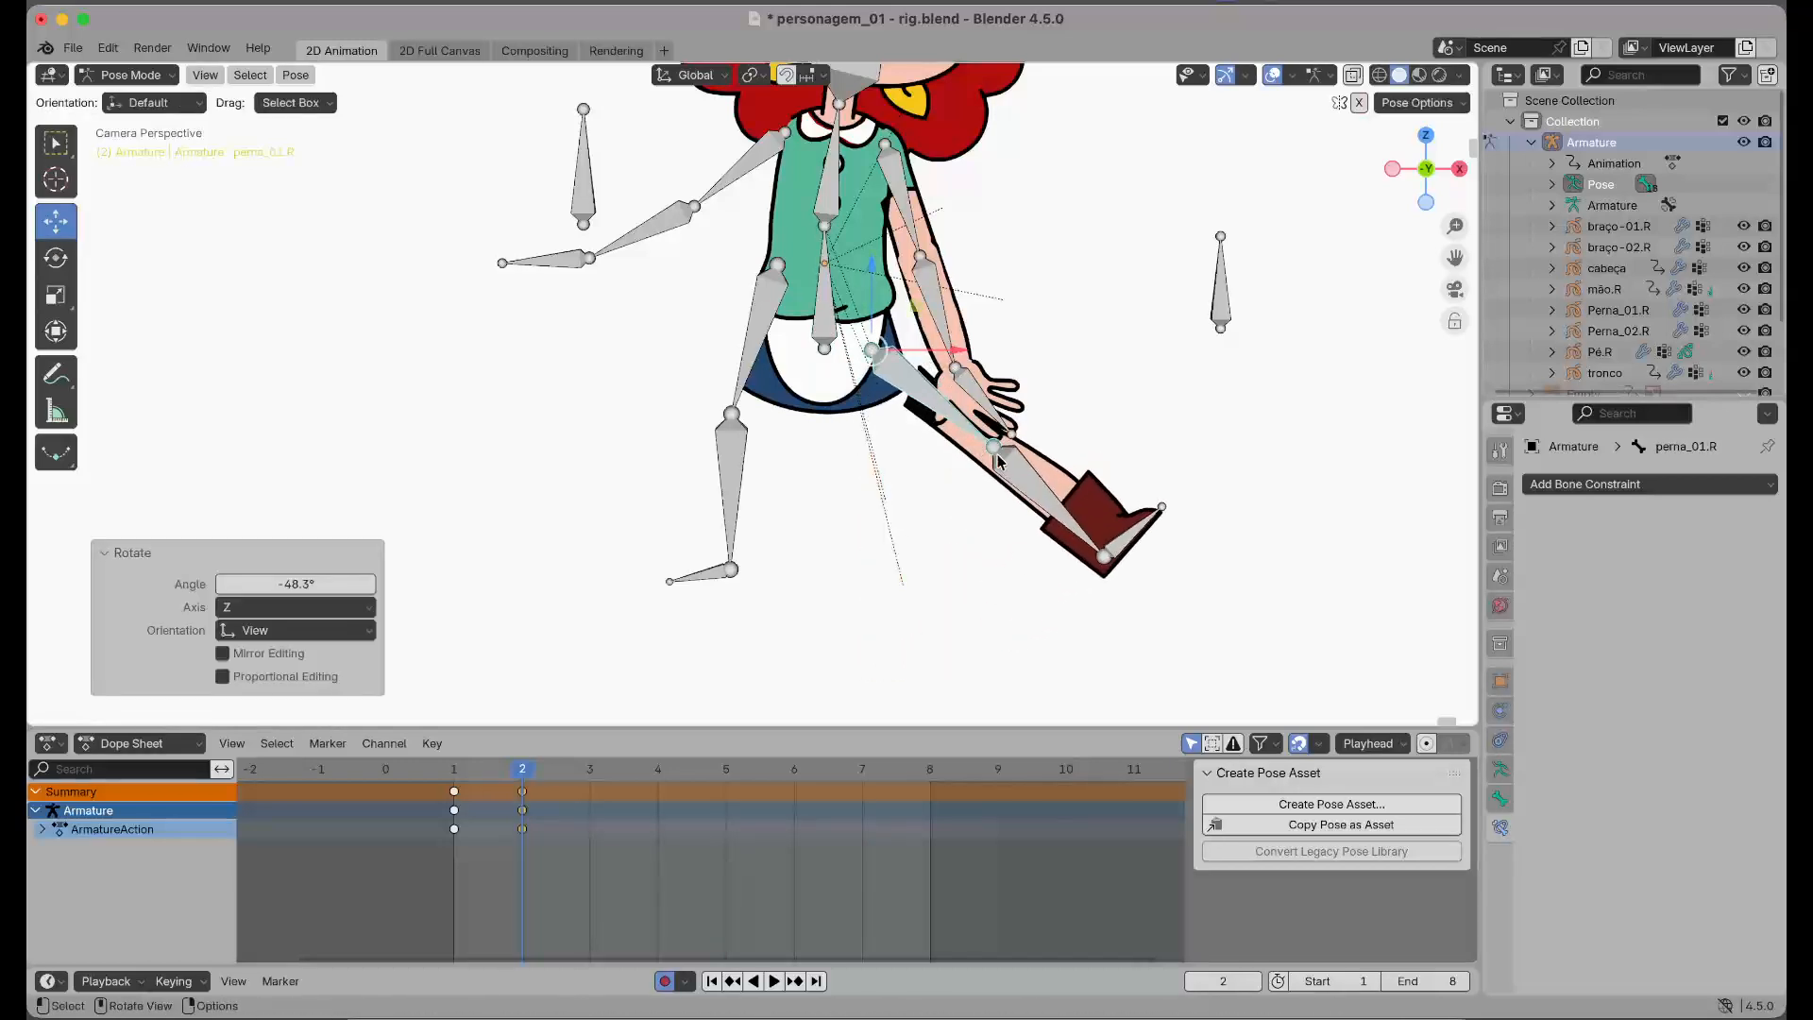
click(1020, 474)
key(r)
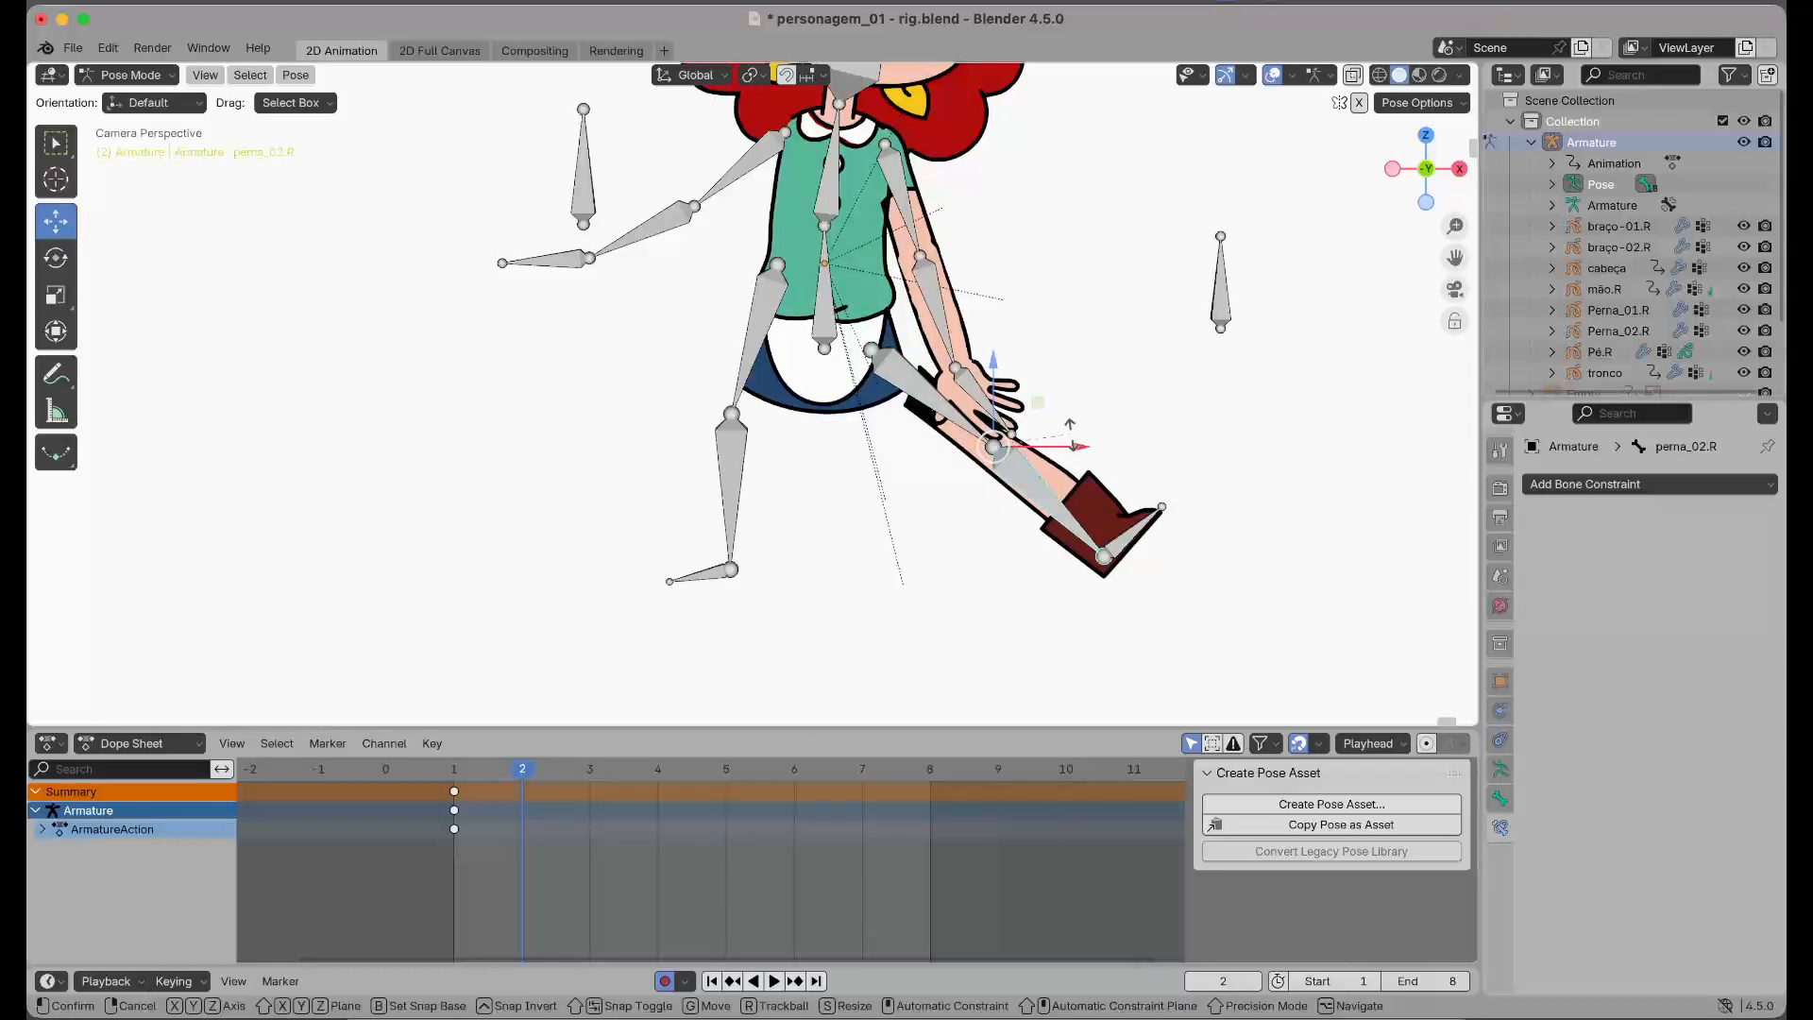
click(1064, 572)
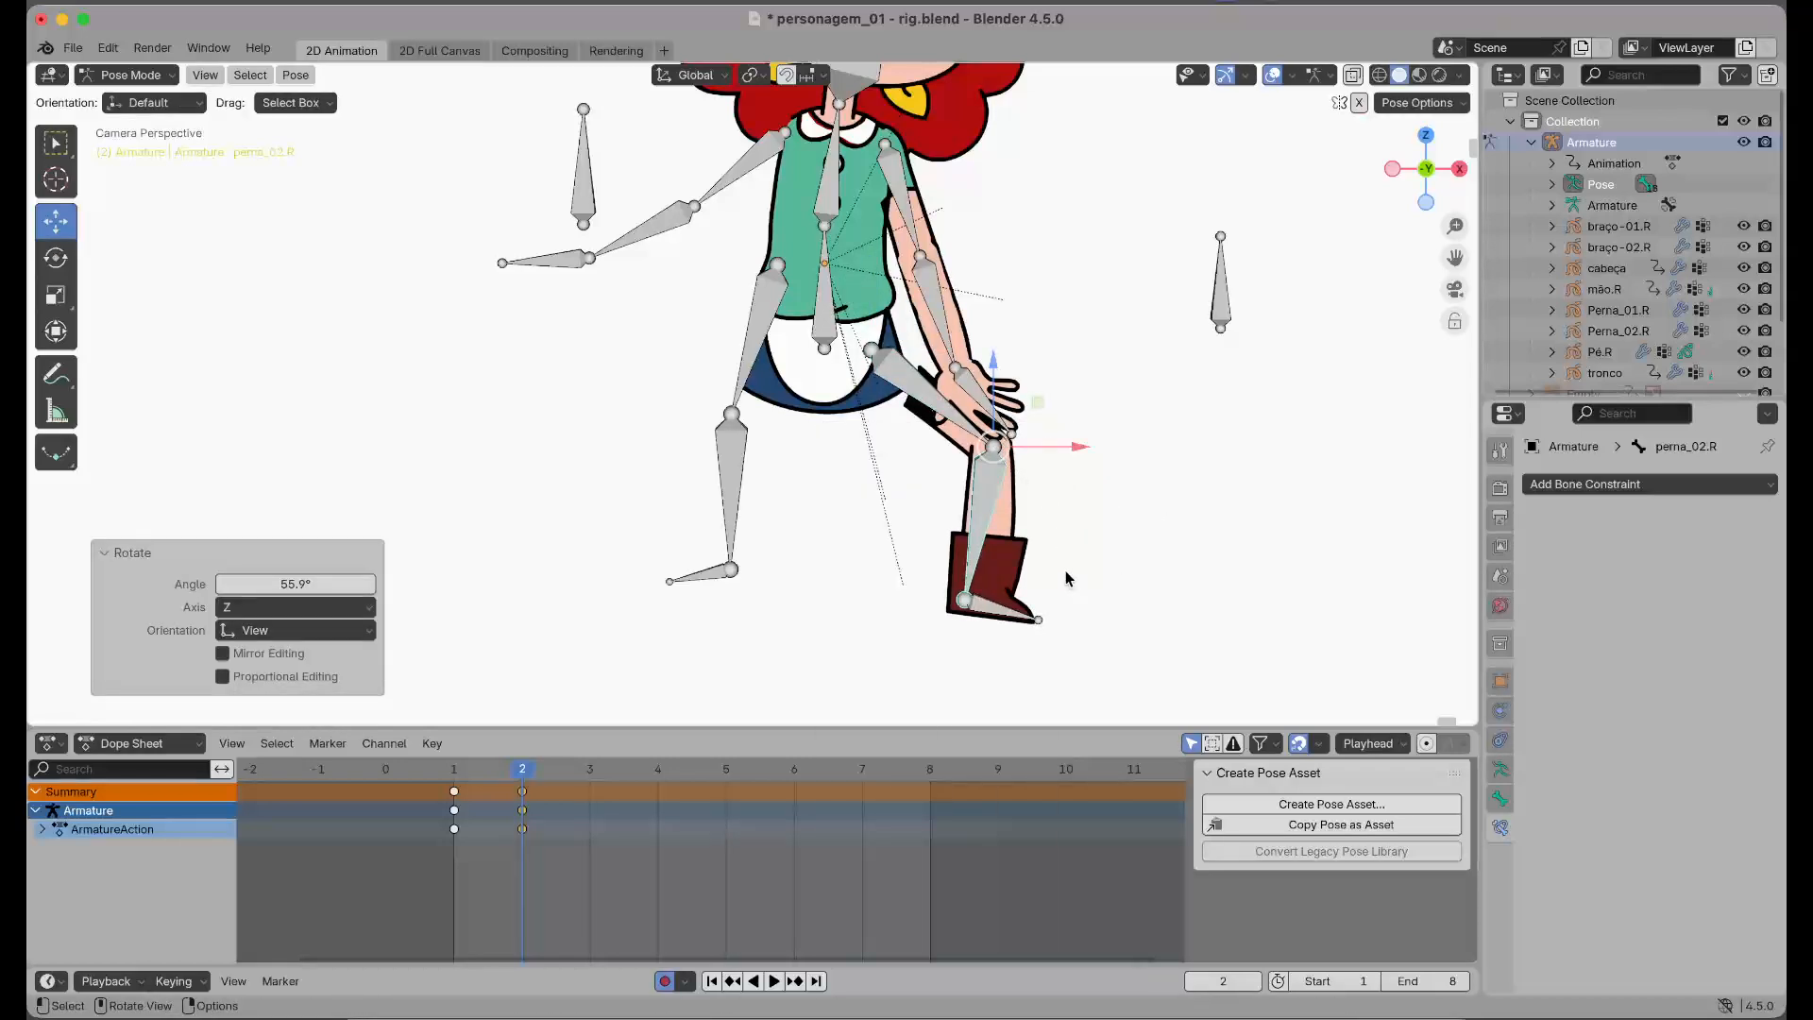
Undo the test leg rotations and the torso move
key(ctrl+z)
key(ctrl+z)
key(ctrl+z)
key(ctrl+z)
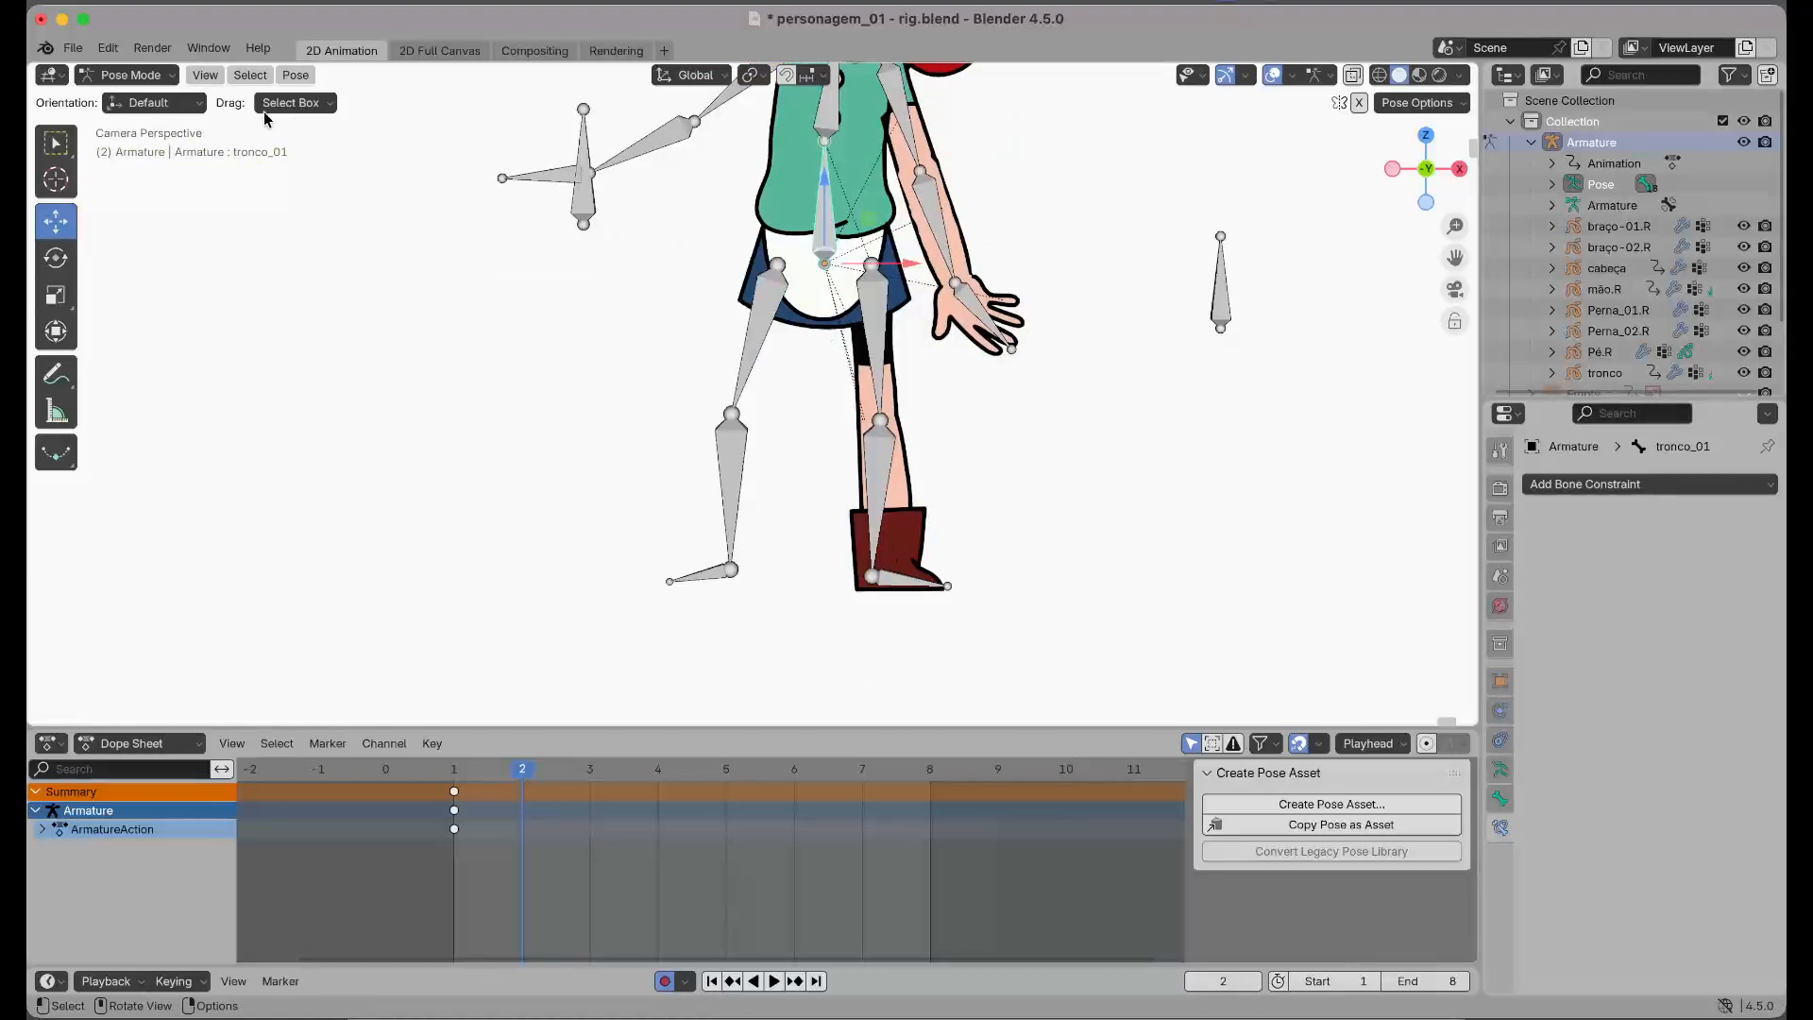
Add an Inverse Kinematics bone constraint to the lower leg bone perna_02.R
click(161, 78)
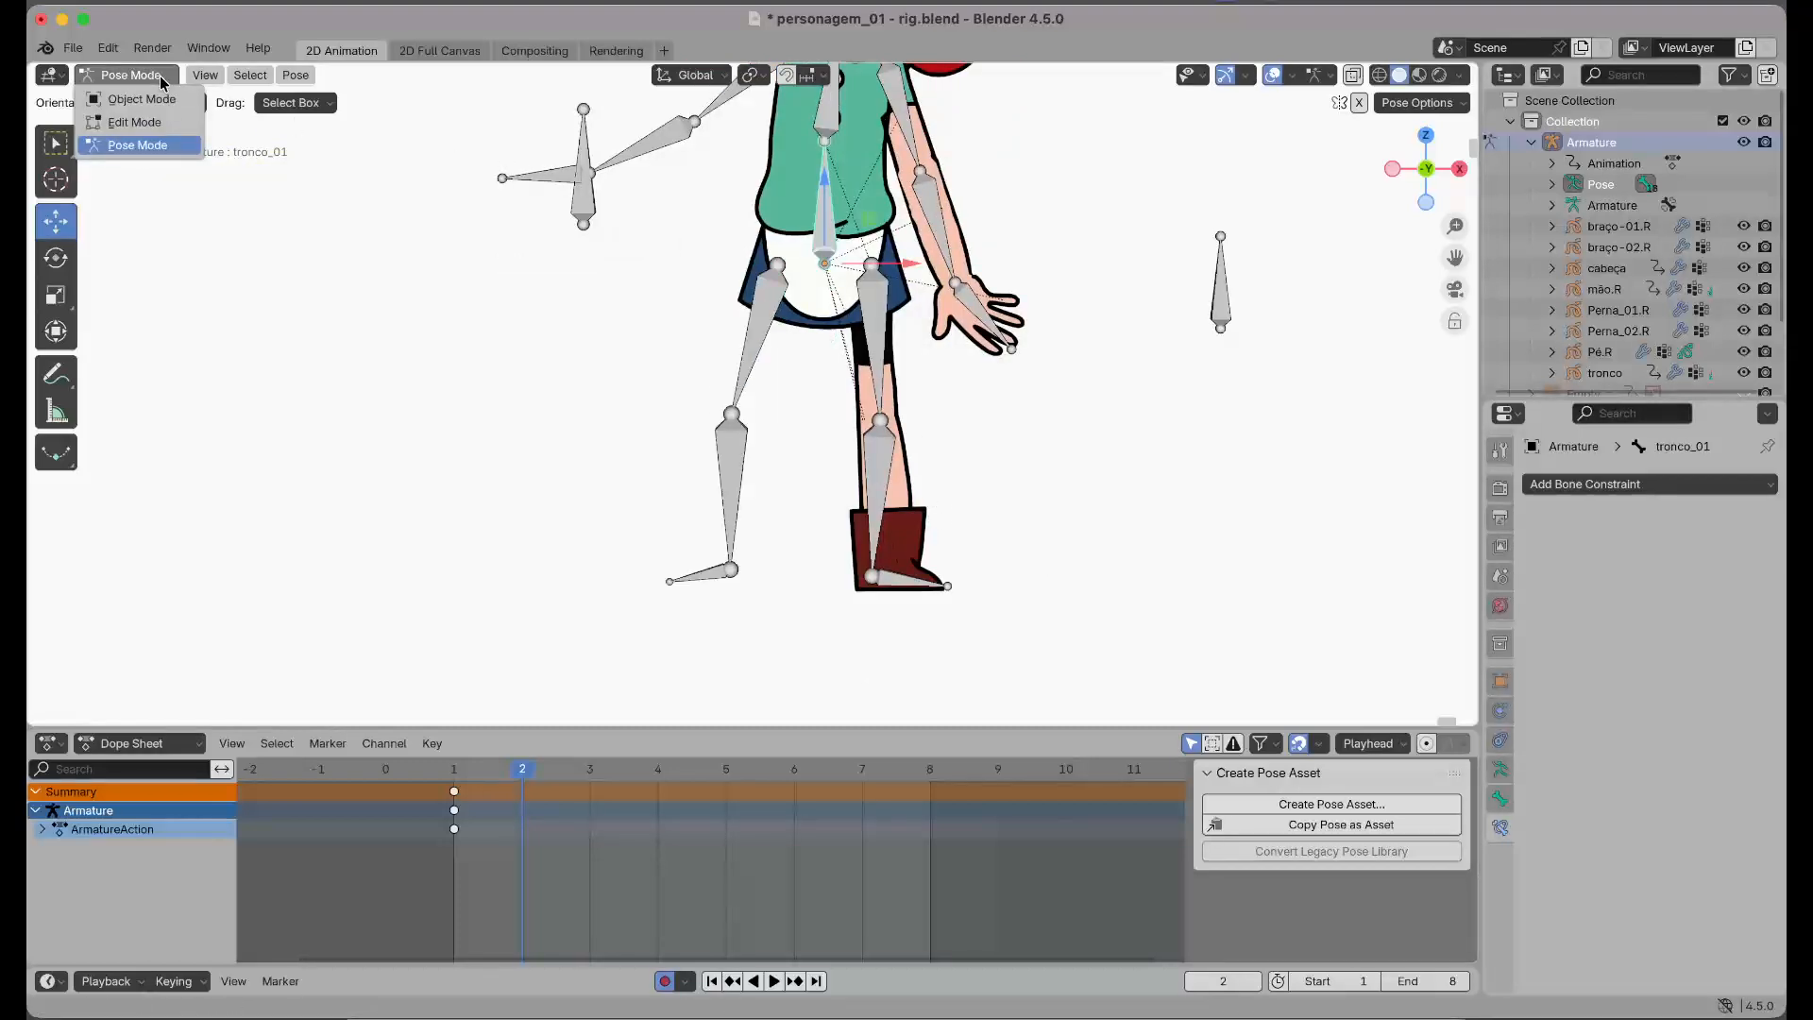
click(885, 485)
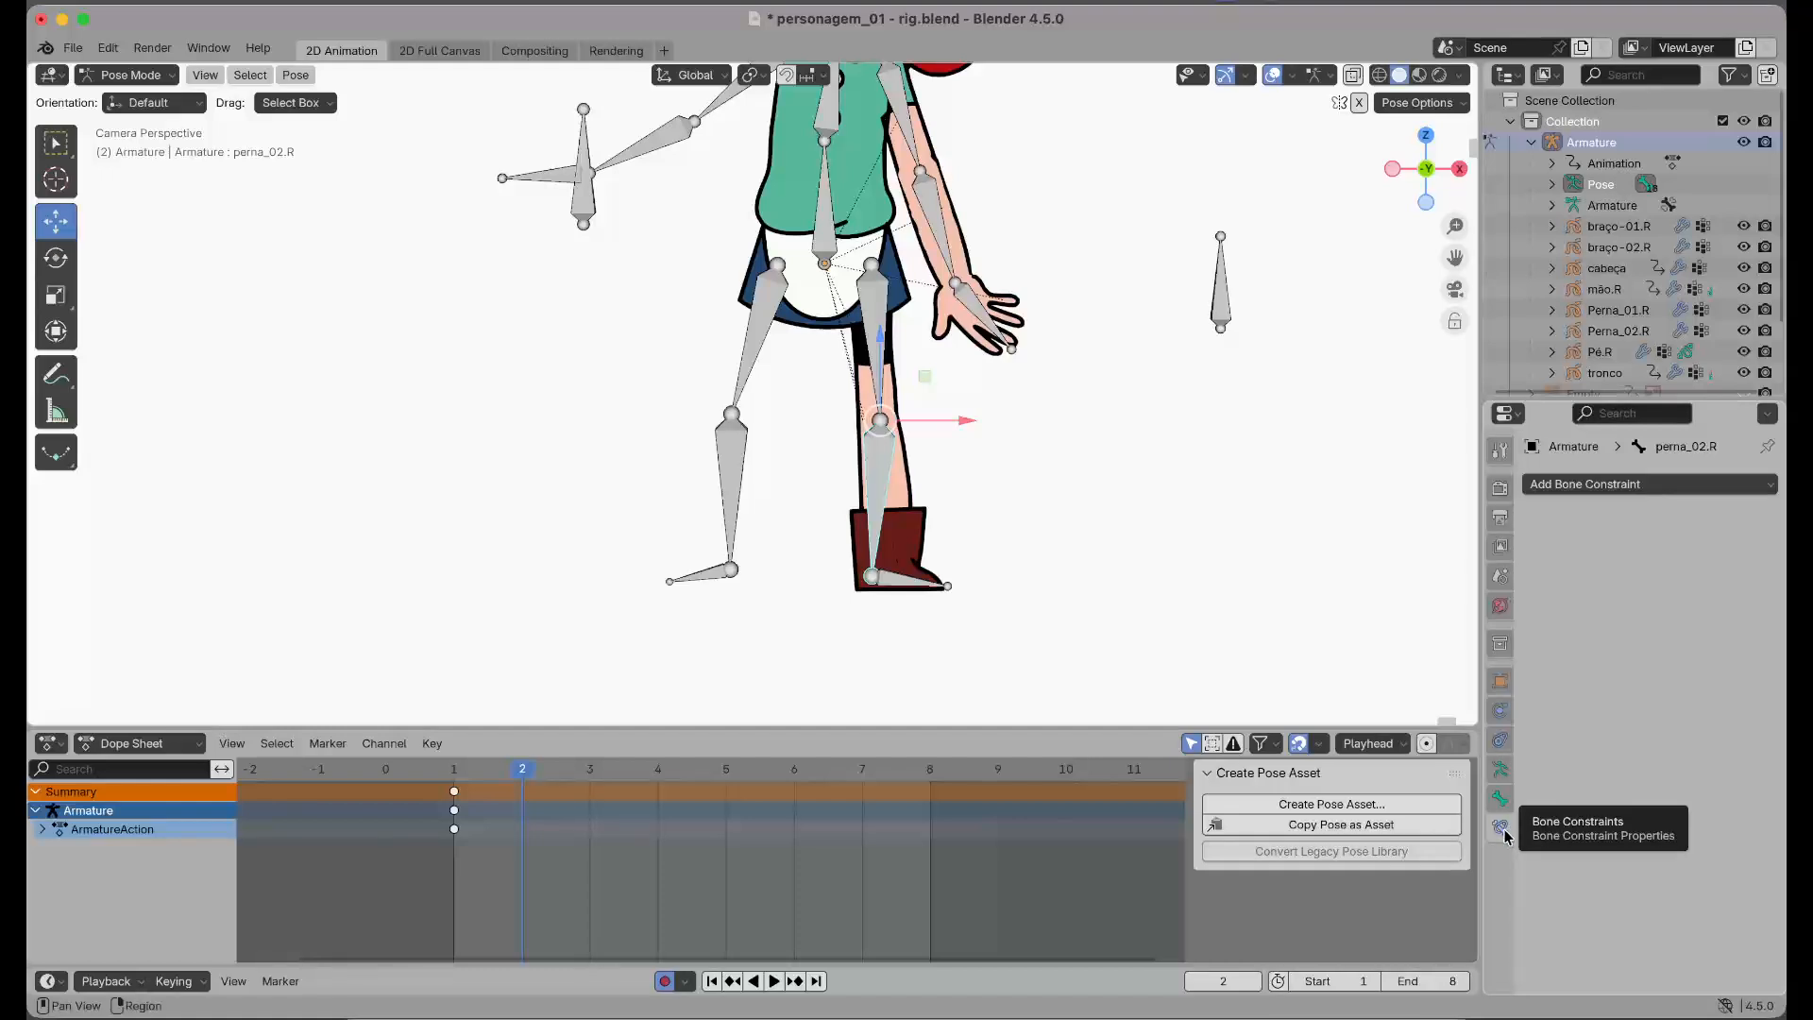
click(1611, 485)
click(1612, 485)
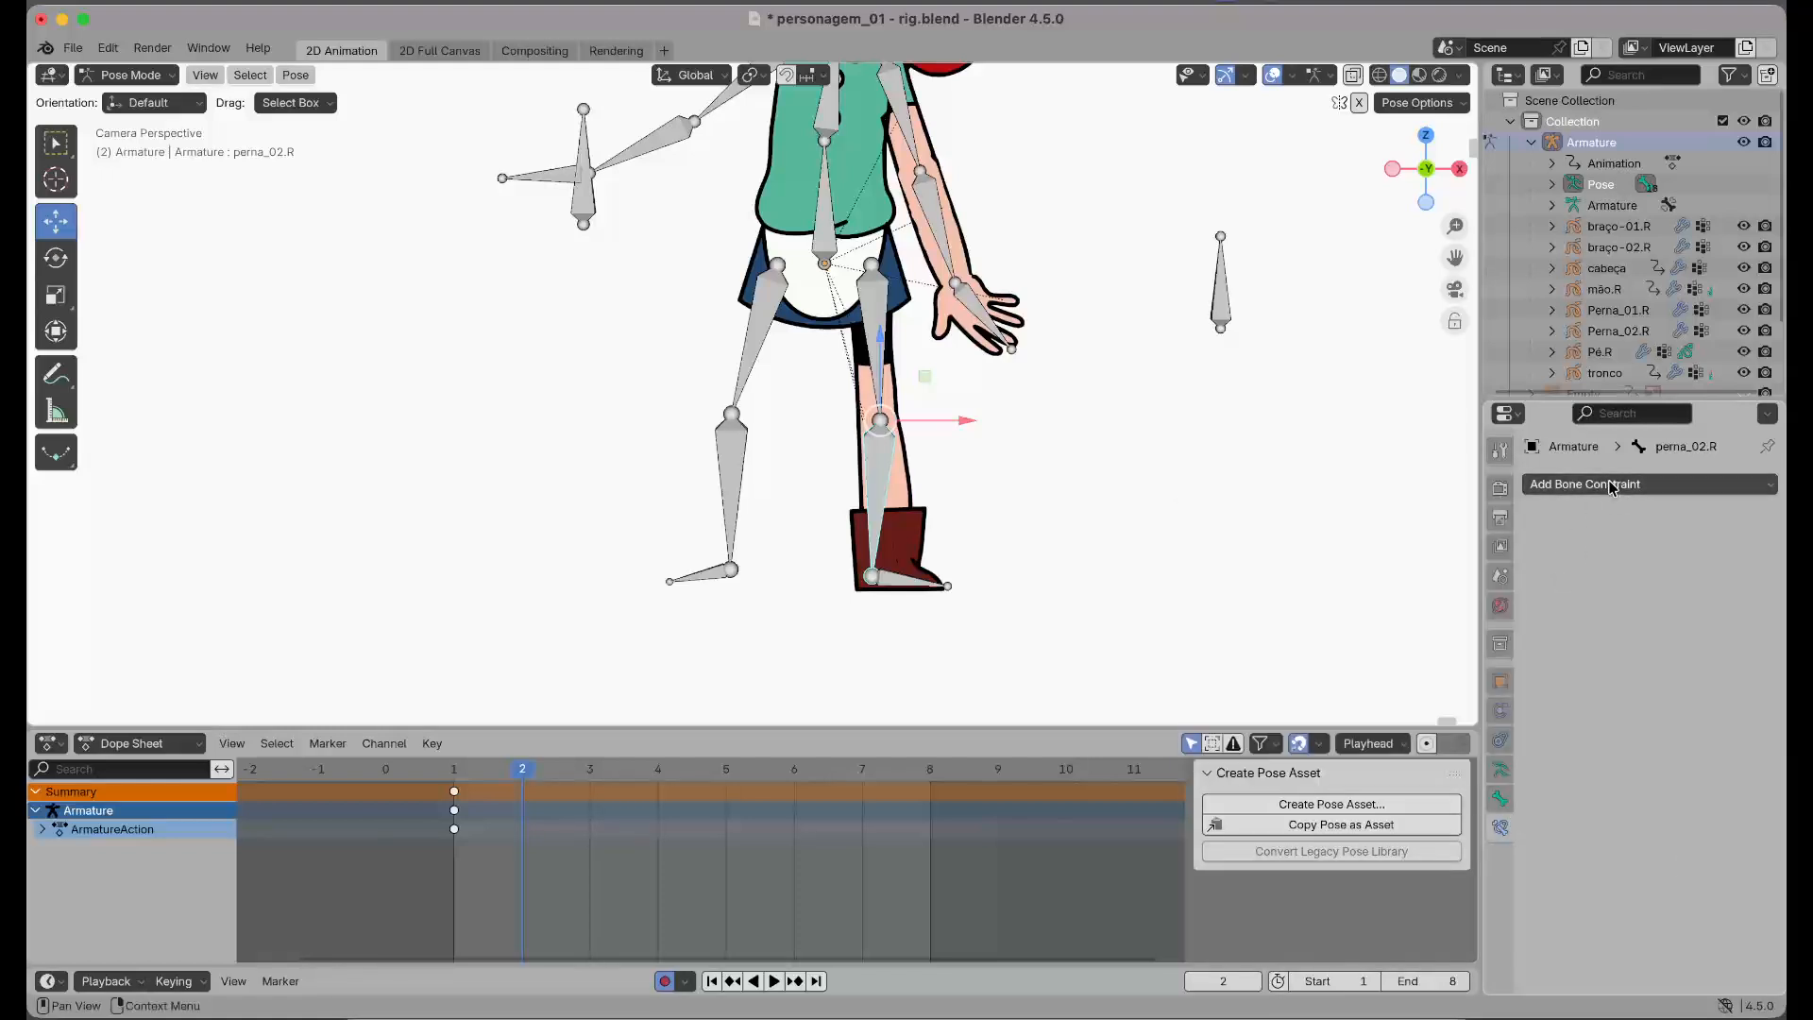
click(1612, 485)
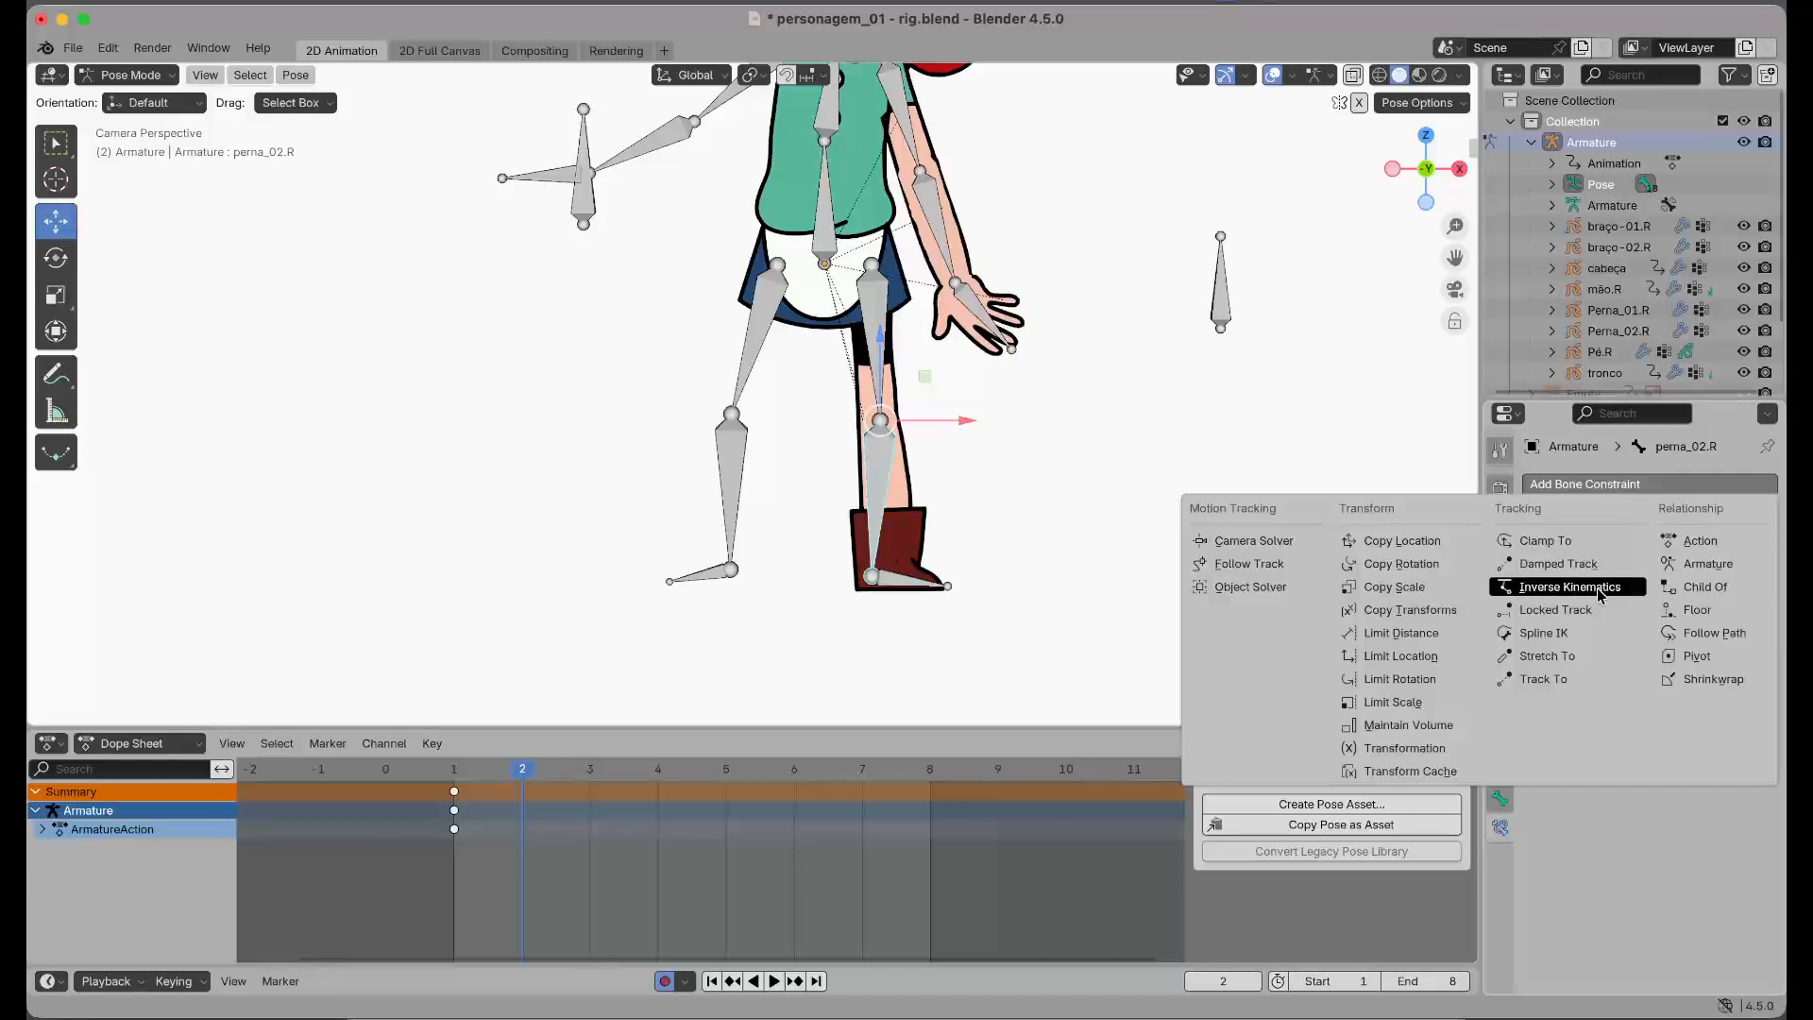
click(1586, 593)
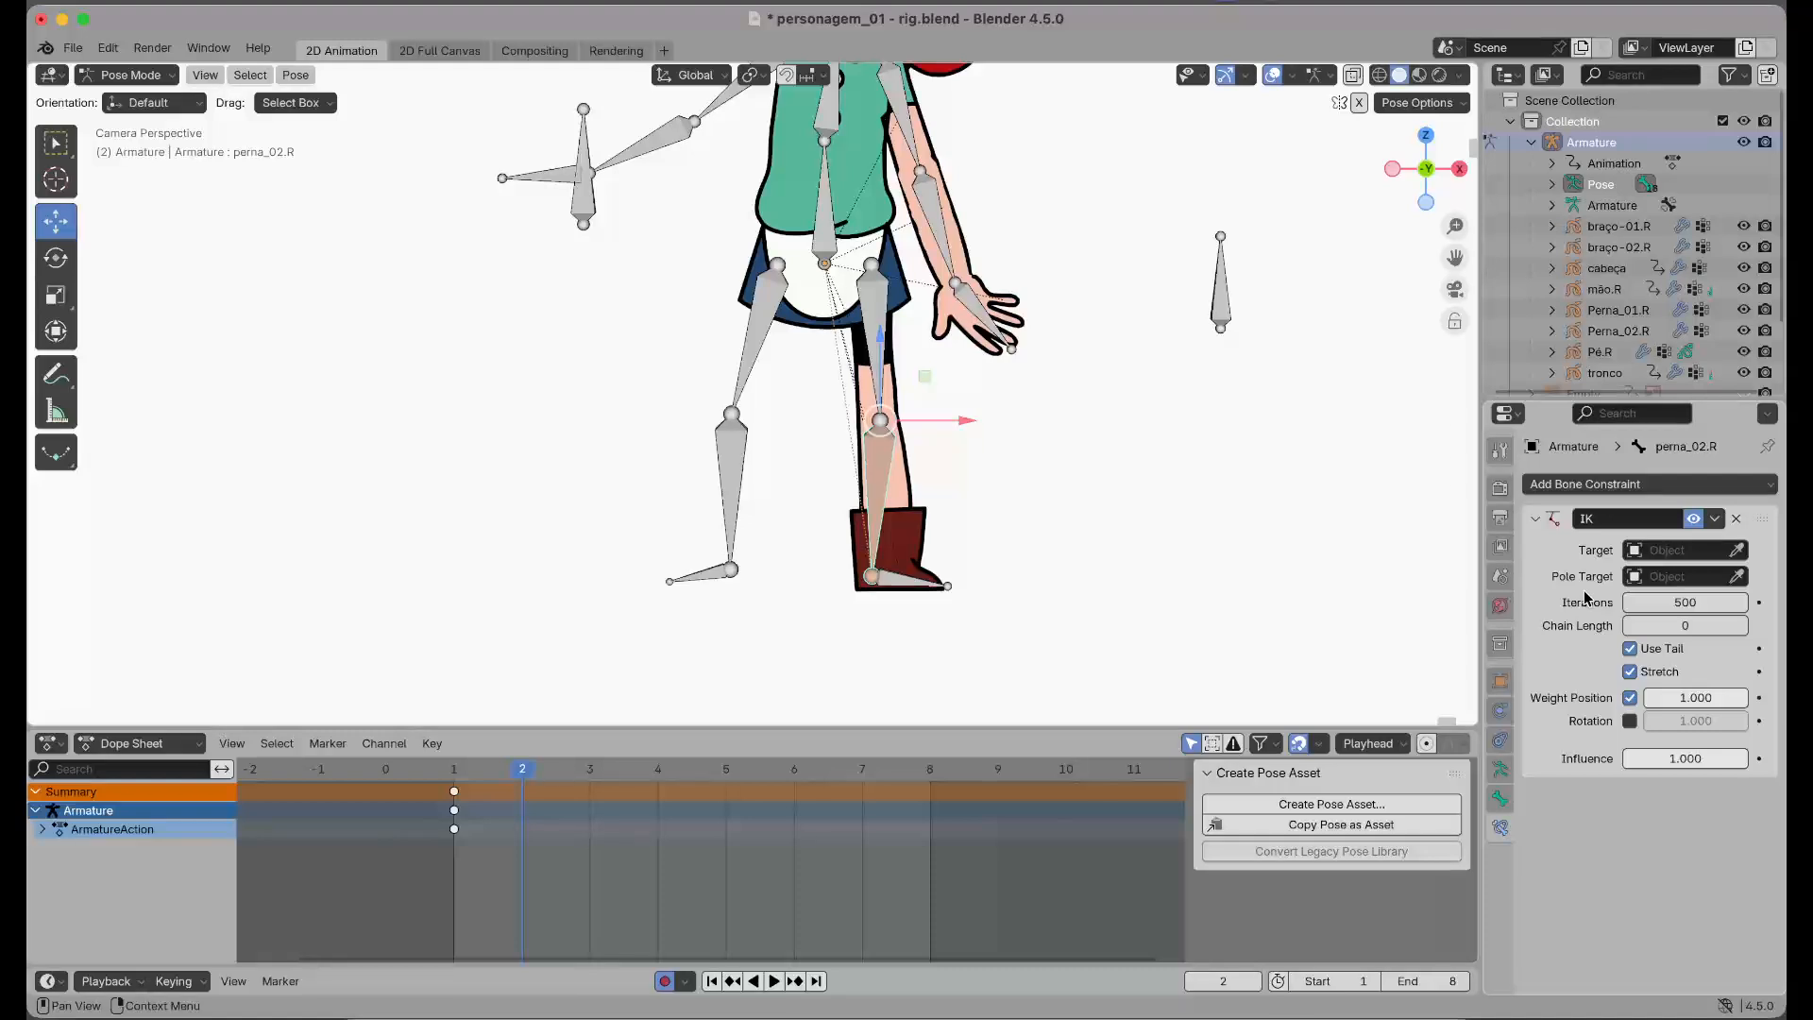
Try moving the lower torso bone tronco_01 upward along Z and undo the move
click(827, 224)
mouse_move(825, 186)
mouse_down()
mouse_move(825, 245)
mouse_move(826, 160)
mouse_up()
key(ctrl+z)
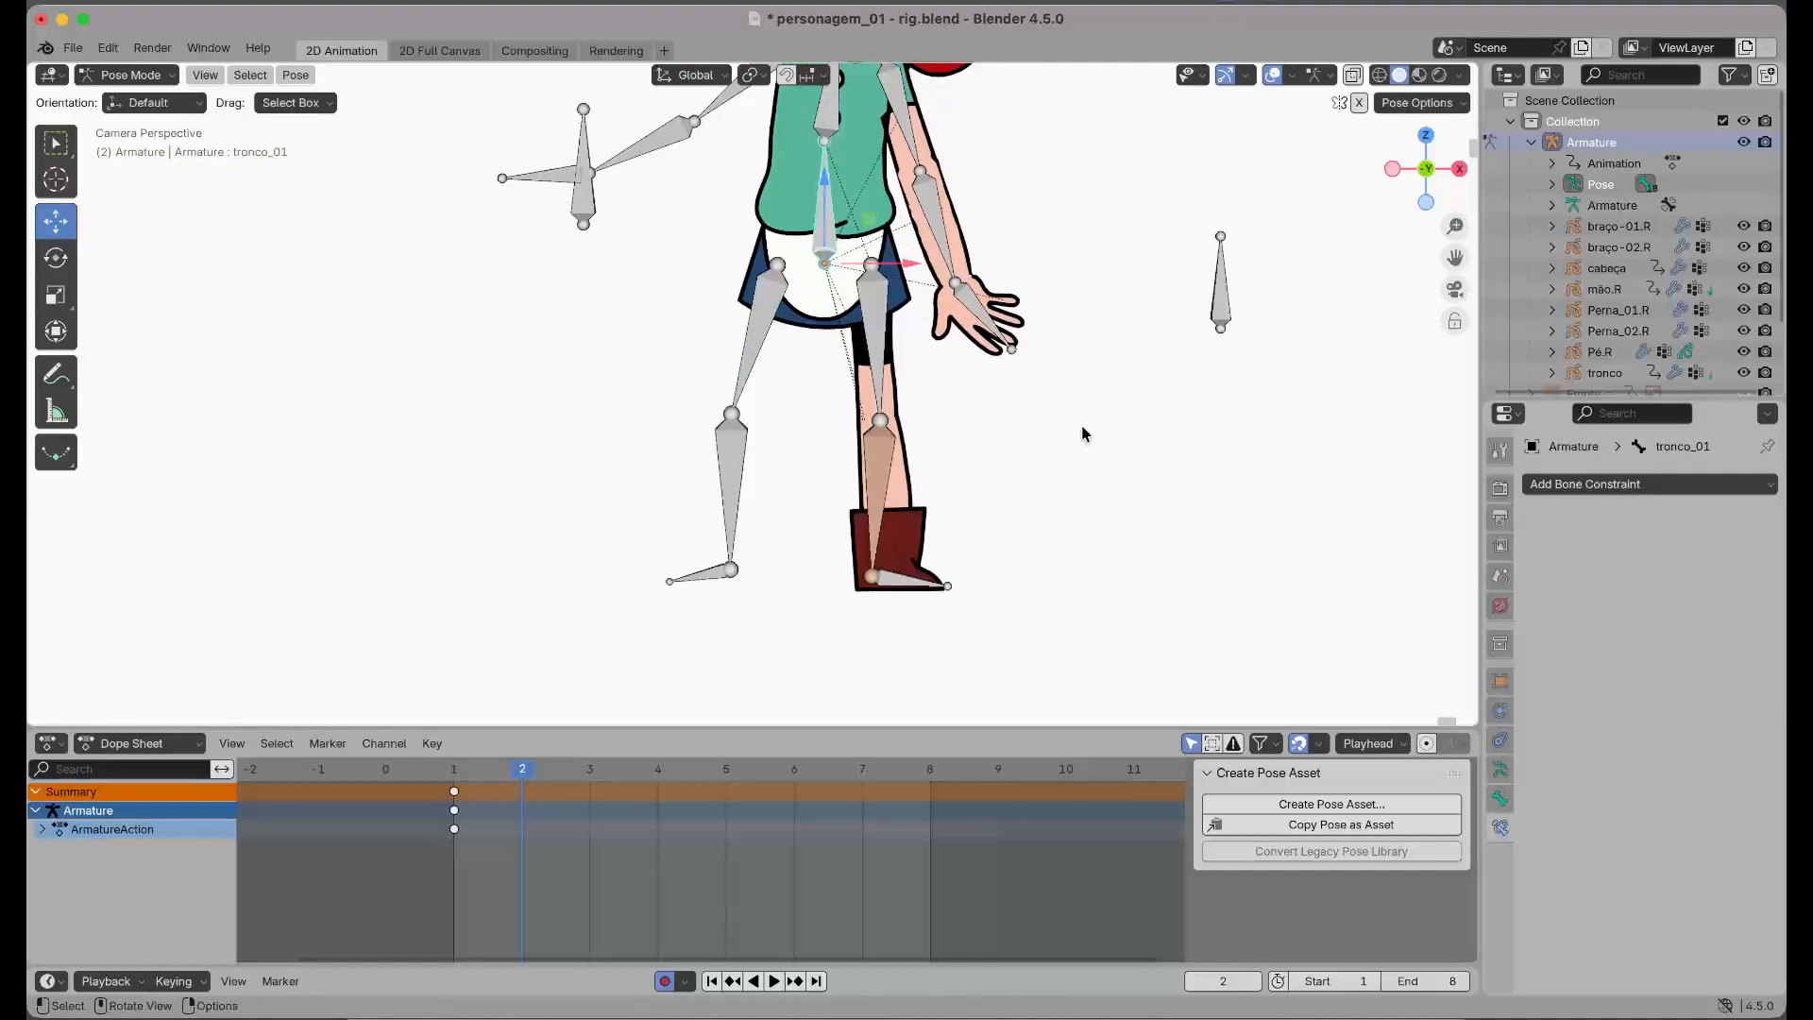
In Edit Mode, extrude a new bone from the ankle joint of perna_02.R about 0.145 m along negative X
click(887, 475)
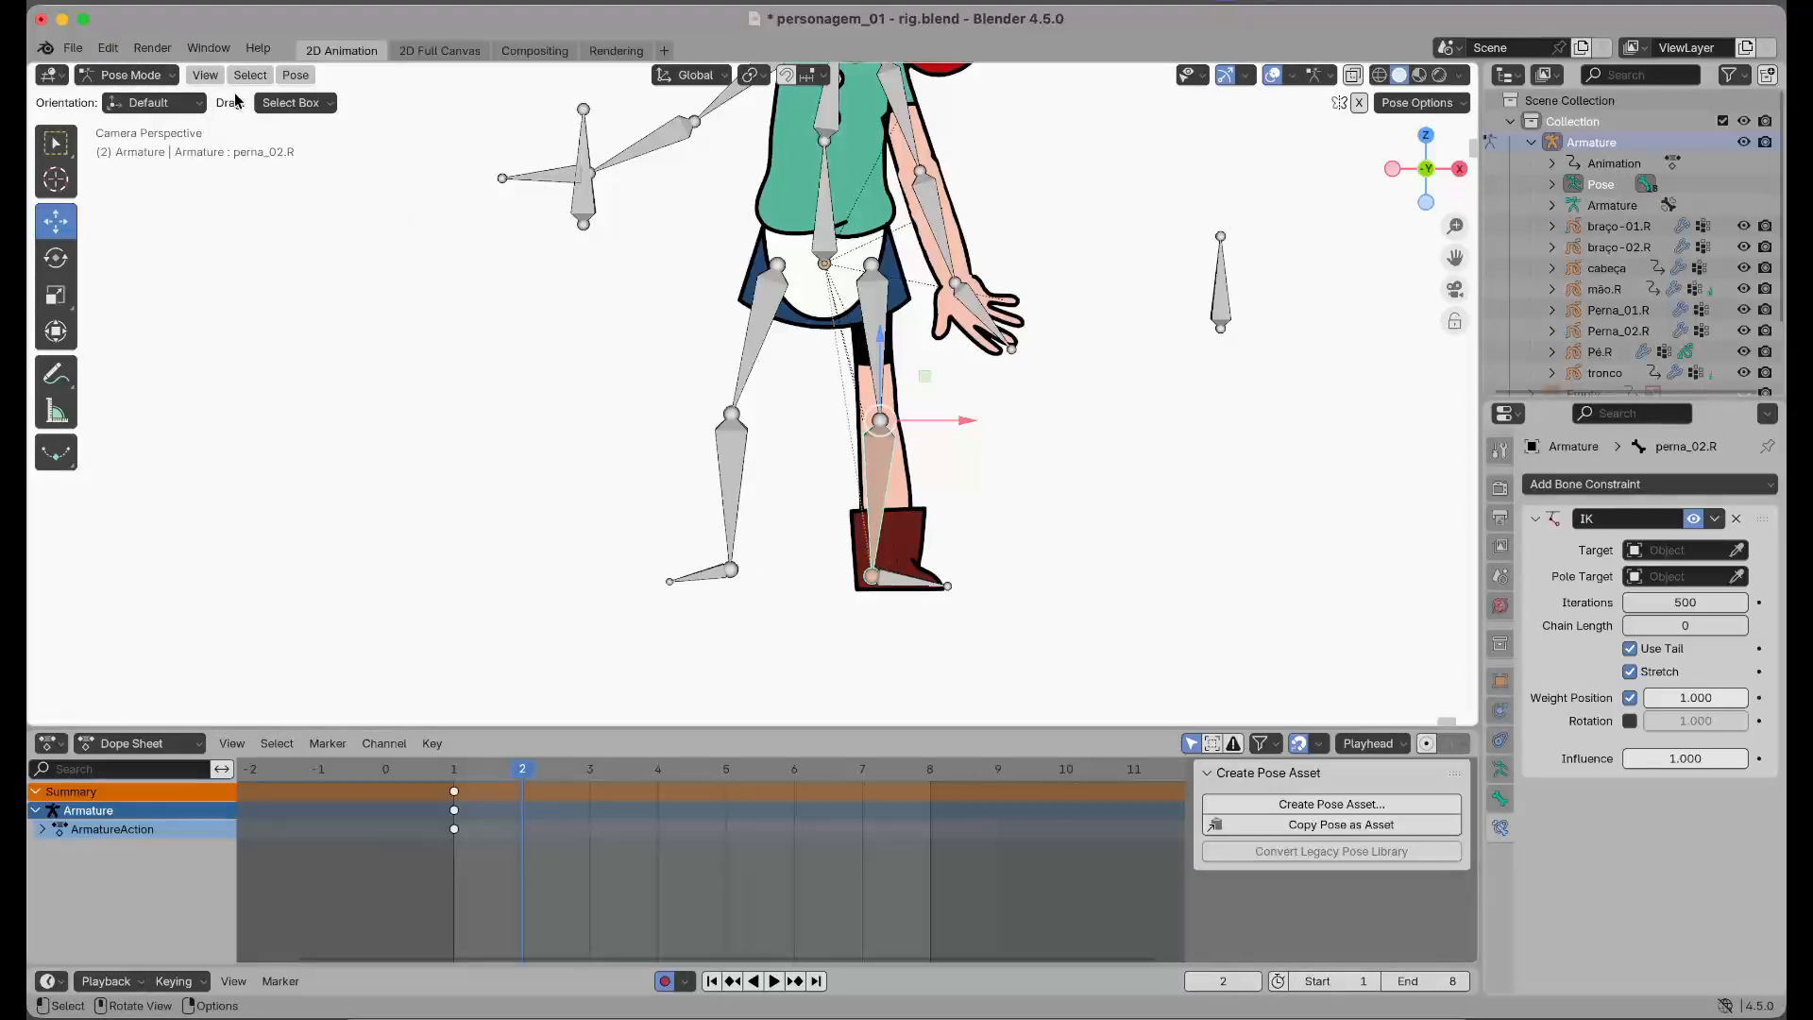
click(112, 77)
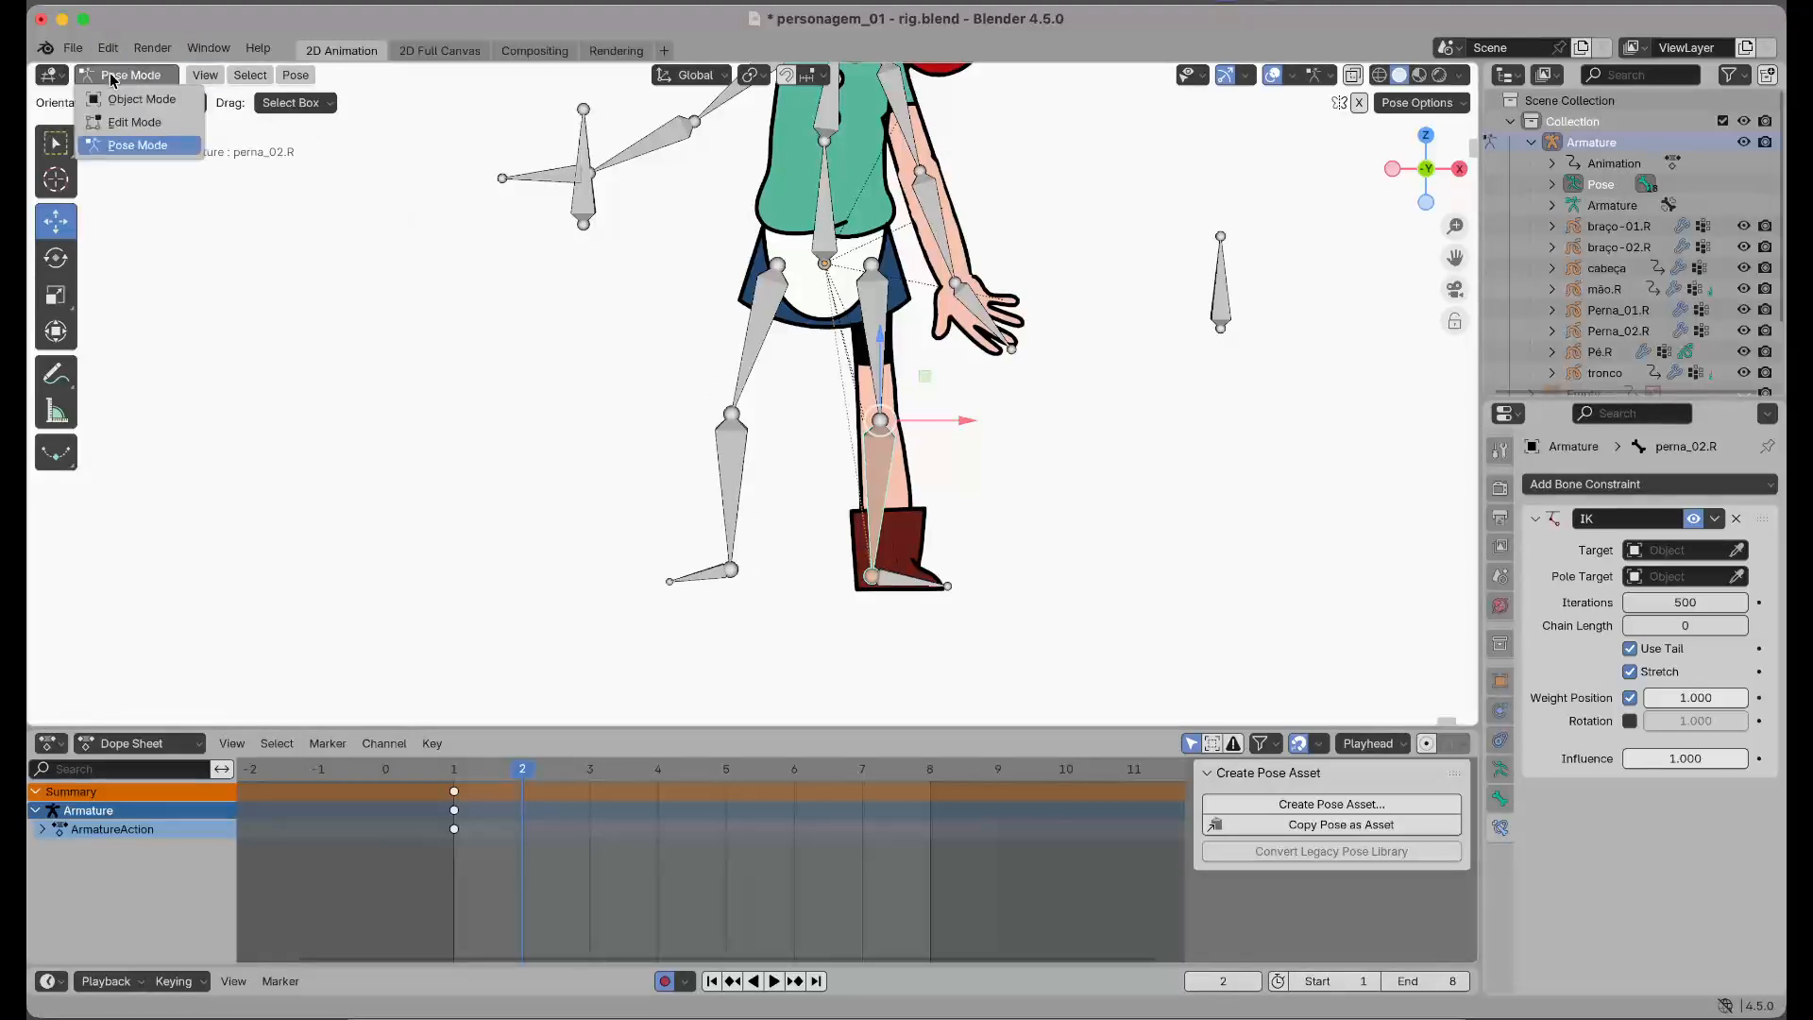
click(133, 122)
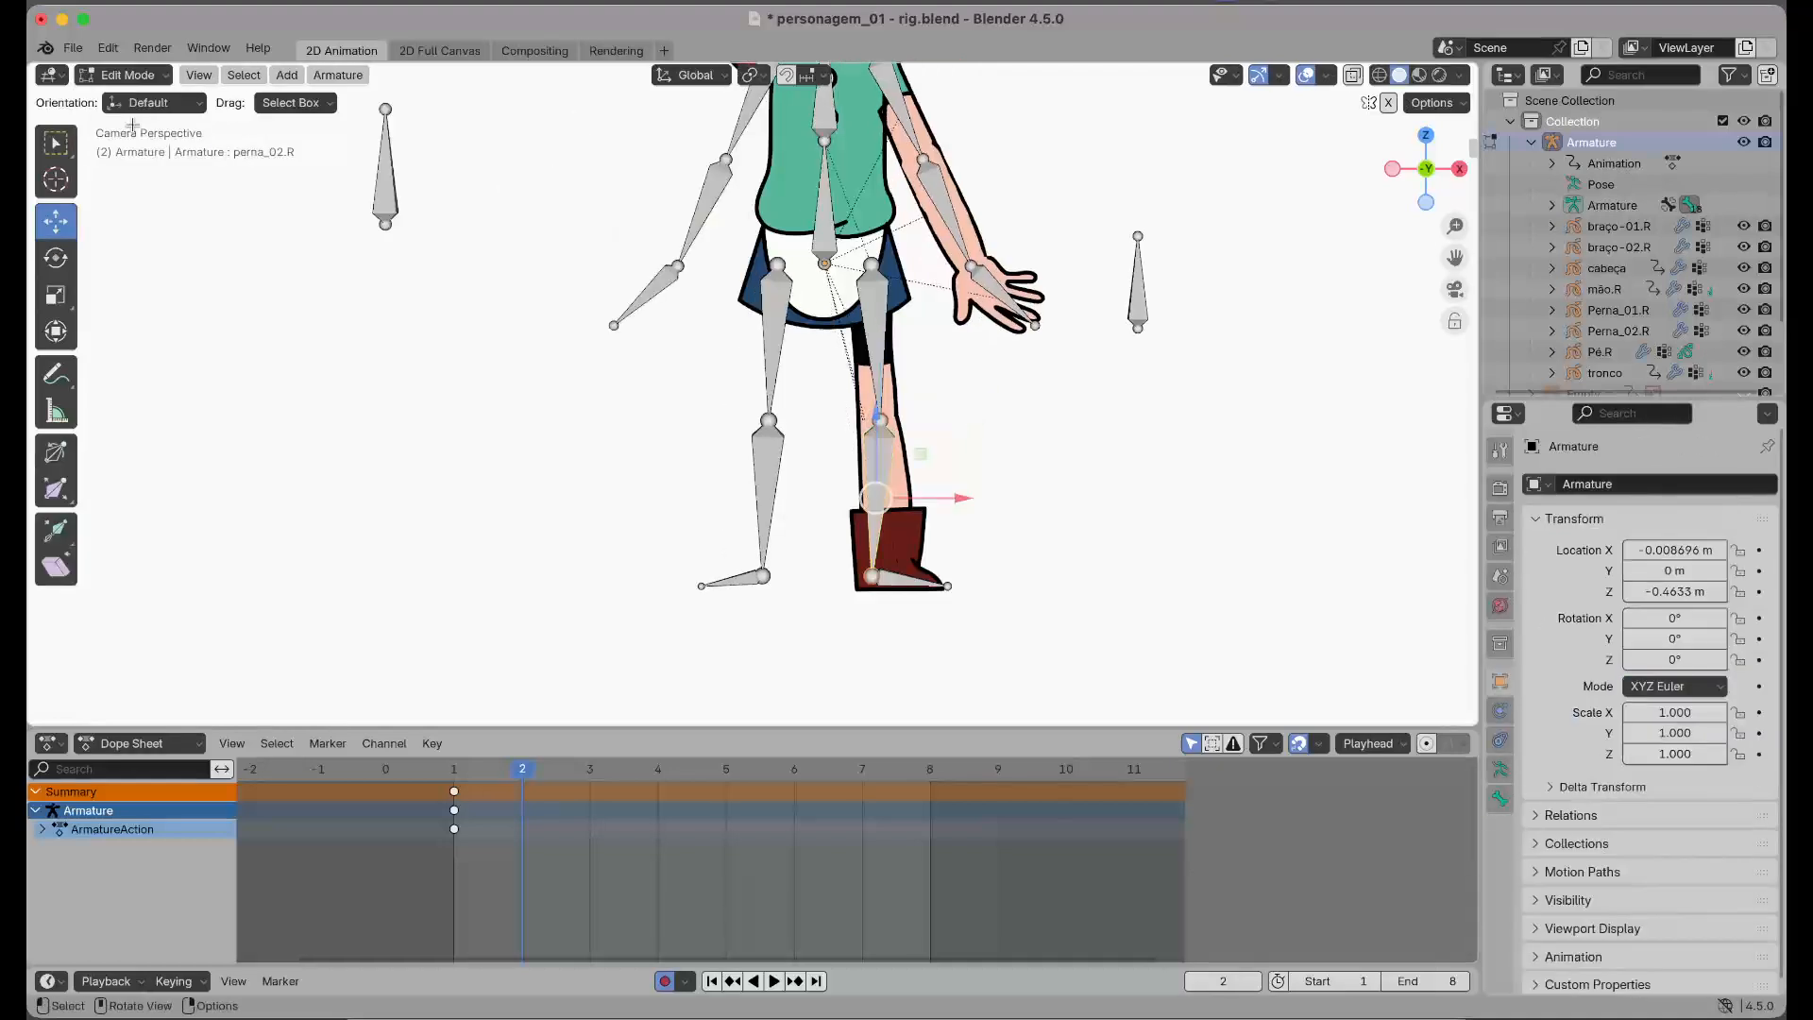
click(870, 577)
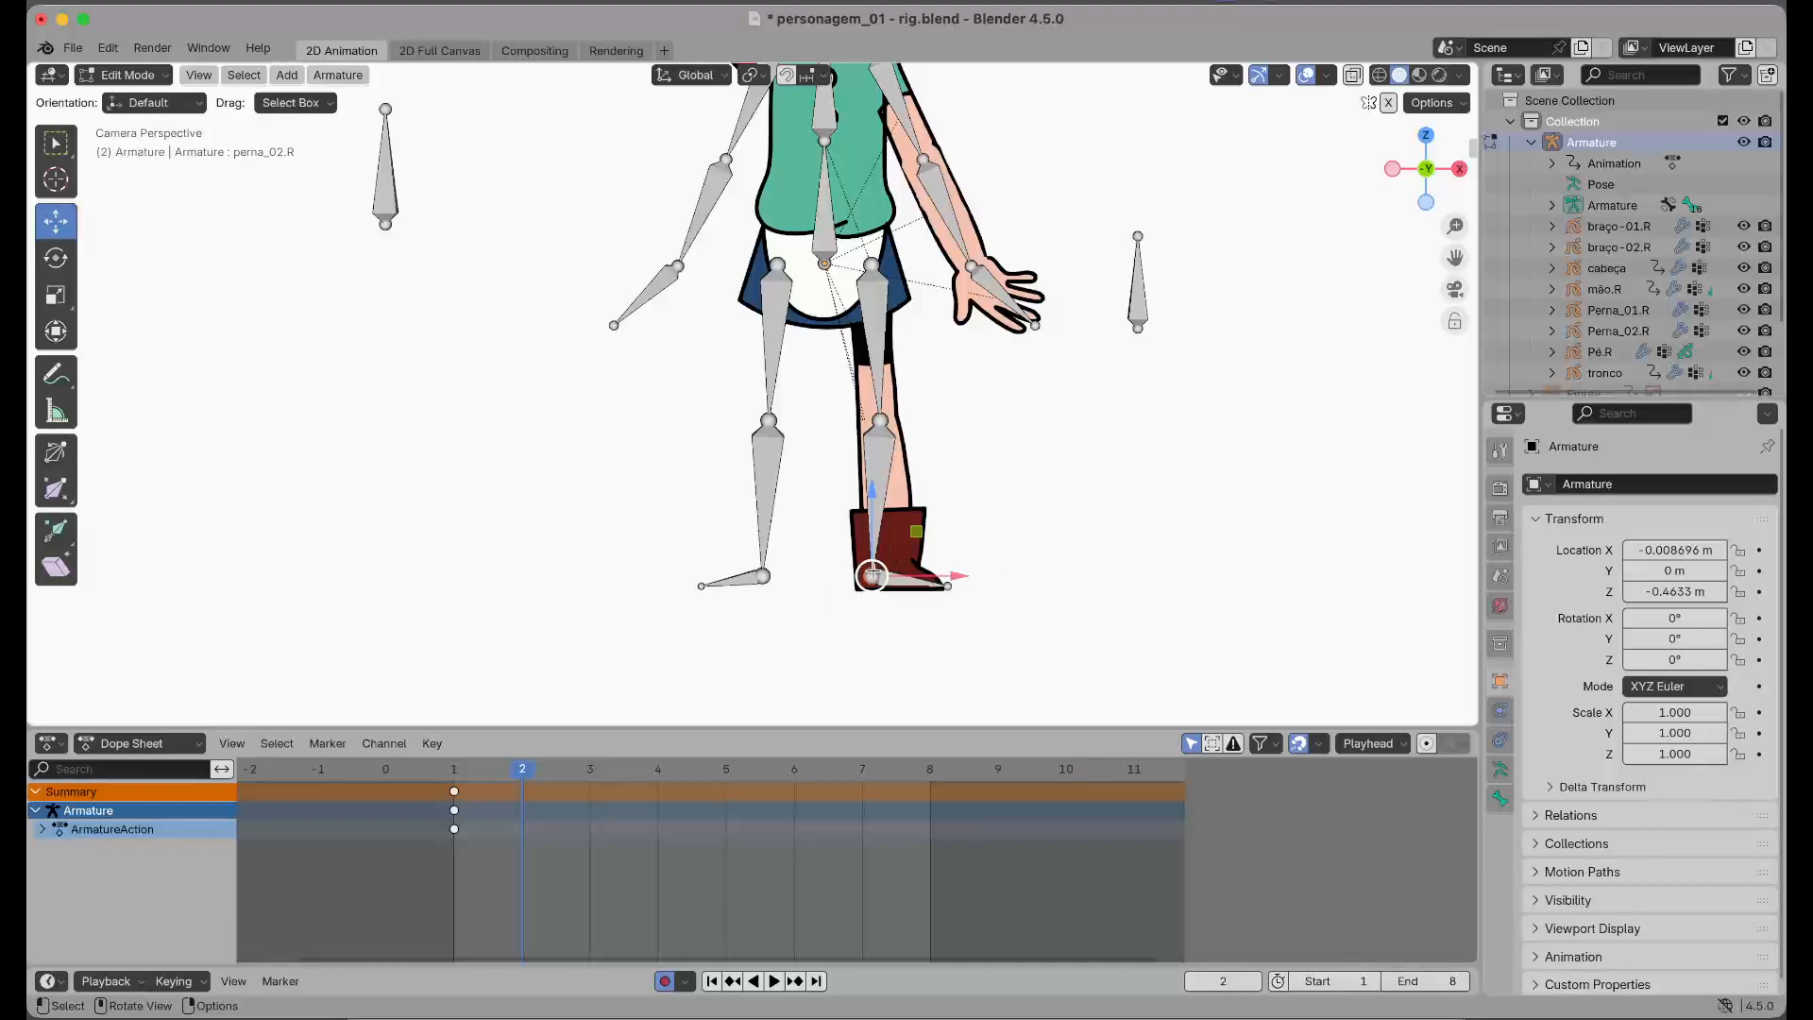
key(shift+d)
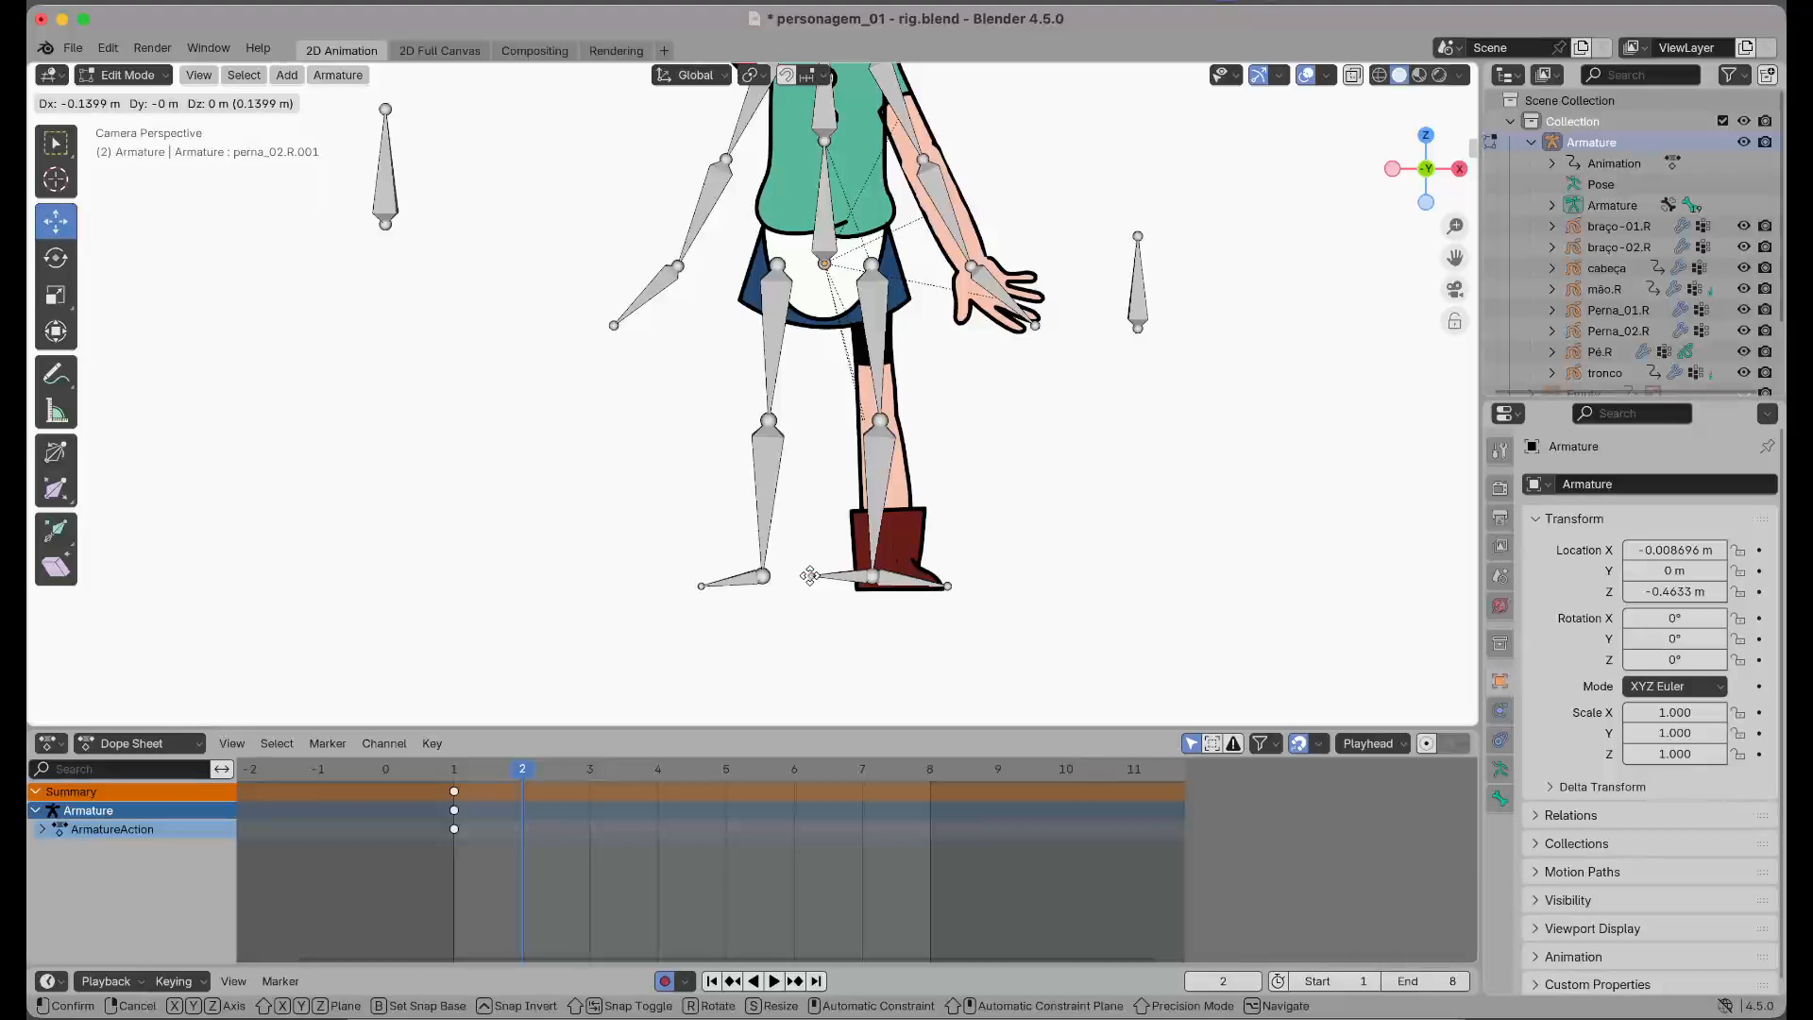
key(x)
click(805, 575)
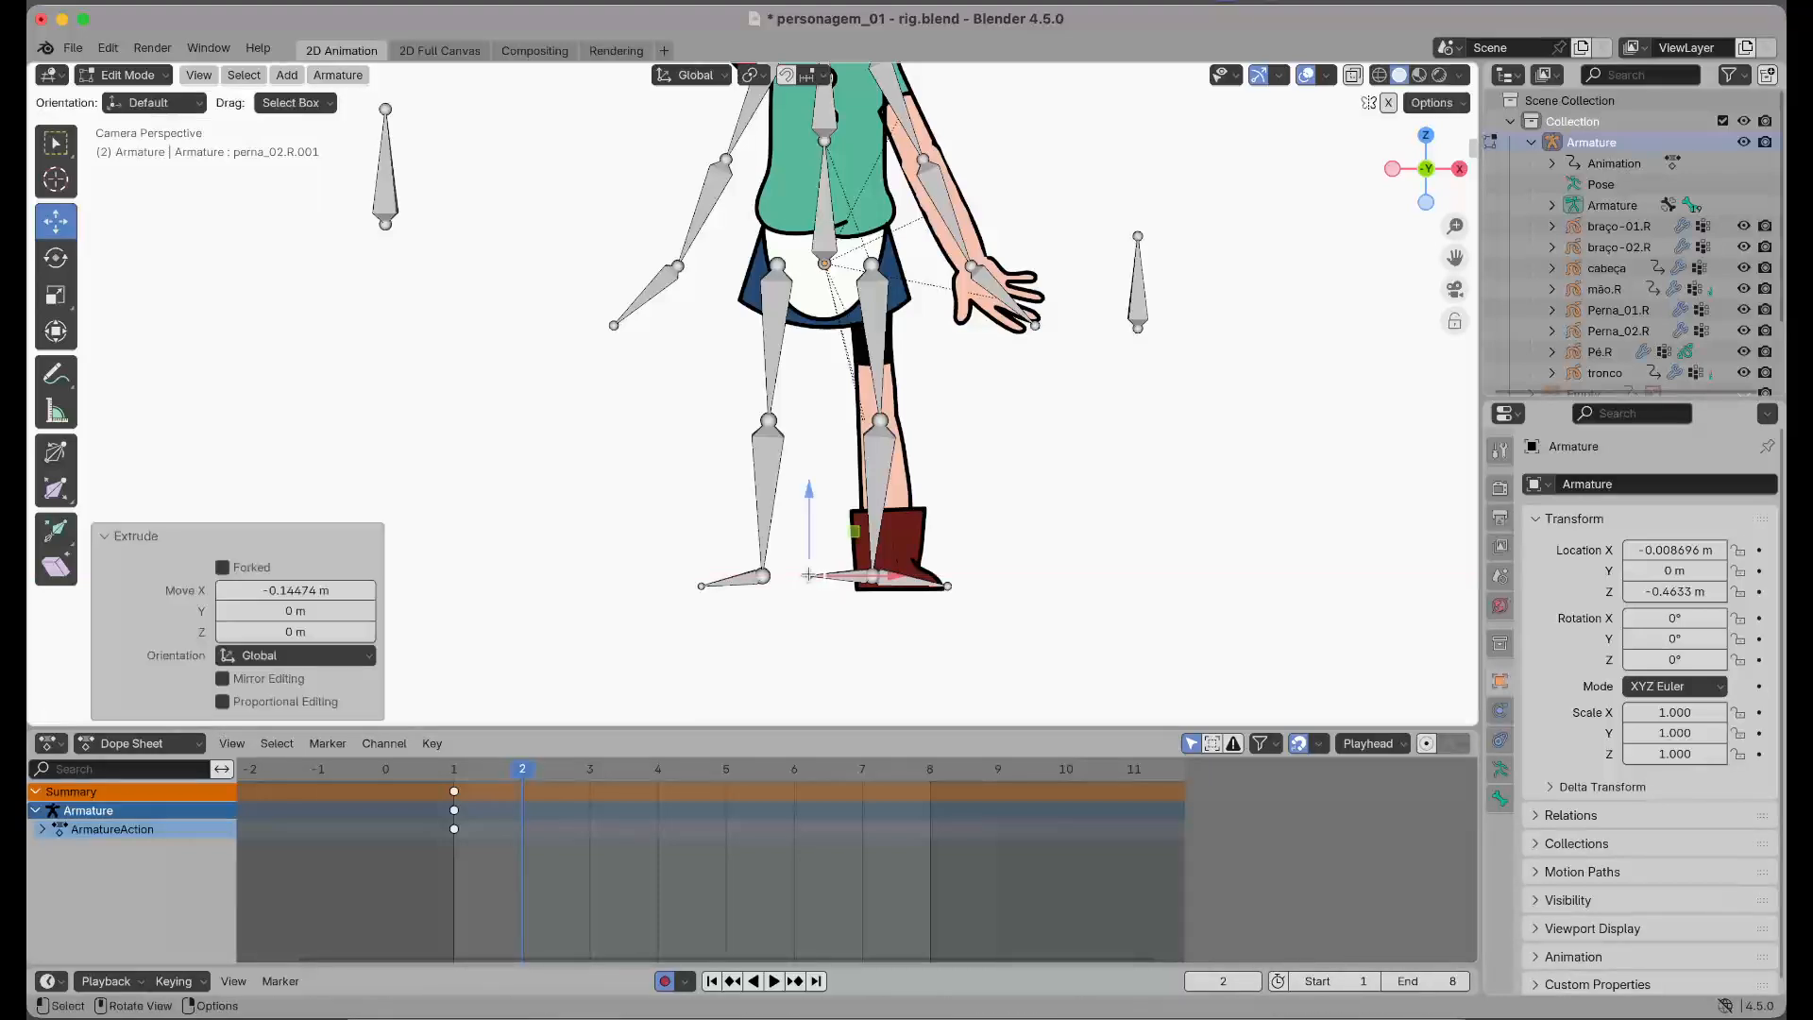
Clear the parent of the newly extruded ankle bone and test whether it moves independently, cancelling the trial moves
click(845, 578)
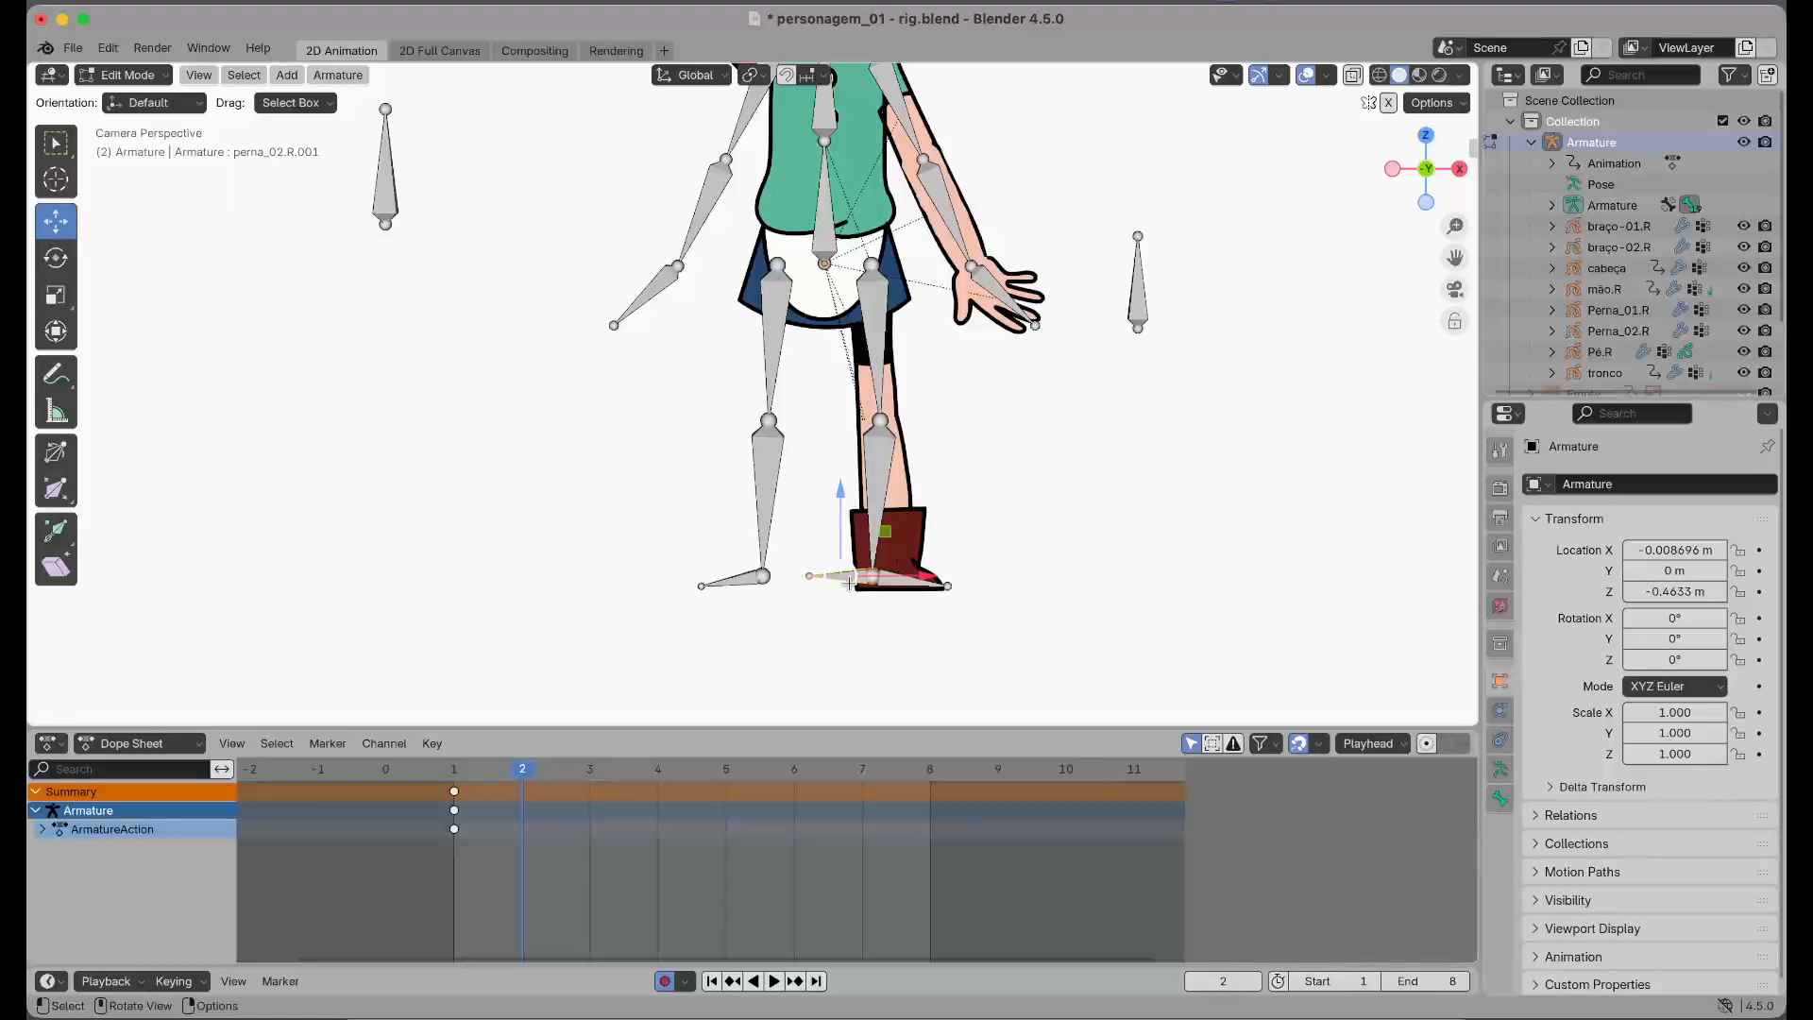
key(g)
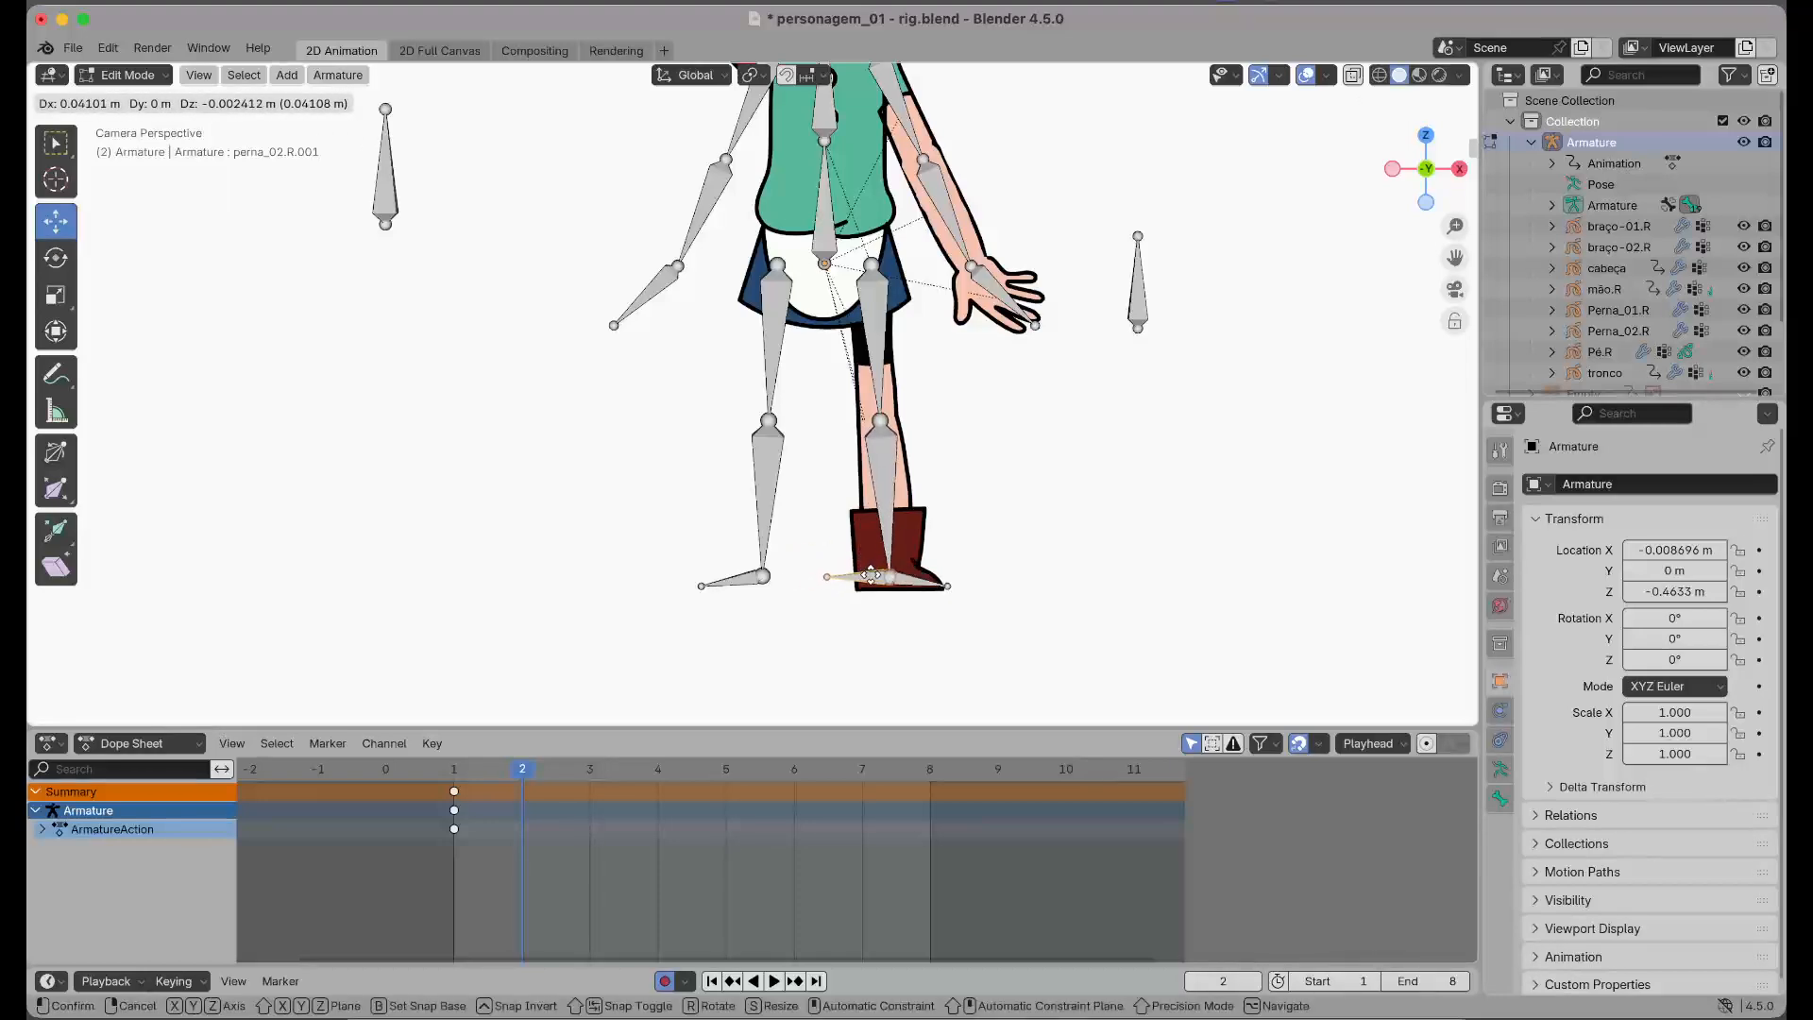
key(Escape)
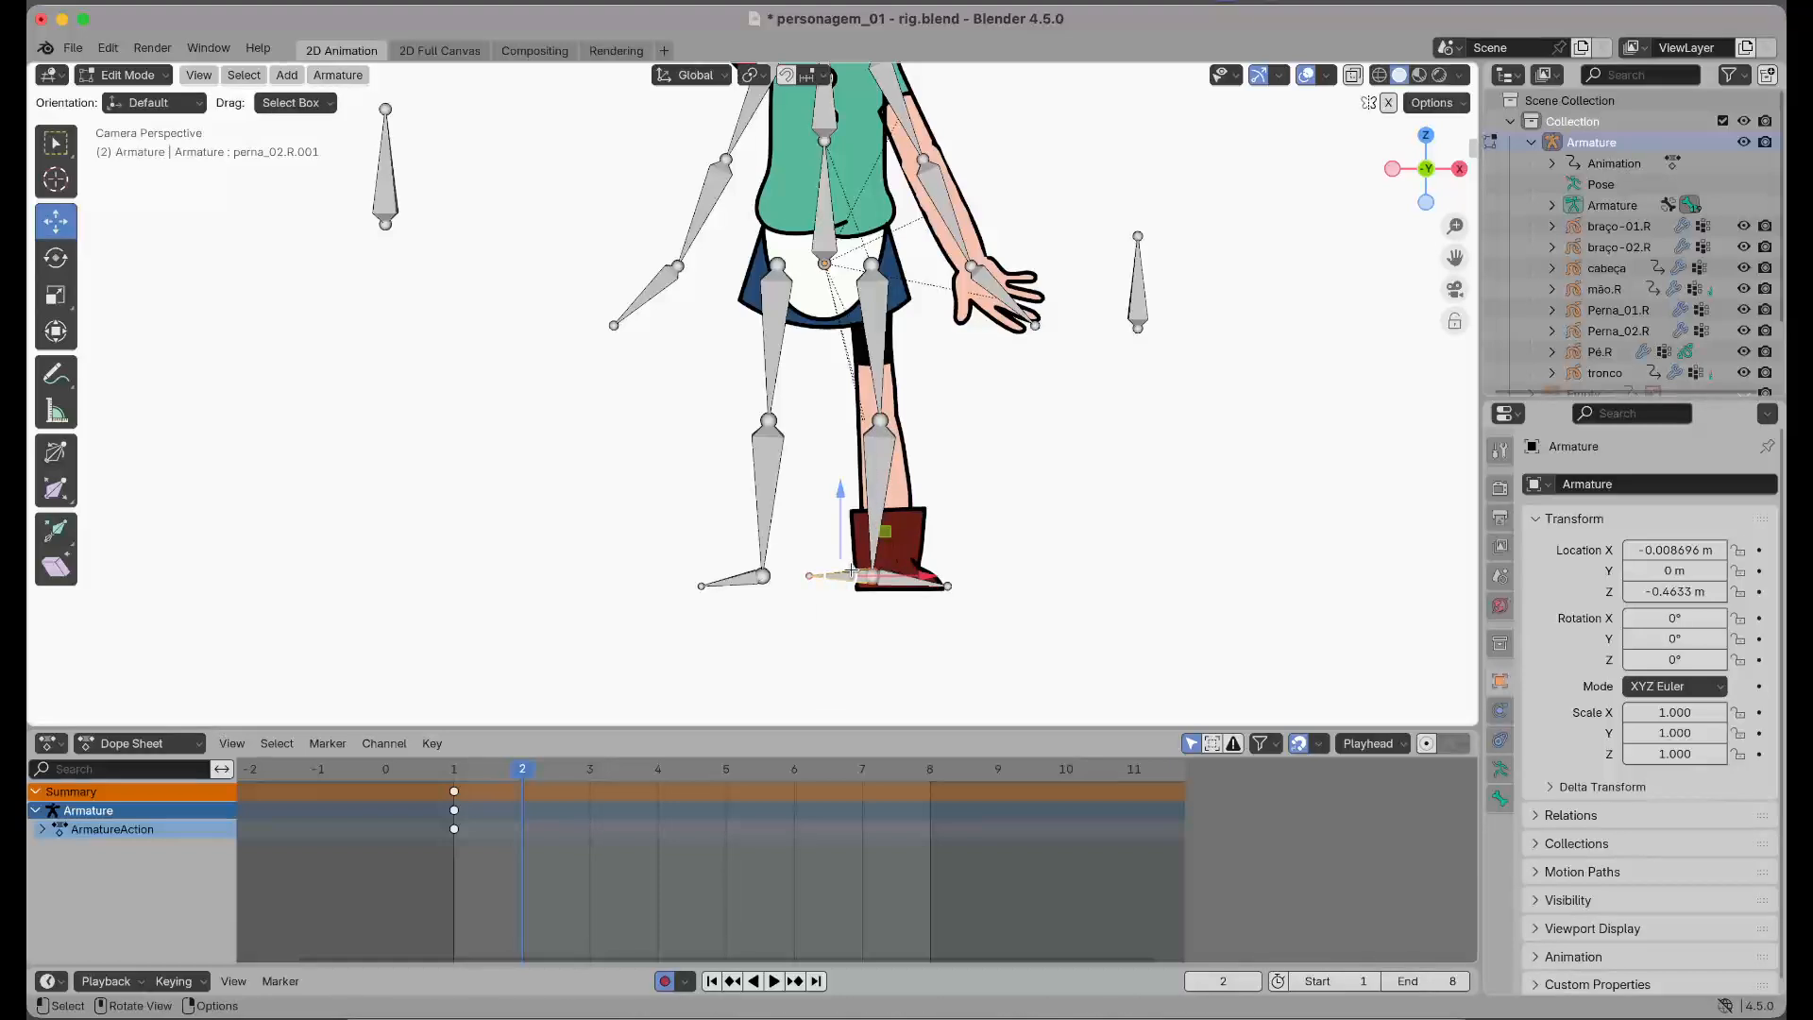
key(alt)
key(alt+p)
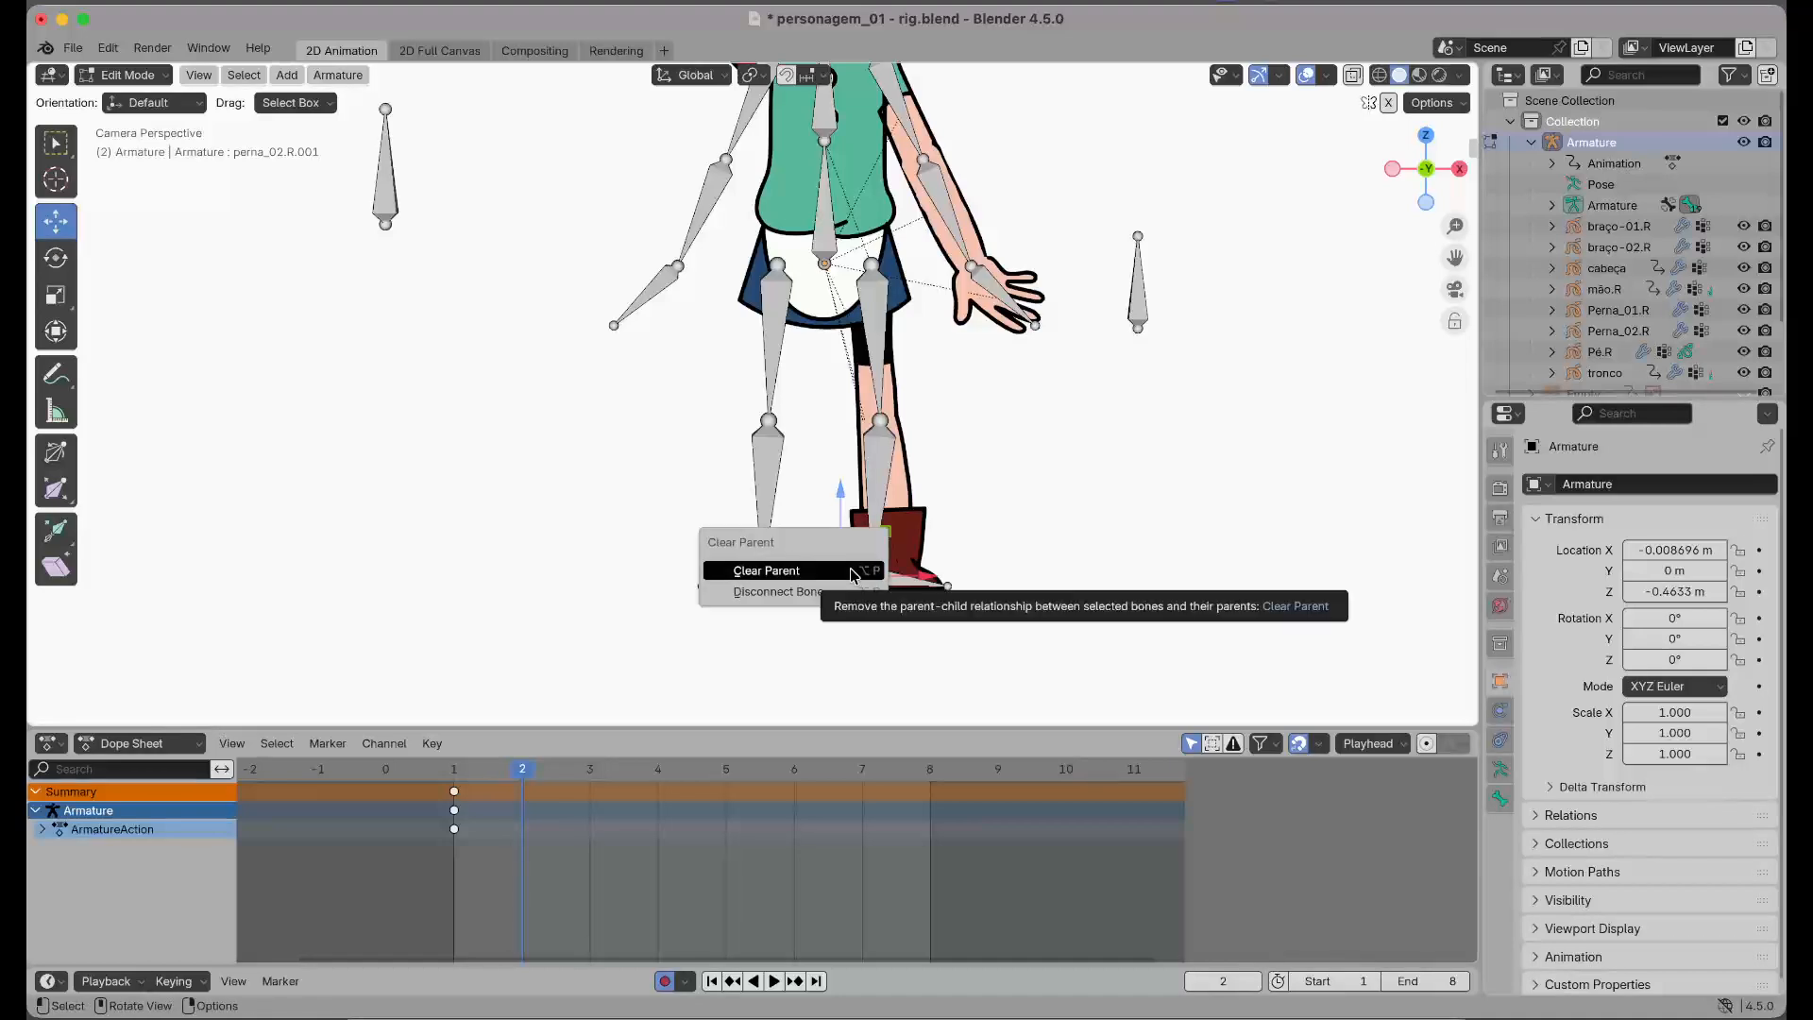
click(852, 571)
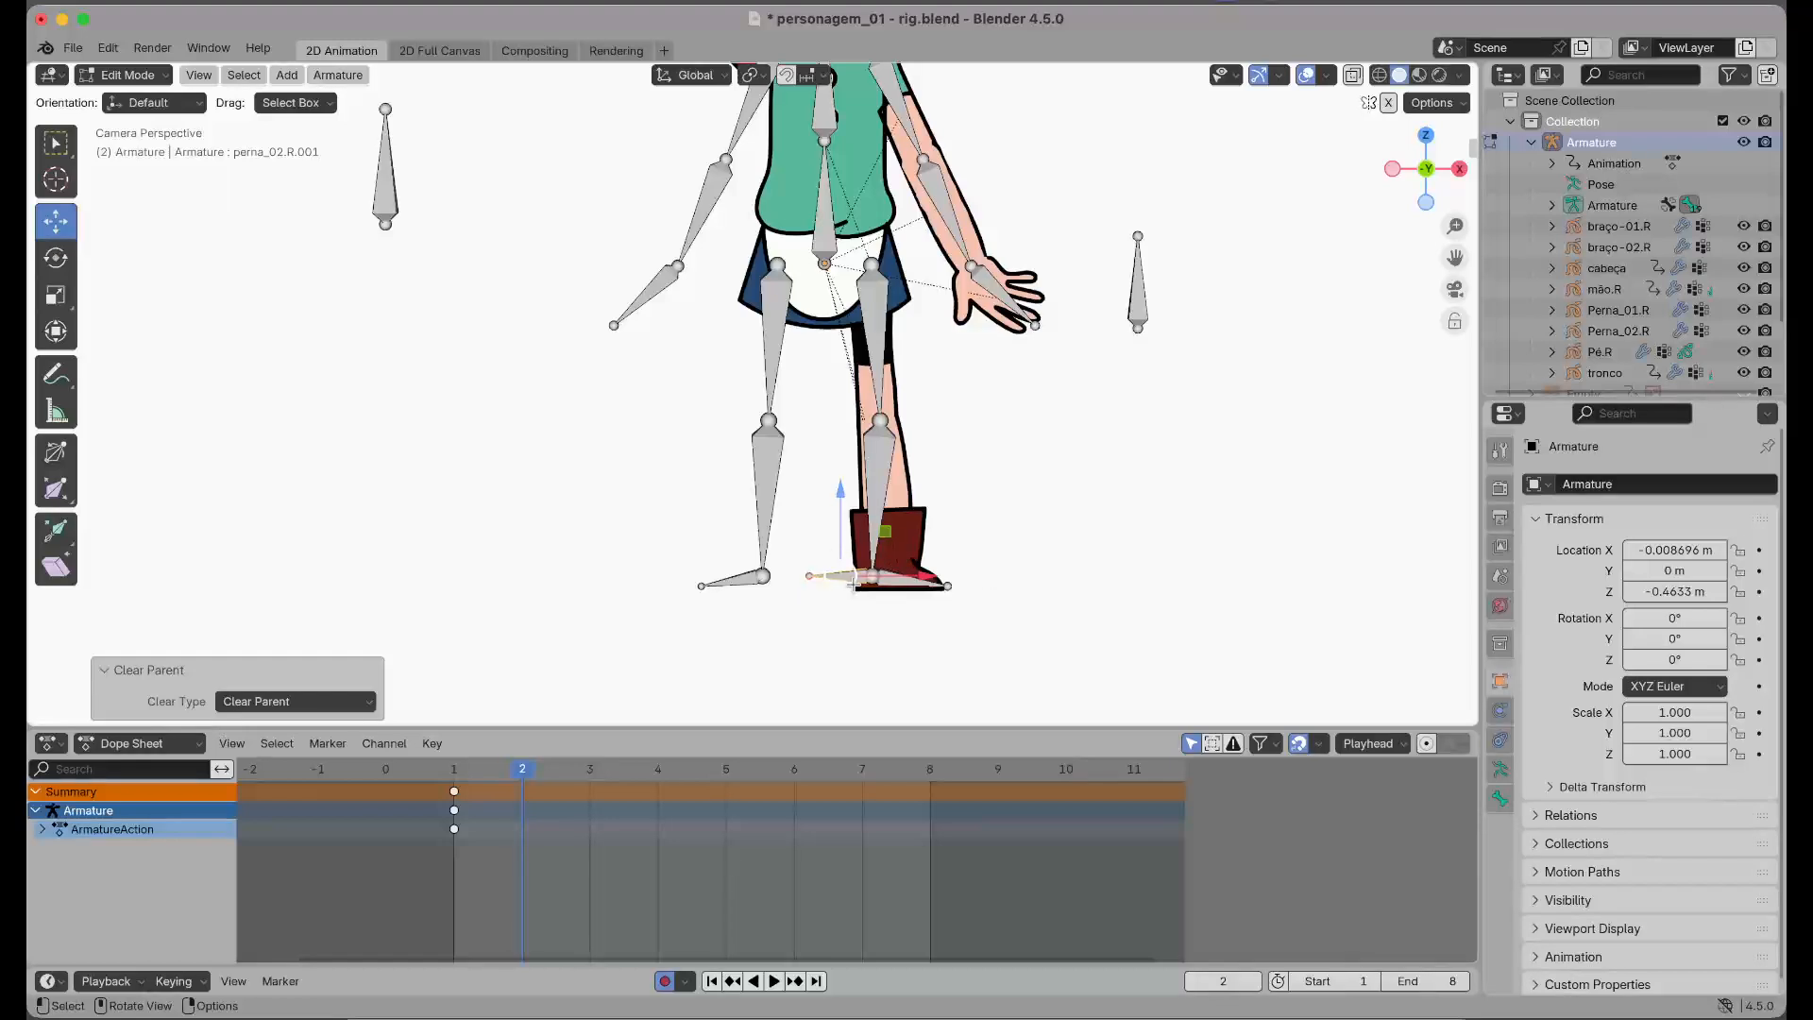
key(g)
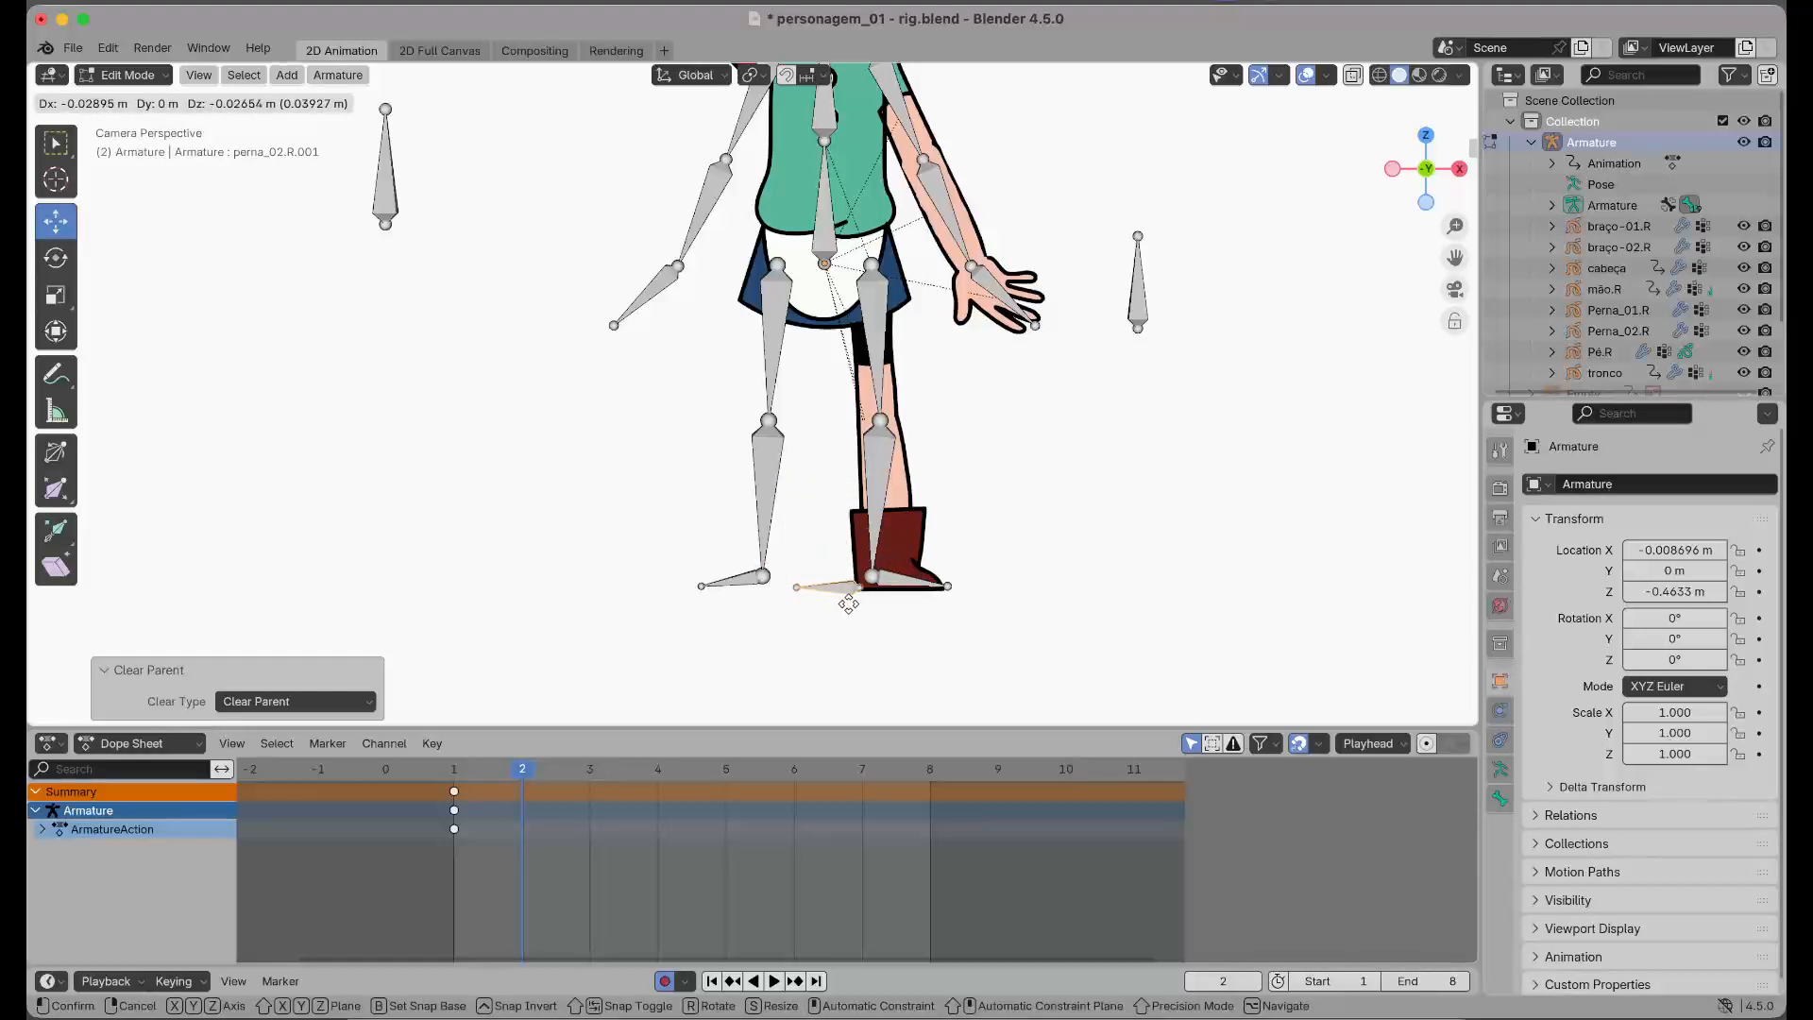
right_click(847, 601)
Rename the unparented ankle bone to IK.R
scroll(849, 604, up, 2)
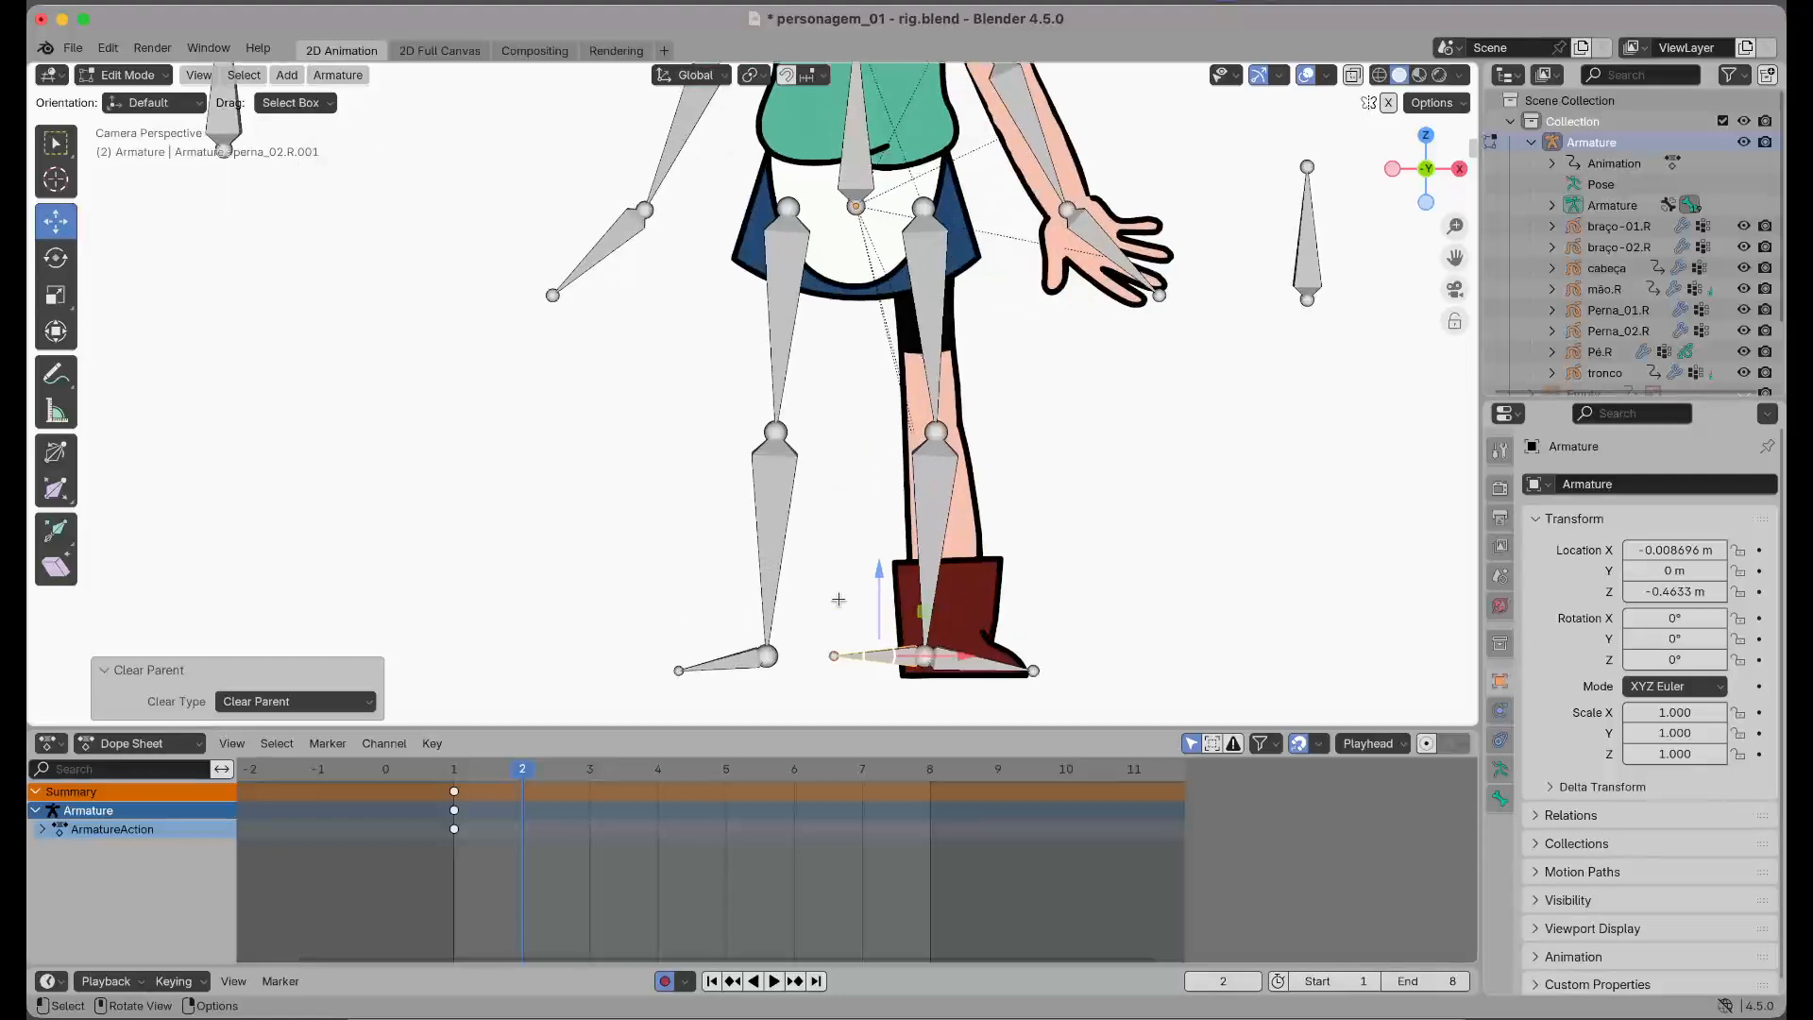
shift+middle_drag(1000, 598, 991, 500)
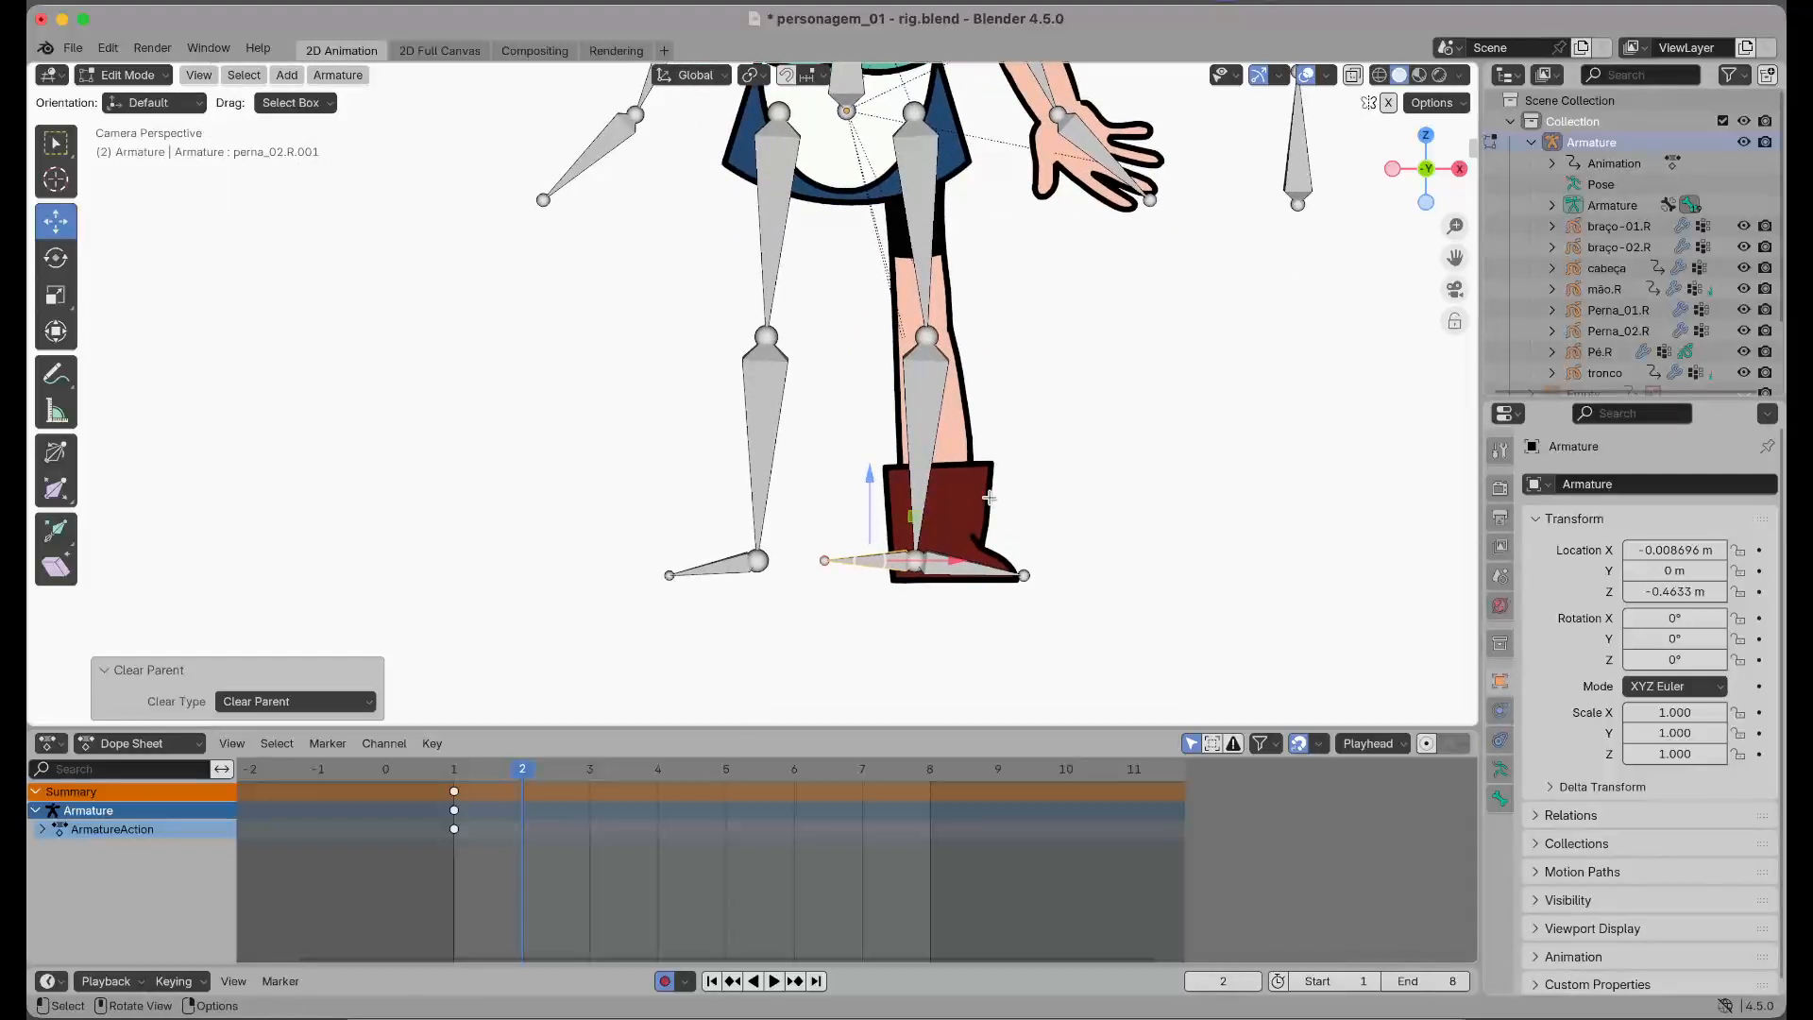
key(F2)
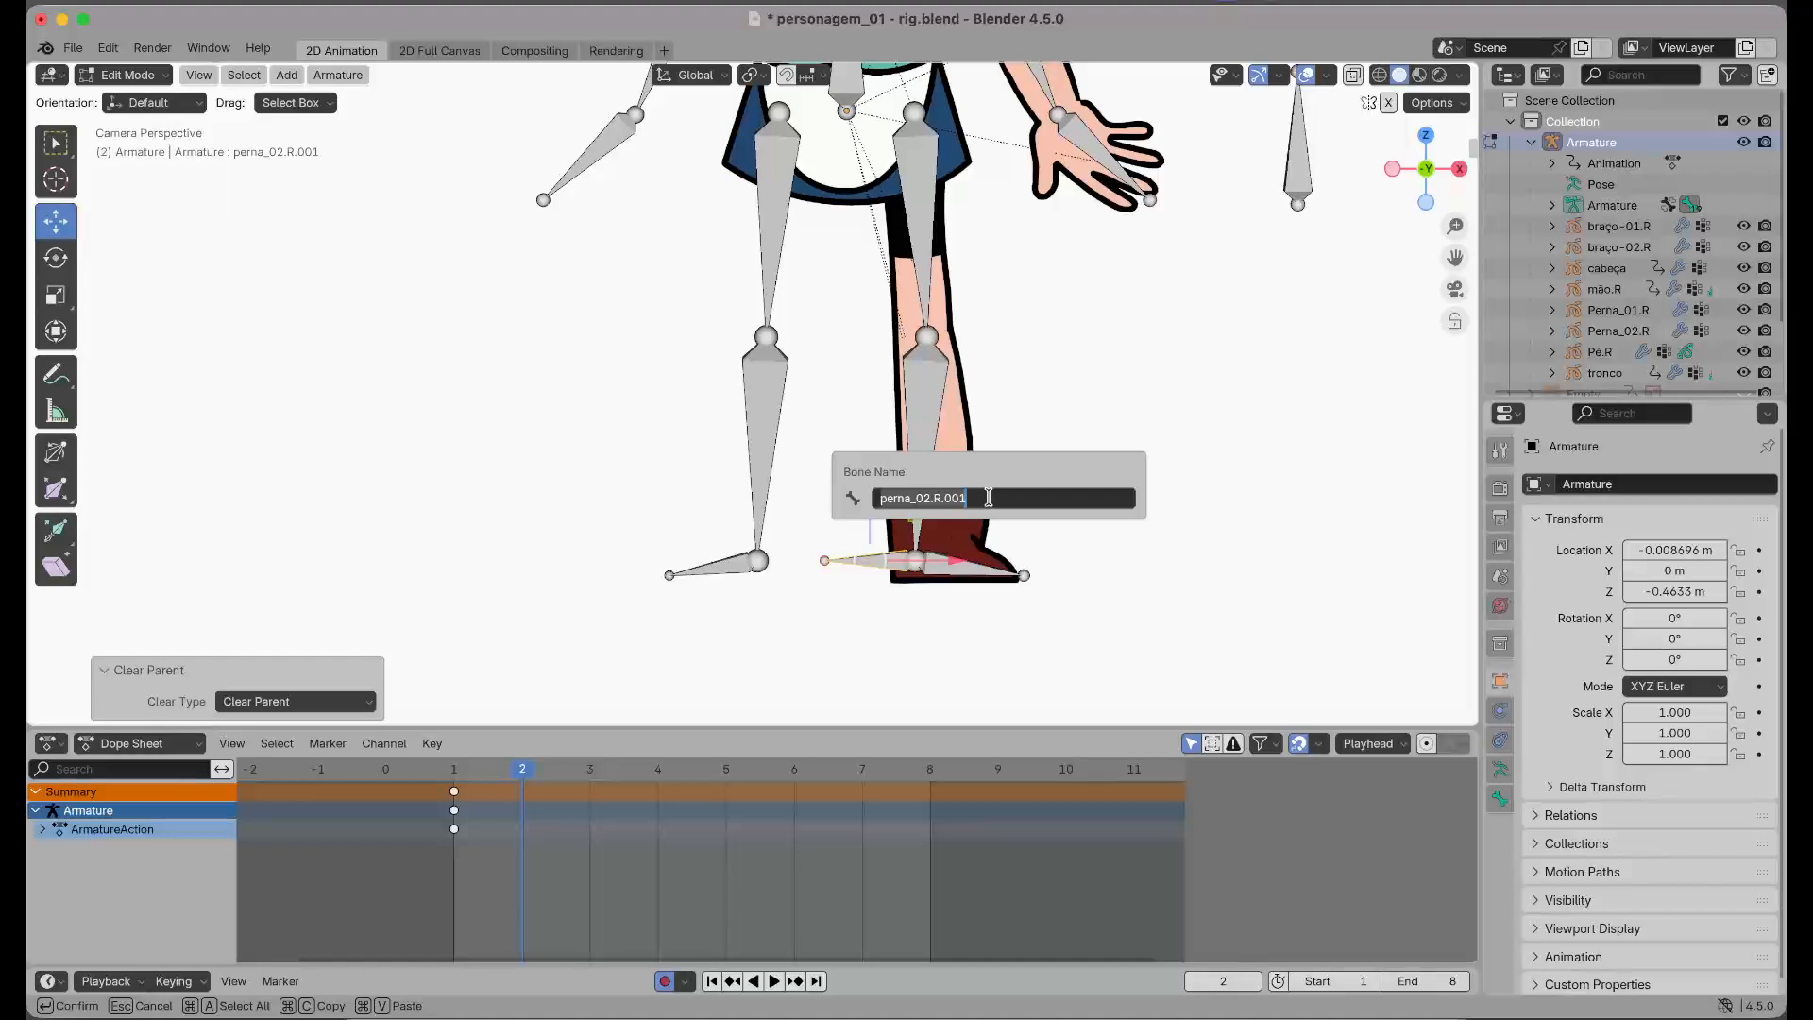
text(IK.R)
key(Return)
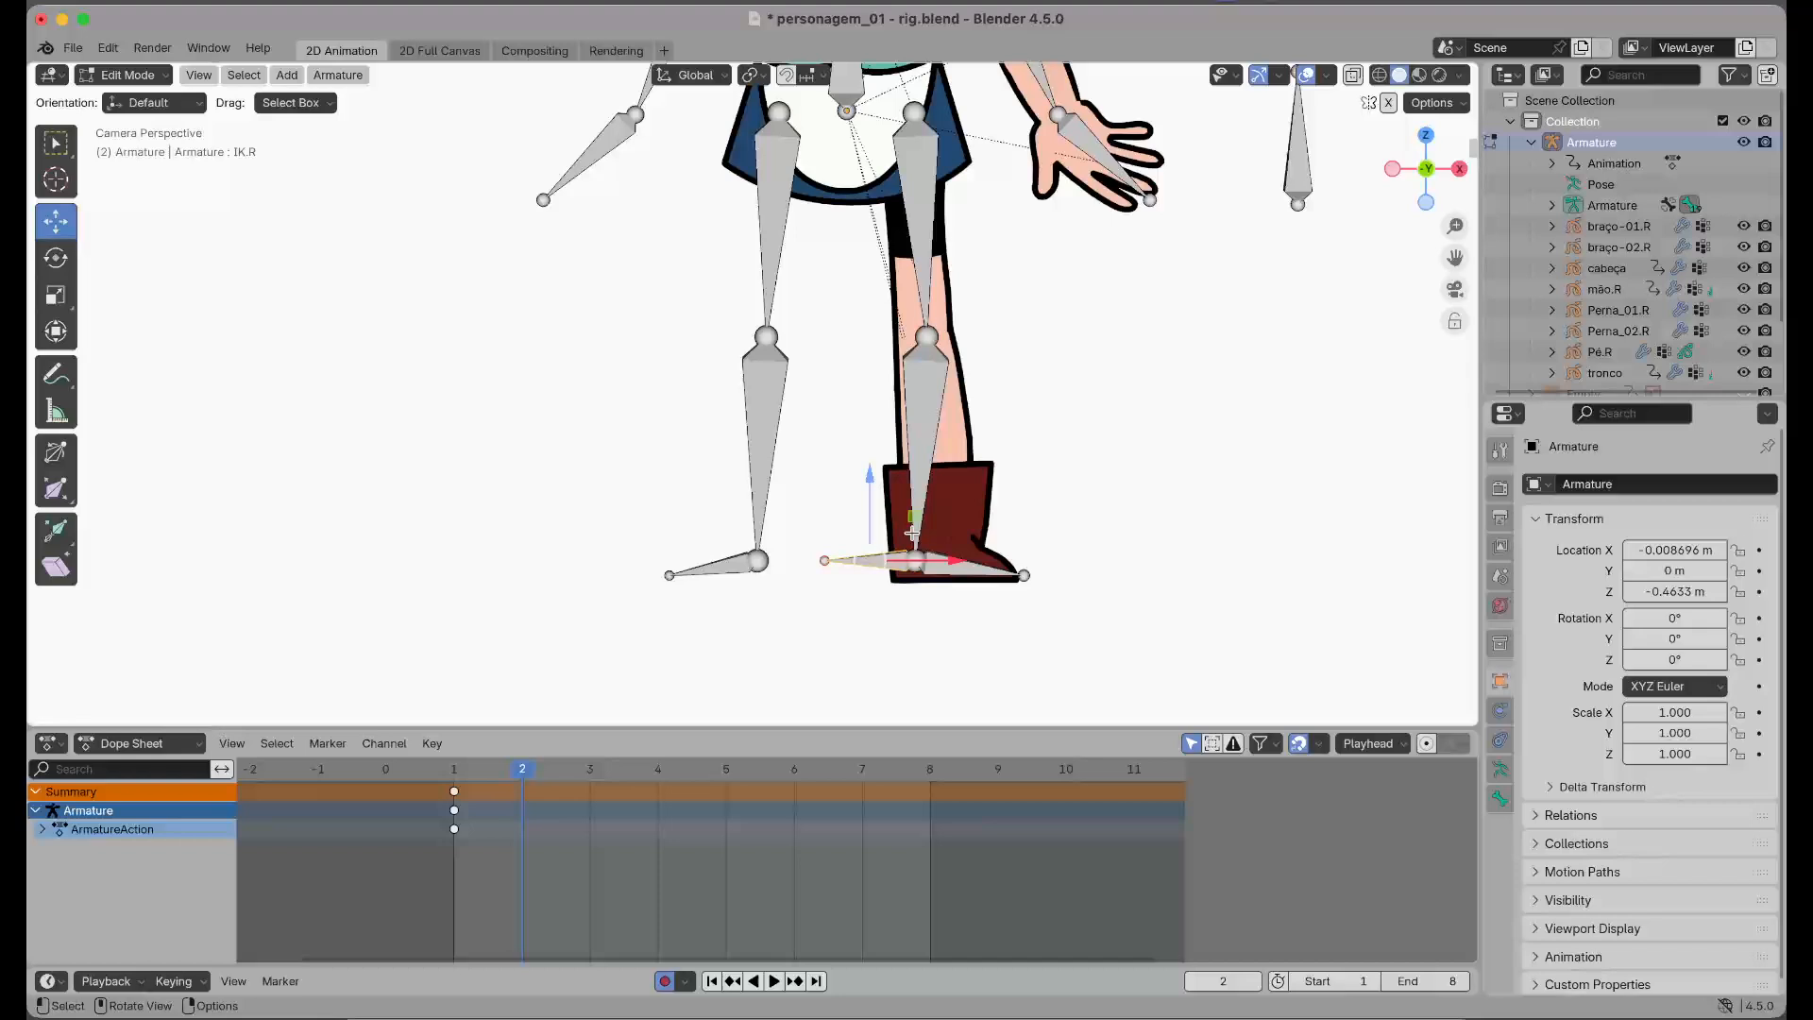
Return to Pose Mode and set the IK constraint of perna_02.R to target the Armature with bone IK.R
click(349, 80)
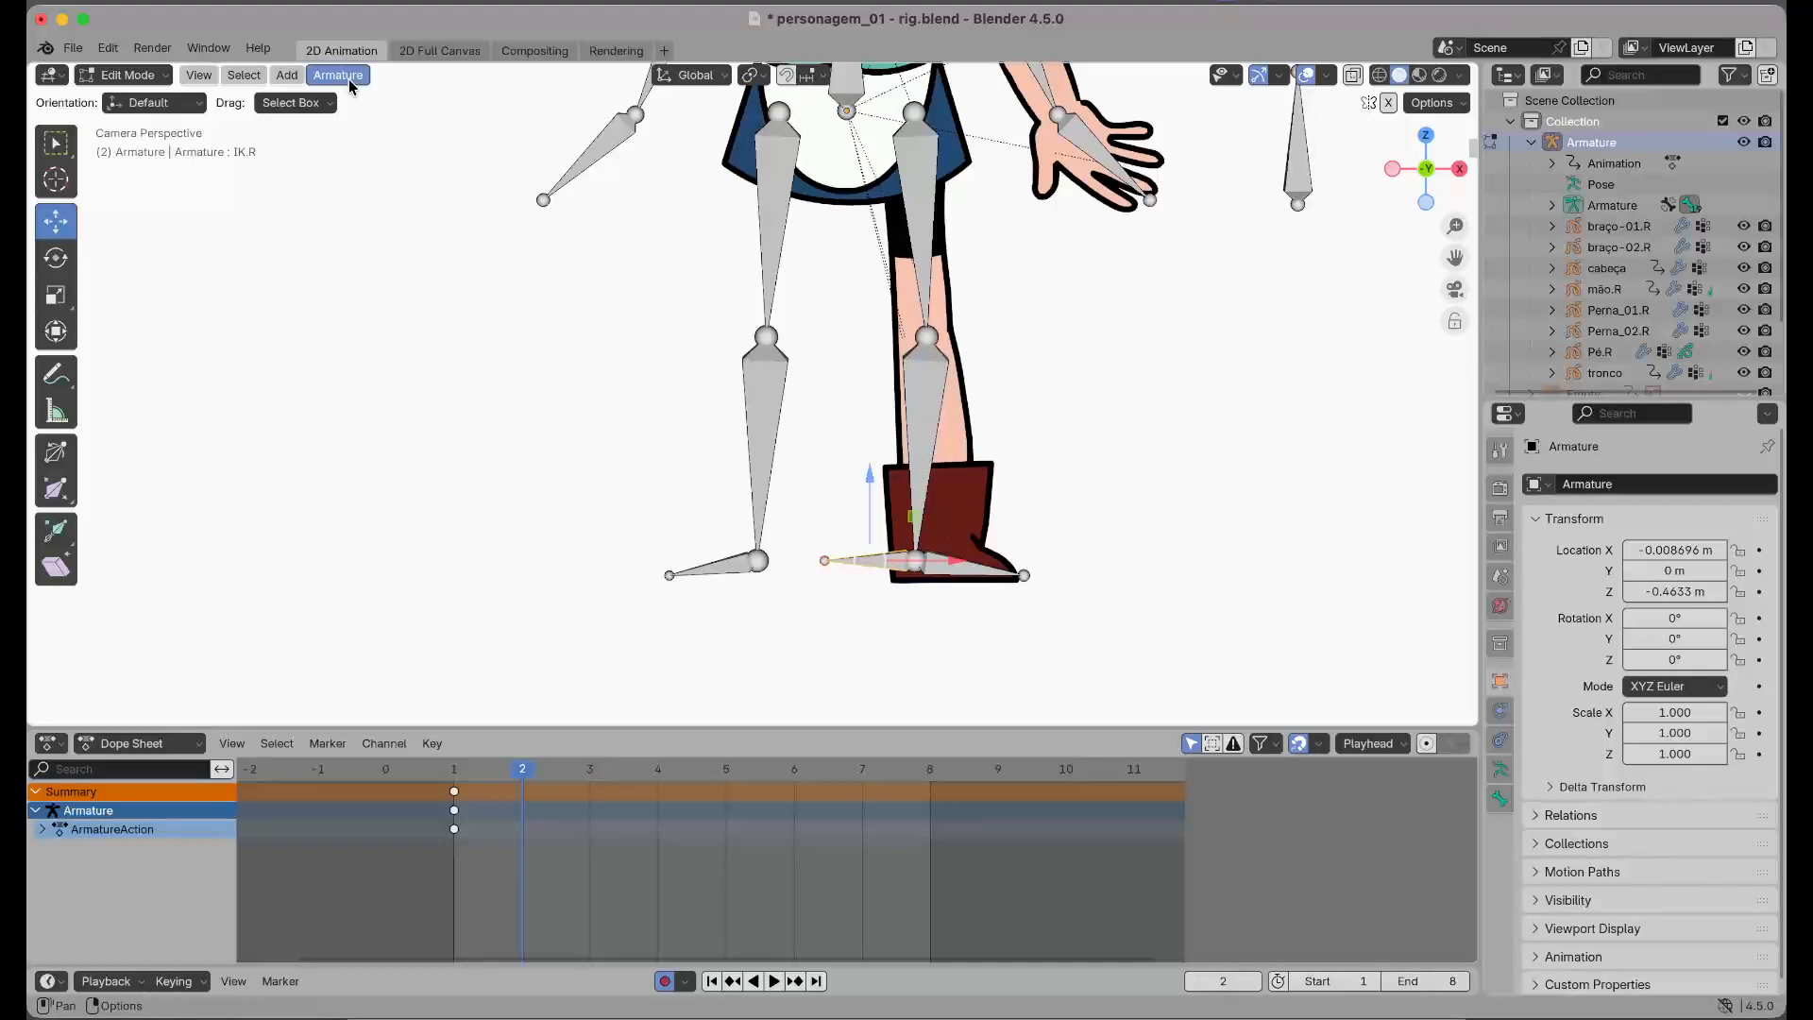
click(125, 75)
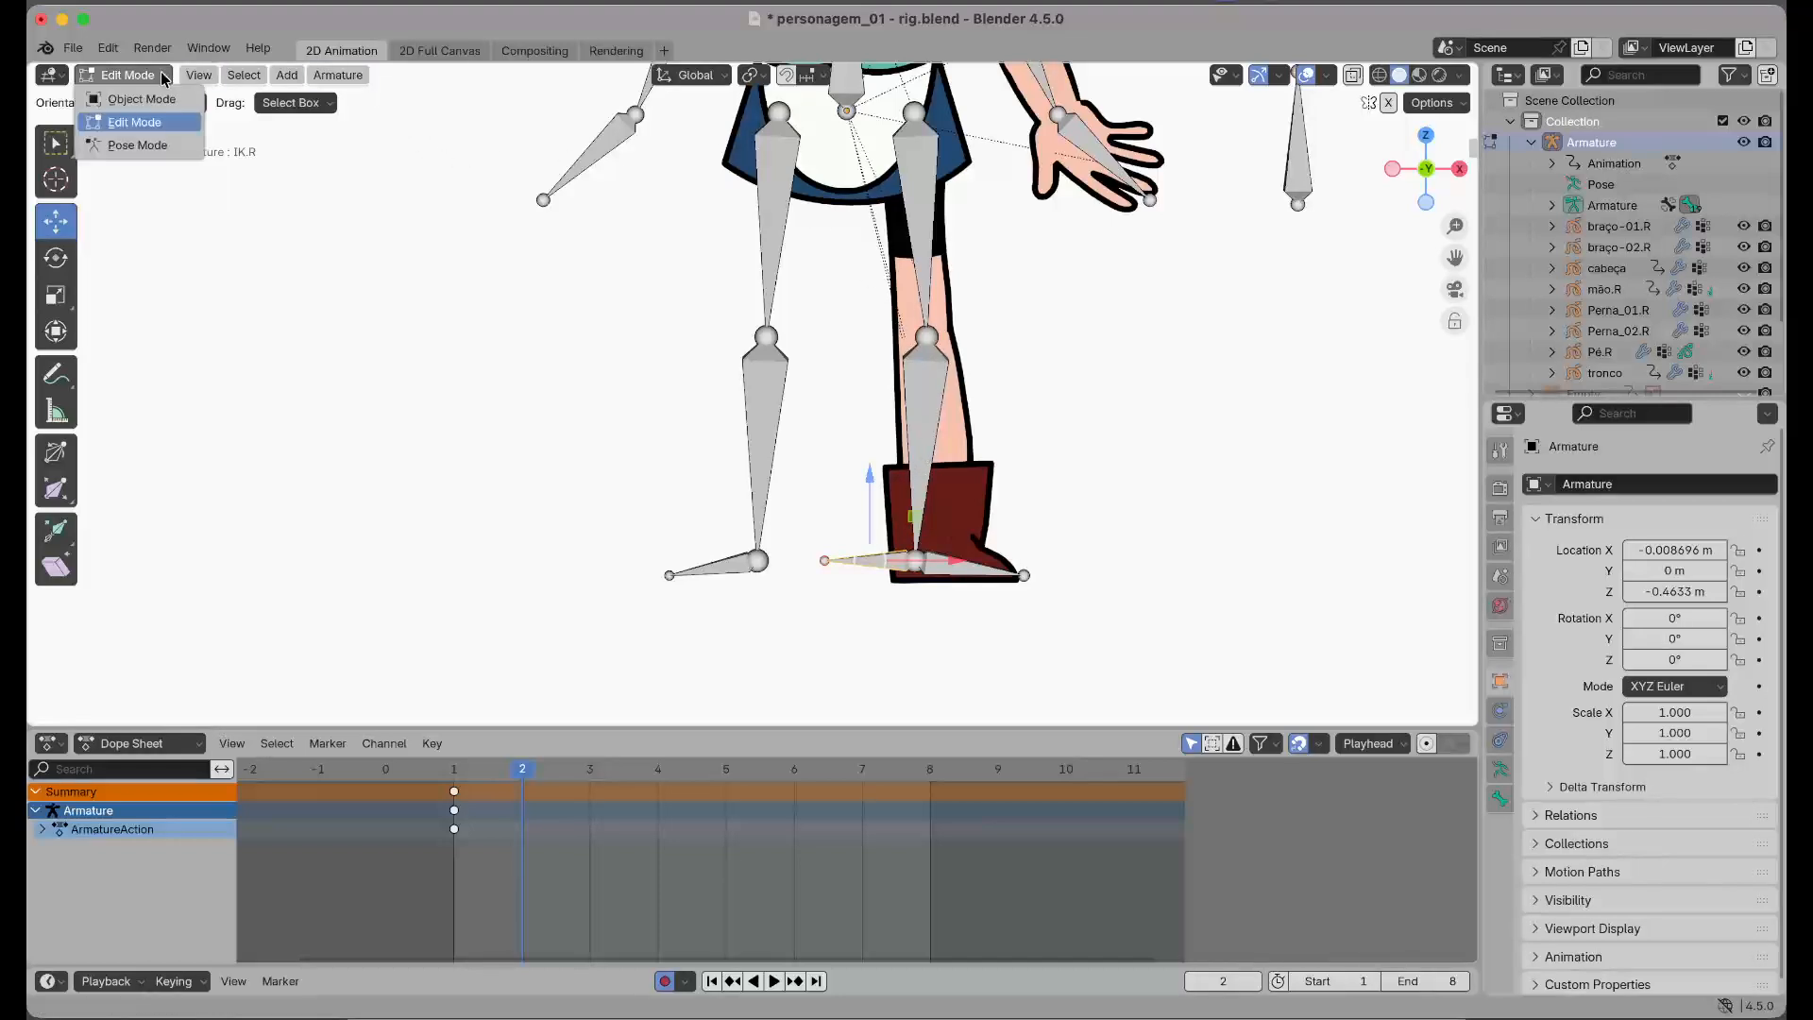
click(148, 145)
click(925, 409)
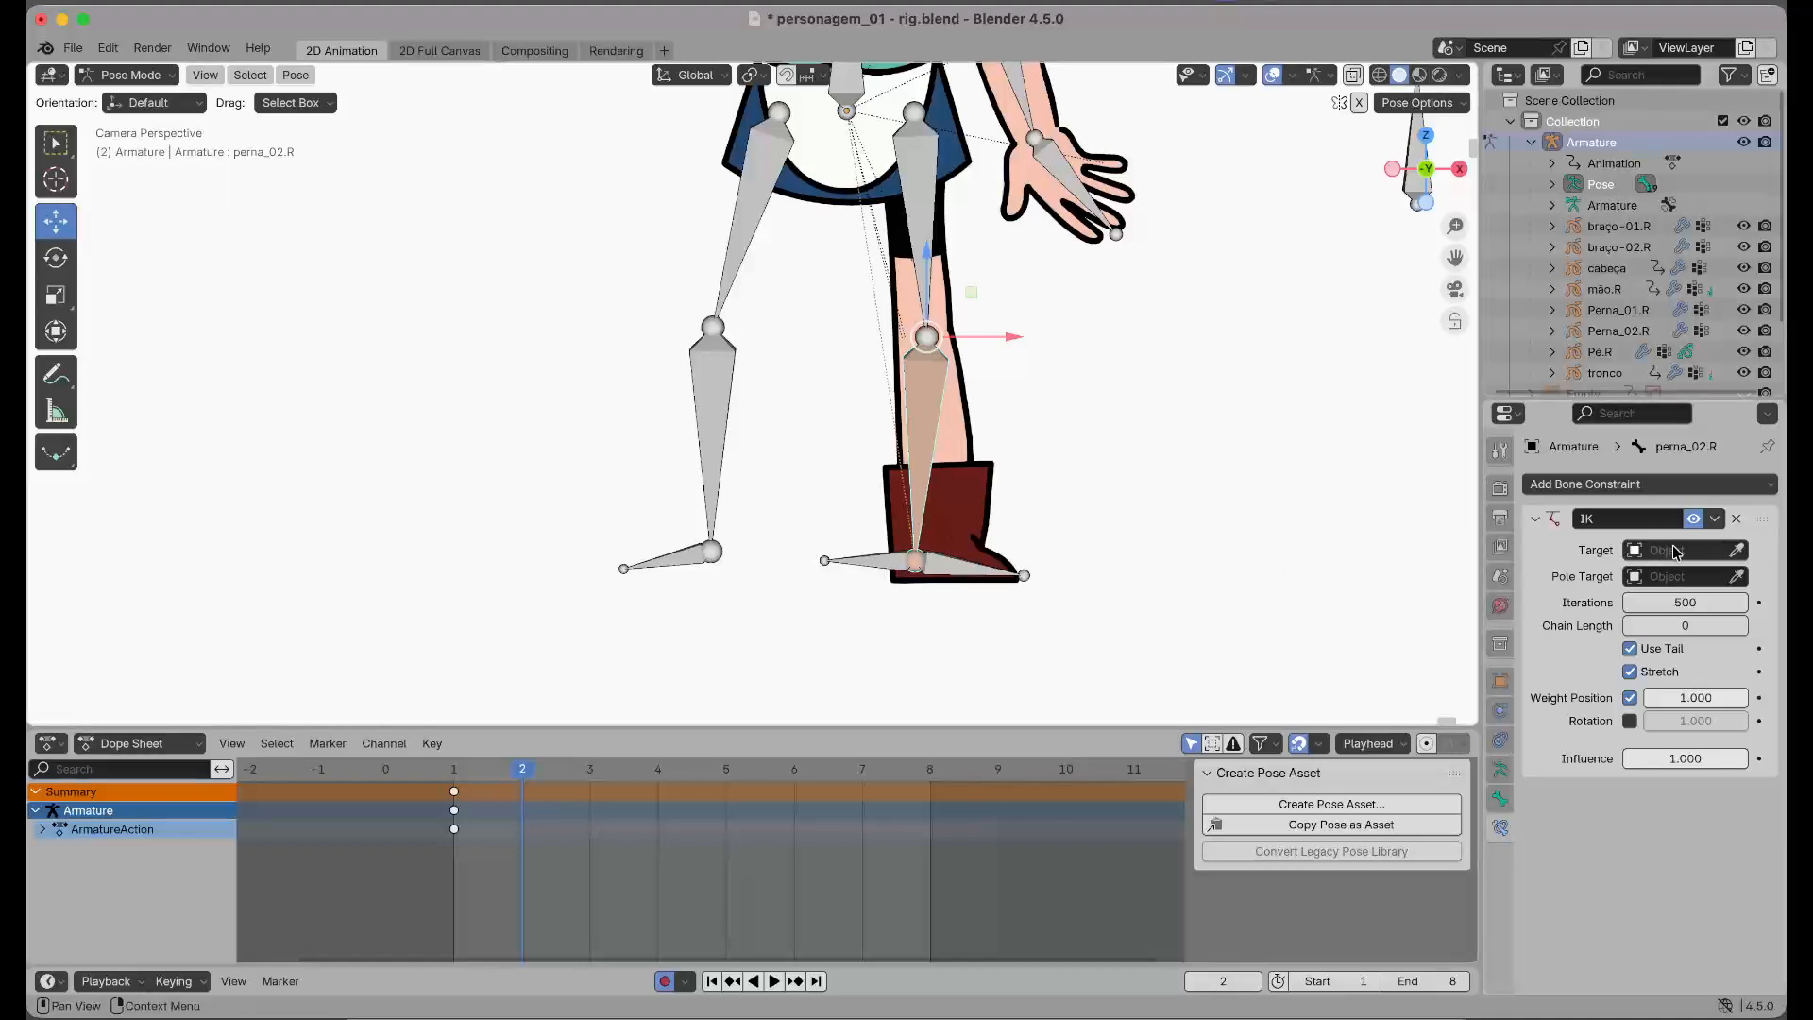
click(1737, 555)
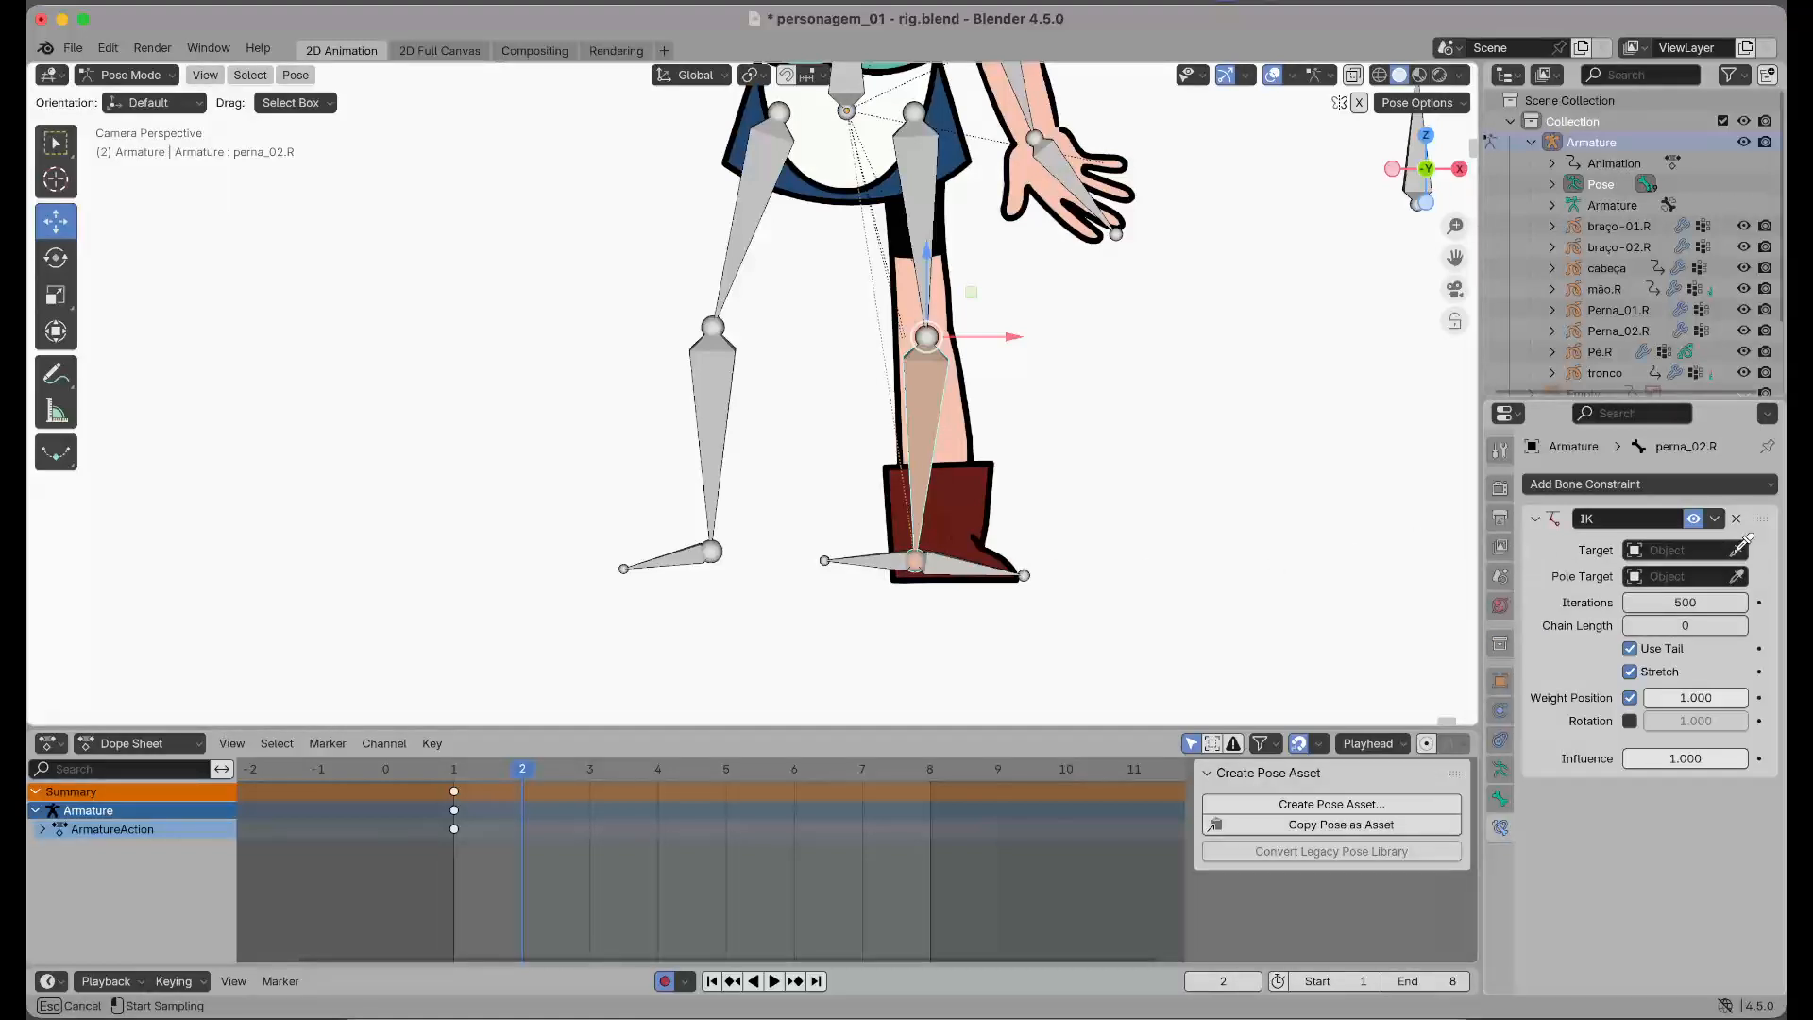
click(873, 569)
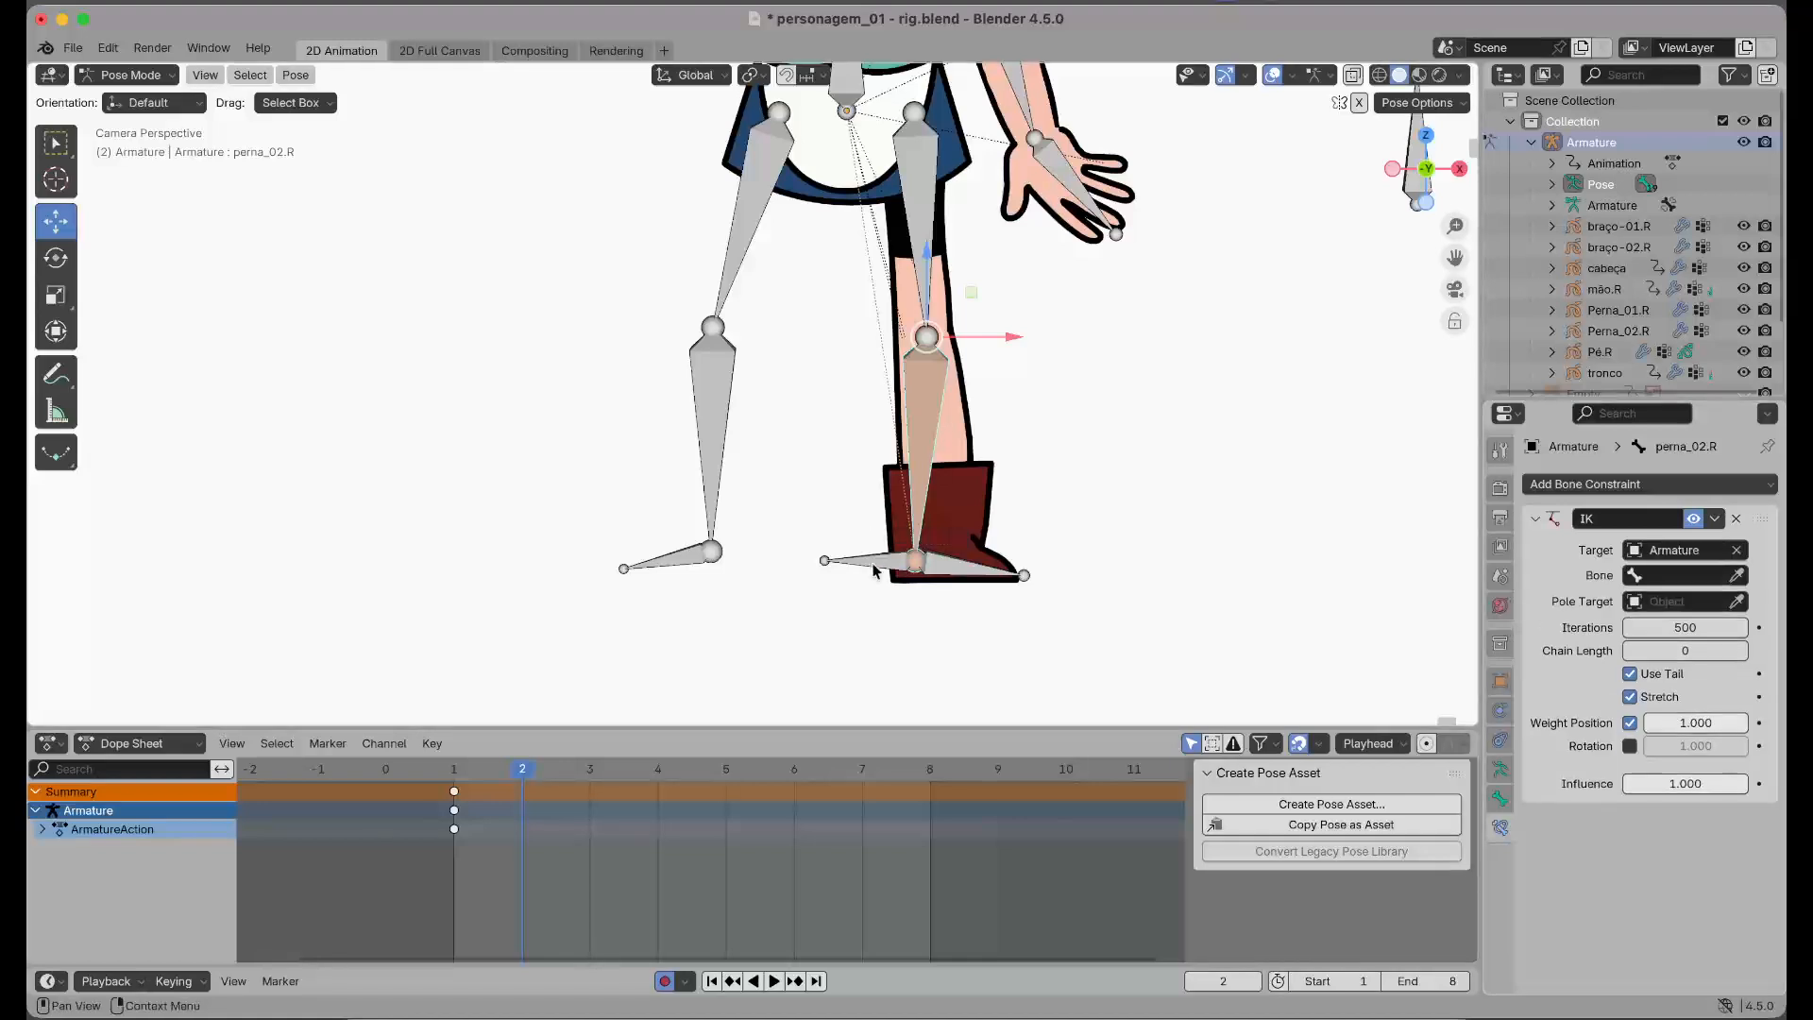
click(1735, 575)
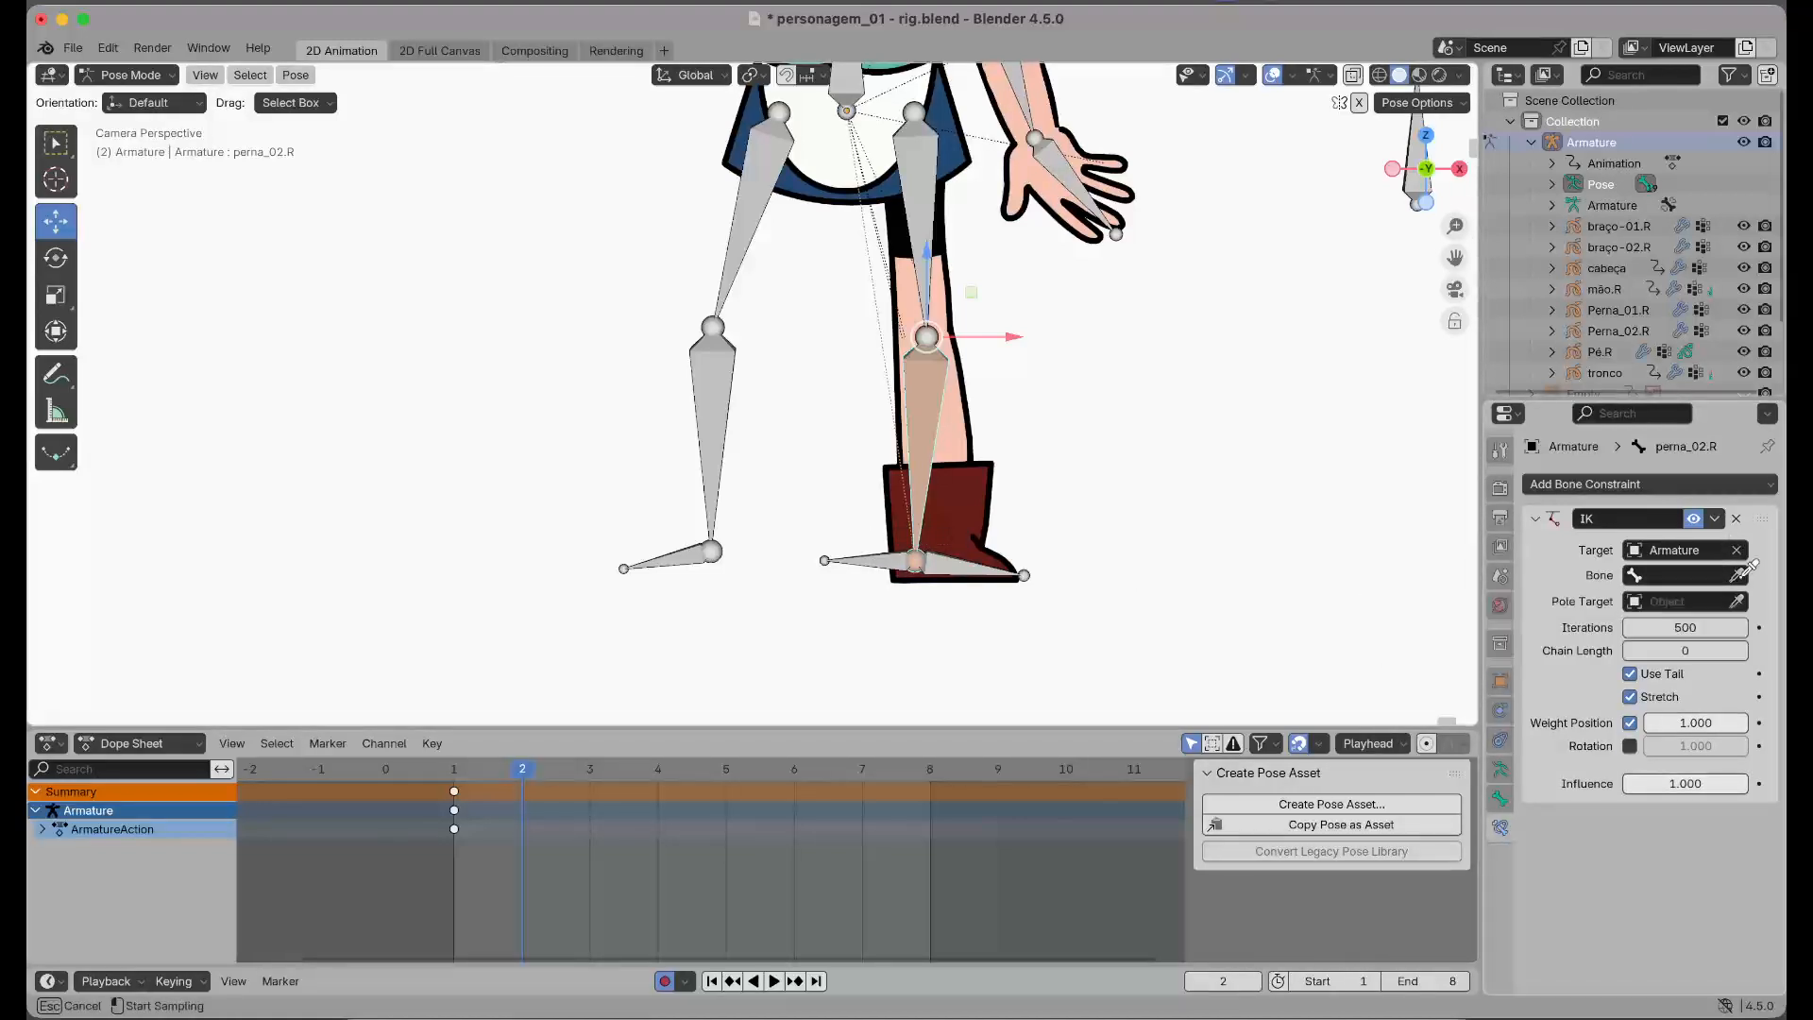
click(875, 555)
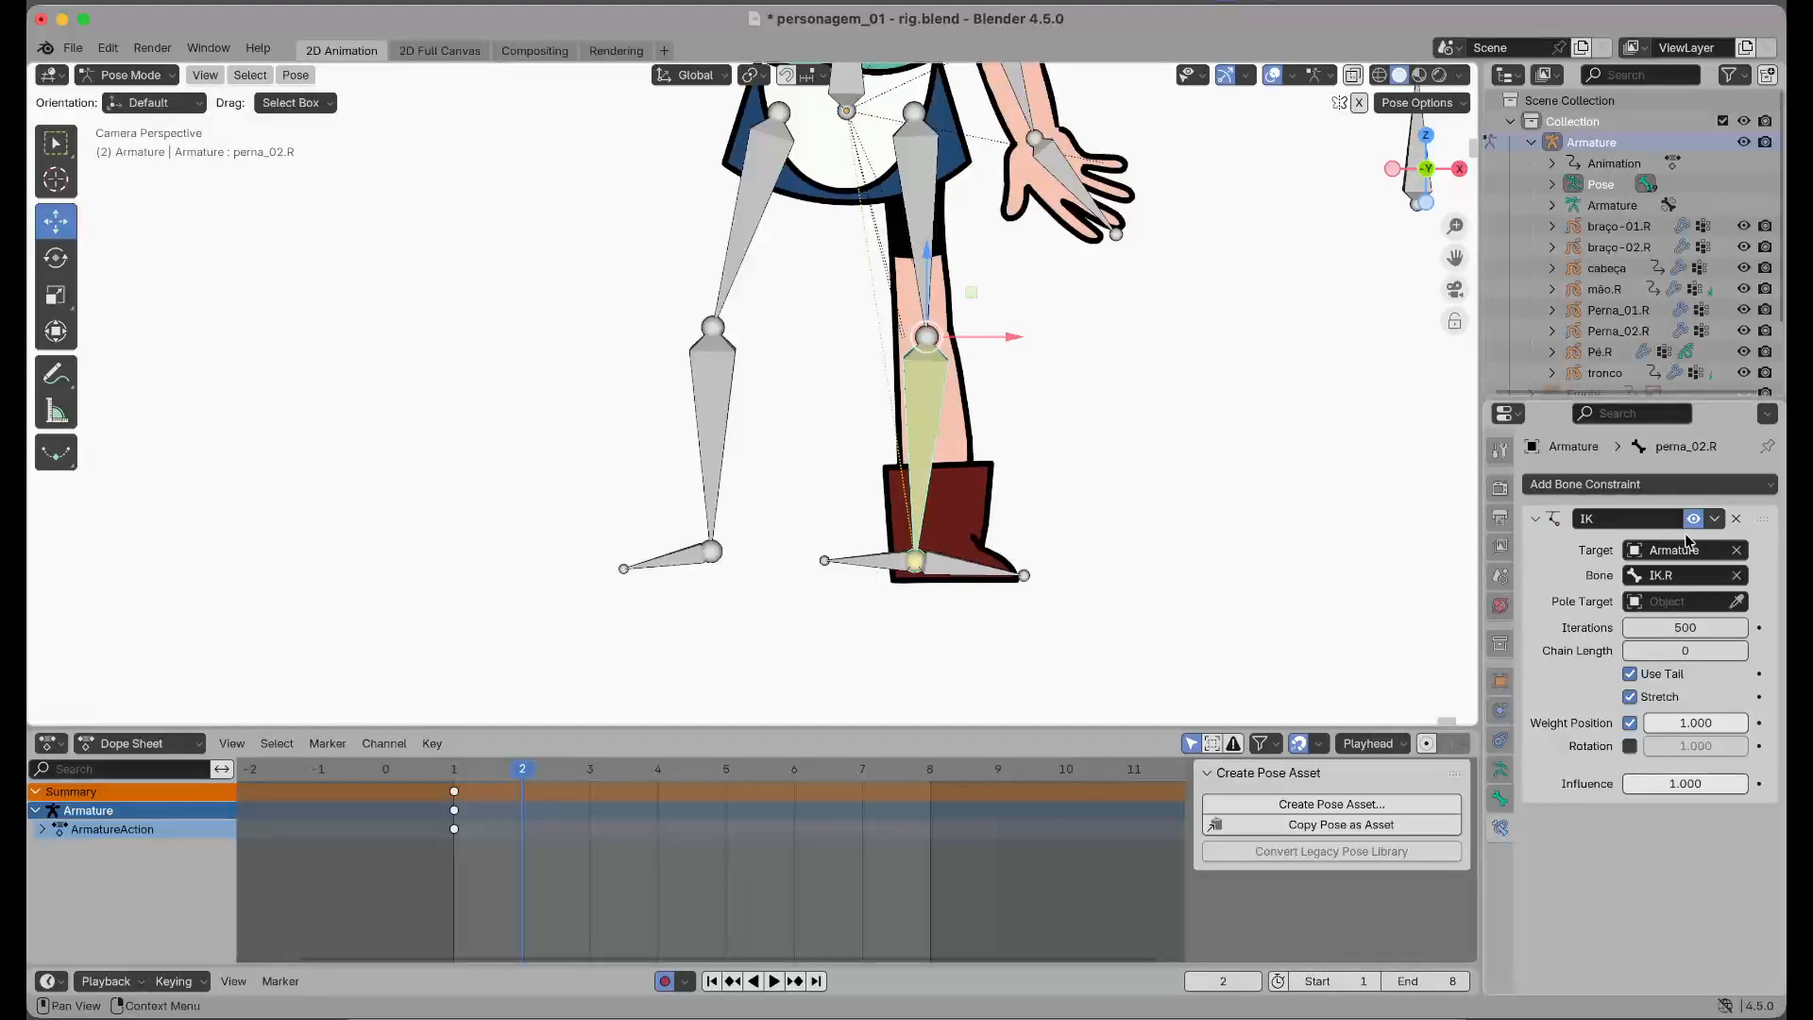
Clear the Armature target of the IK constraint on perna_02.R and sample it again from the viewport
click(1735, 549)
click(1735, 549)
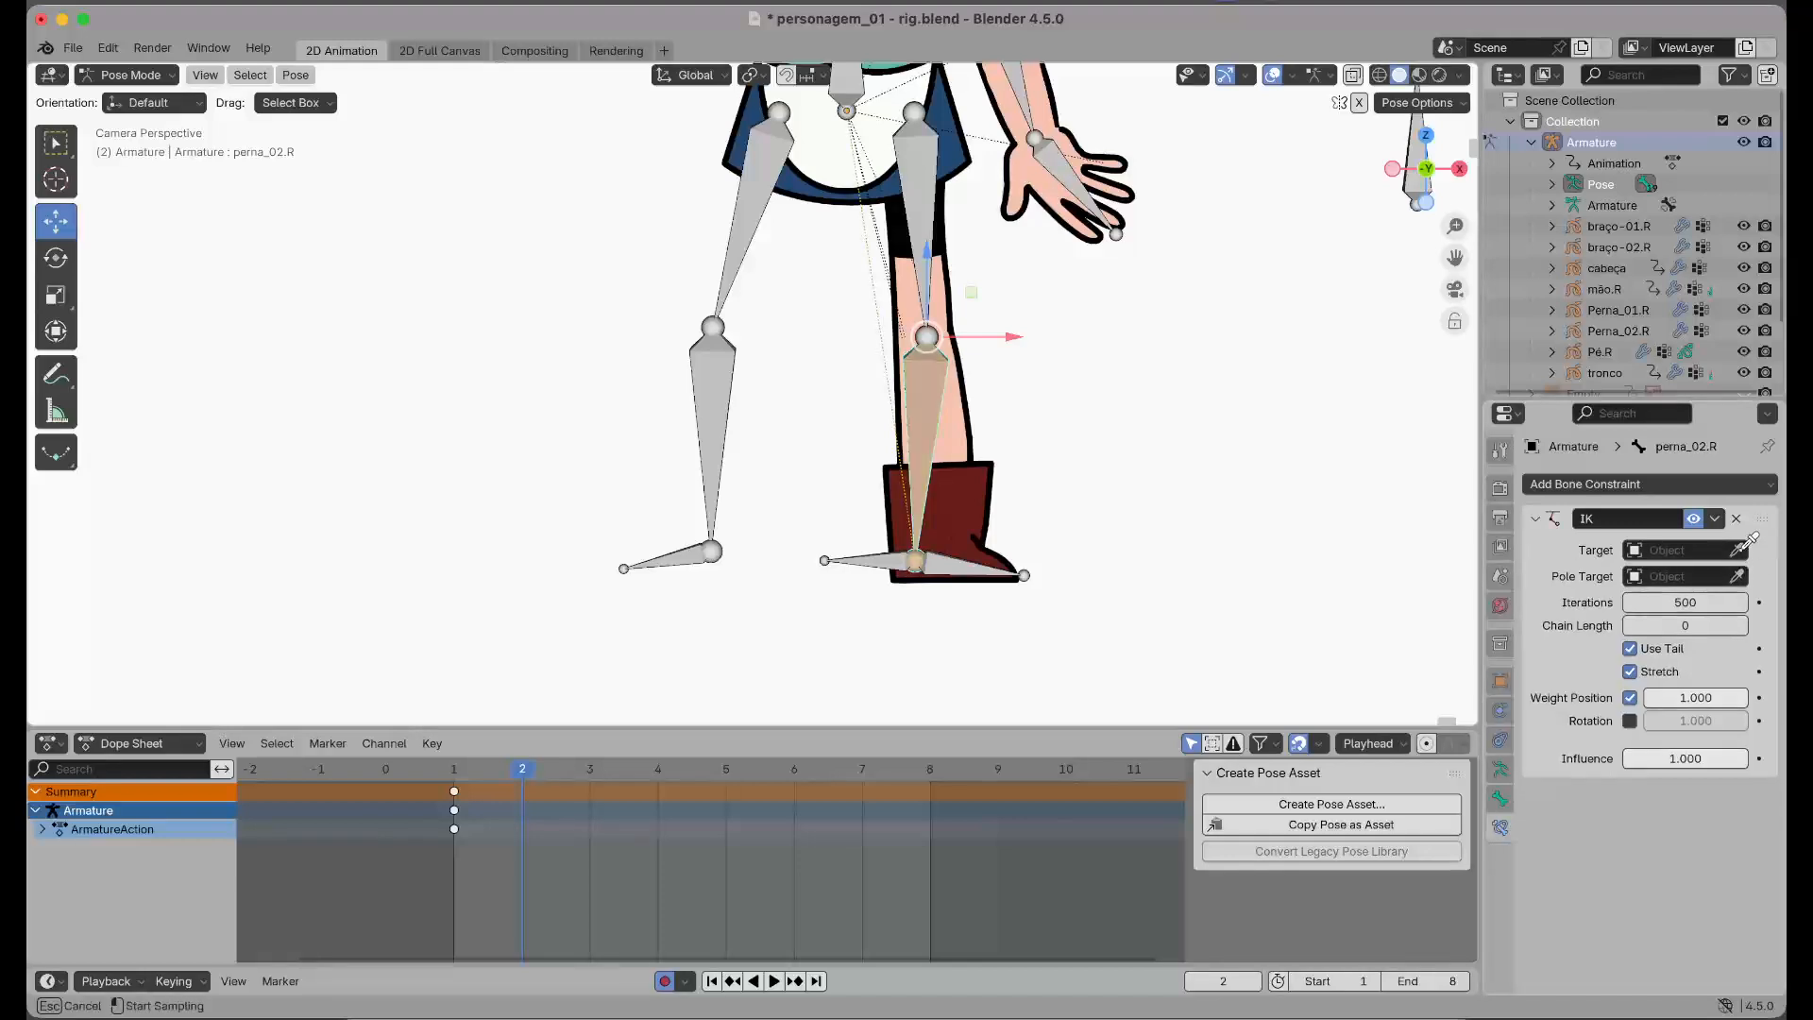
click(1741, 548)
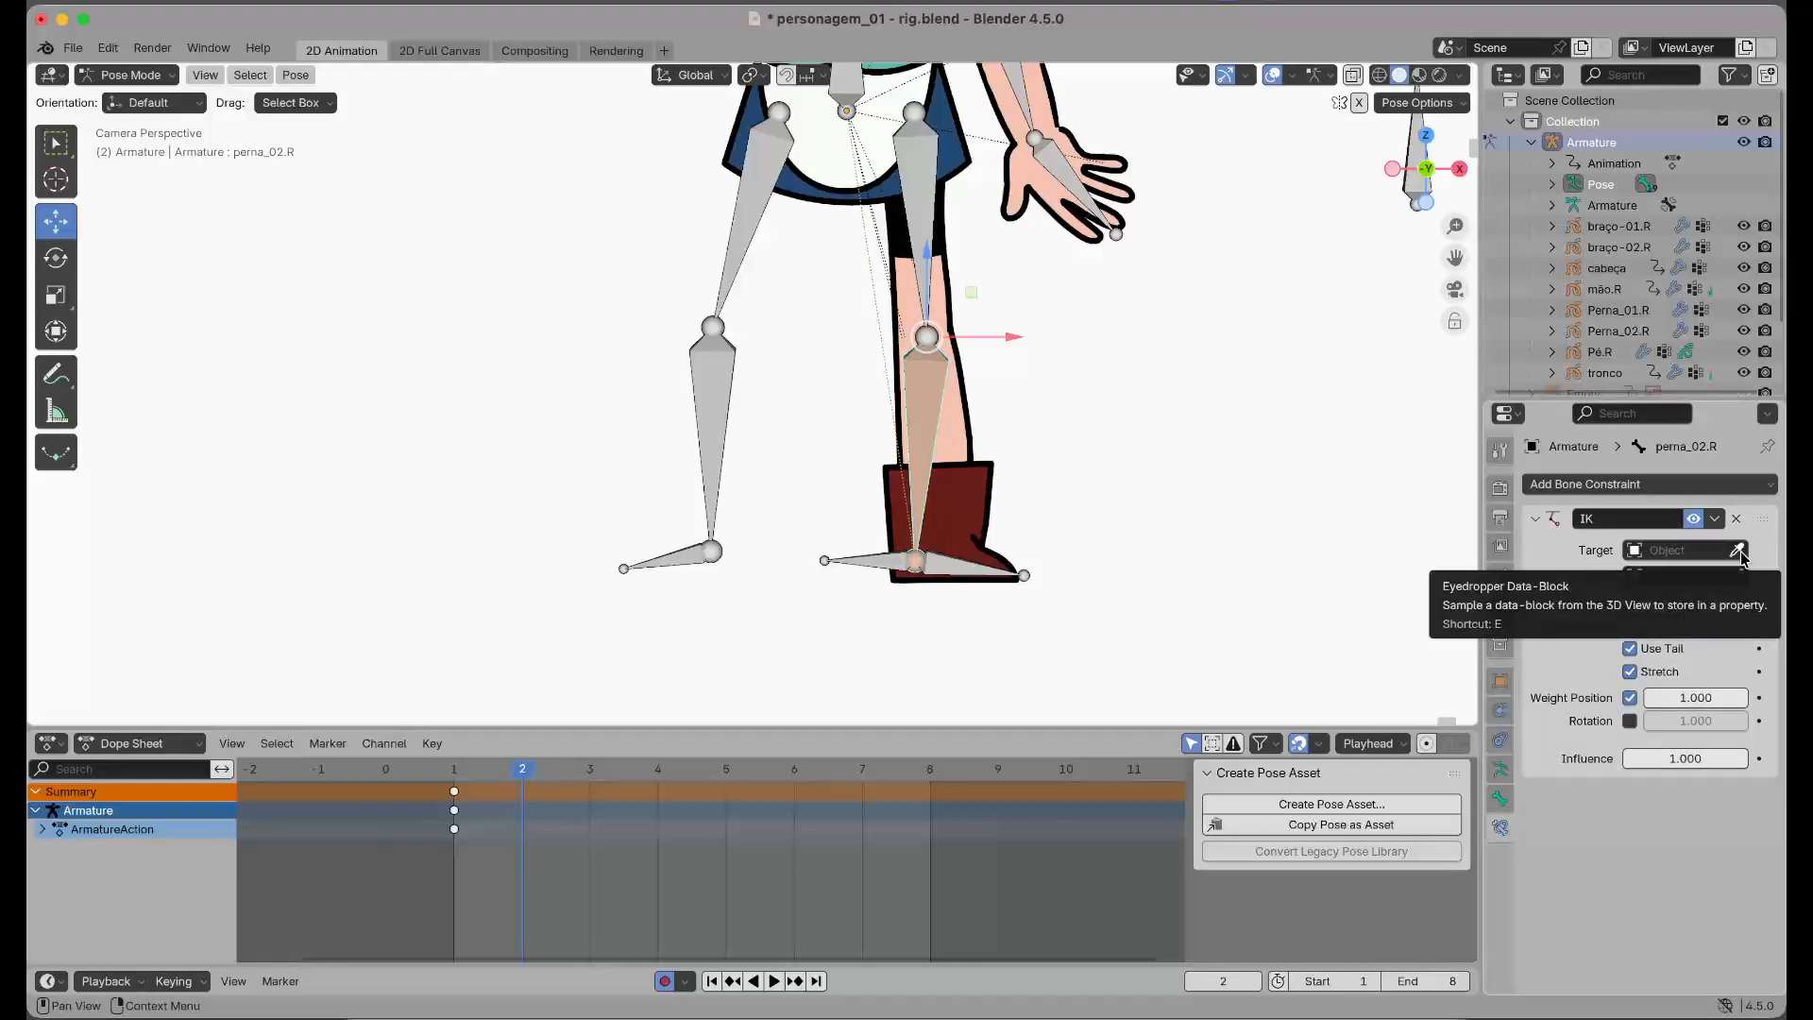
click(1739, 550)
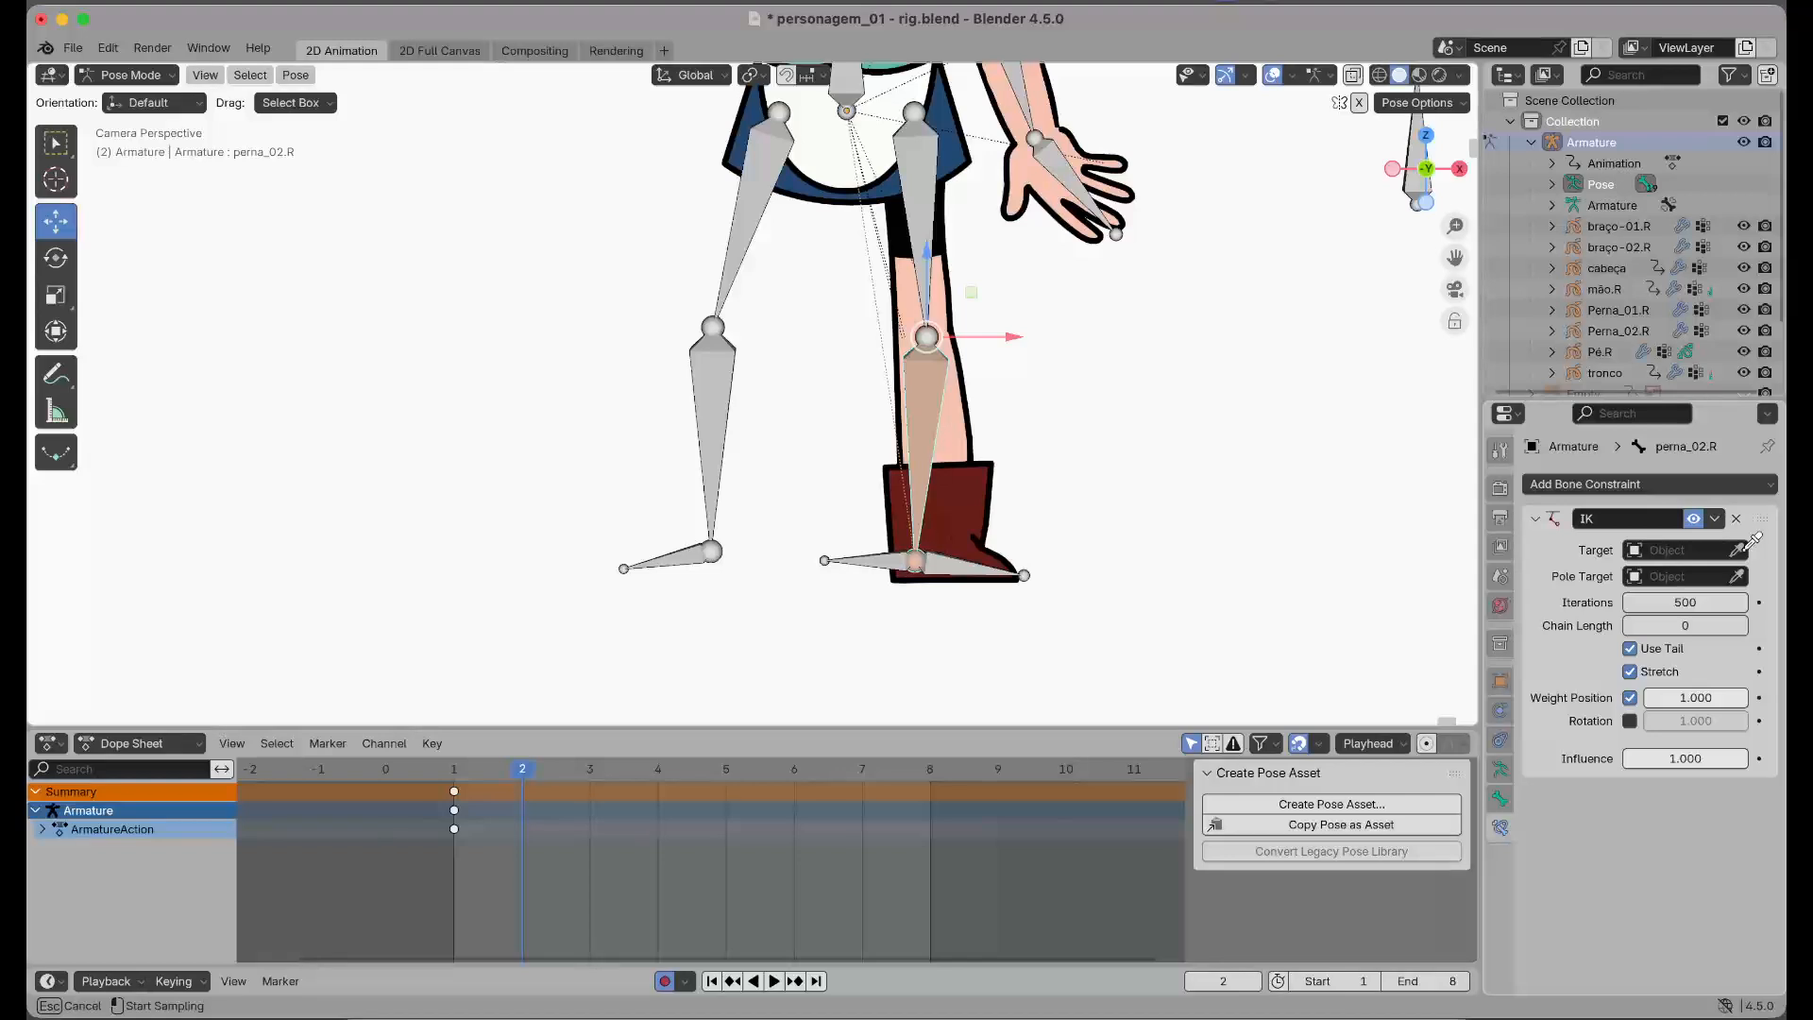
click(880, 548)
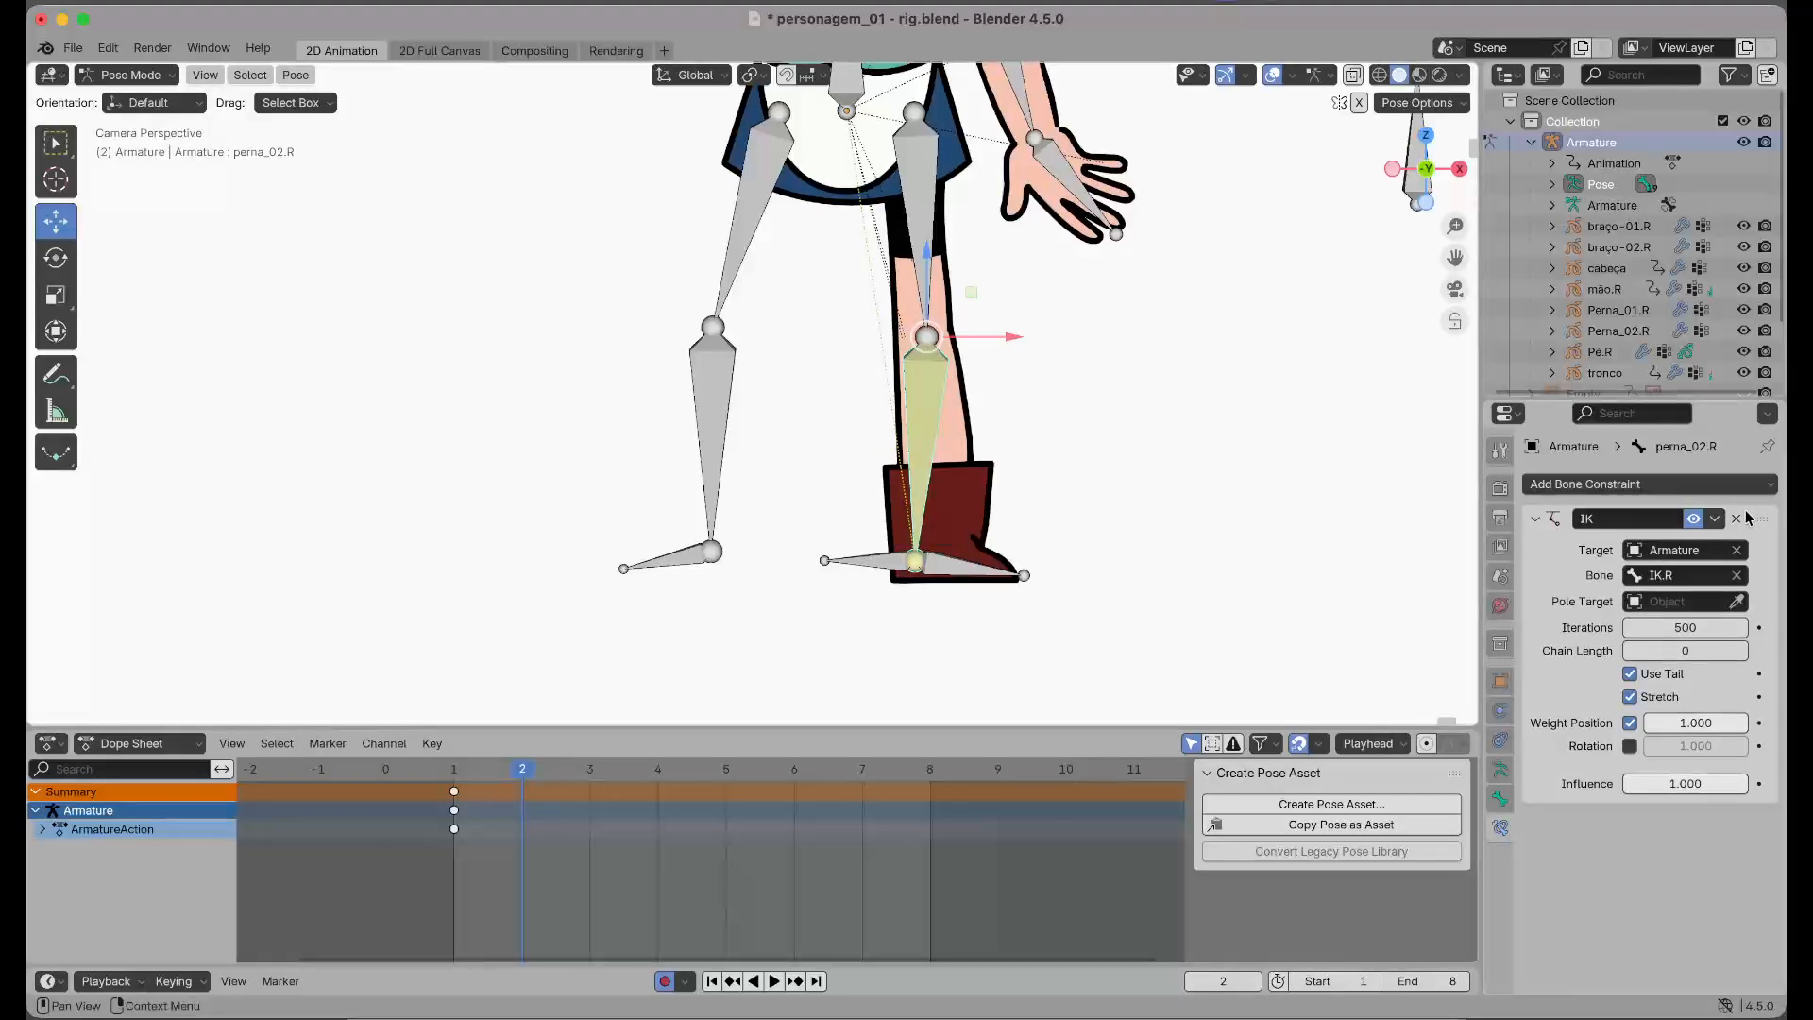
Clear the bone of the IK constraint on perna_02.R and sample IK.R again from the viewport
click(1735, 576)
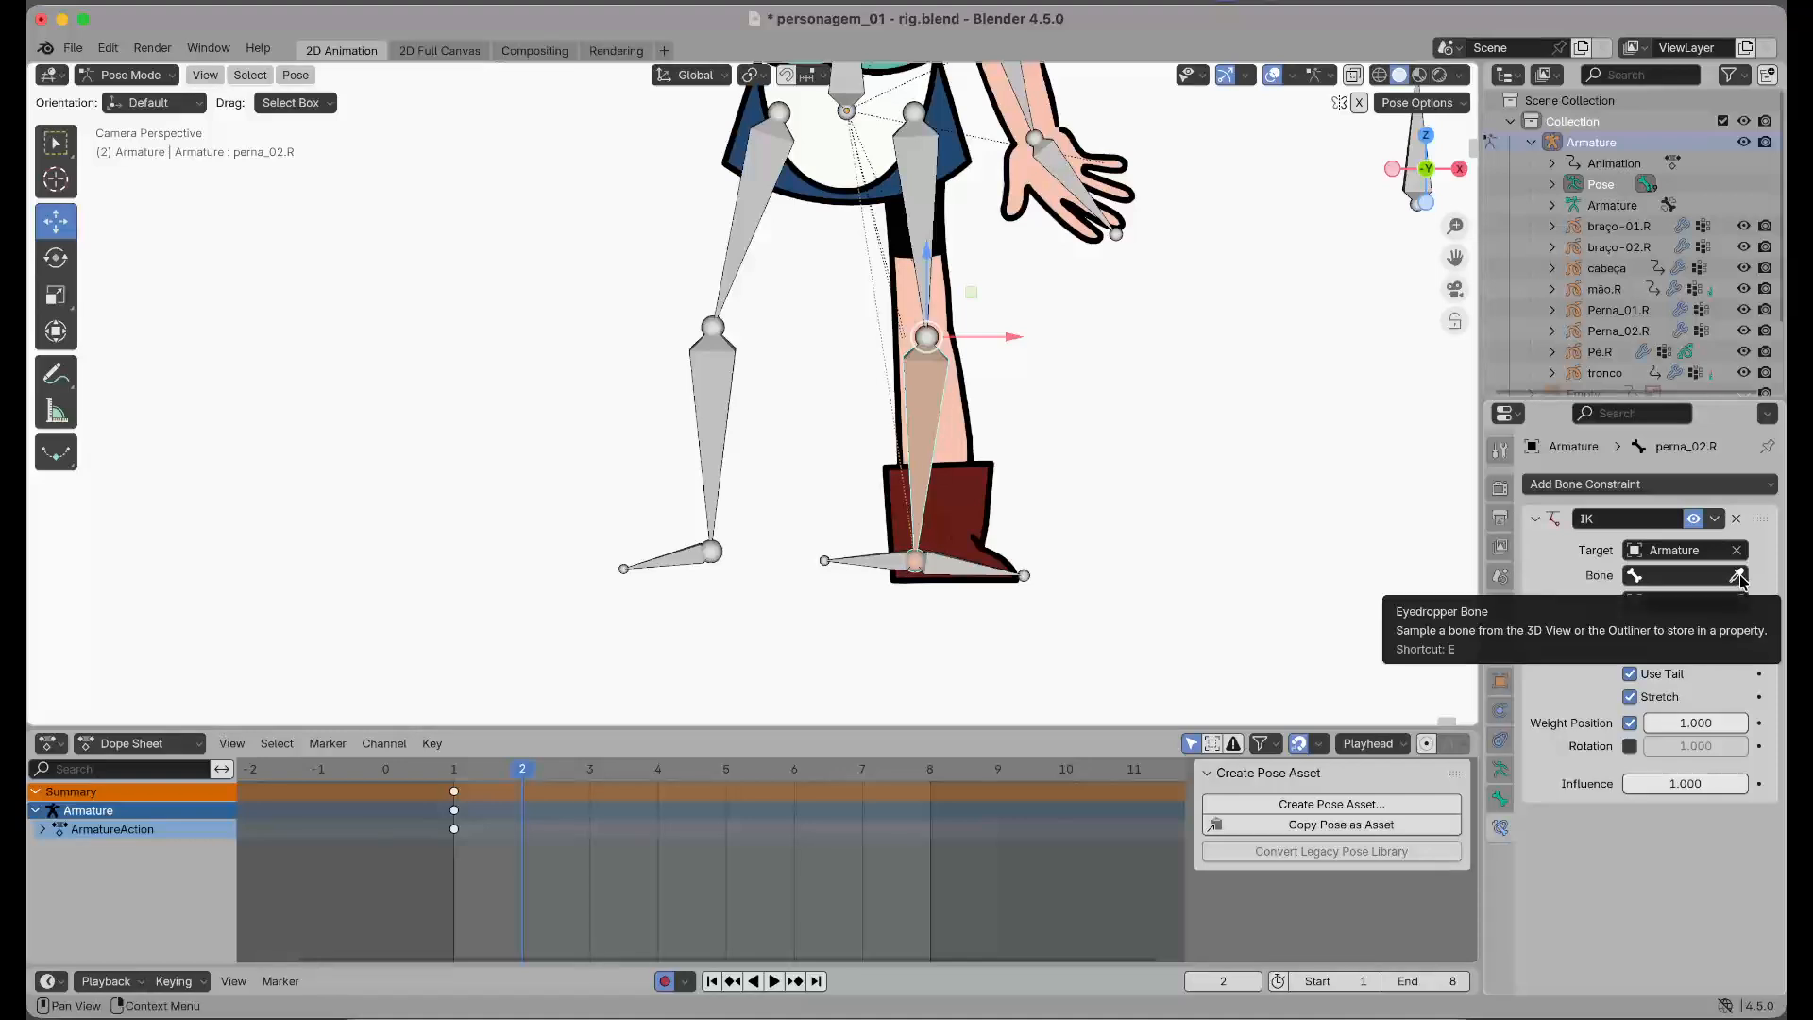
click(1737, 575)
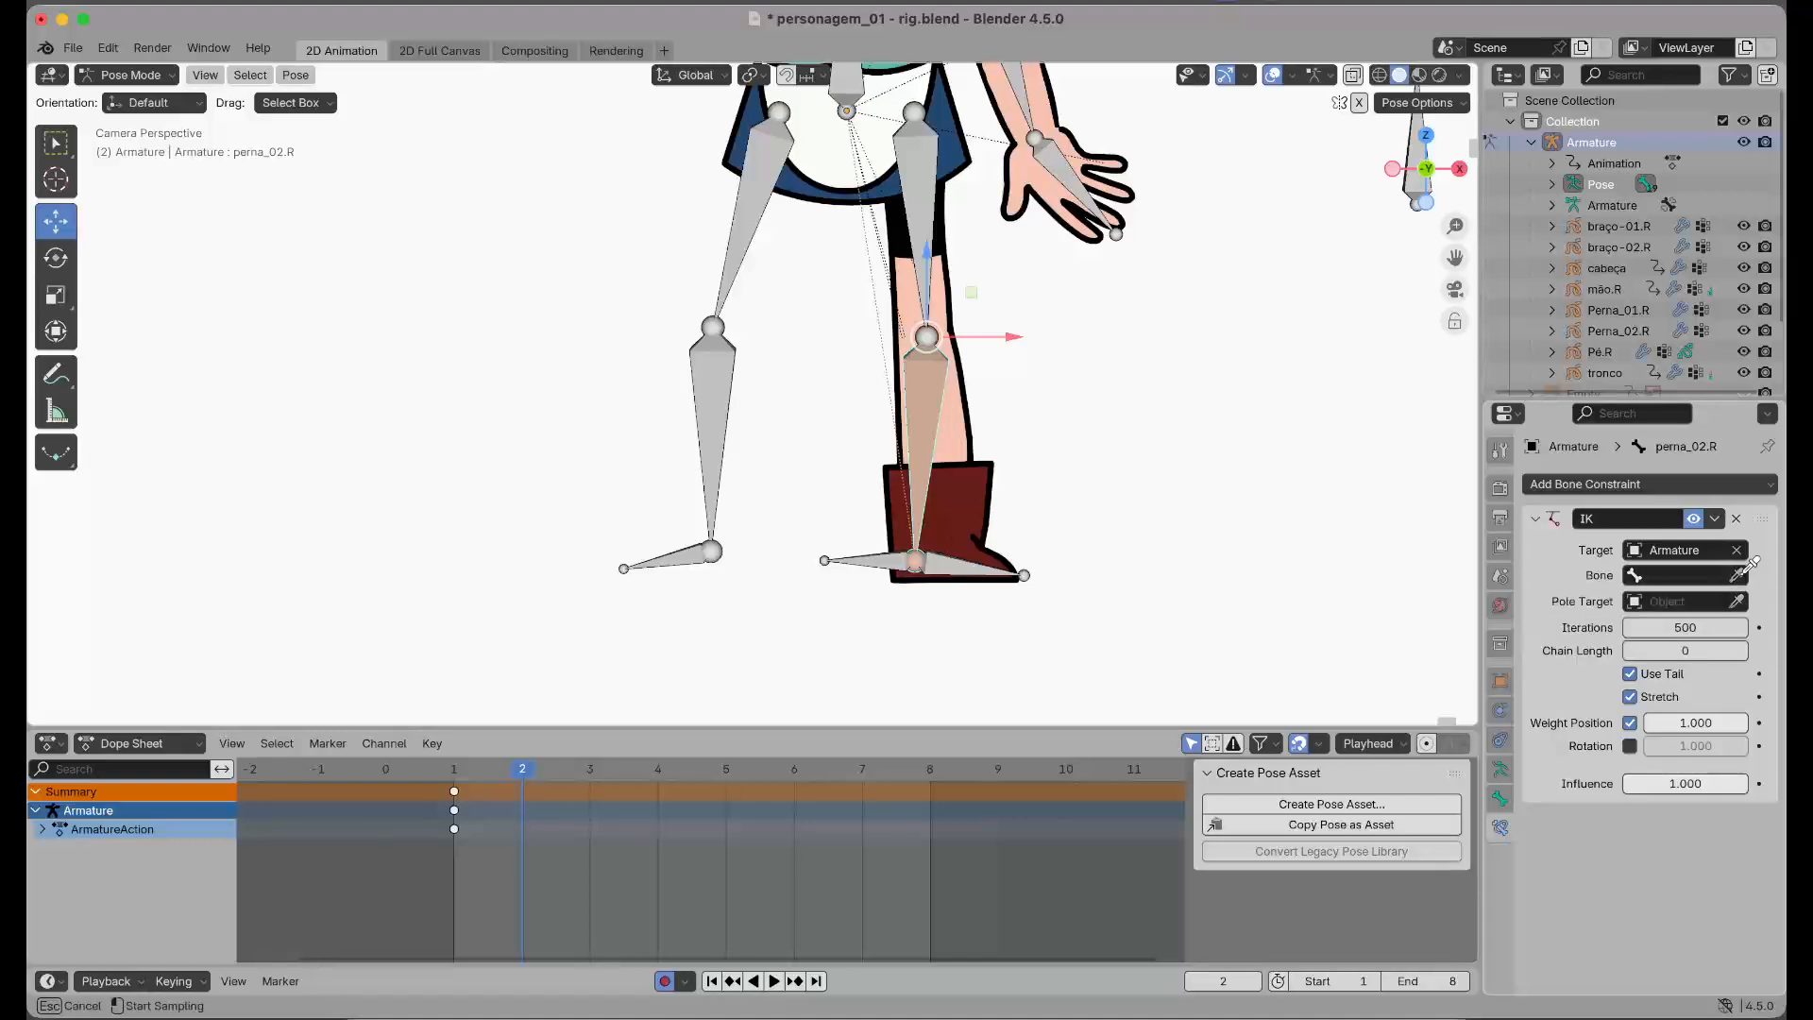
click(882, 555)
click(1691, 573)
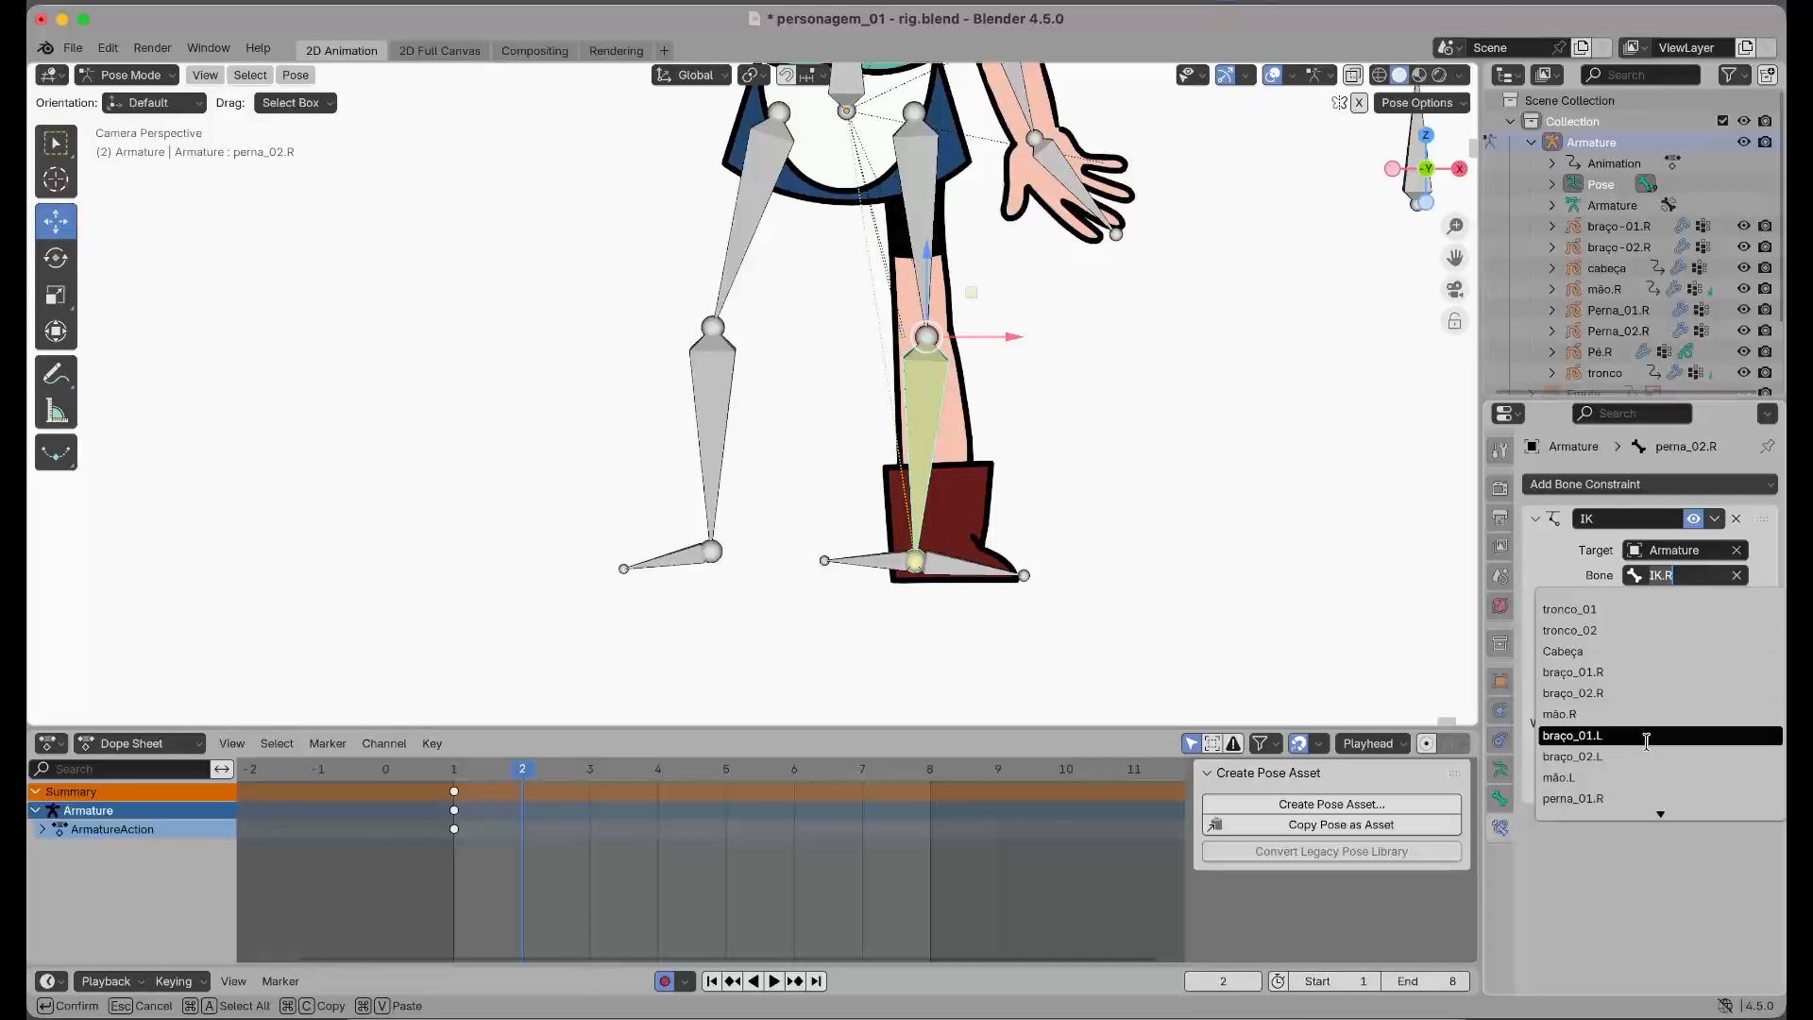
click(1704, 574)
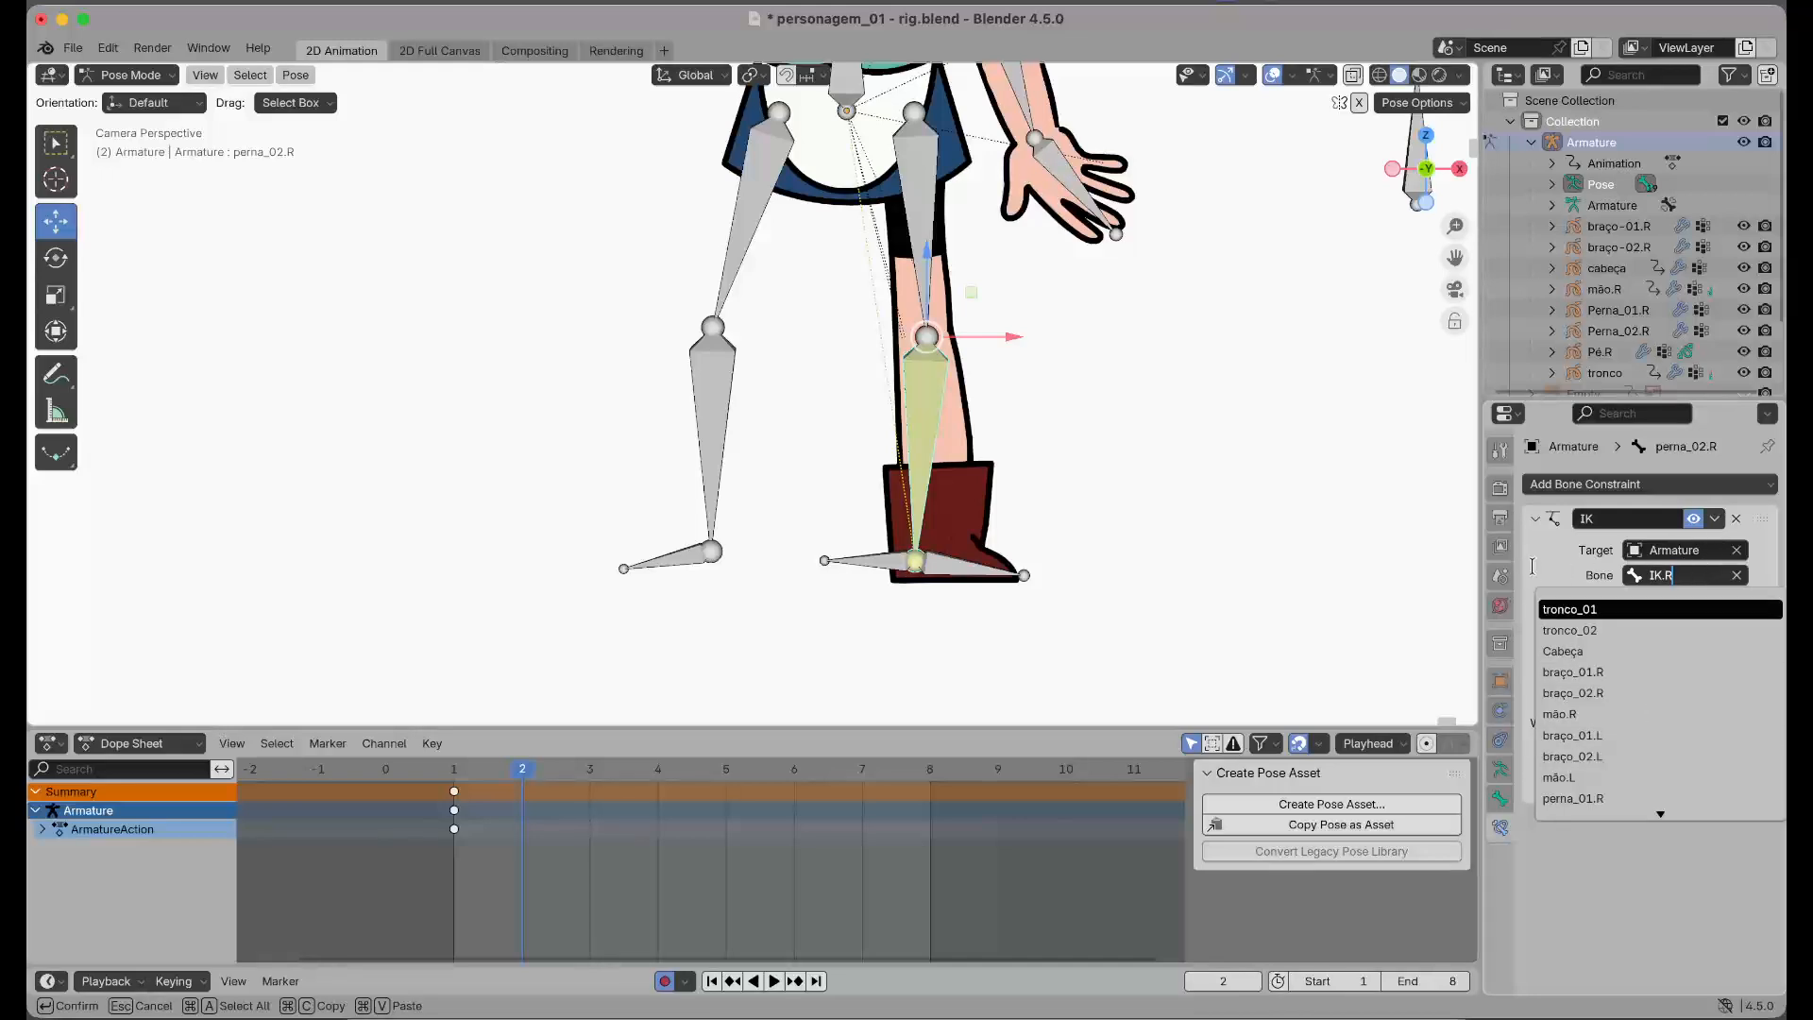
click(1558, 571)
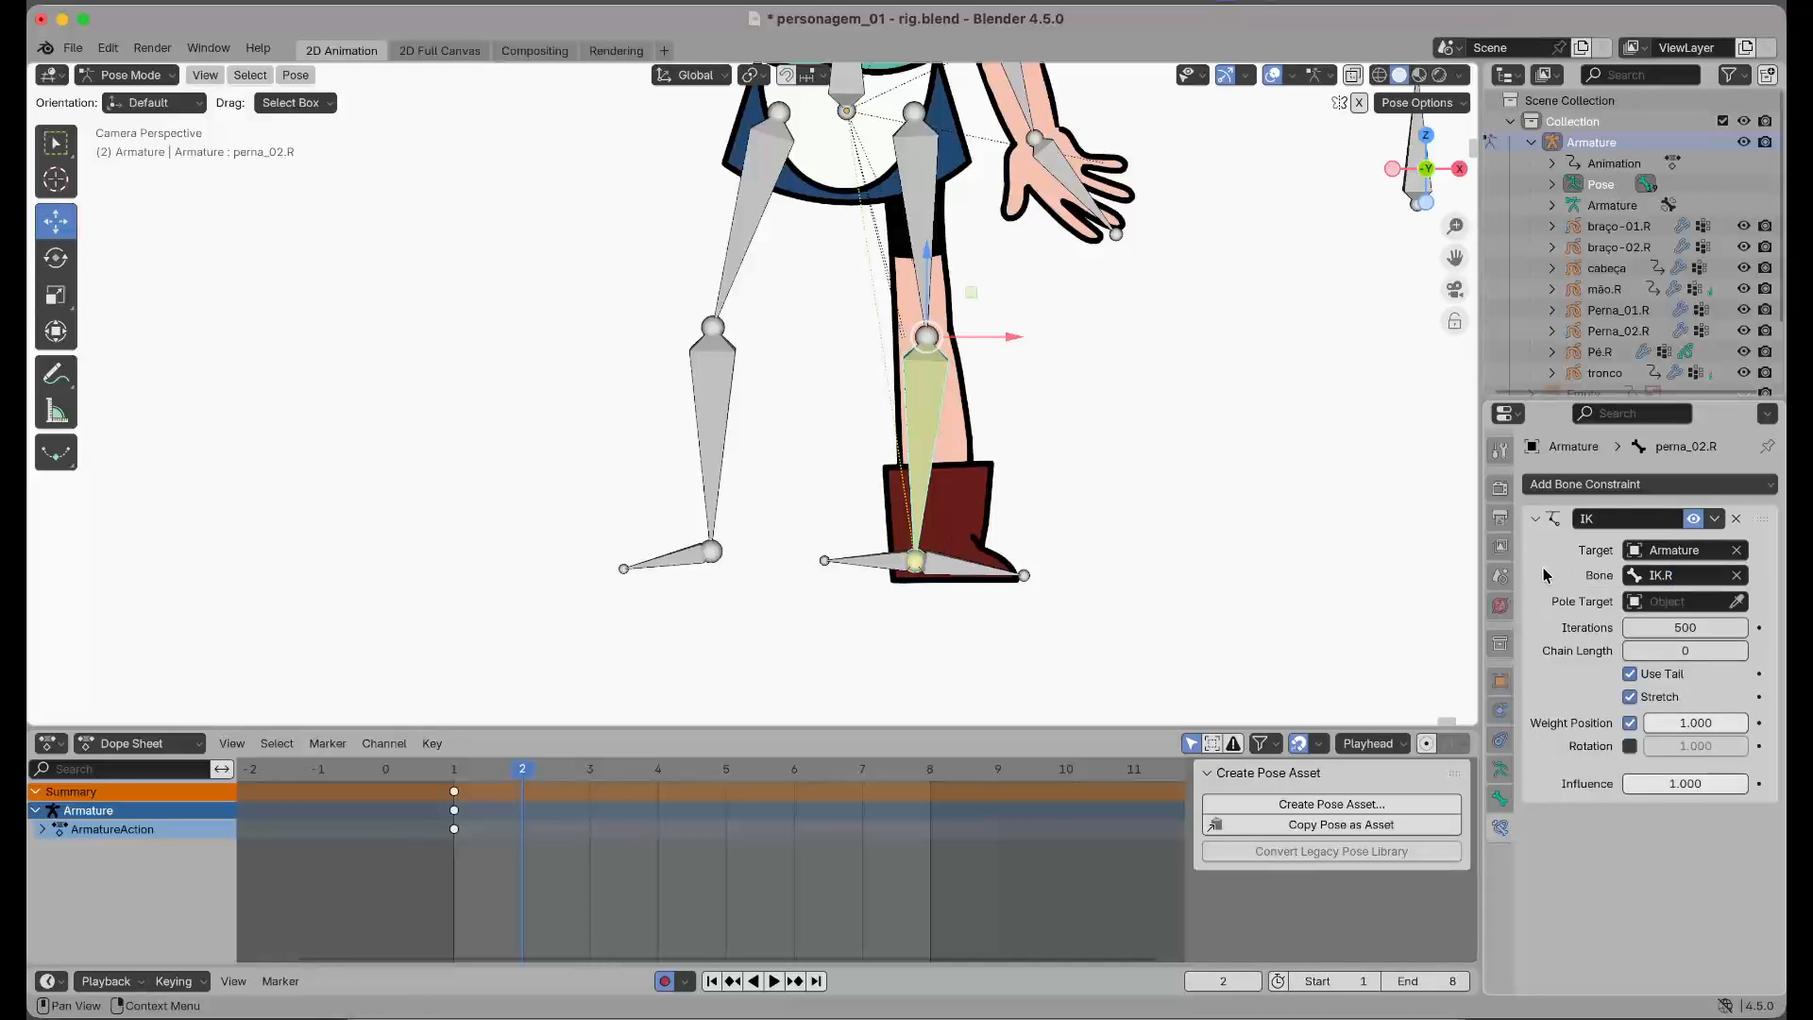
Test the IK chain by moving the IK.R bone twice, and undo each move
click(869, 562)
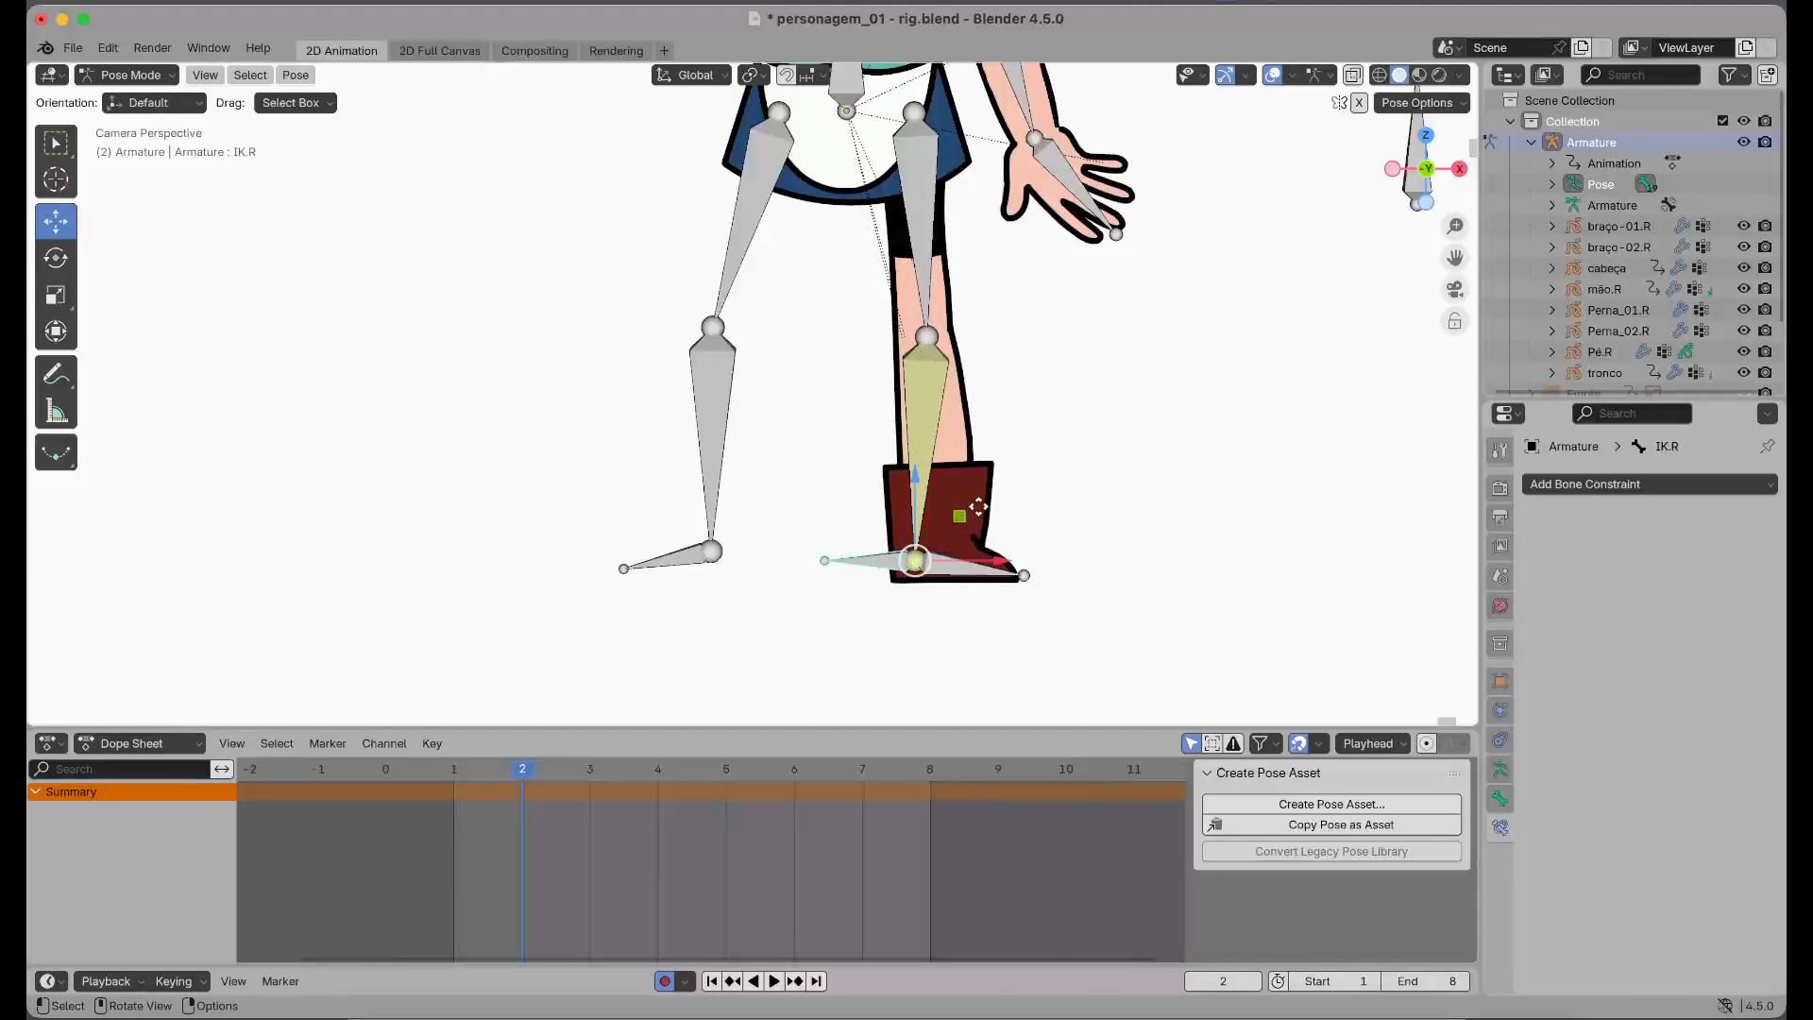
key(g)
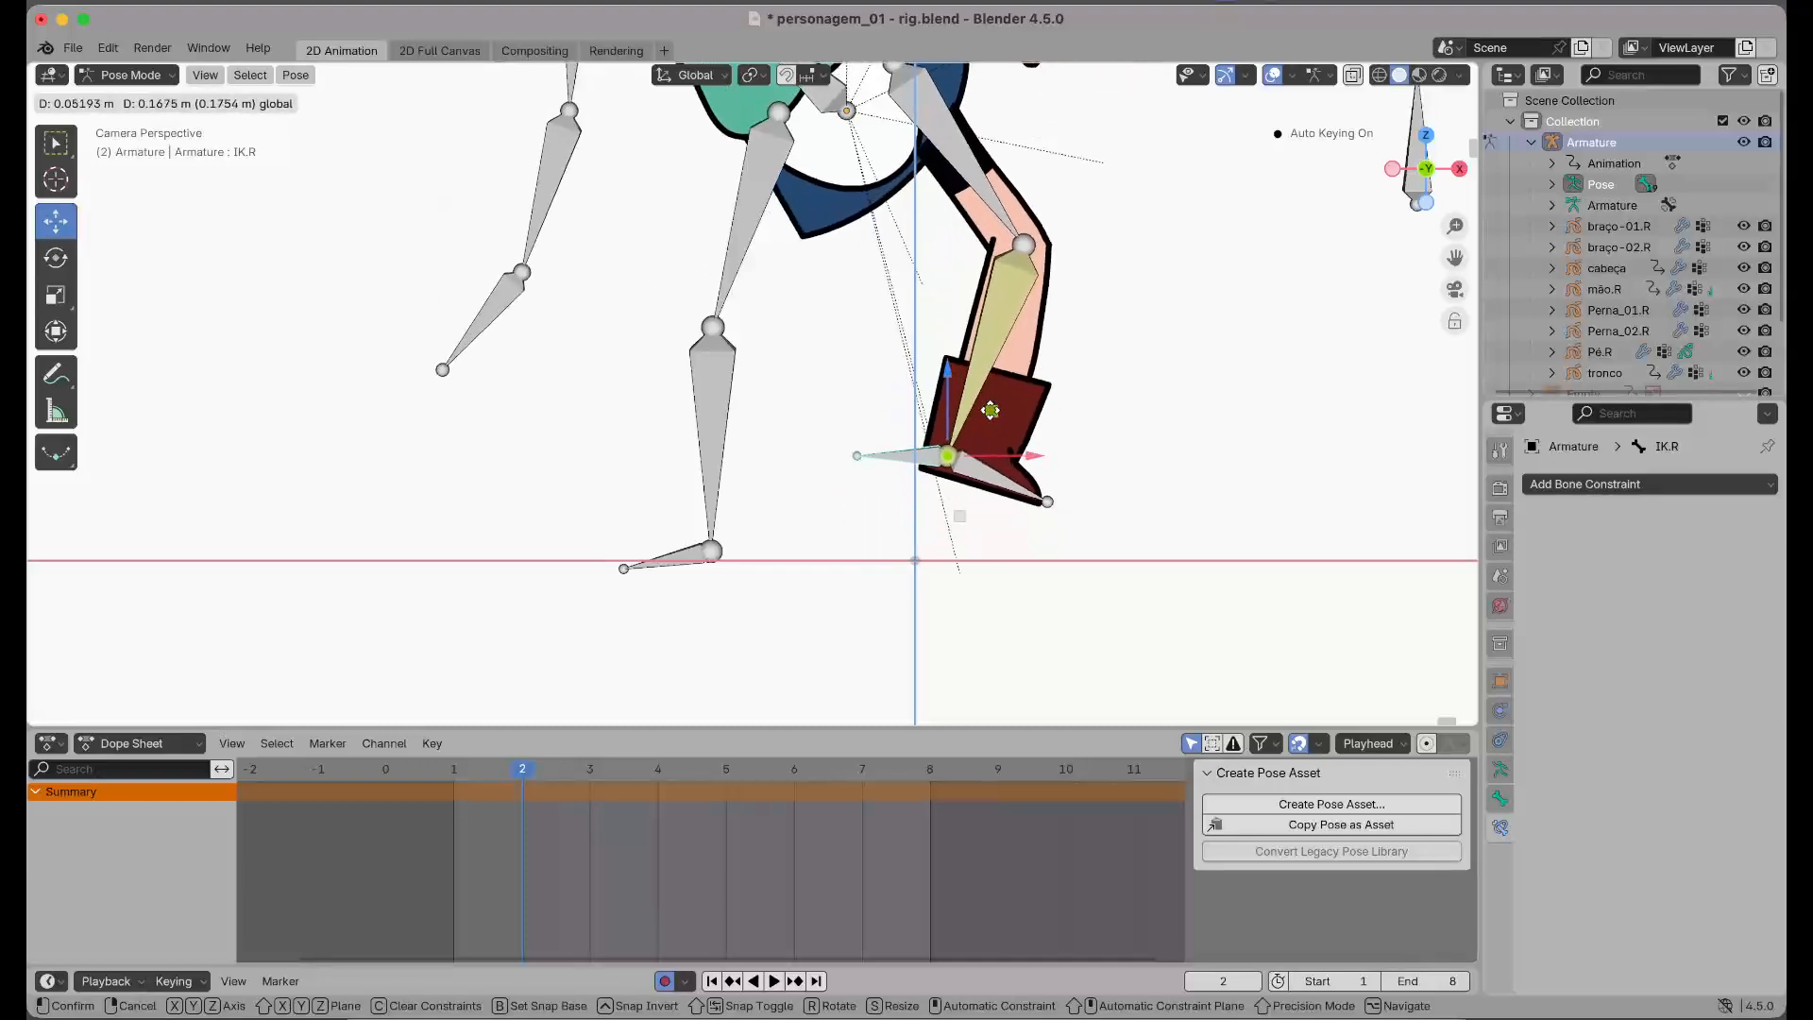
click(994, 422)
key(super+z)
key(super+z)
key(super+z)
key(super+z)
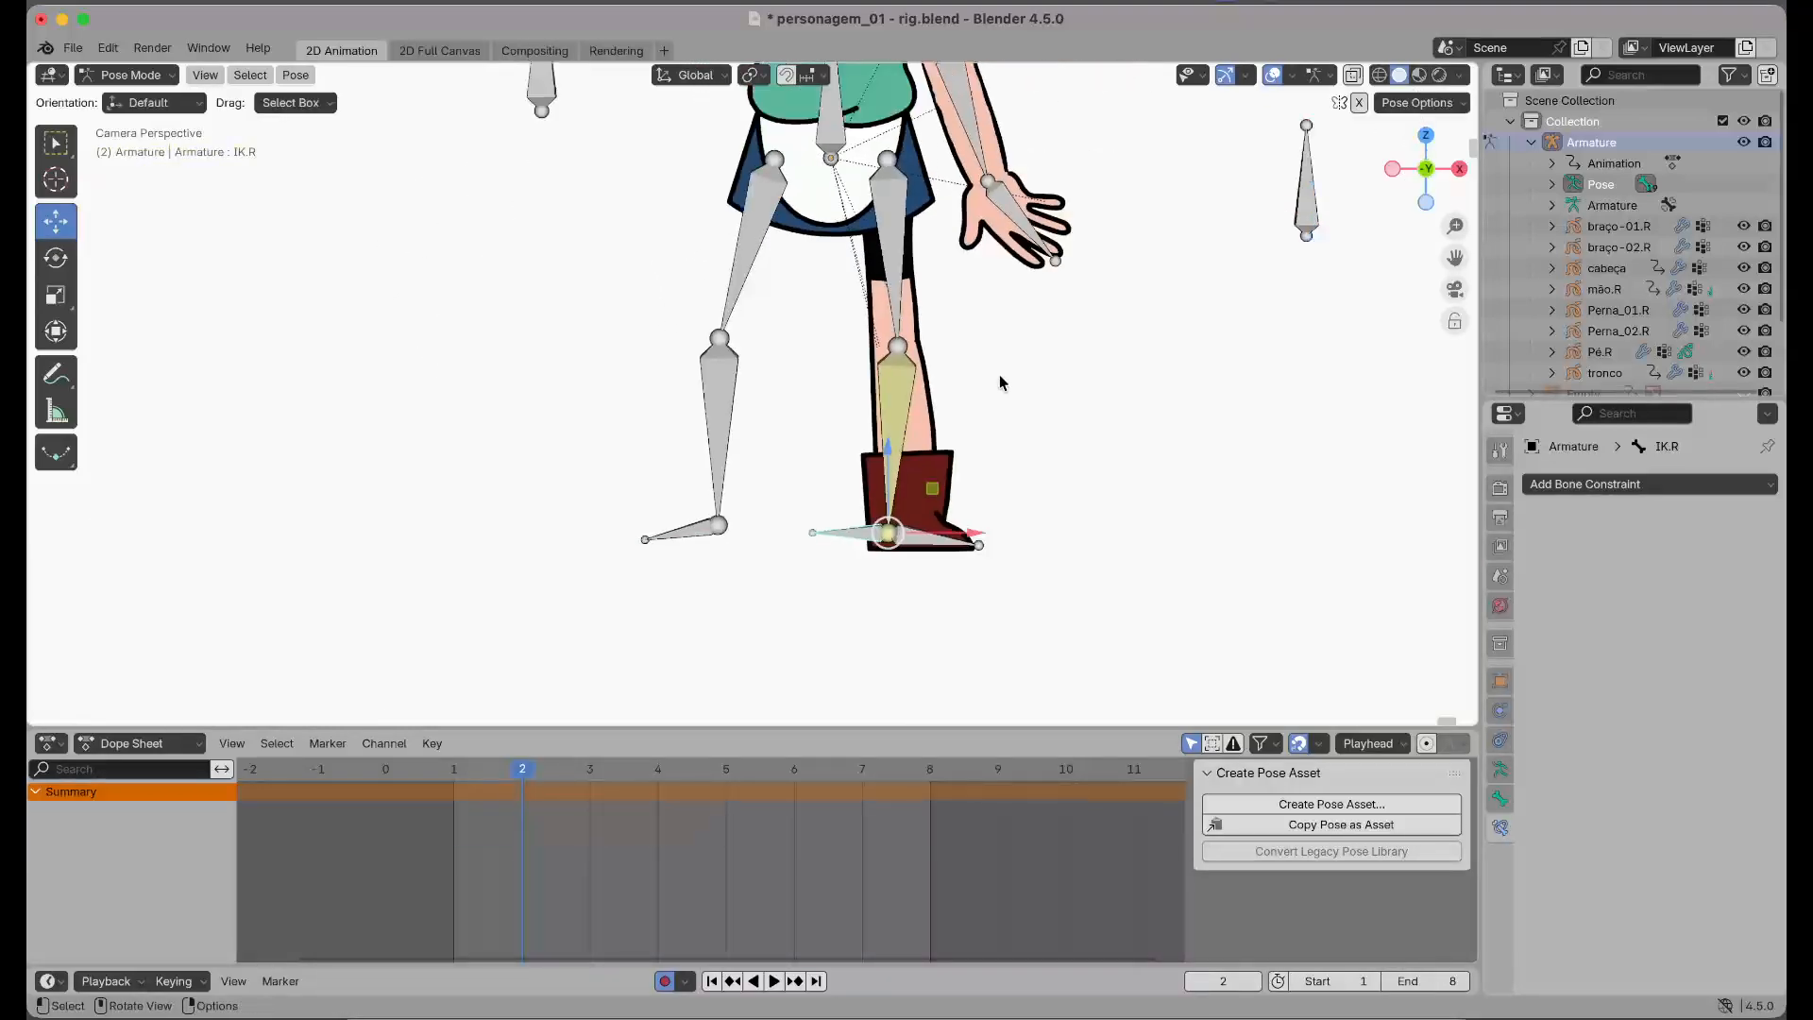
key(super+z)
key(super+z)
key(super+z)
key(super+z)
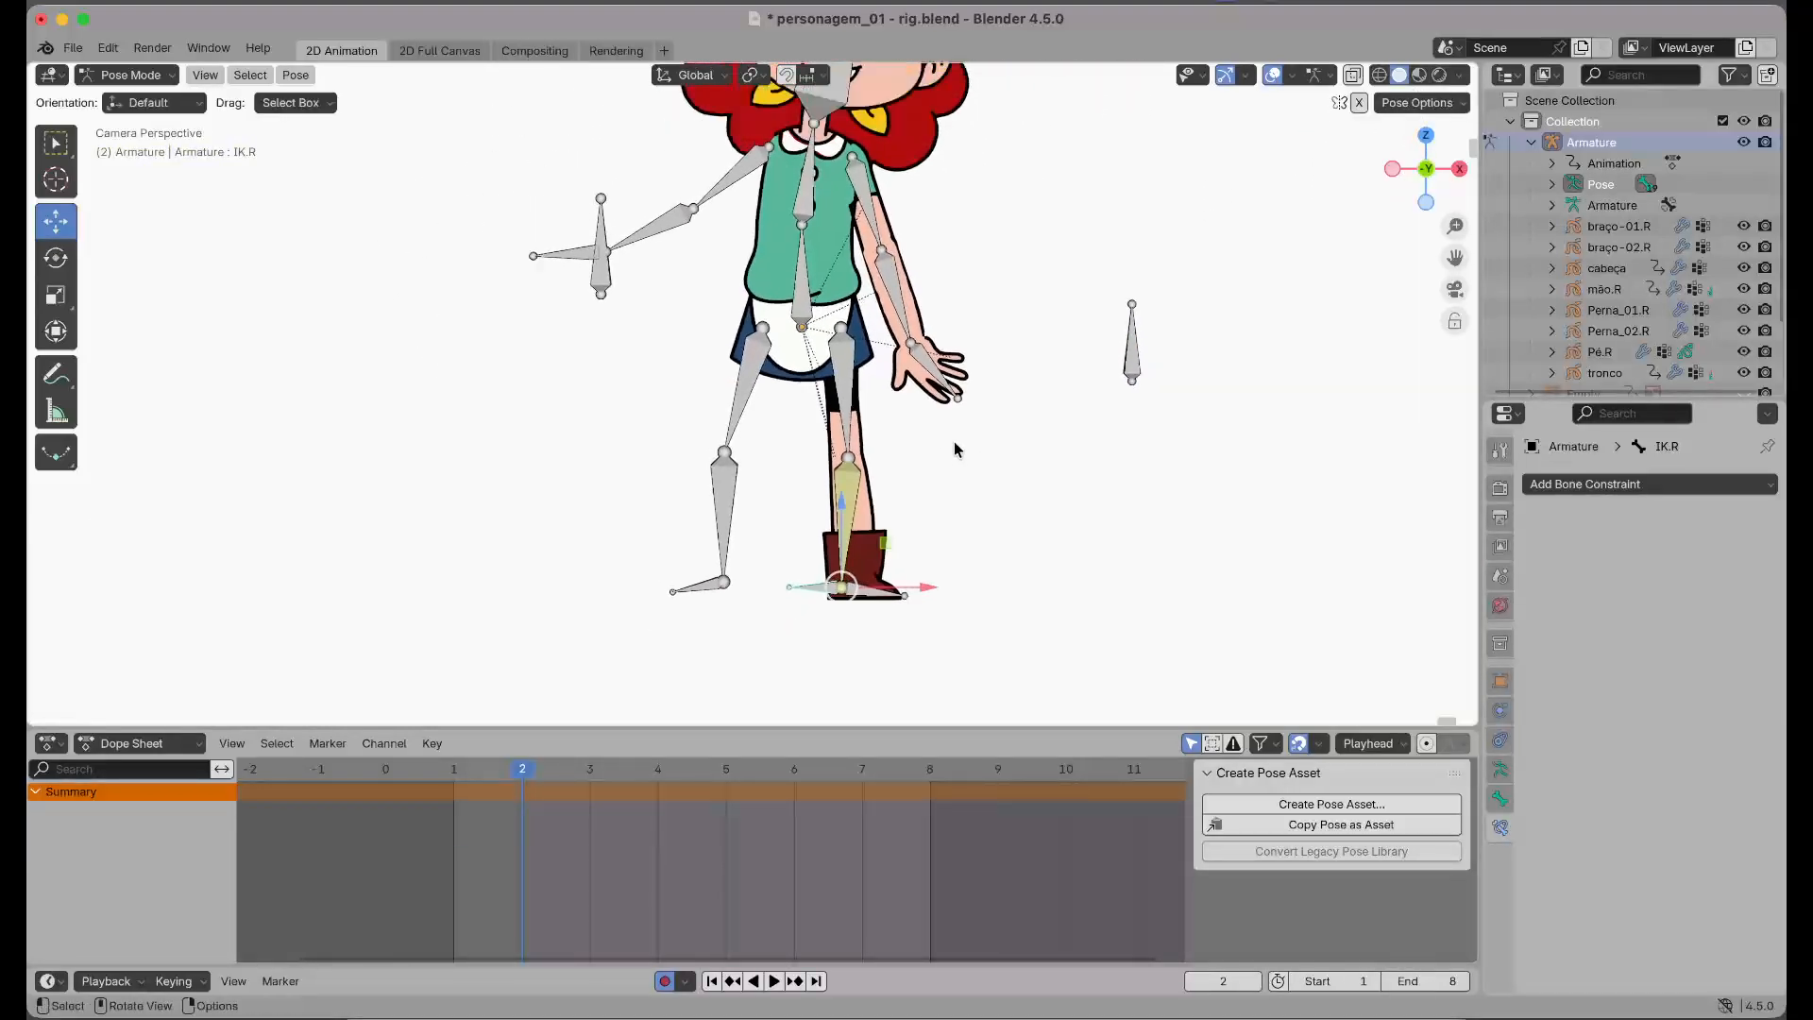
key(super+z)
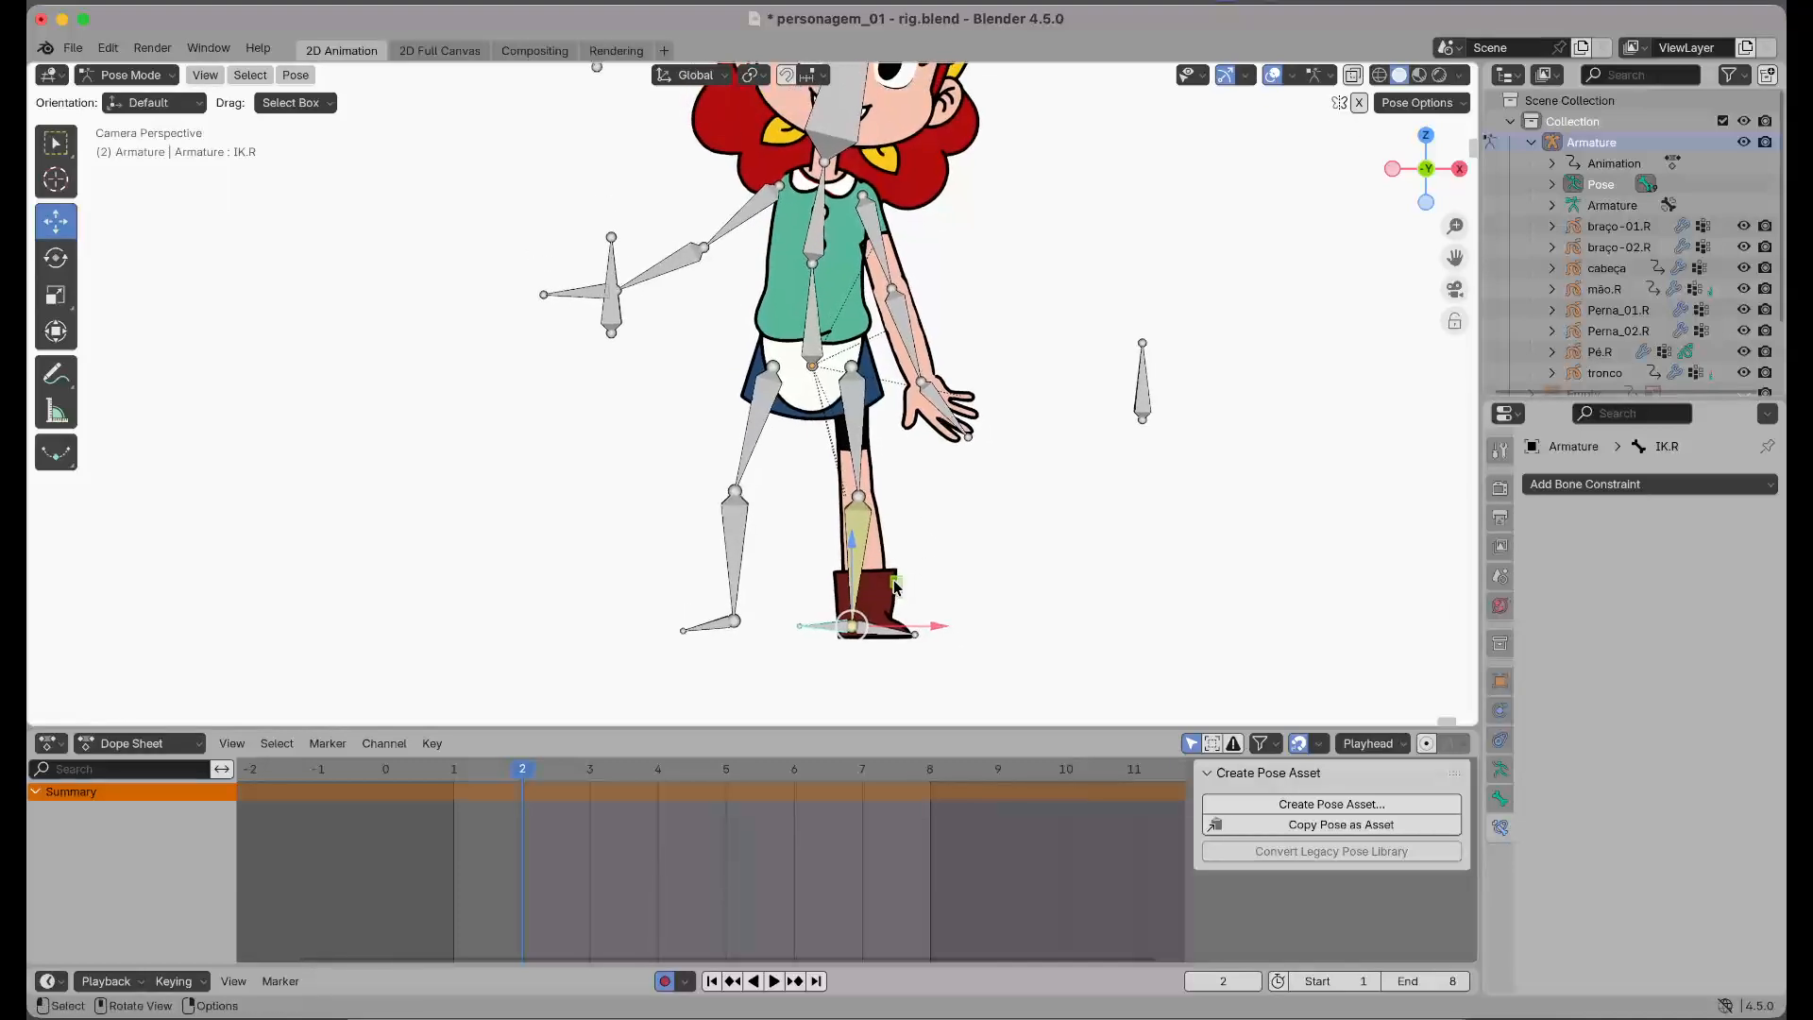
drag(892, 565, 904, 505)
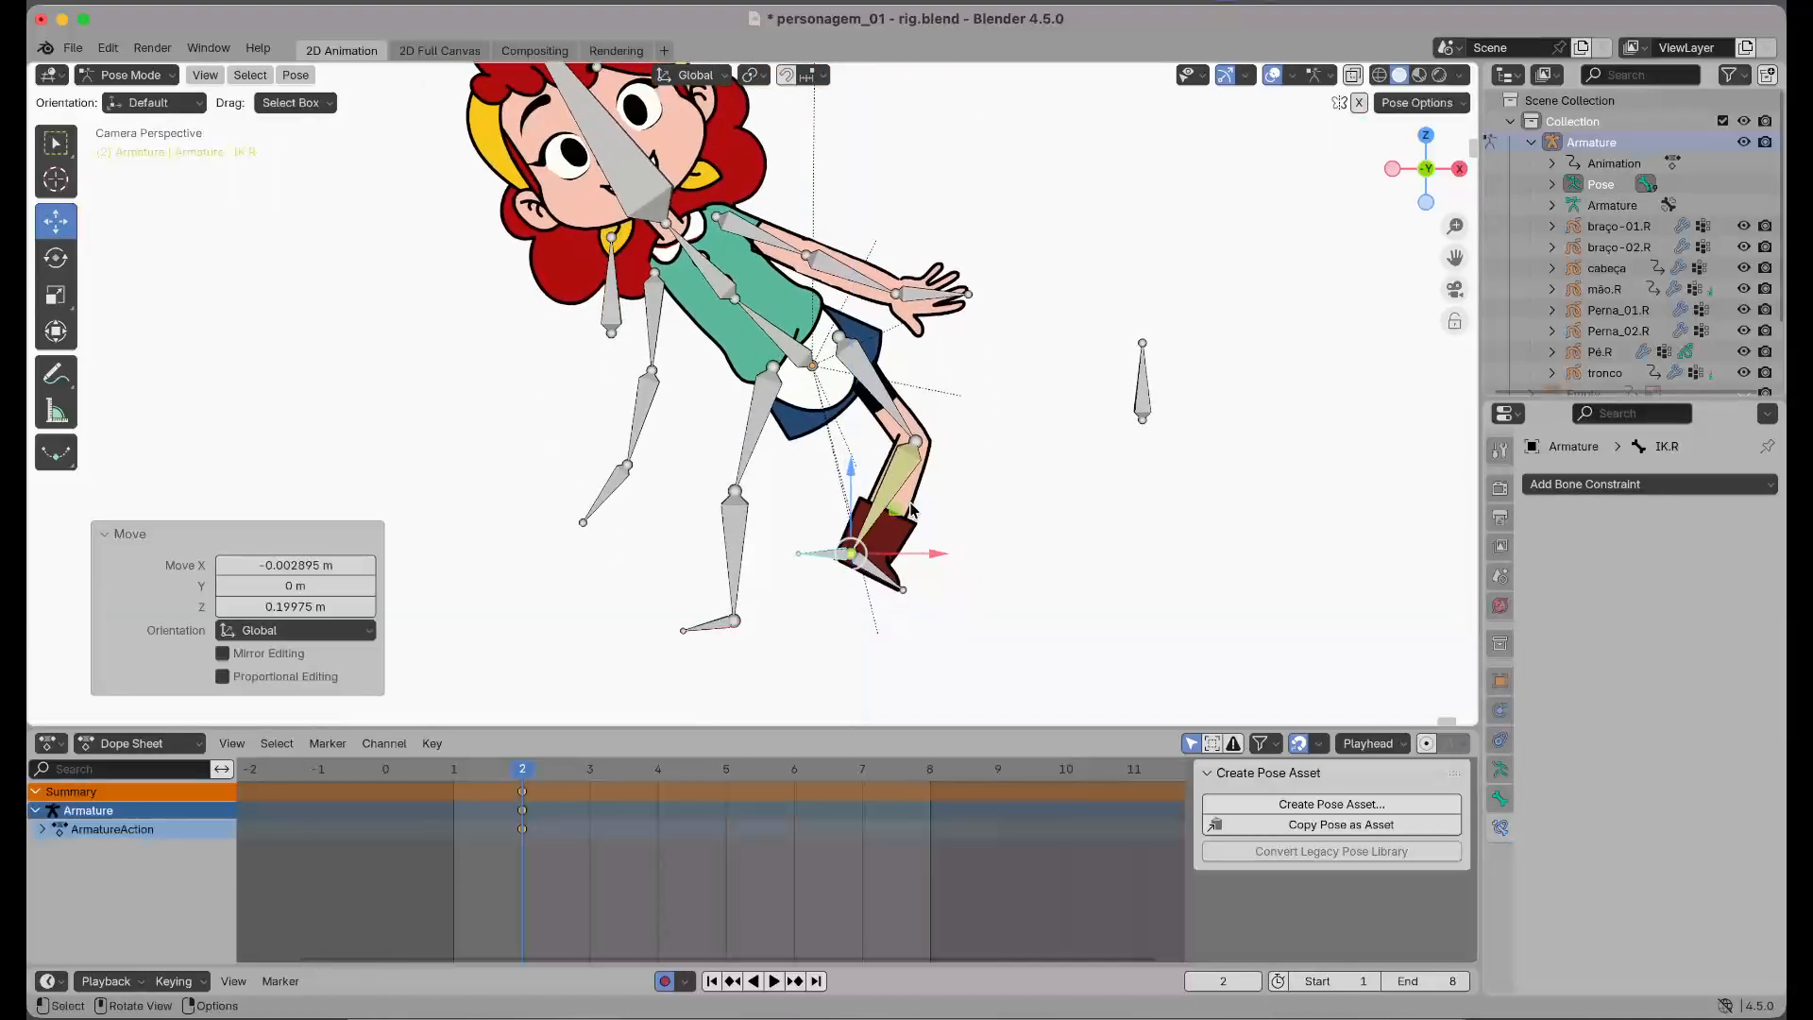
key(super+z)
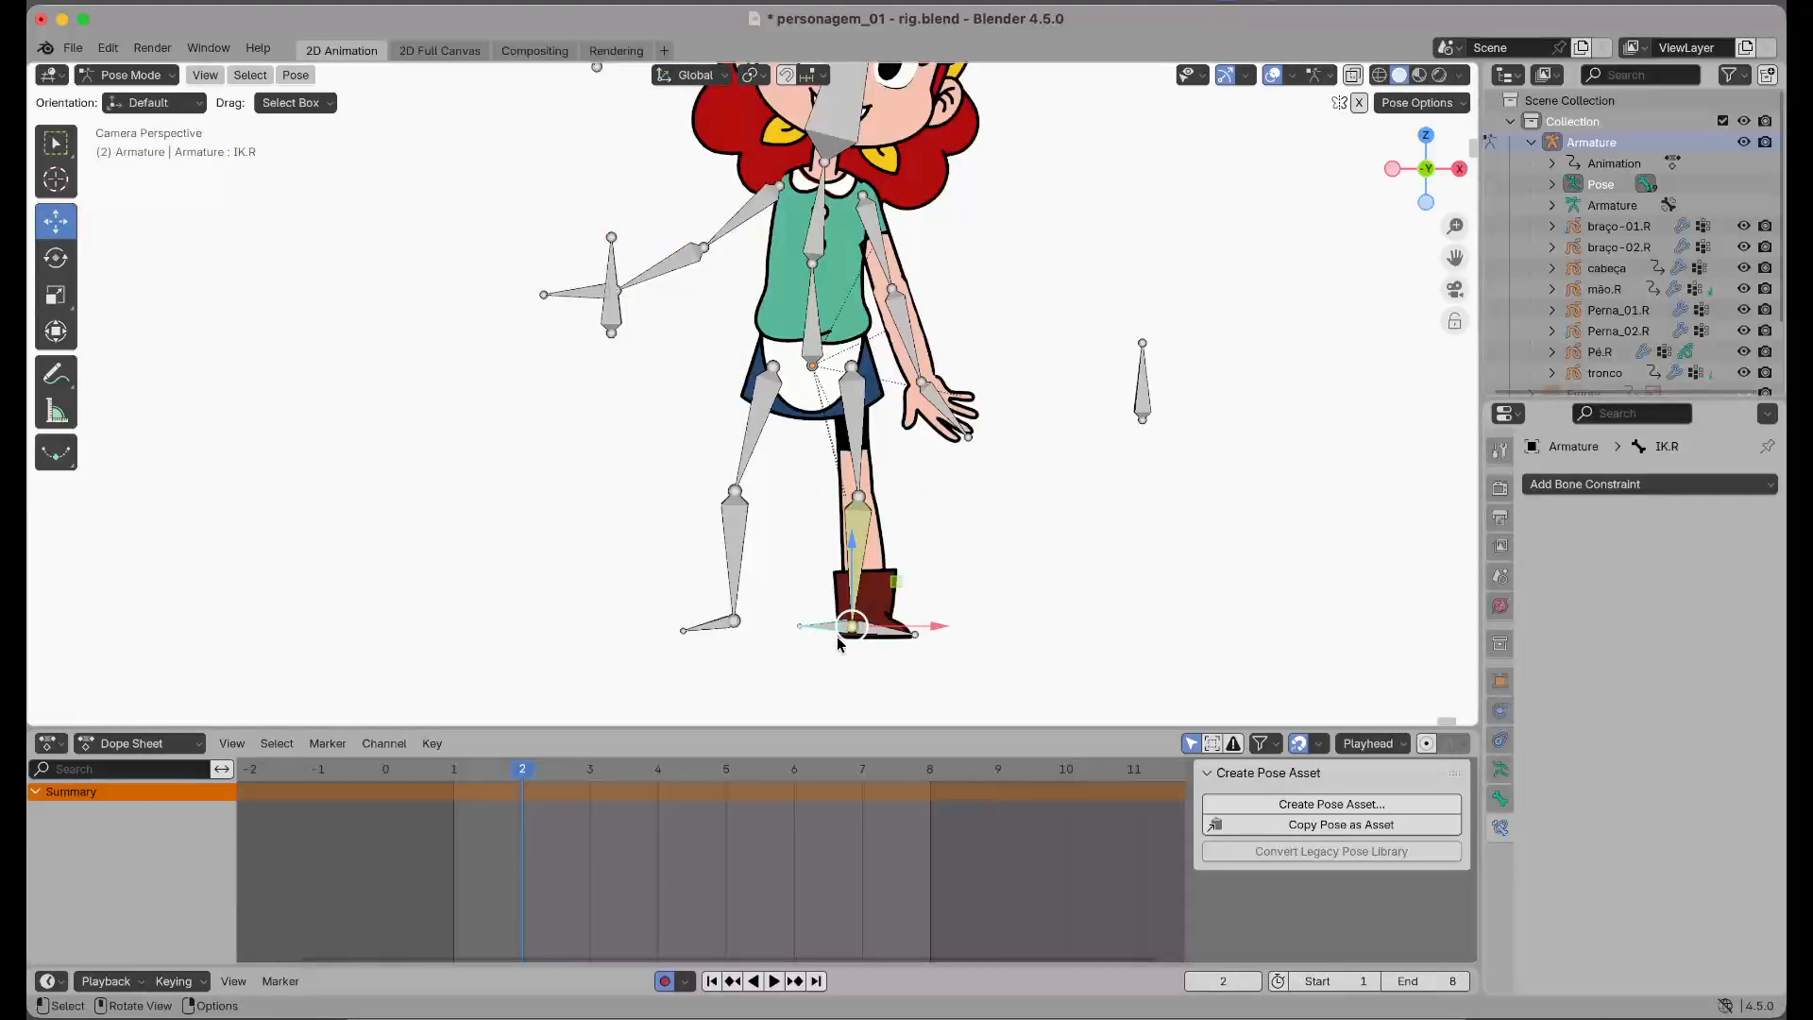
Set the chain length of the IK constraint on perna_02.R to 2
click(852, 536)
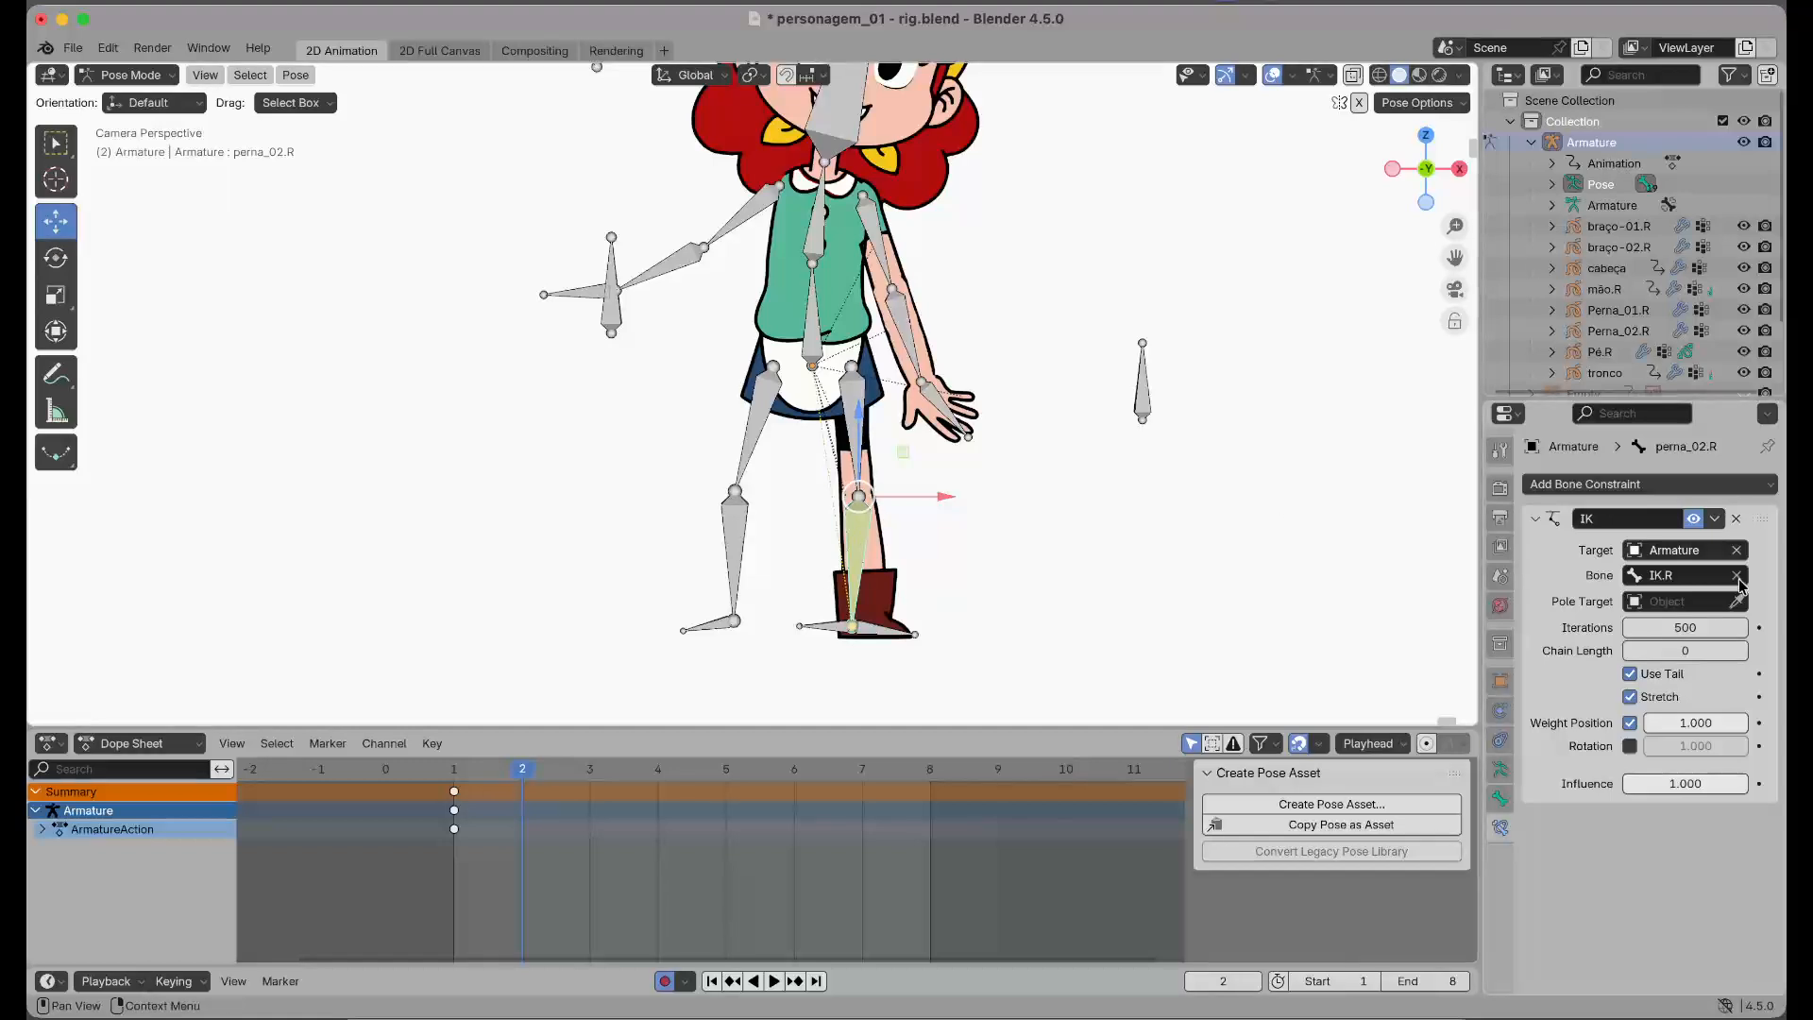
click(1740, 652)
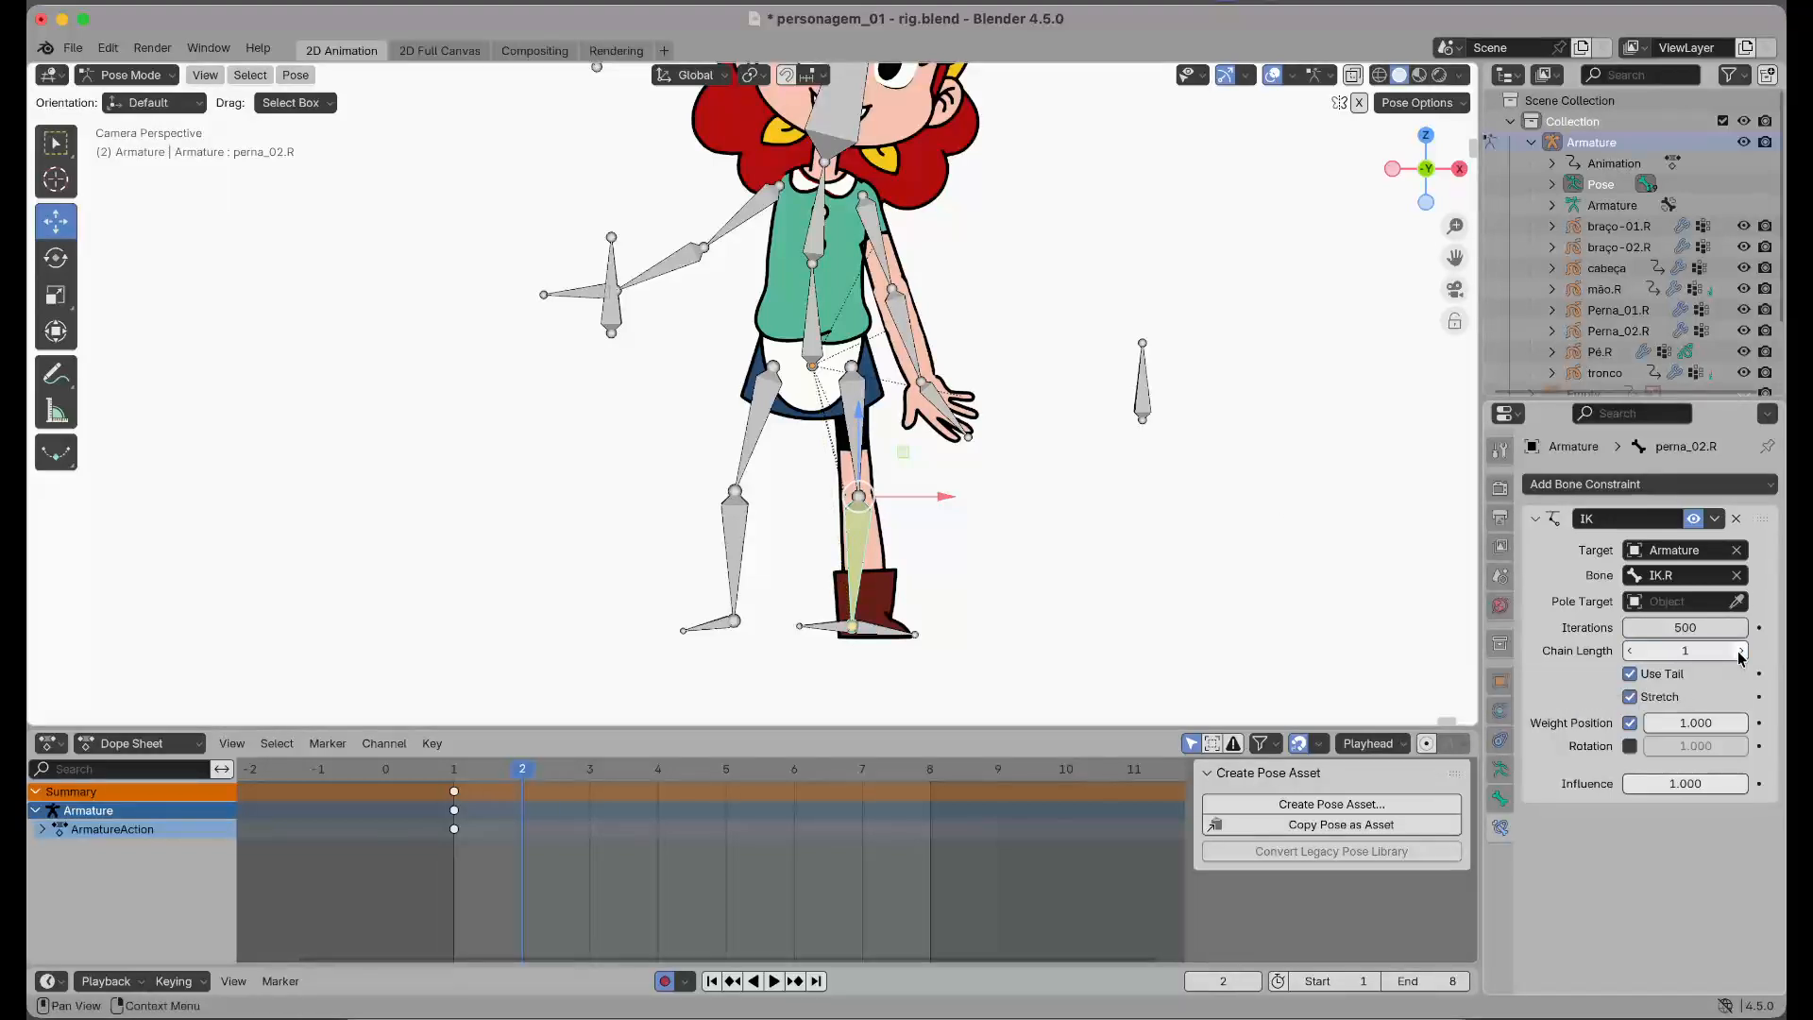
Test the limited IK chain by moving the IK.R bone up and sideways twice, undoing each move
click(848, 614)
key(g)
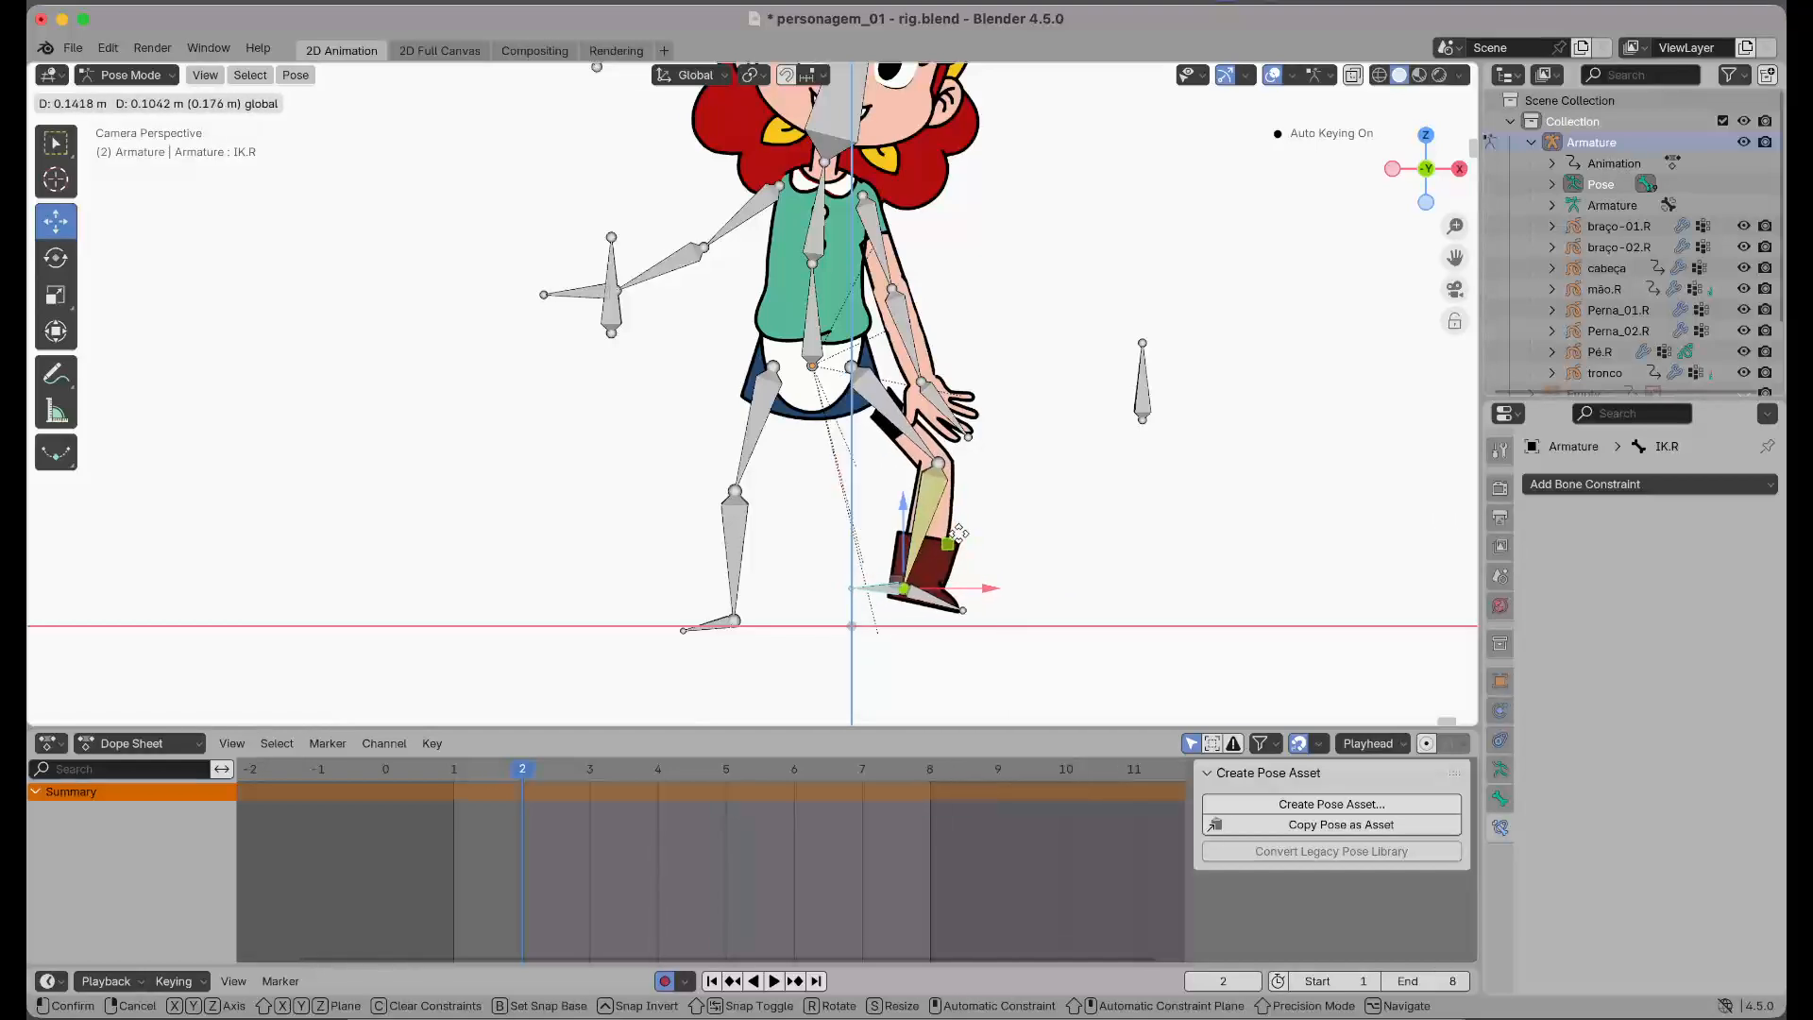
click(987, 531)
key(ctrl+z)
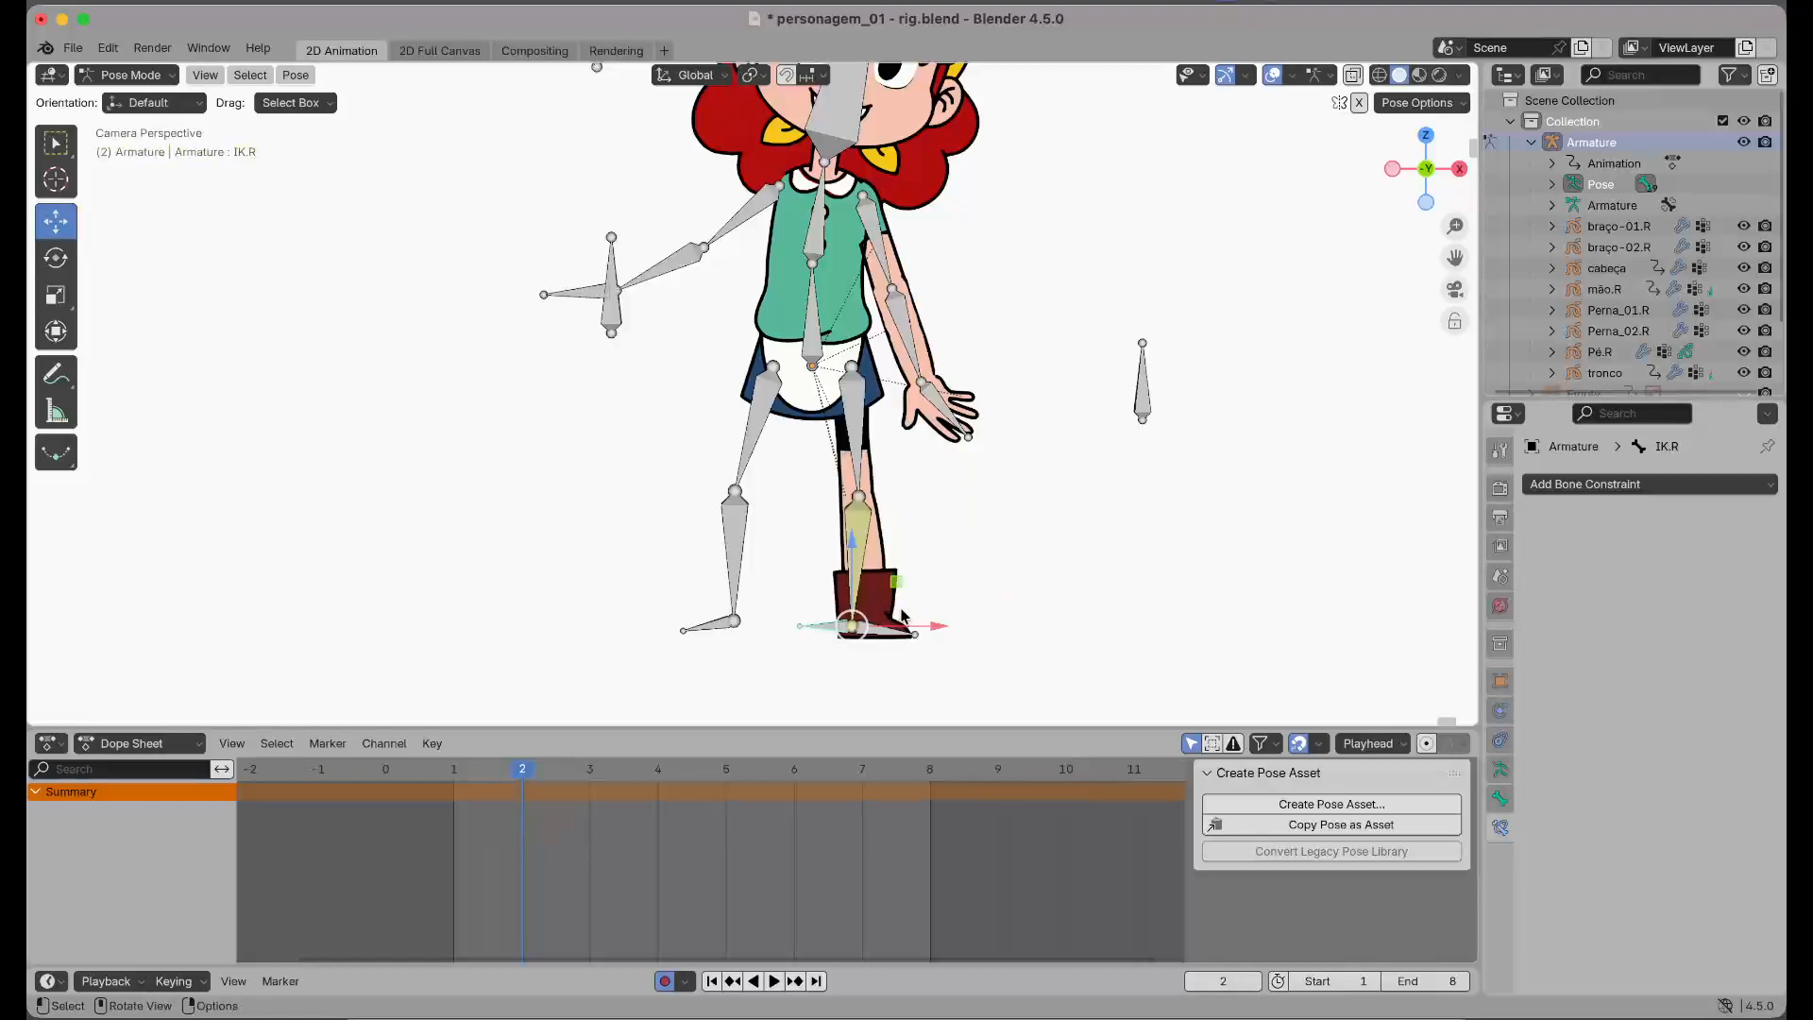
key(g)
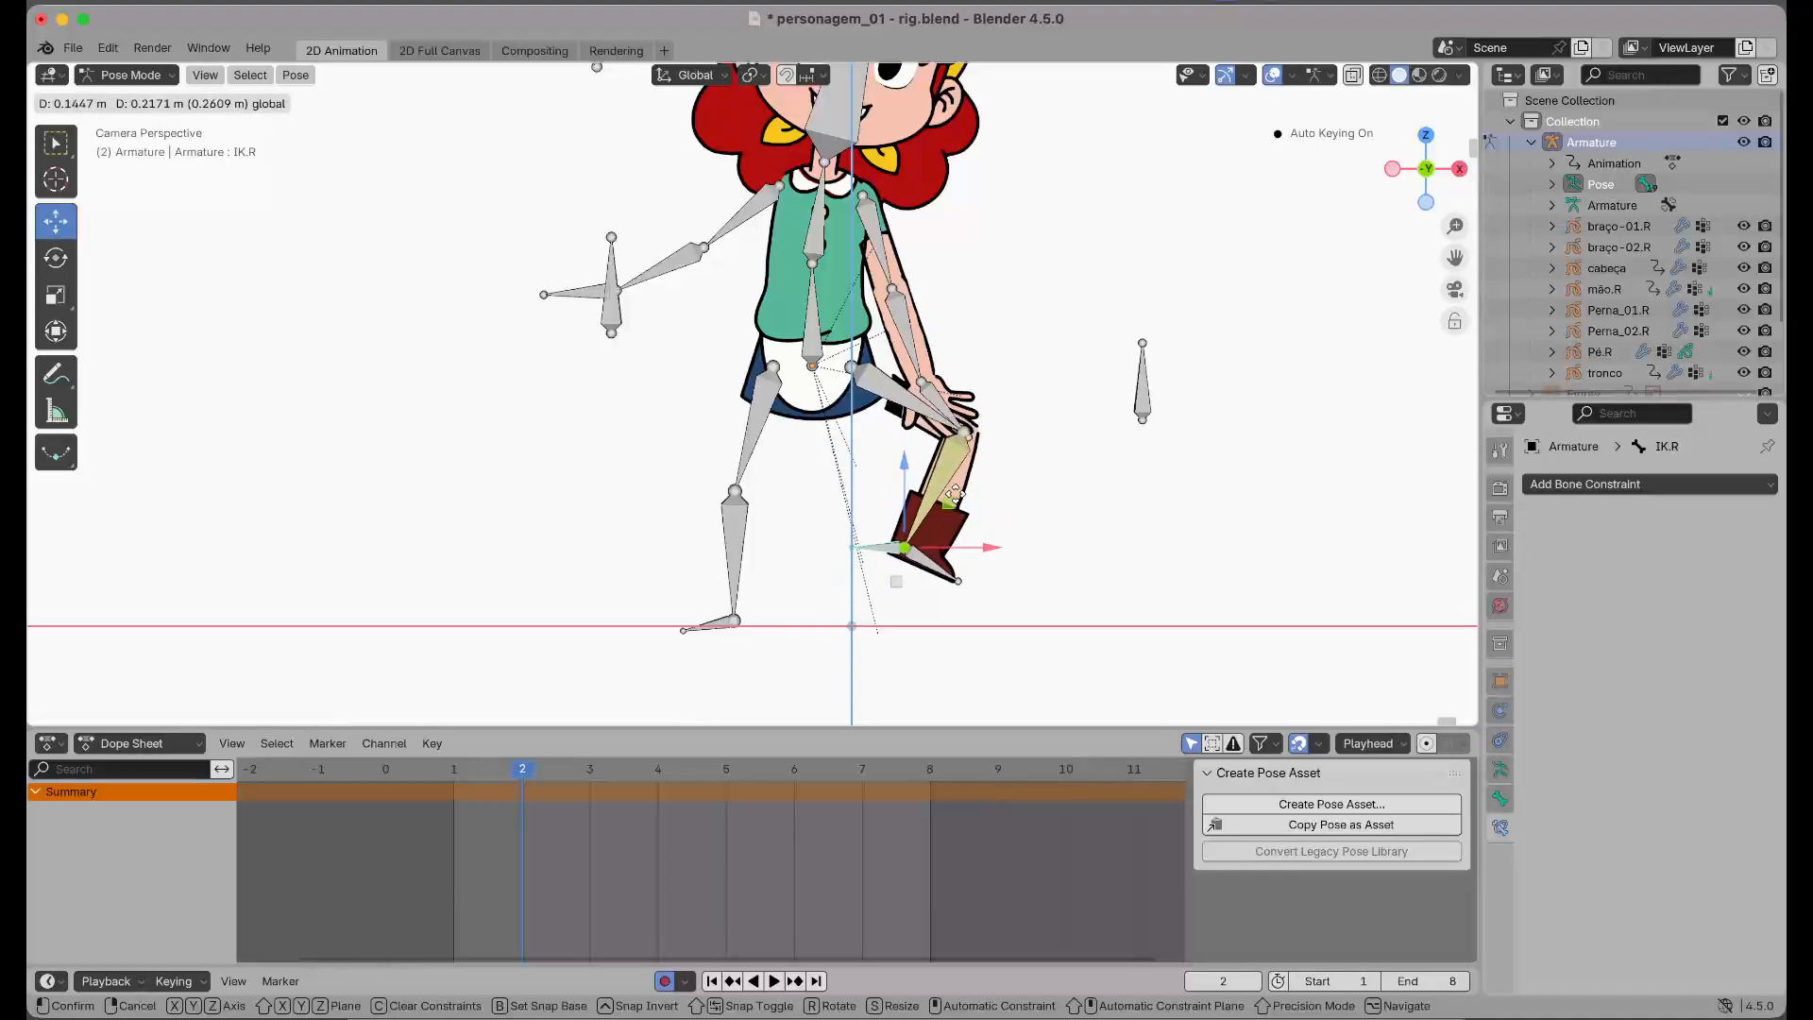
click(957, 500)
key(ctrl+z)
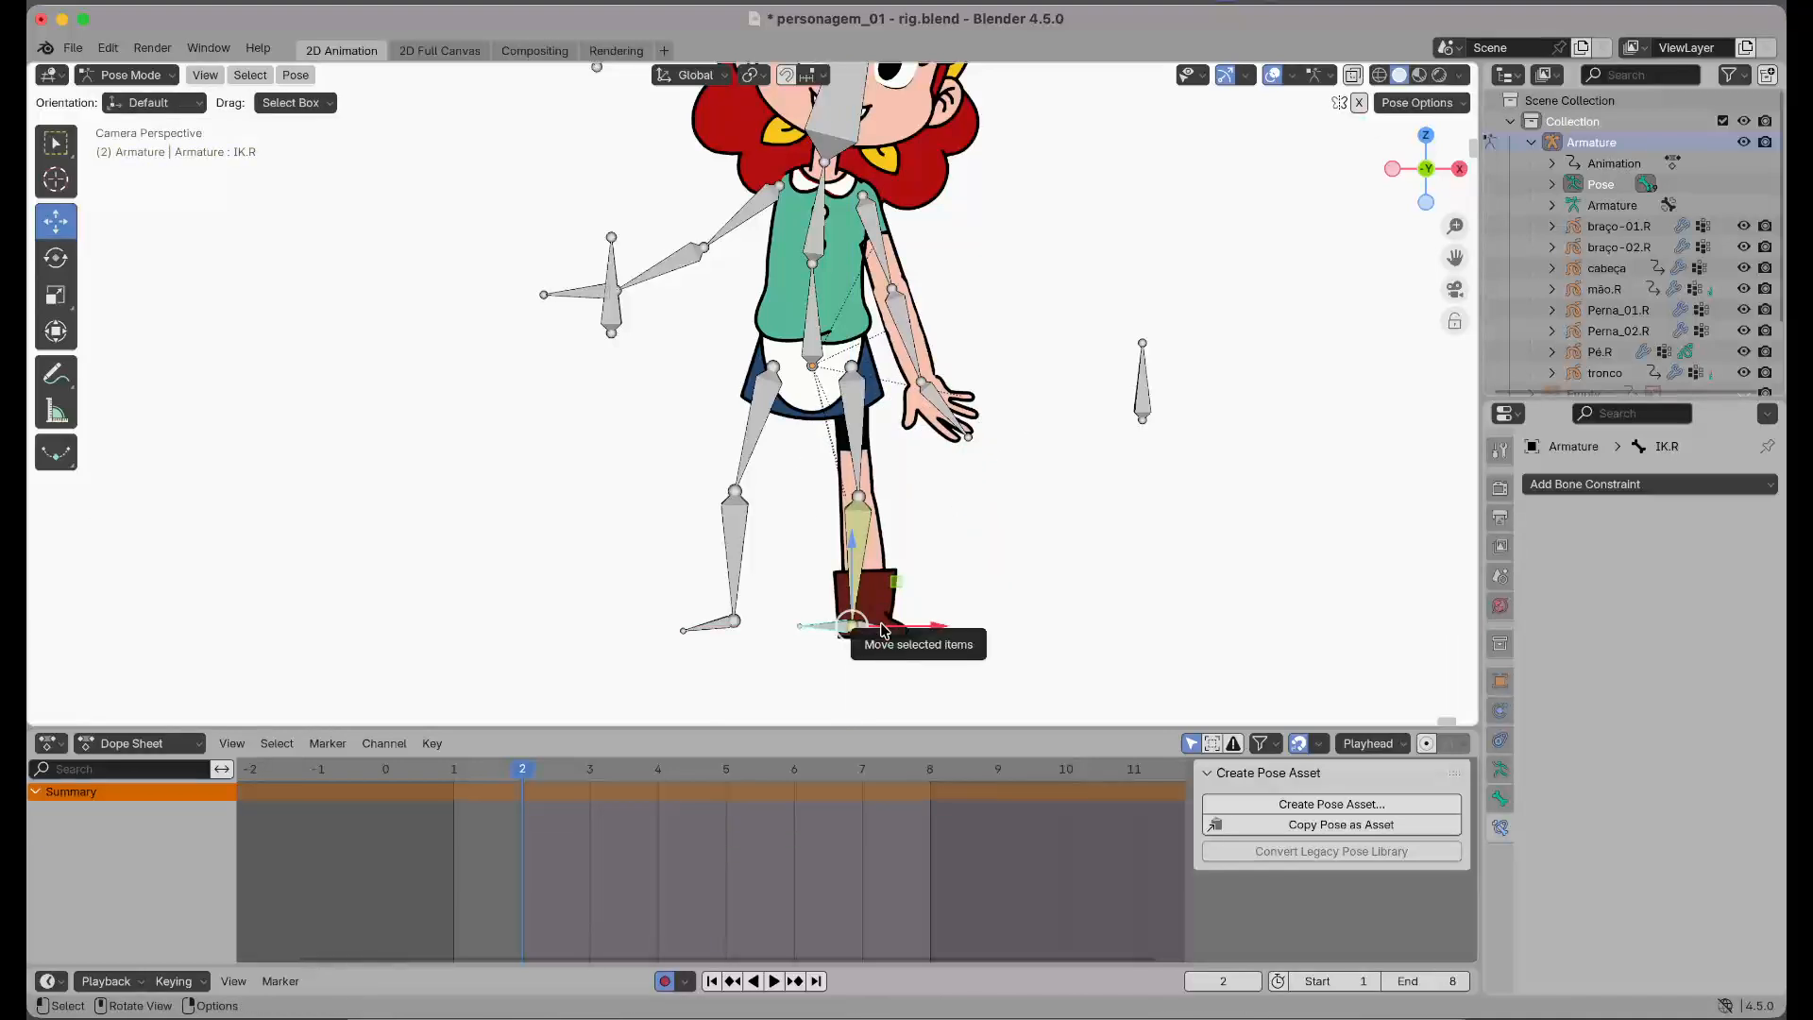
Lower the tronco_01 bone in two vertical moves of about 0.12 m each to test how the leg bends
click(812, 349)
drag(812, 302, 818, 352)
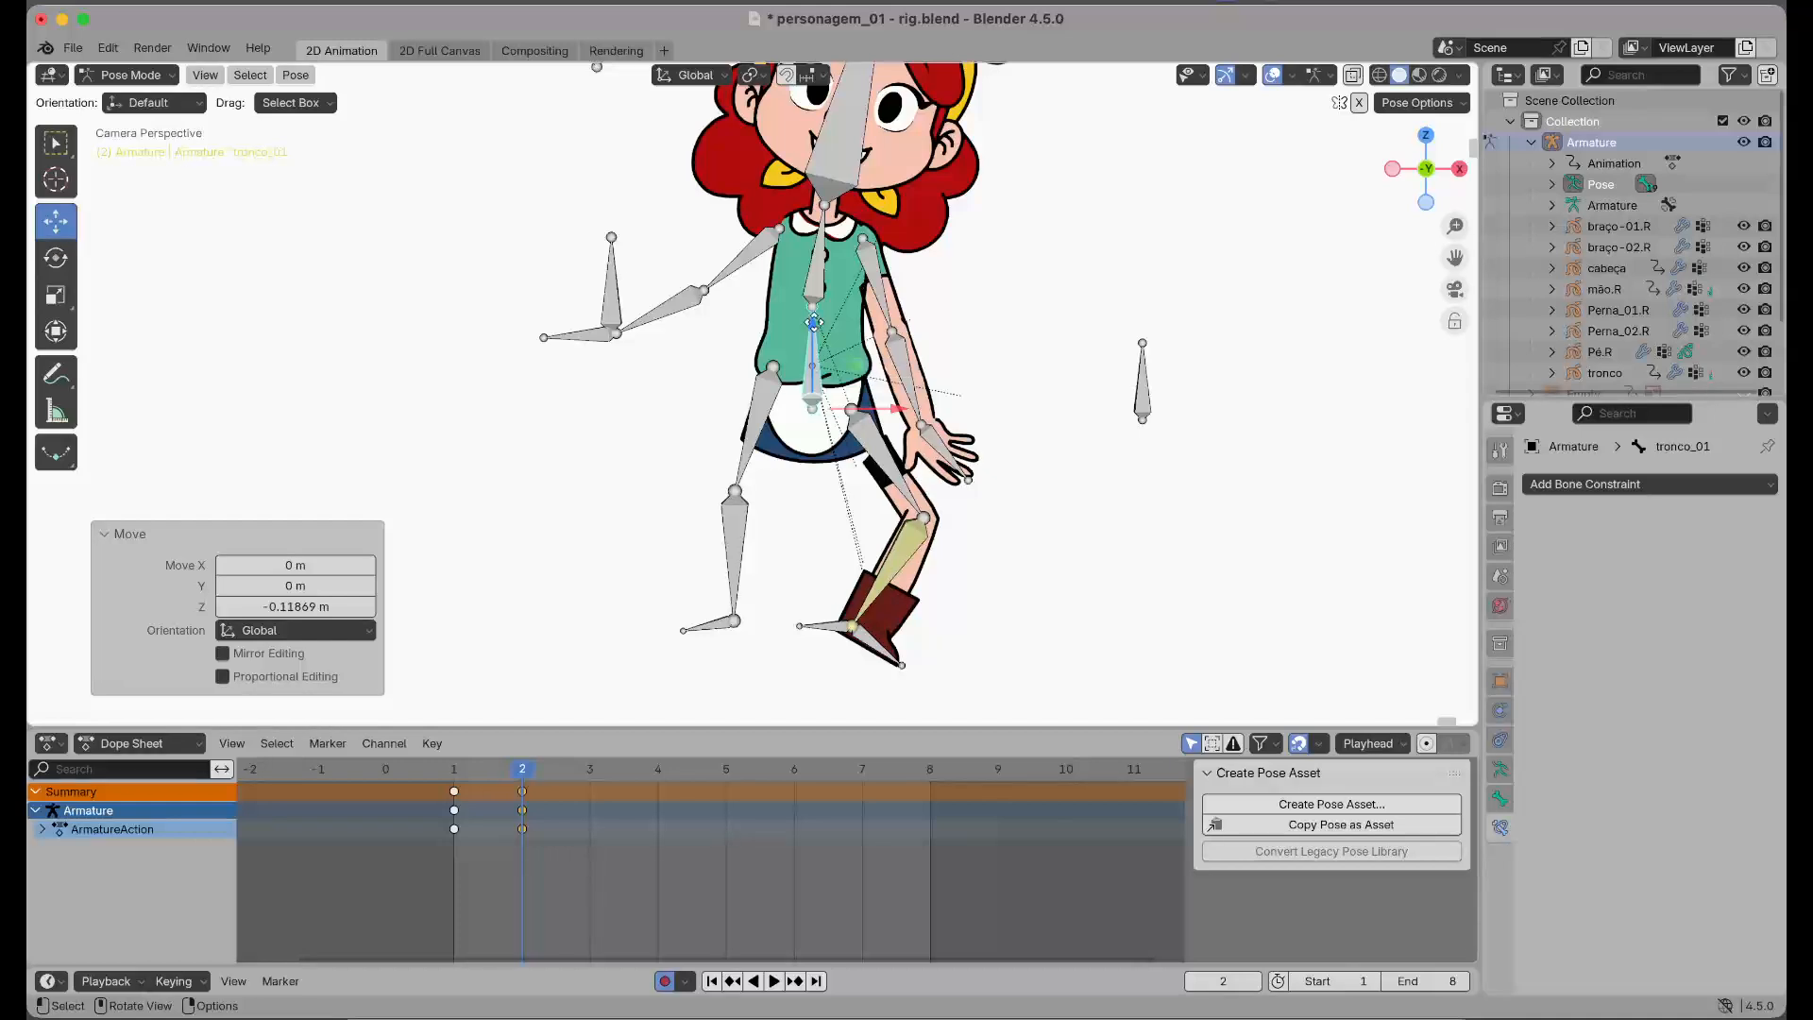
drag(822, 364, 927, 574)
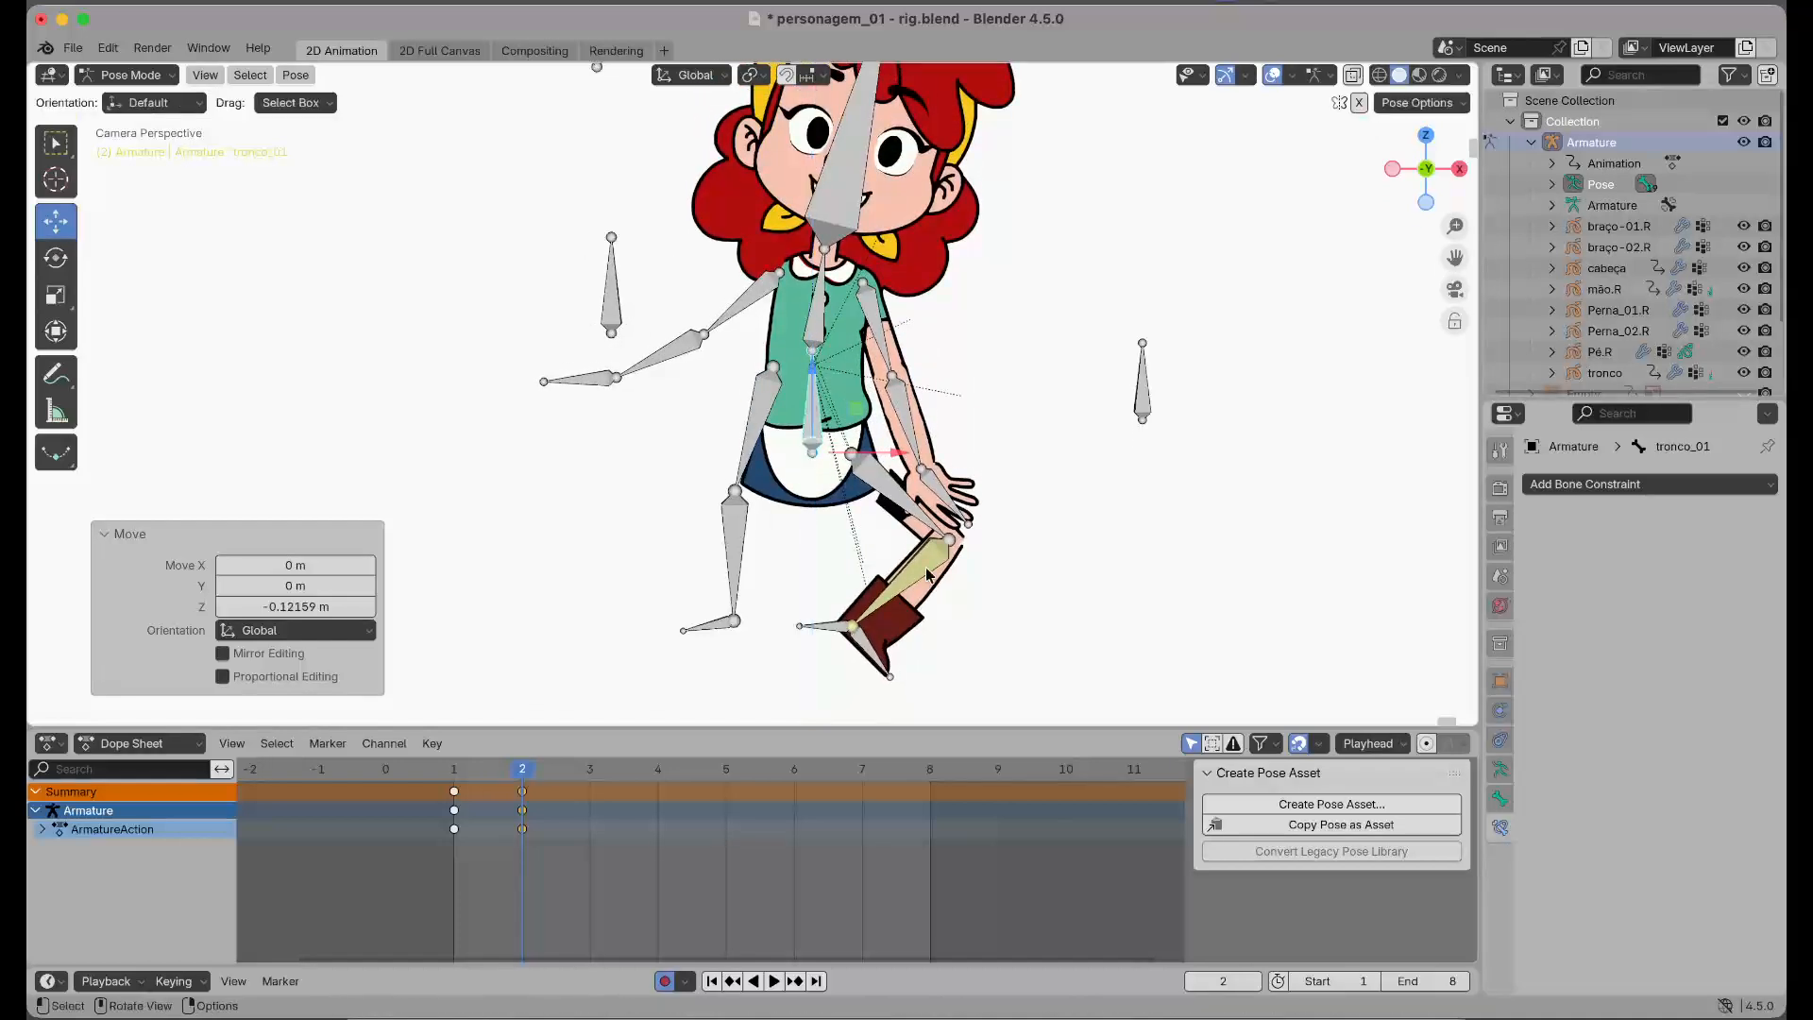
Rotate the Pé.R foot bone by about -41.7° to level it, and undo the rotation and the trunk moves
click(873, 651)
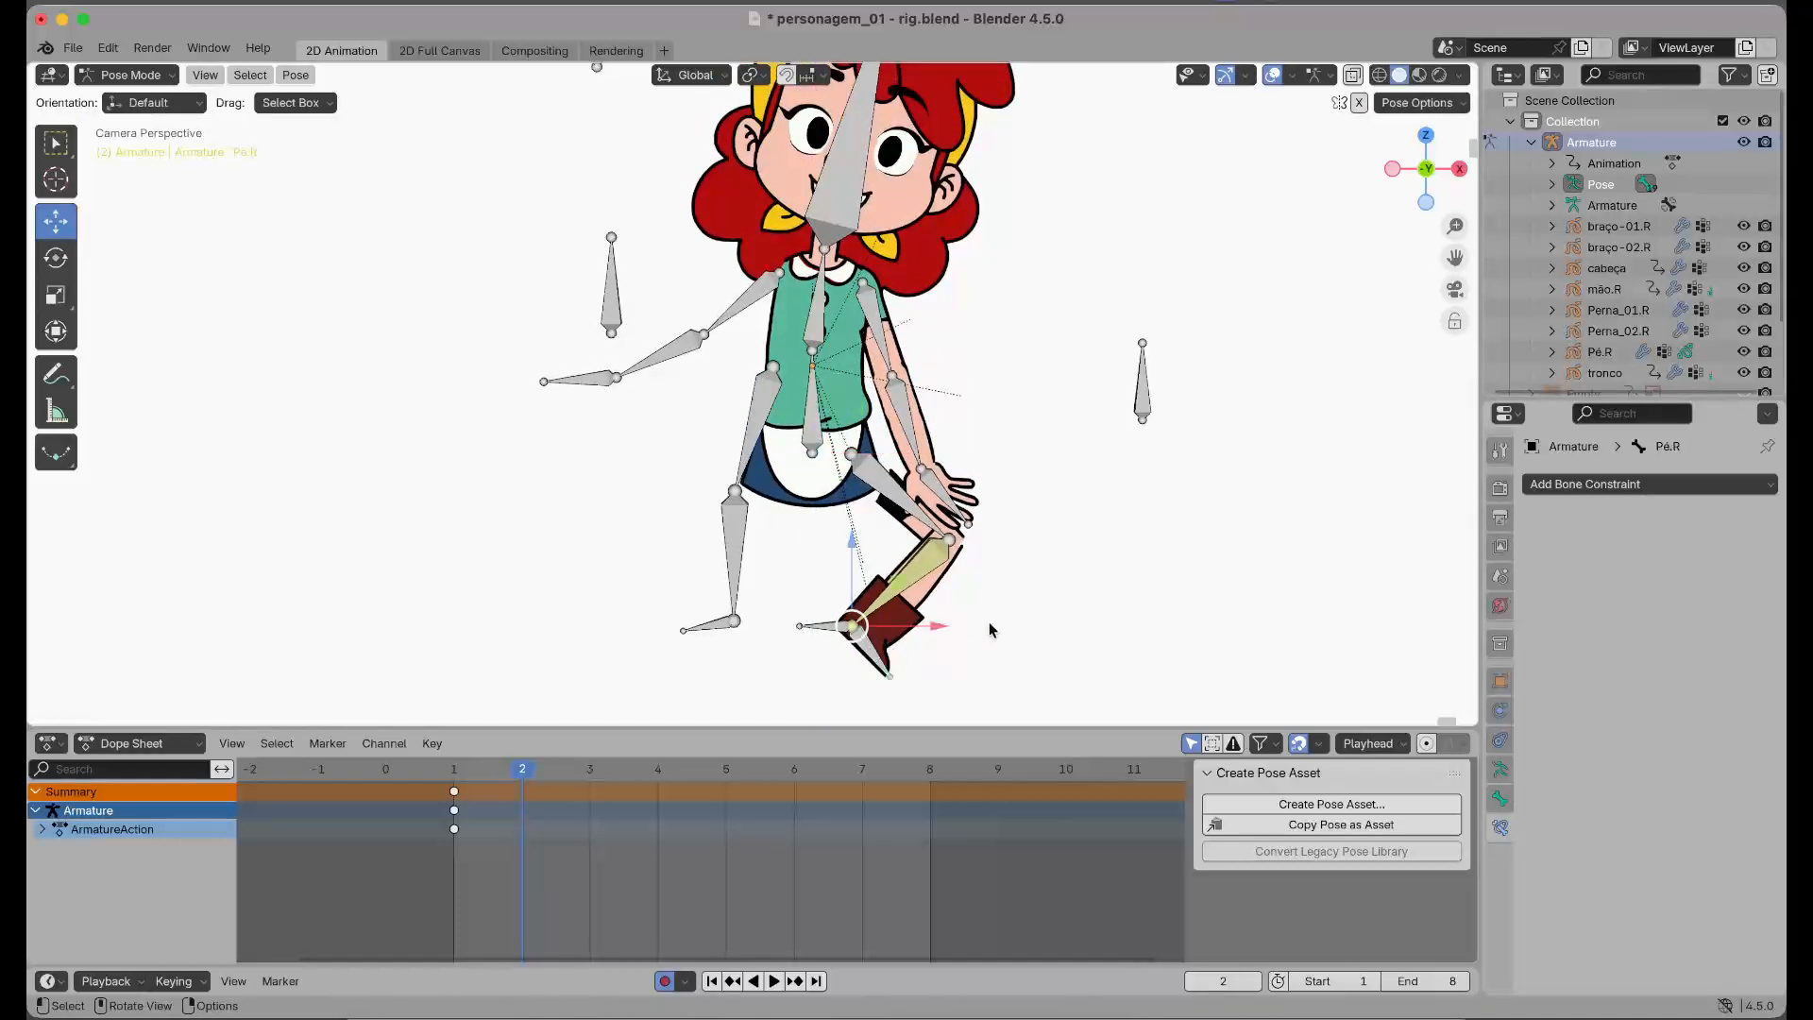
key(r)
click(972, 507)
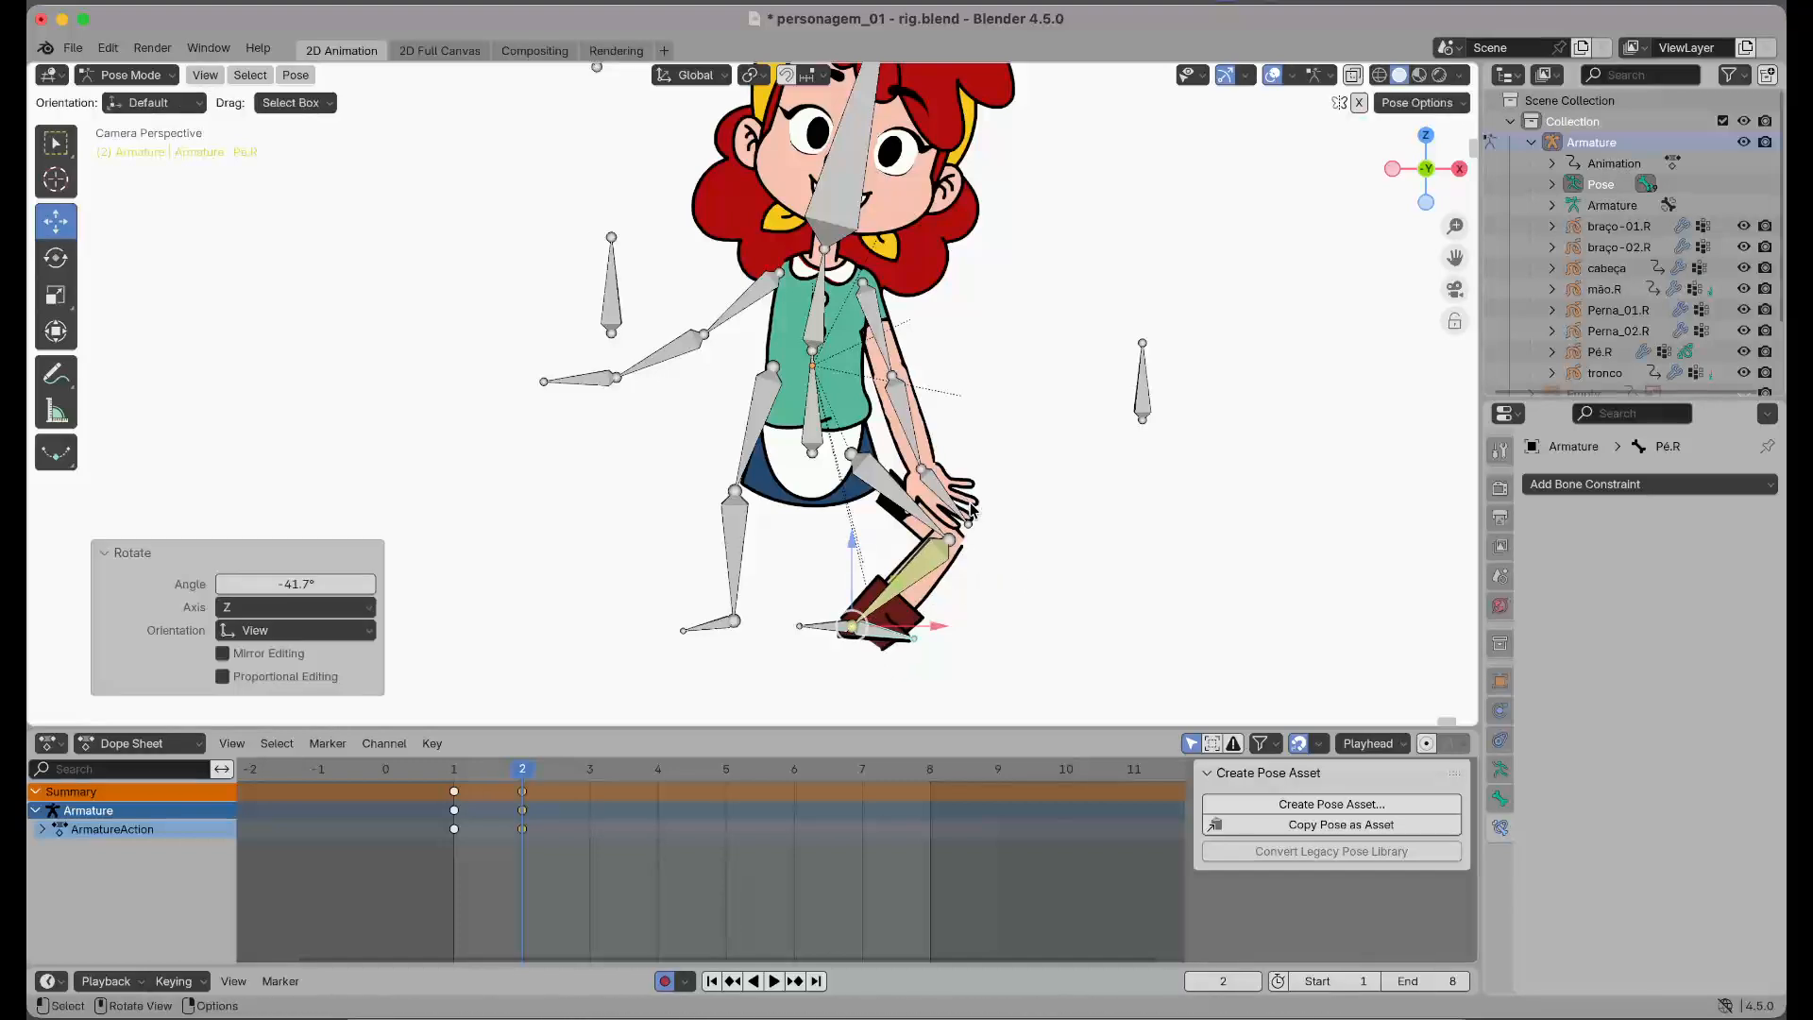
key(ctrl+z)
key(ctrl+z)
key(ctrl+z)
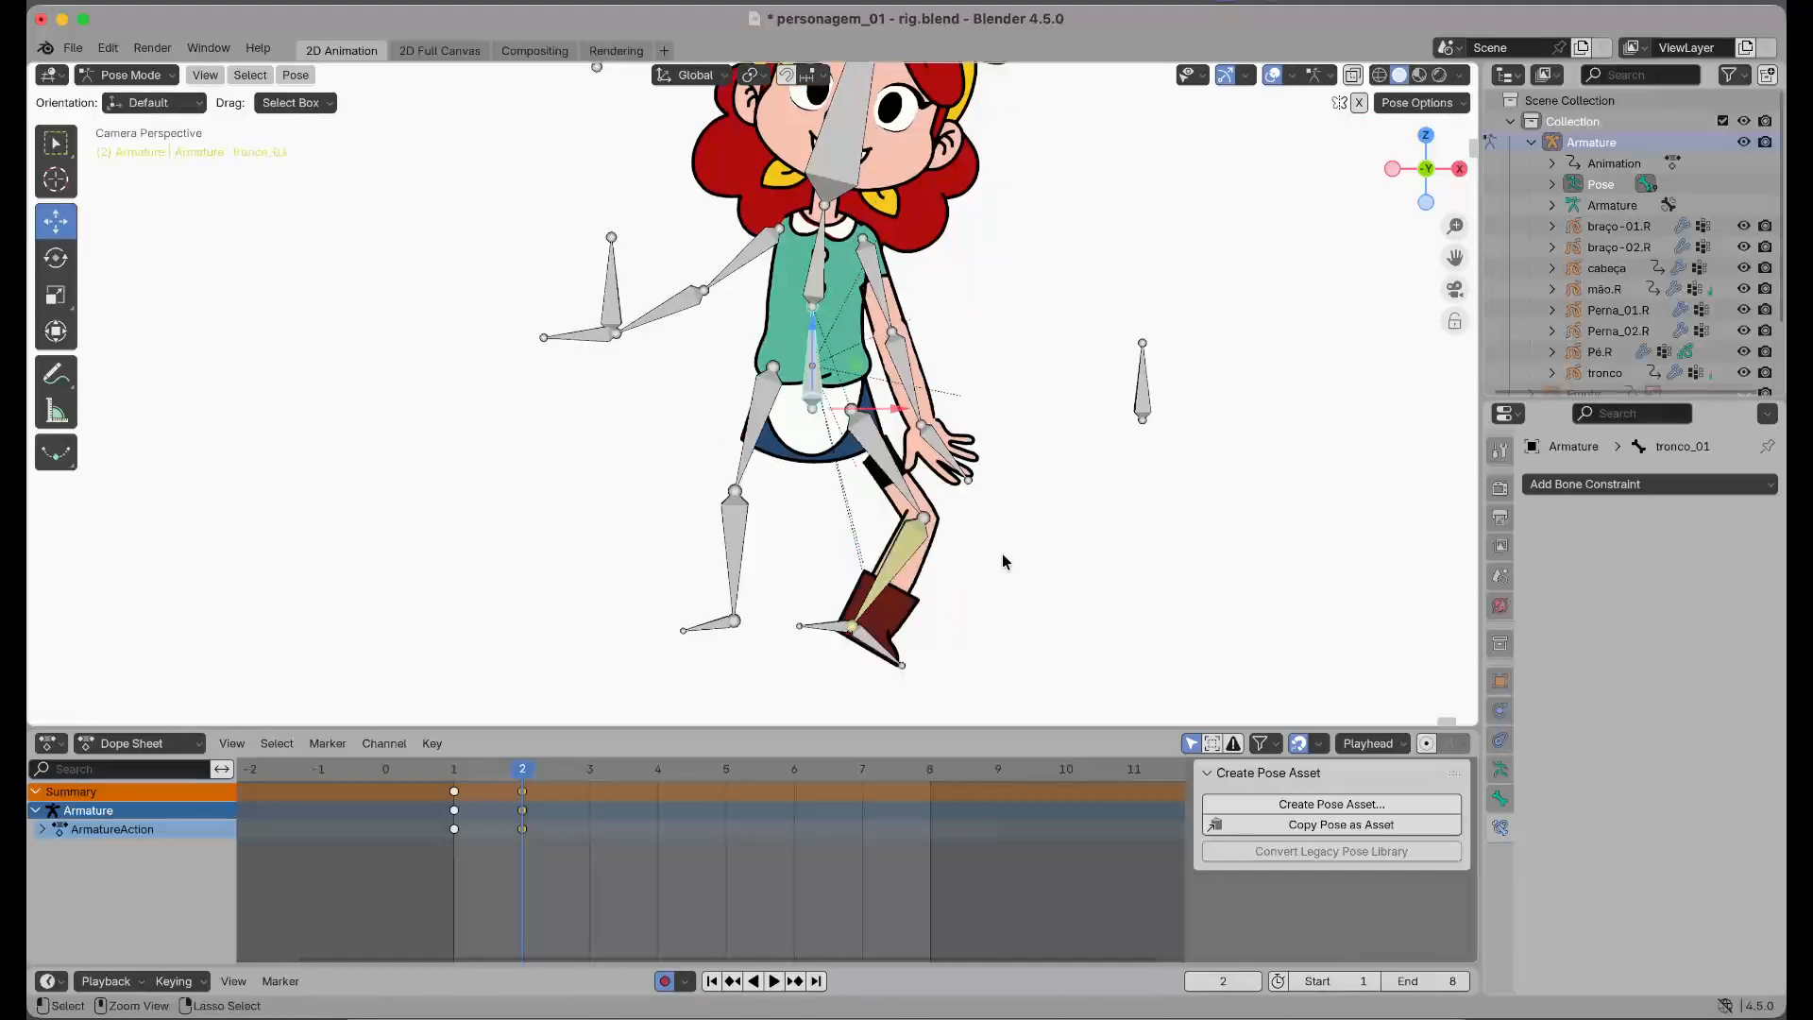
key(ctrl+z)
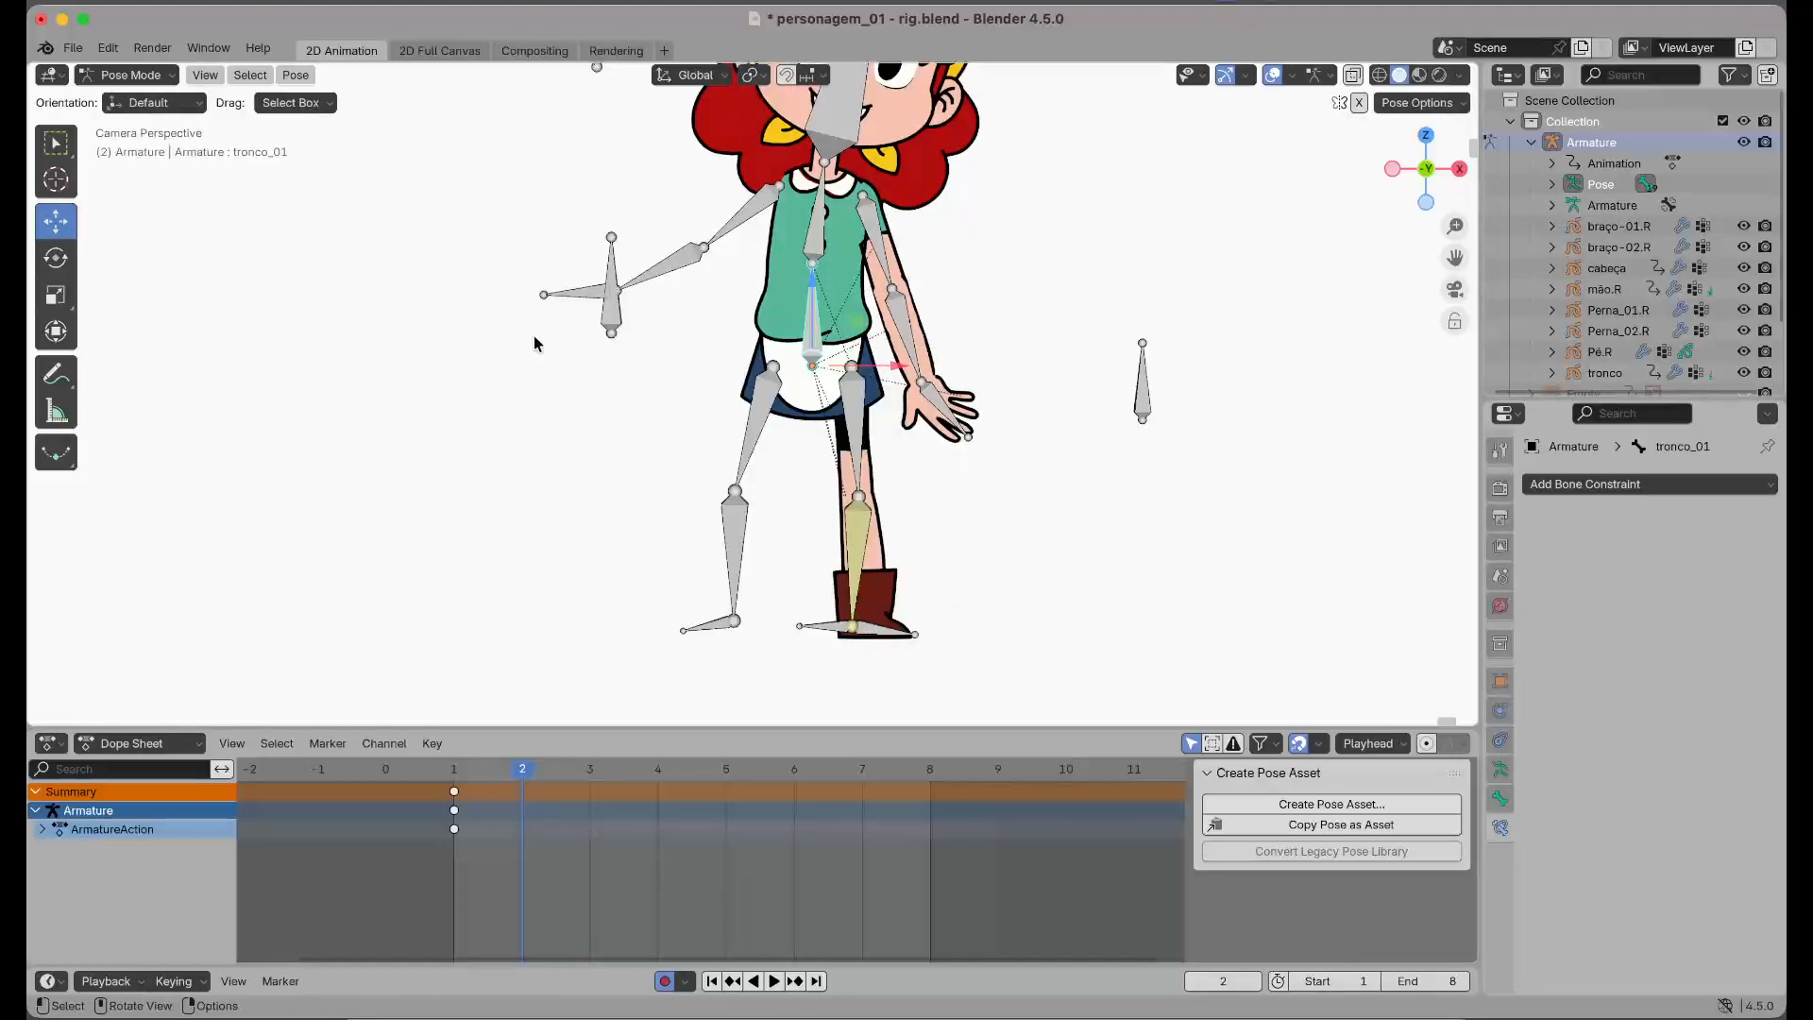
Clear the parent of the Pé.R foot bone in Edit Mode and return to Pose Mode
click(138, 76)
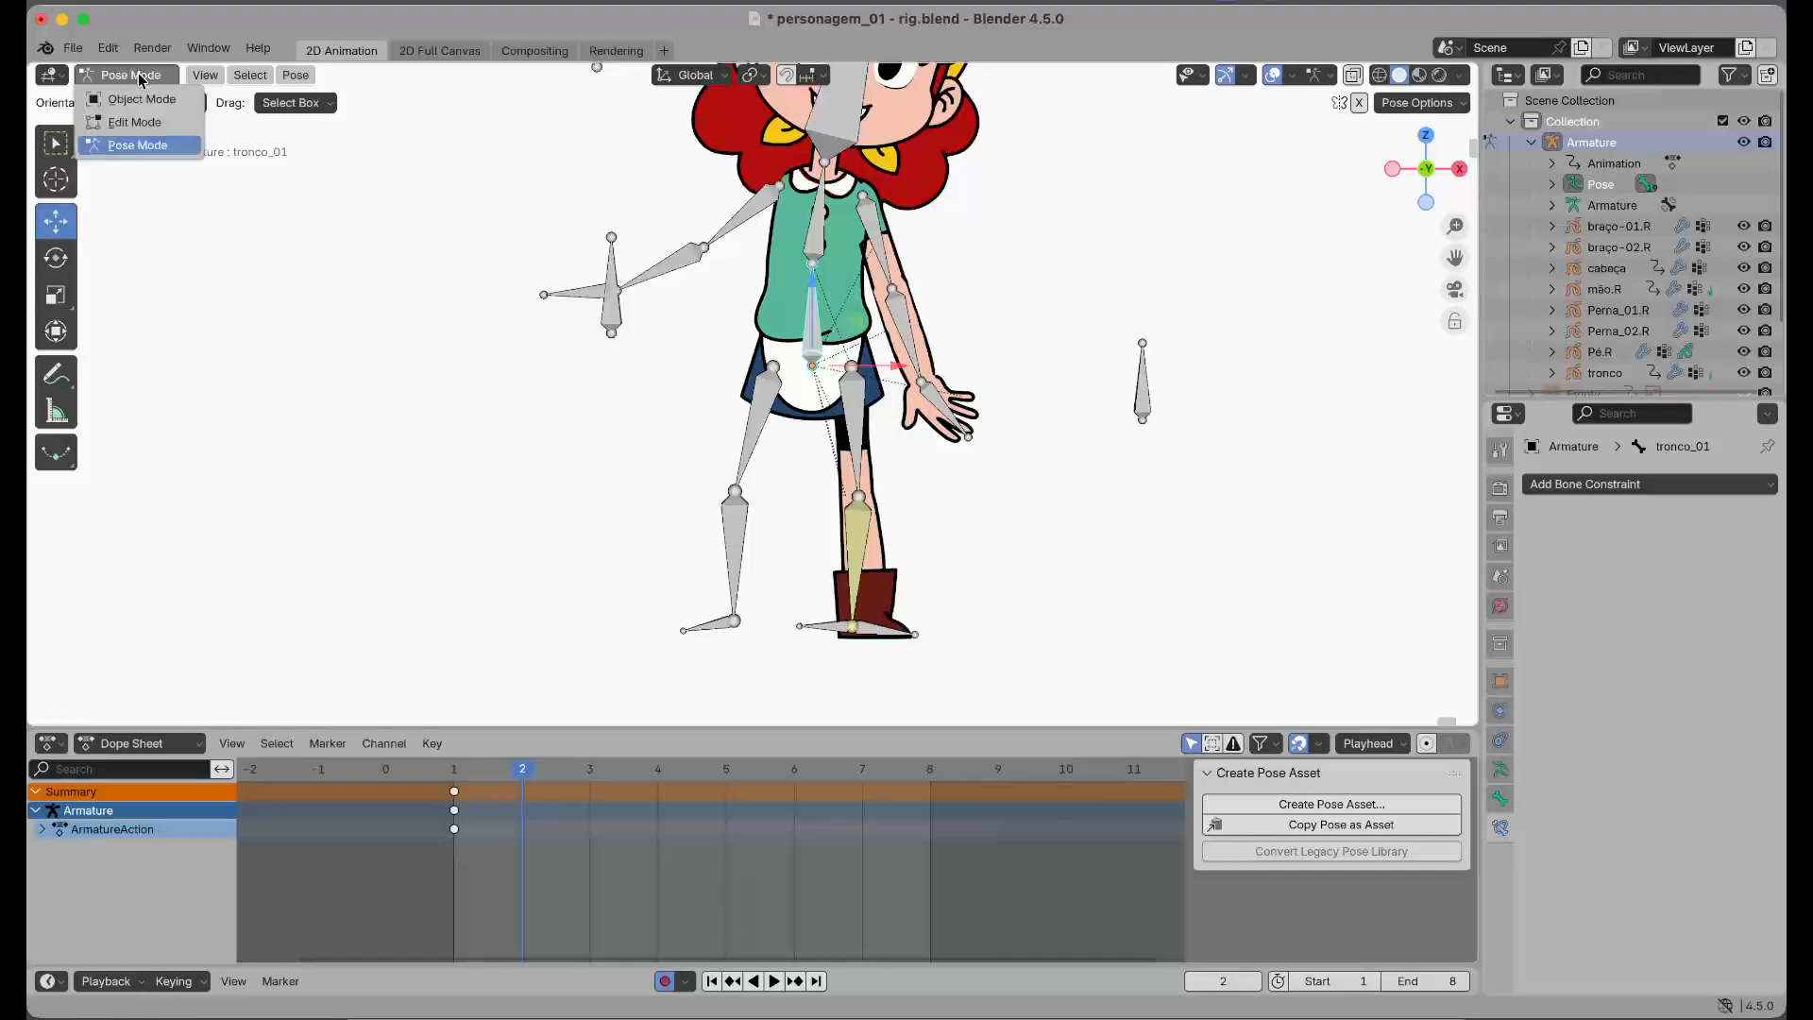
click(134, 122)
click(877, 629)
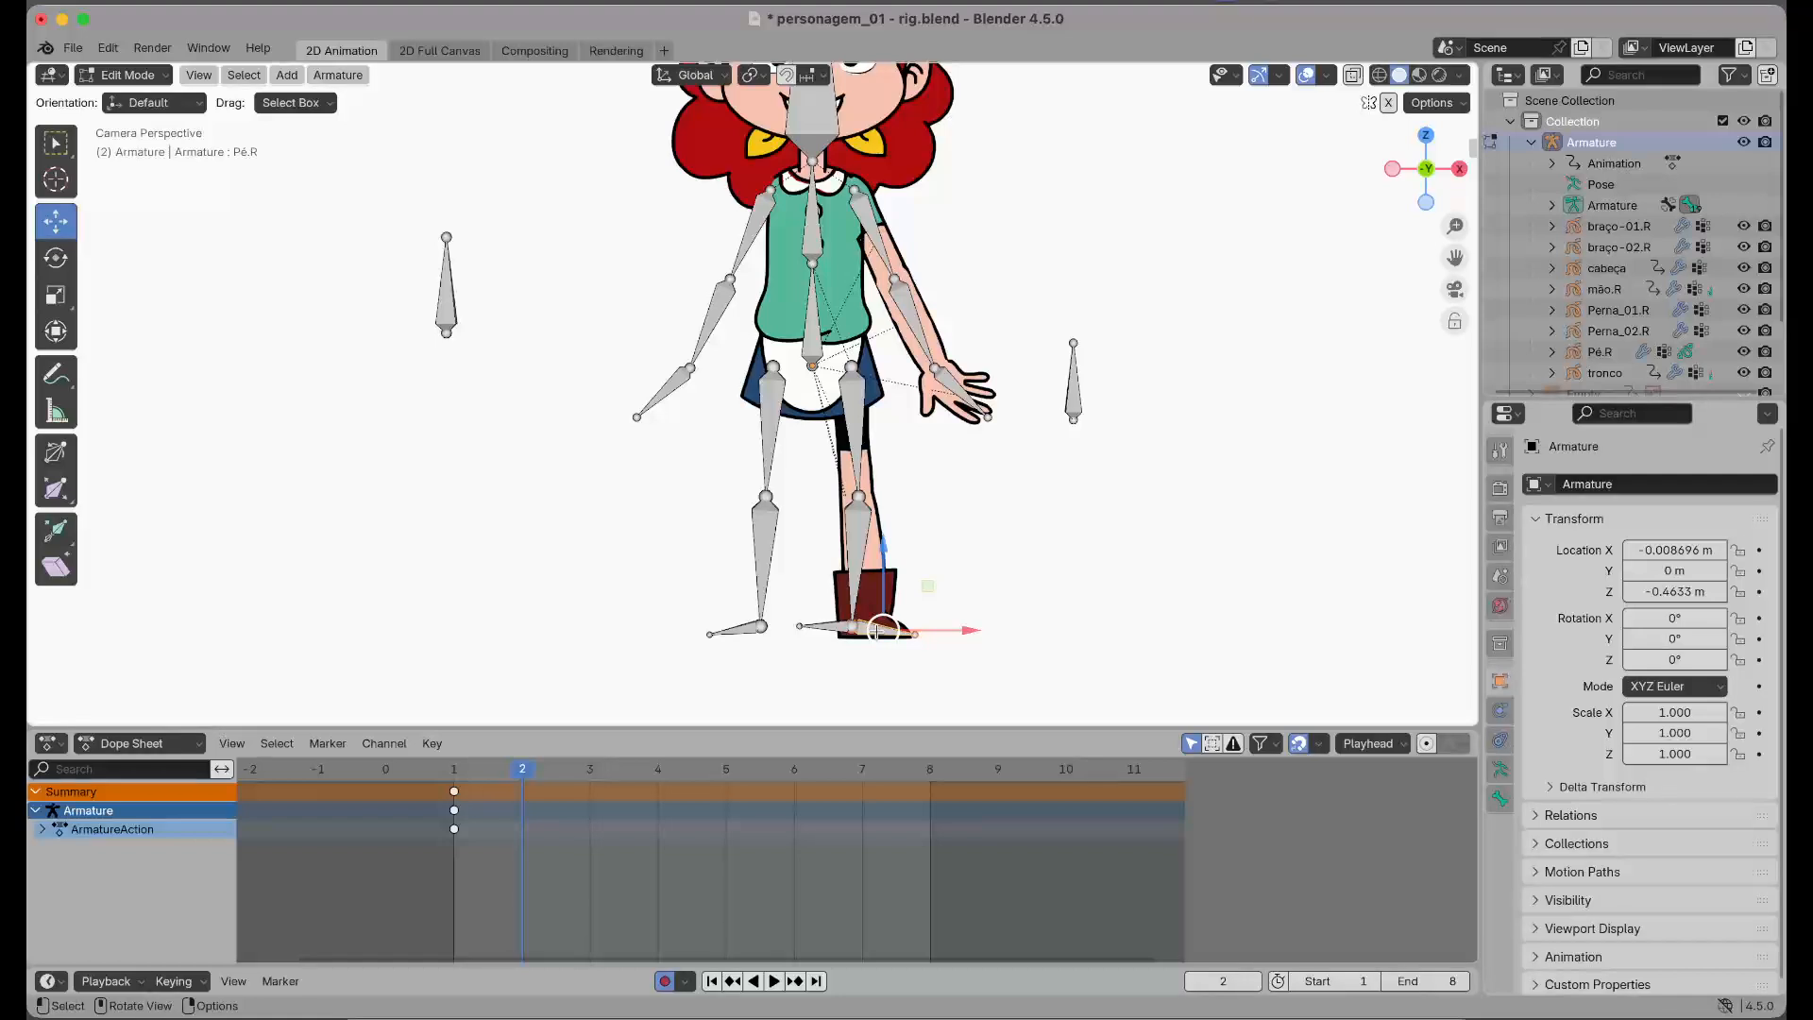
key(alt)
key(alt+p)
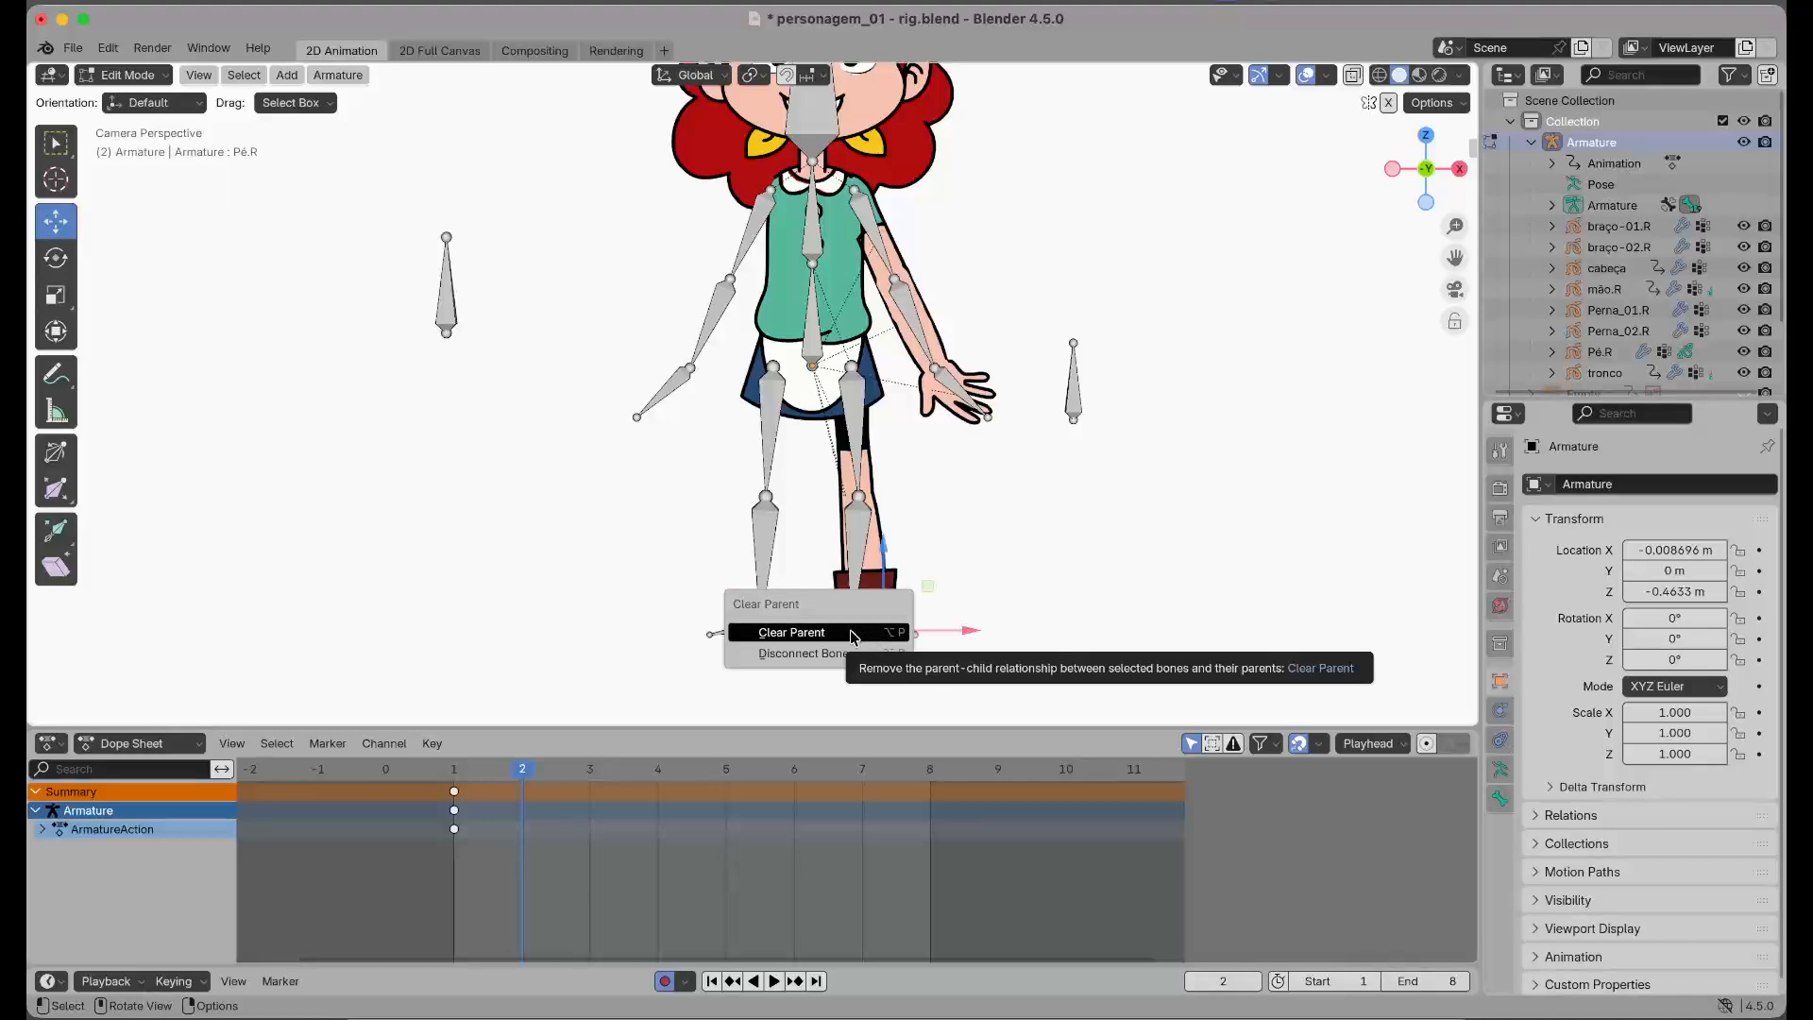
click(816, 638)
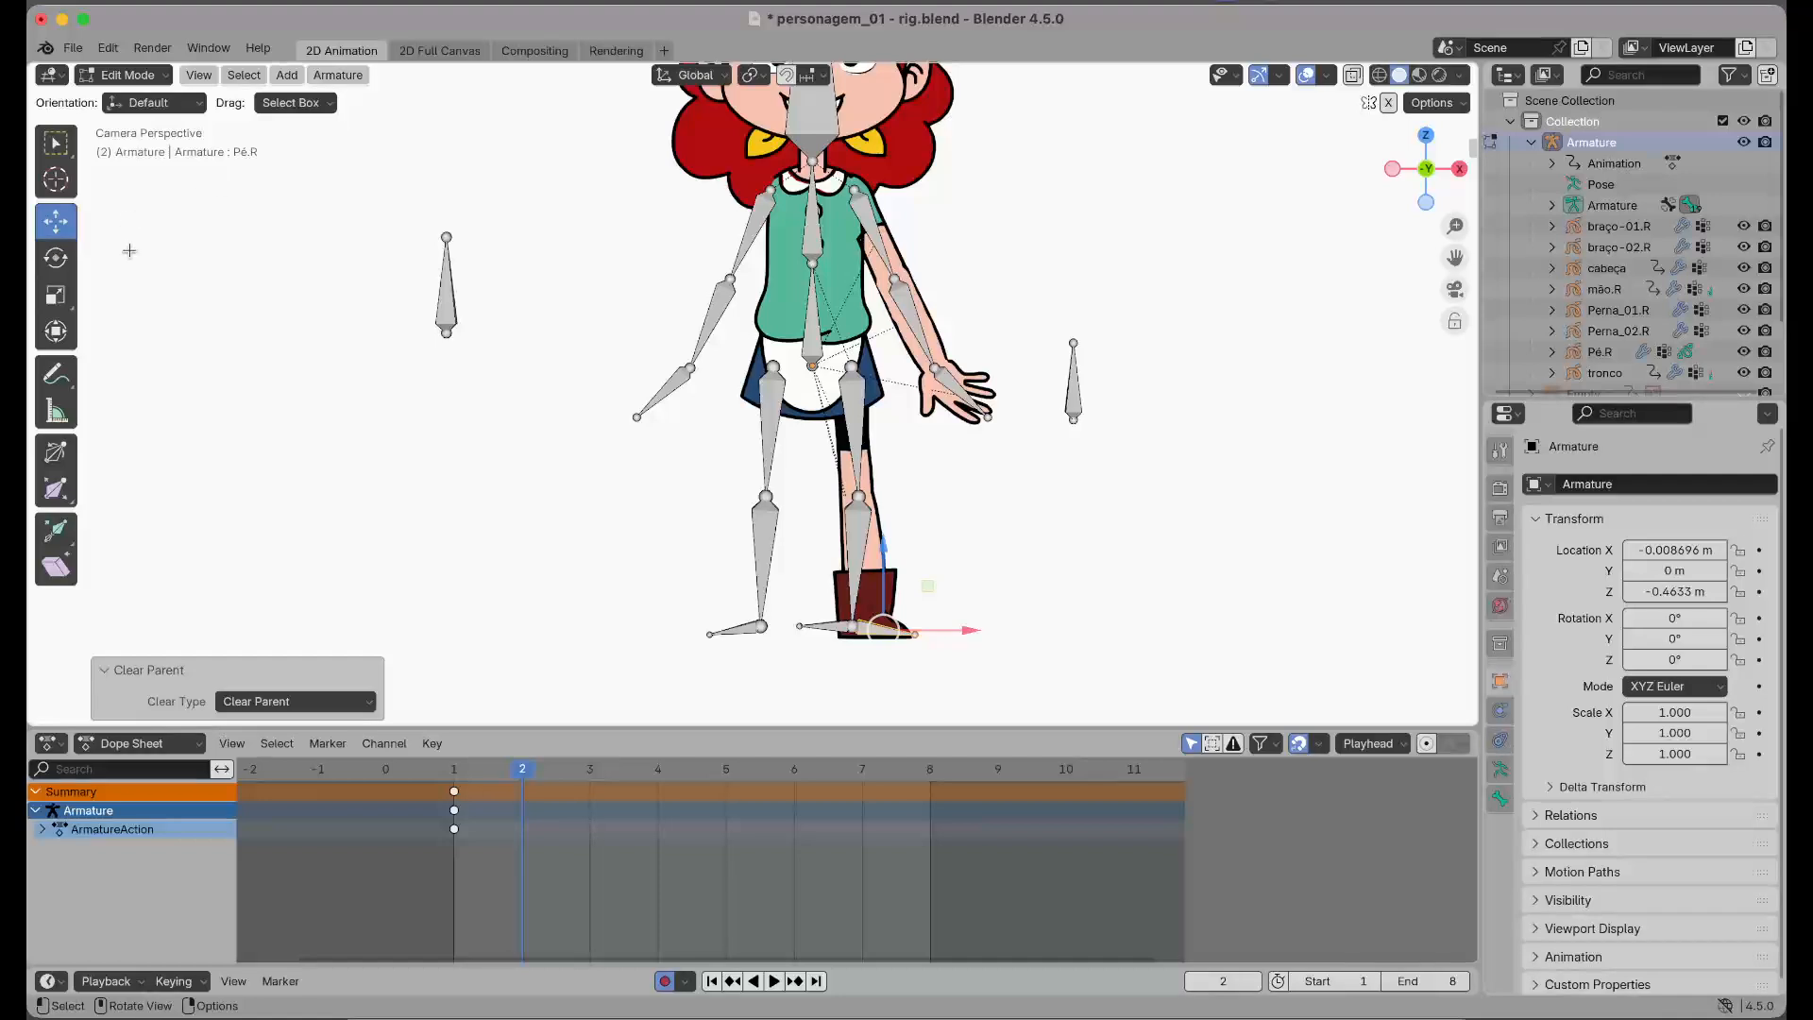
click(128, 76)
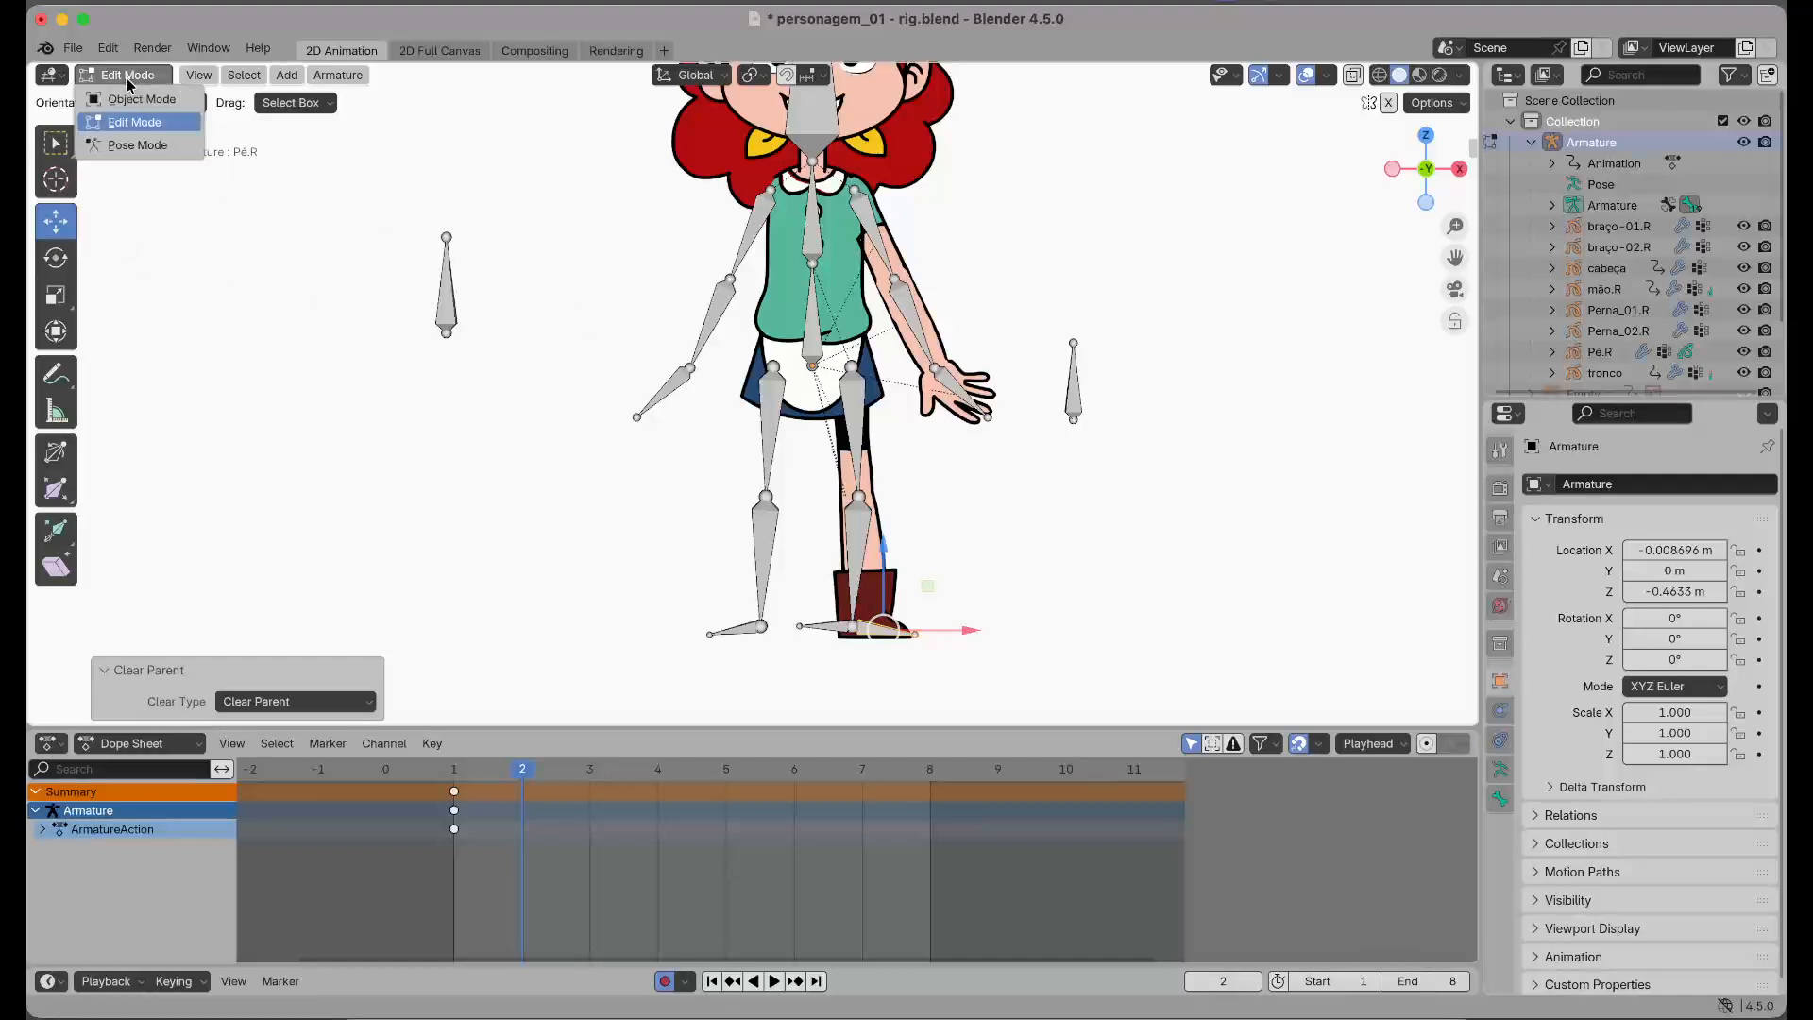
click(133, 145)
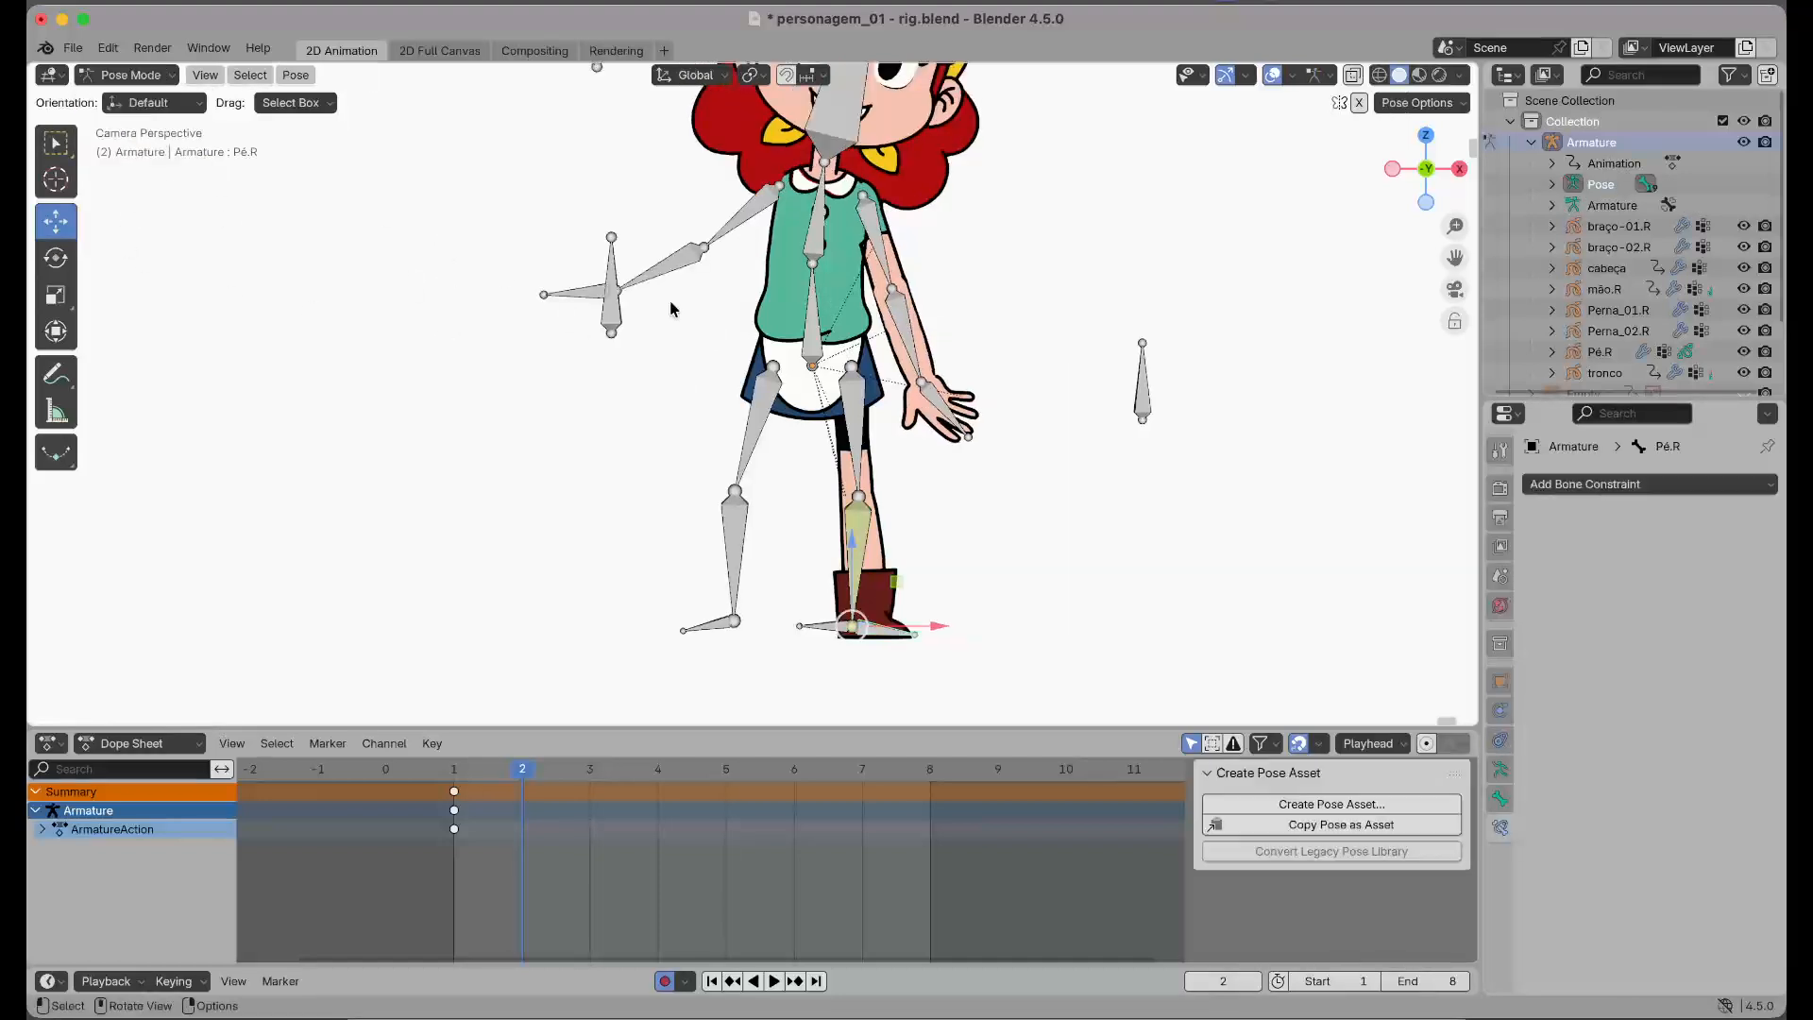
Test the unparented foot by moving the tronco_01 bone vertically, and undo the move
click(819, 323)
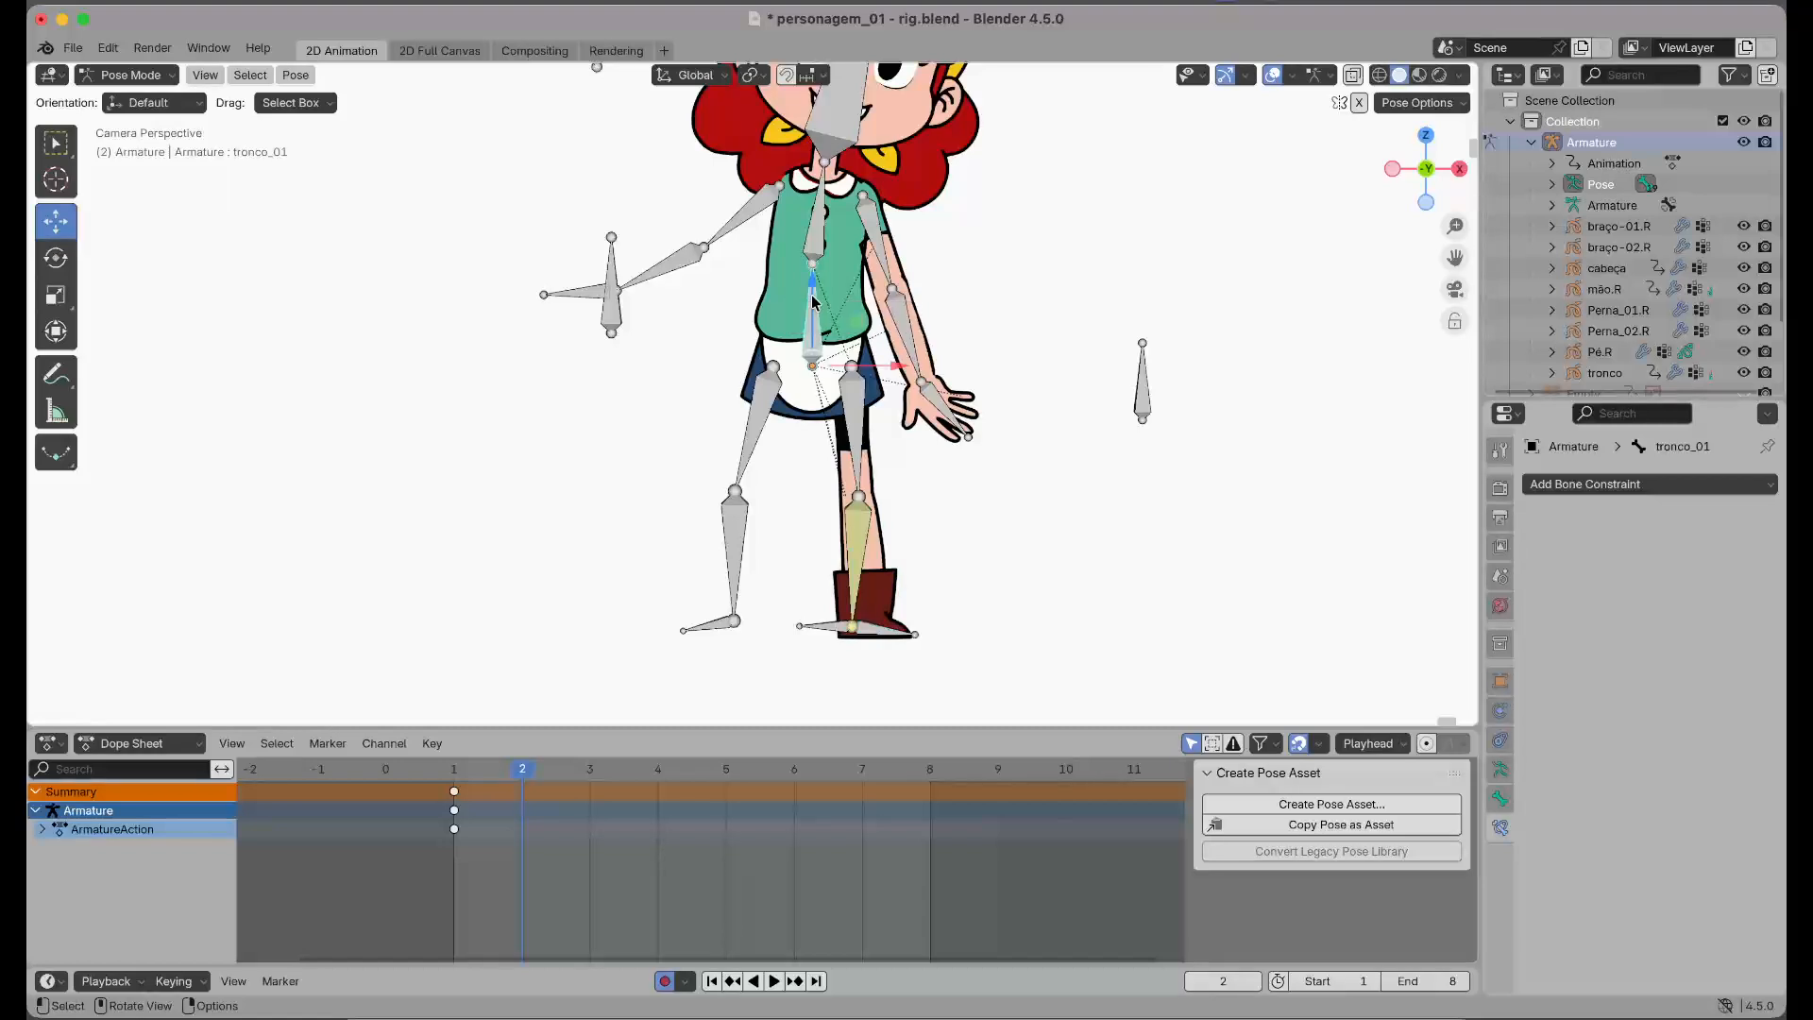
drag(814, 300, 812, 291)
key(ctrl+z)
Add a Copy Location bone constraint to the Pé.R foot bone
click(876, 639)
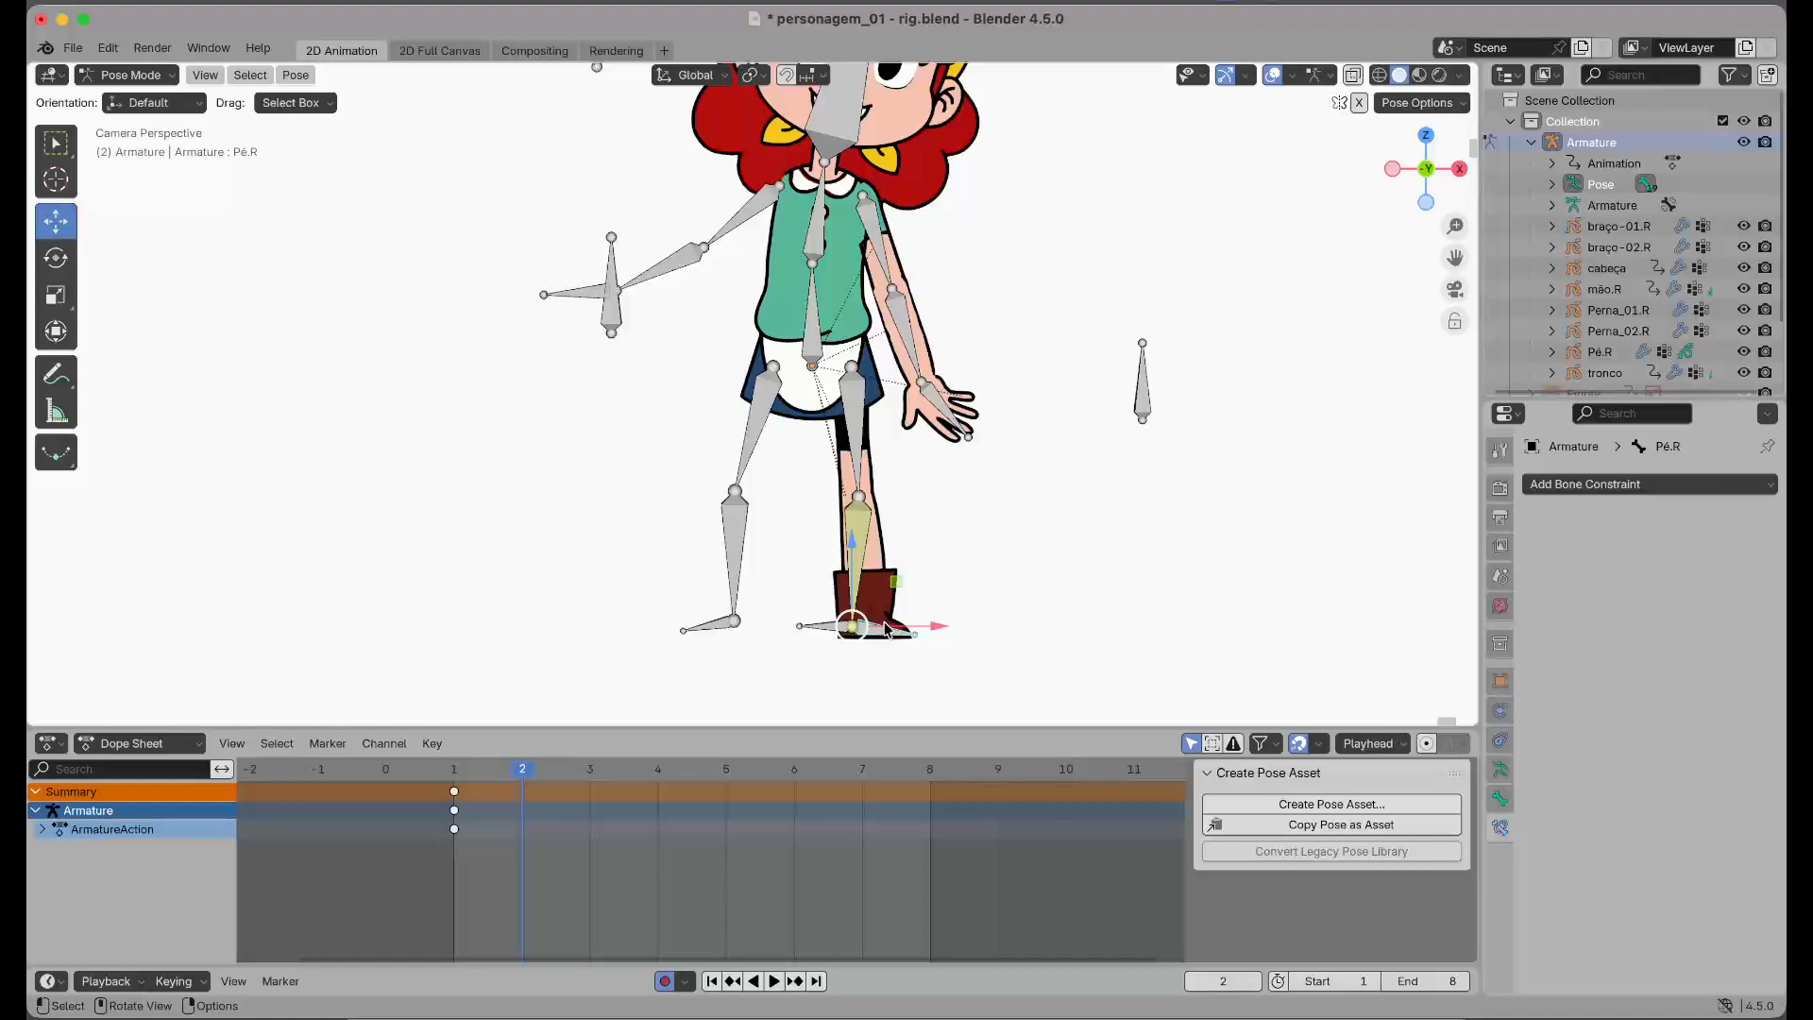
click(858, 567)
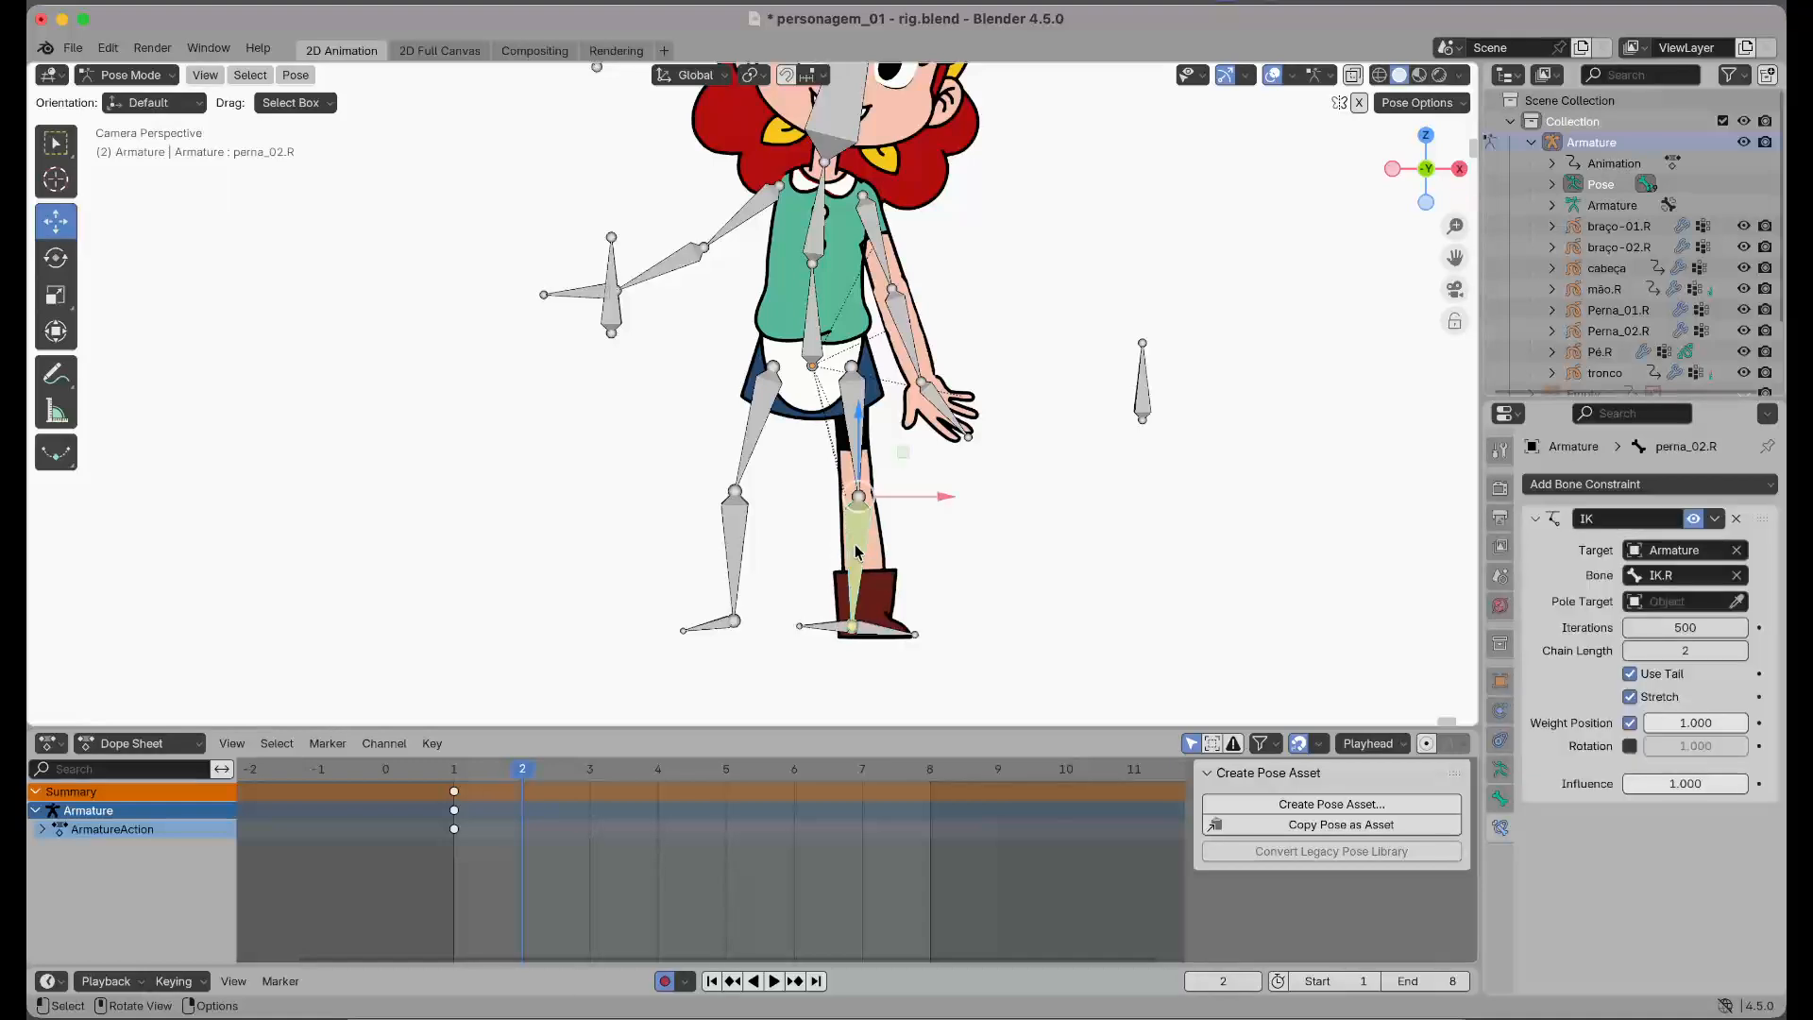
click(870, 631)
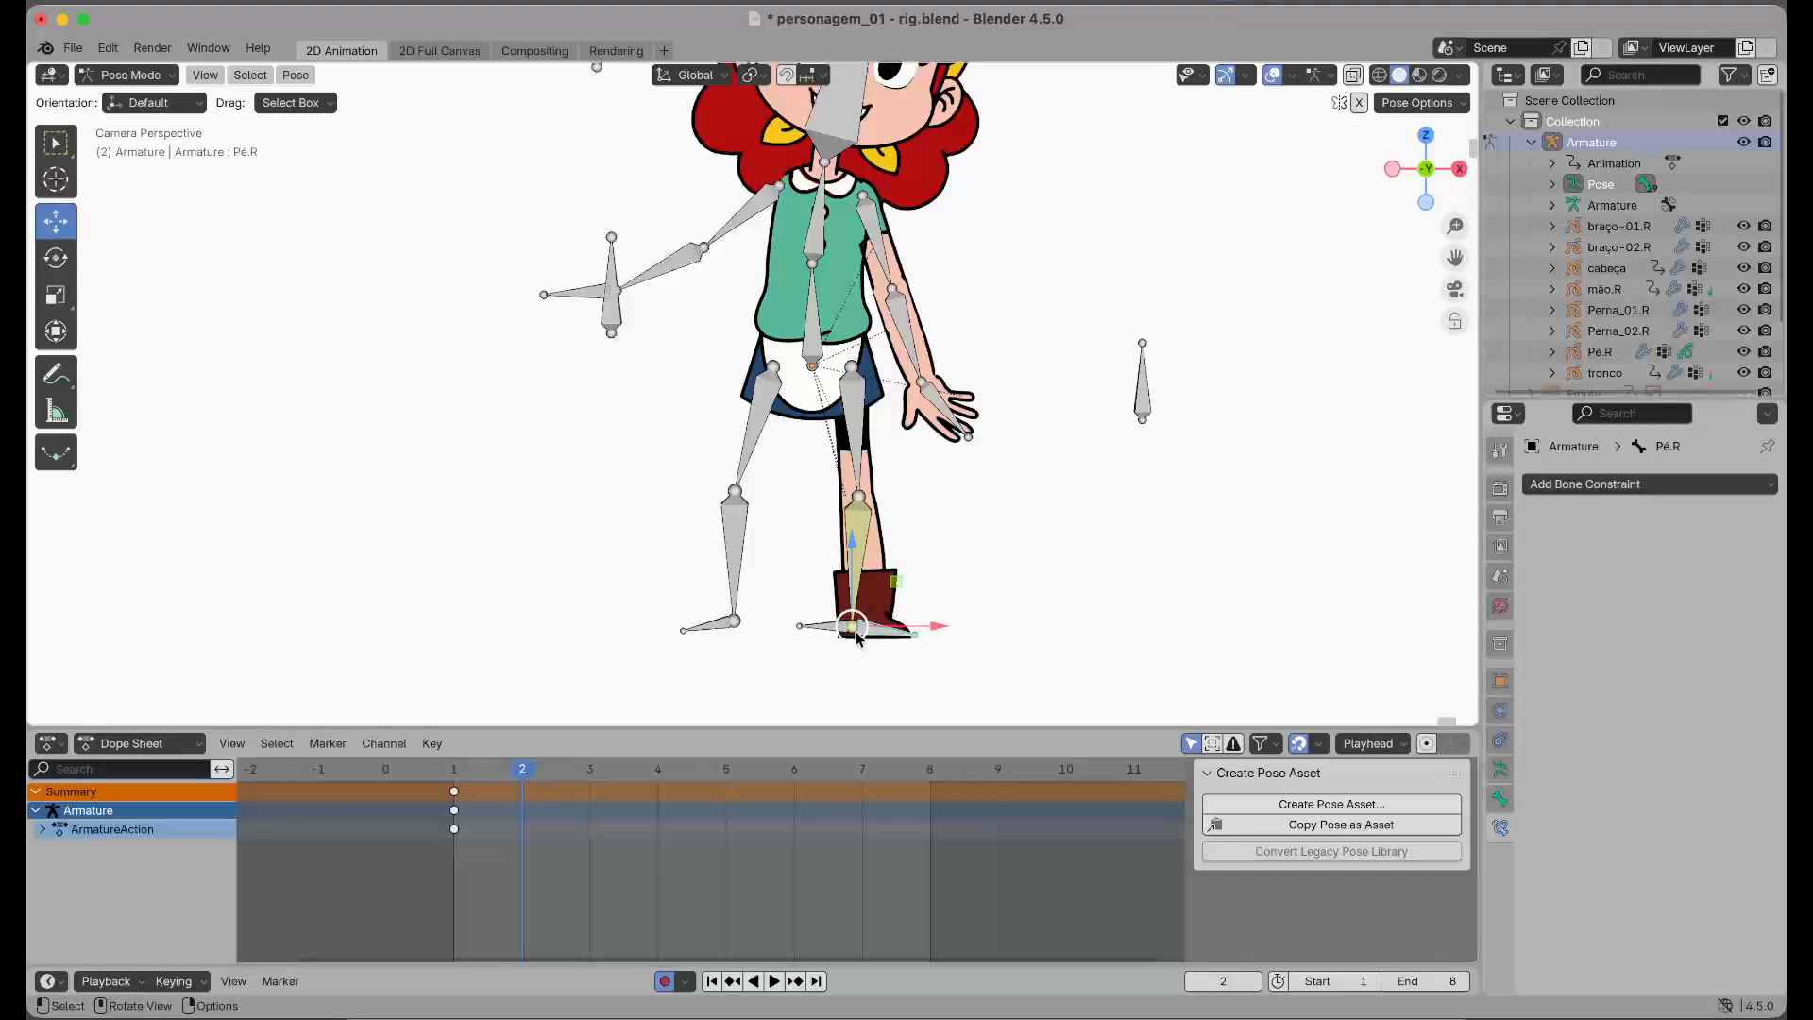
scroll(865, 642, up, 2)
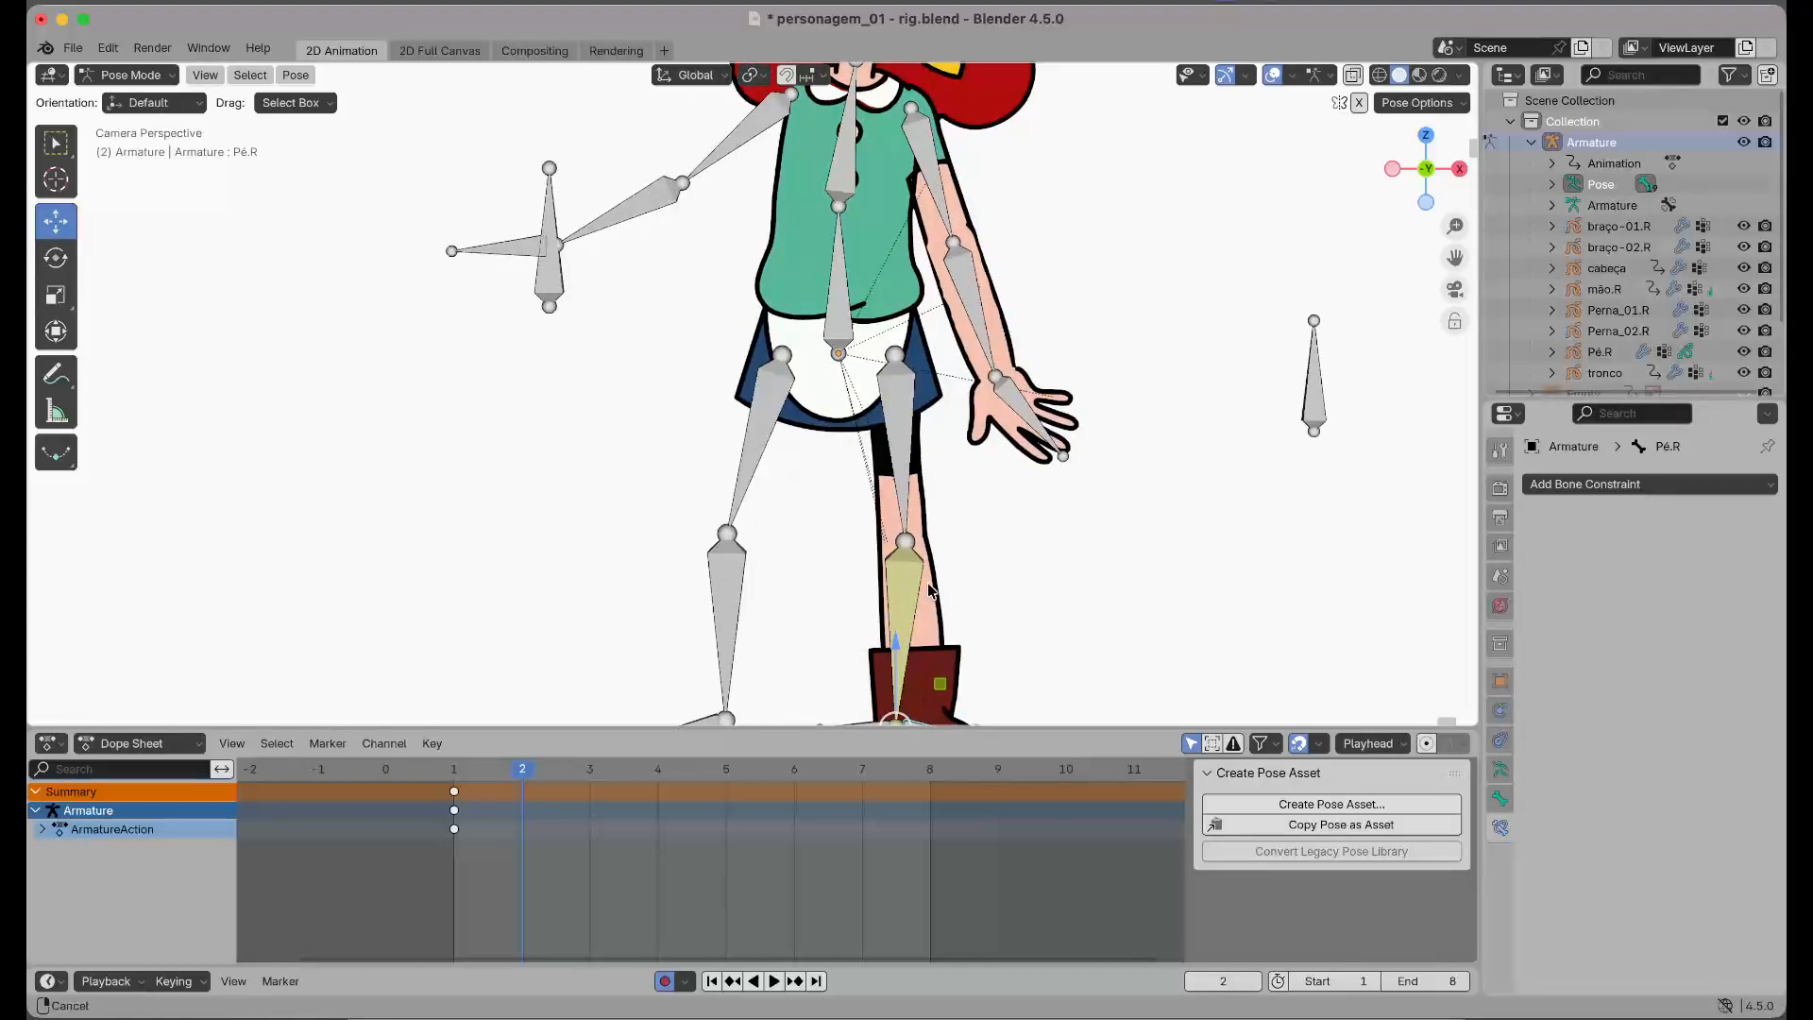
shift+middle_drag(865, 642, 828, 455)
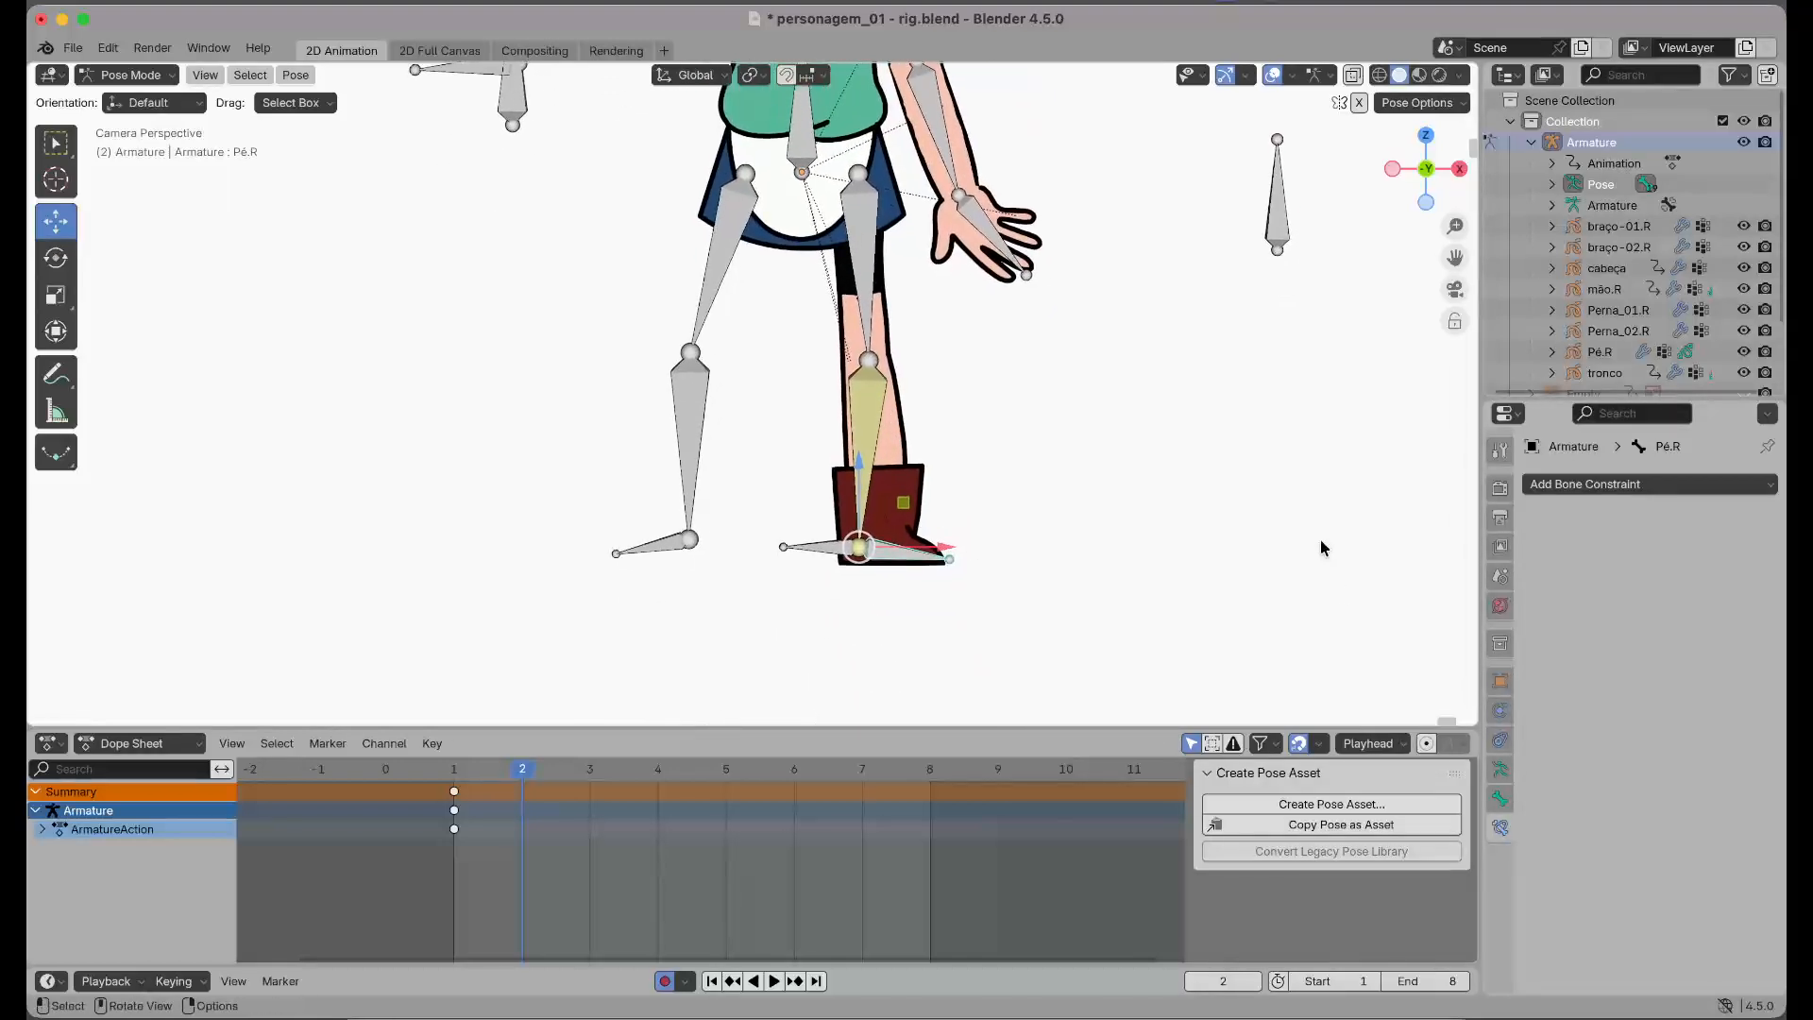
click(1616, 489)
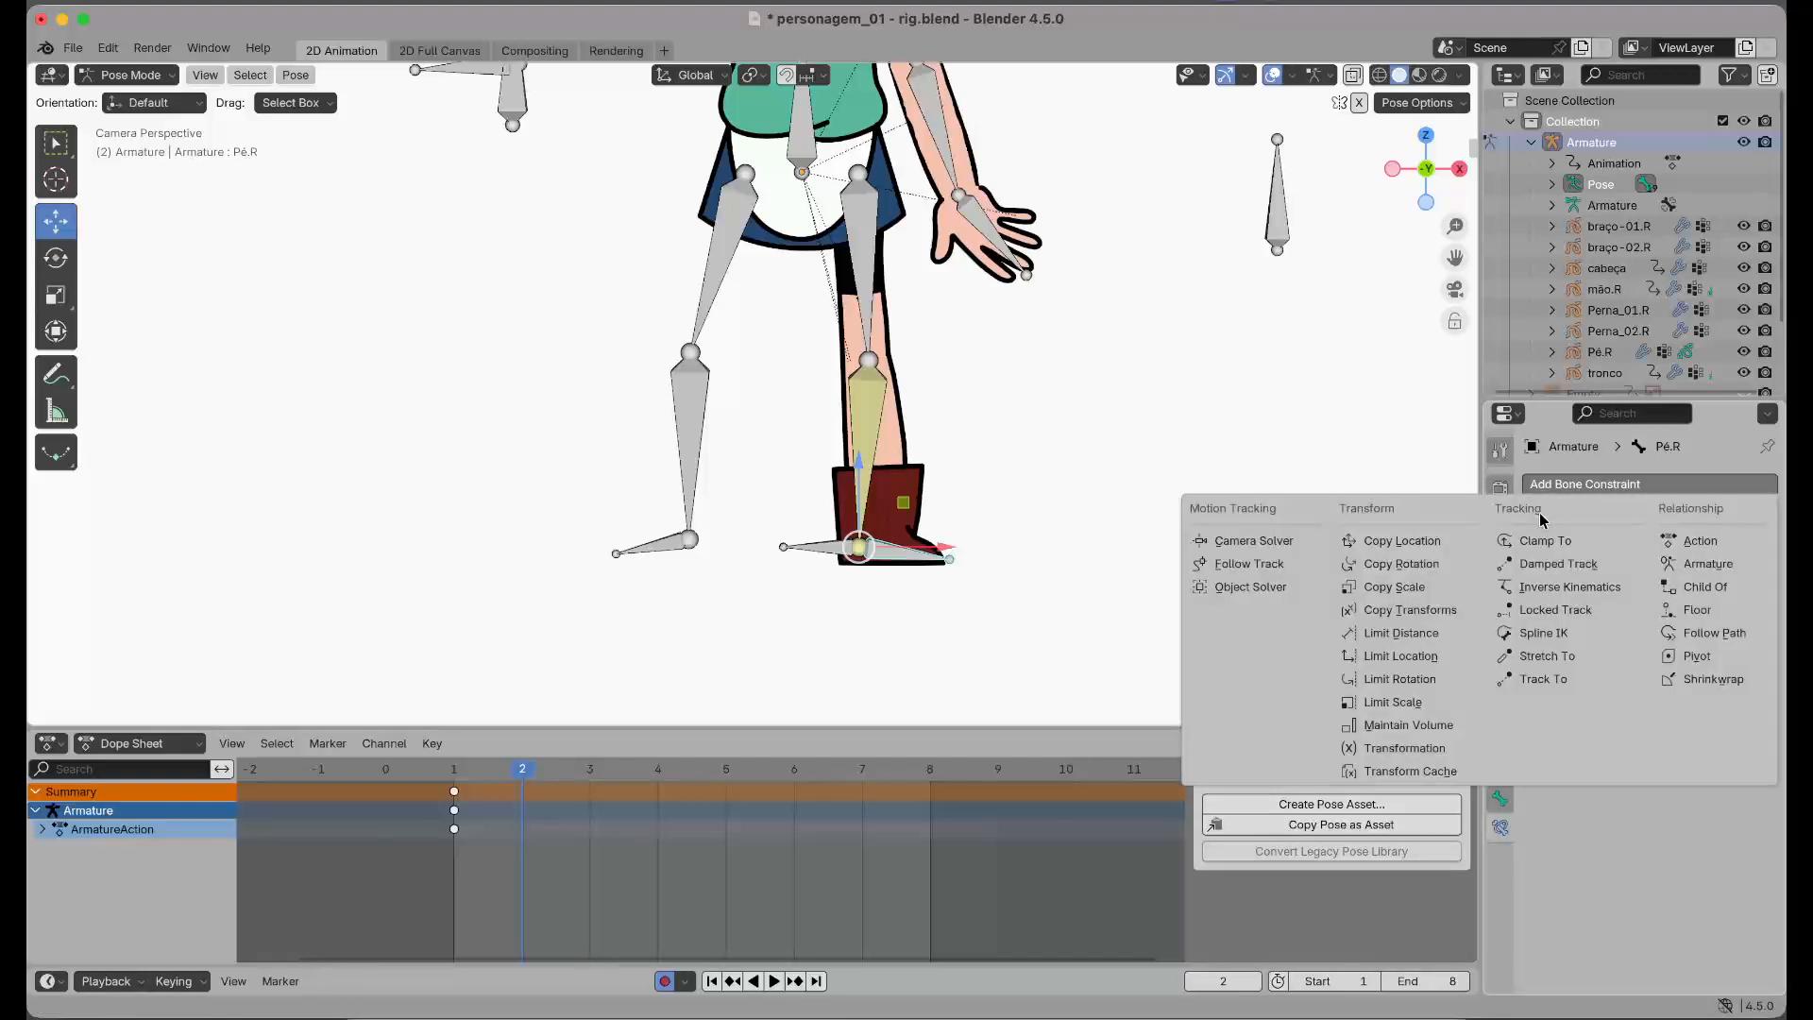
click(1404, 542)
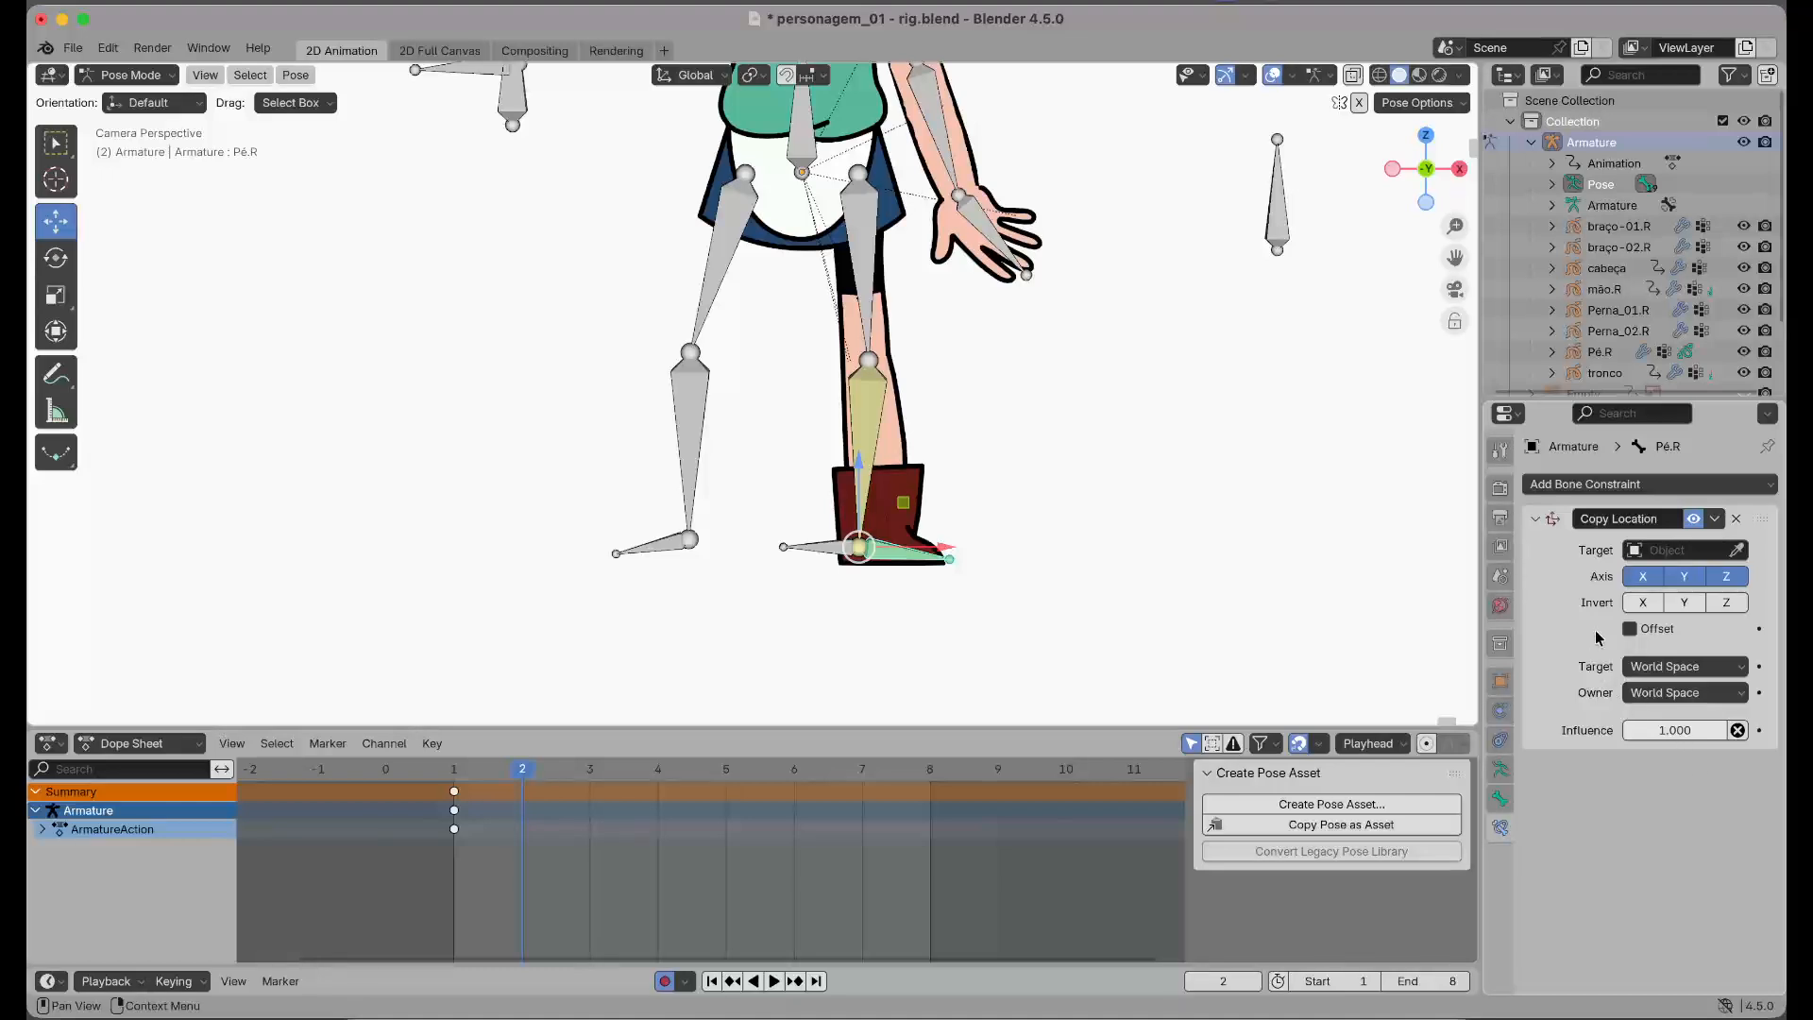
Target the foot's Copy Location constraint at the Armature's perna_02.R bone, with Head/Tail set to 1.000
click(1740, 552)
click(863, 404)
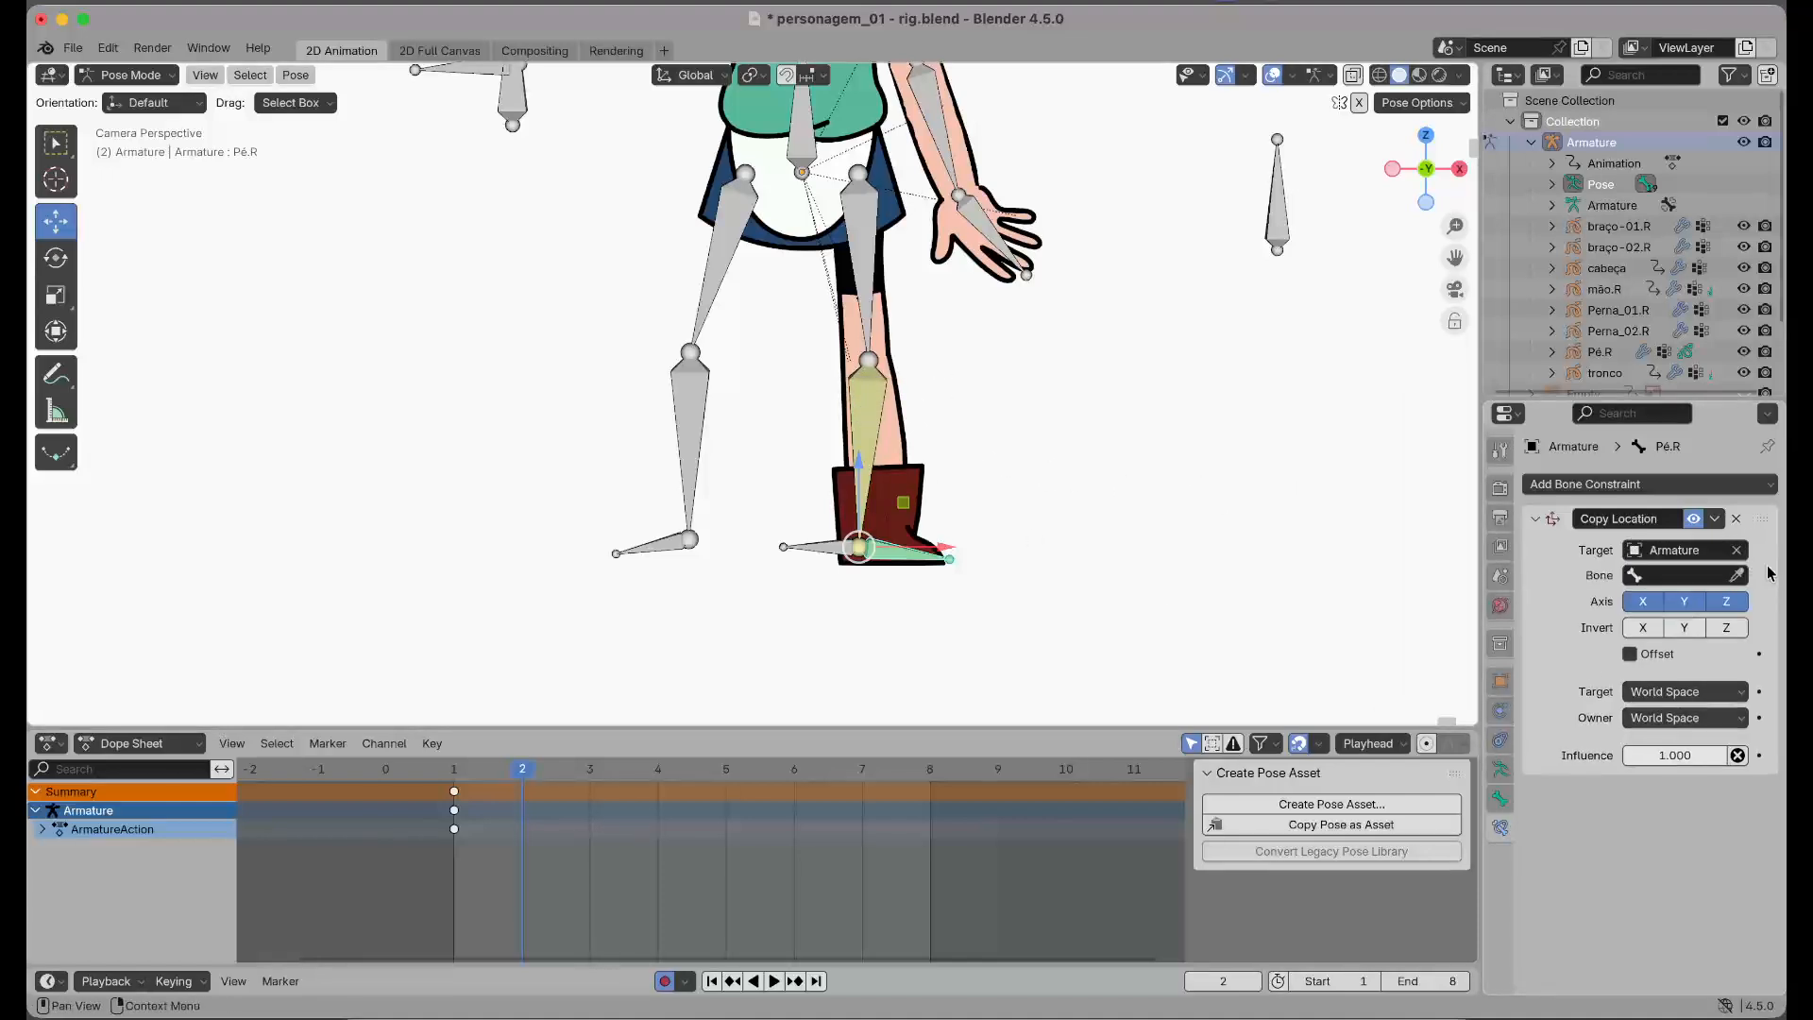
click(1738, 575)
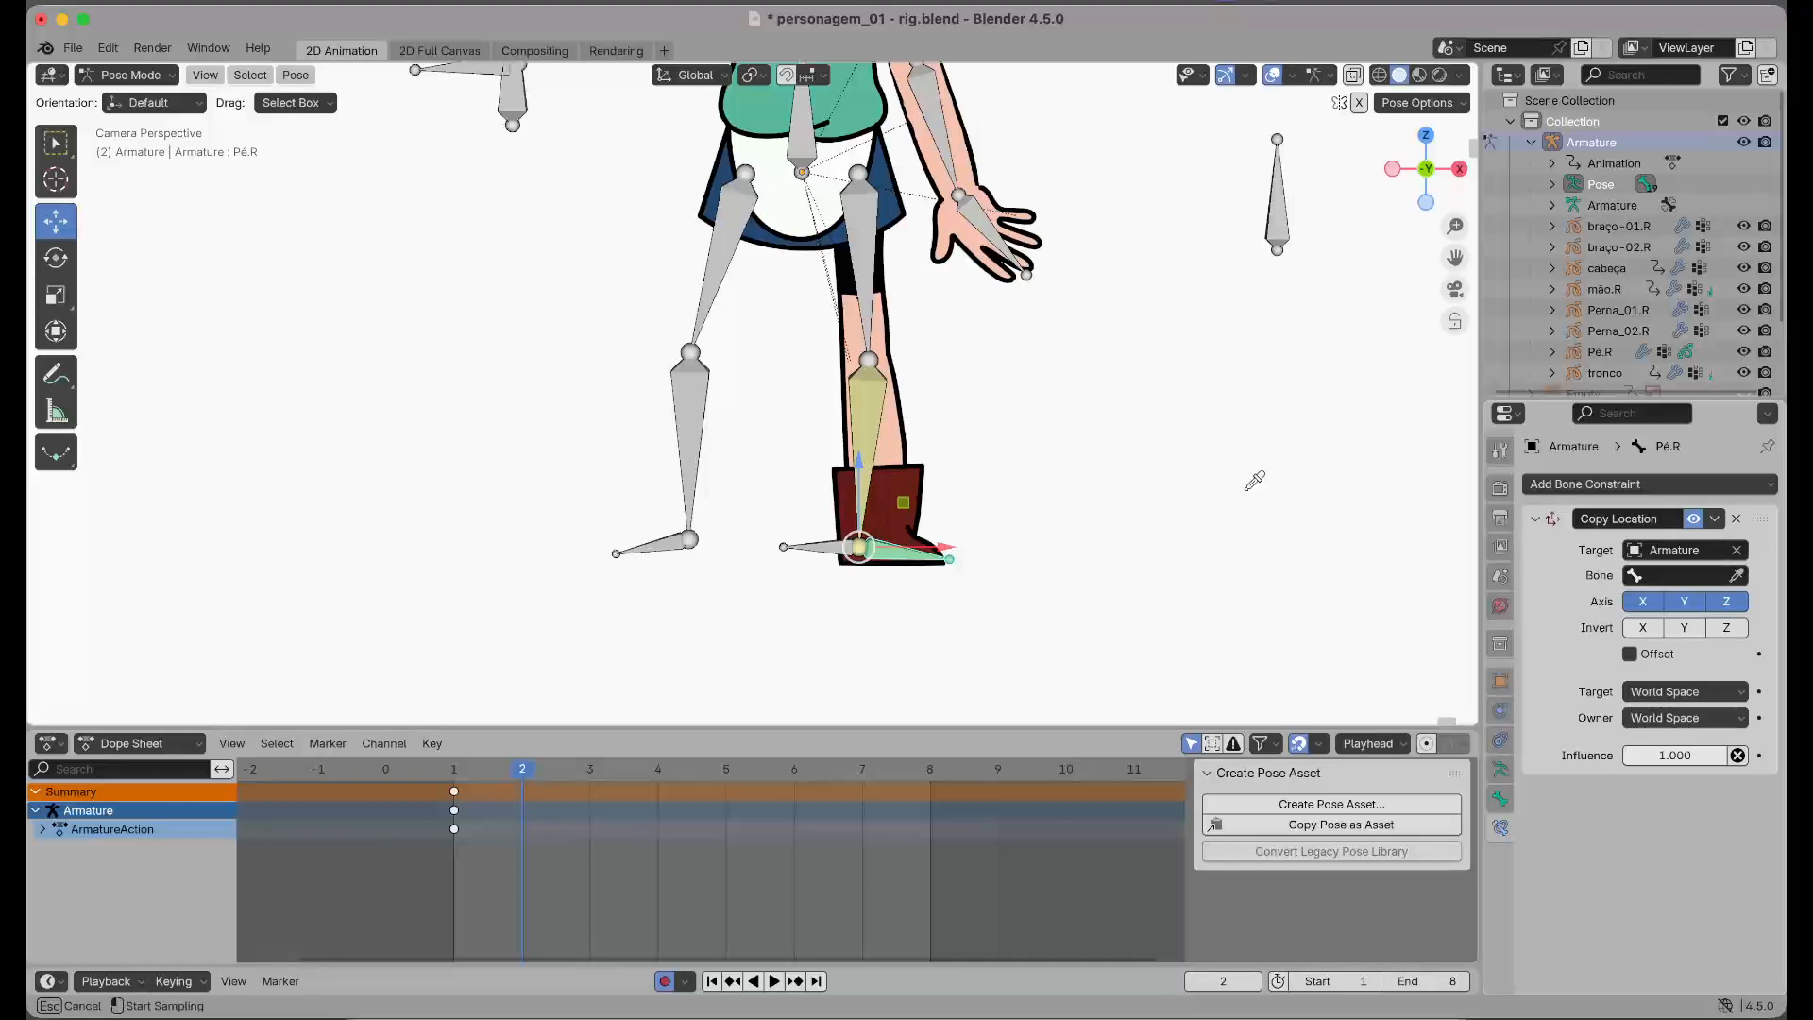
click(863, 402)
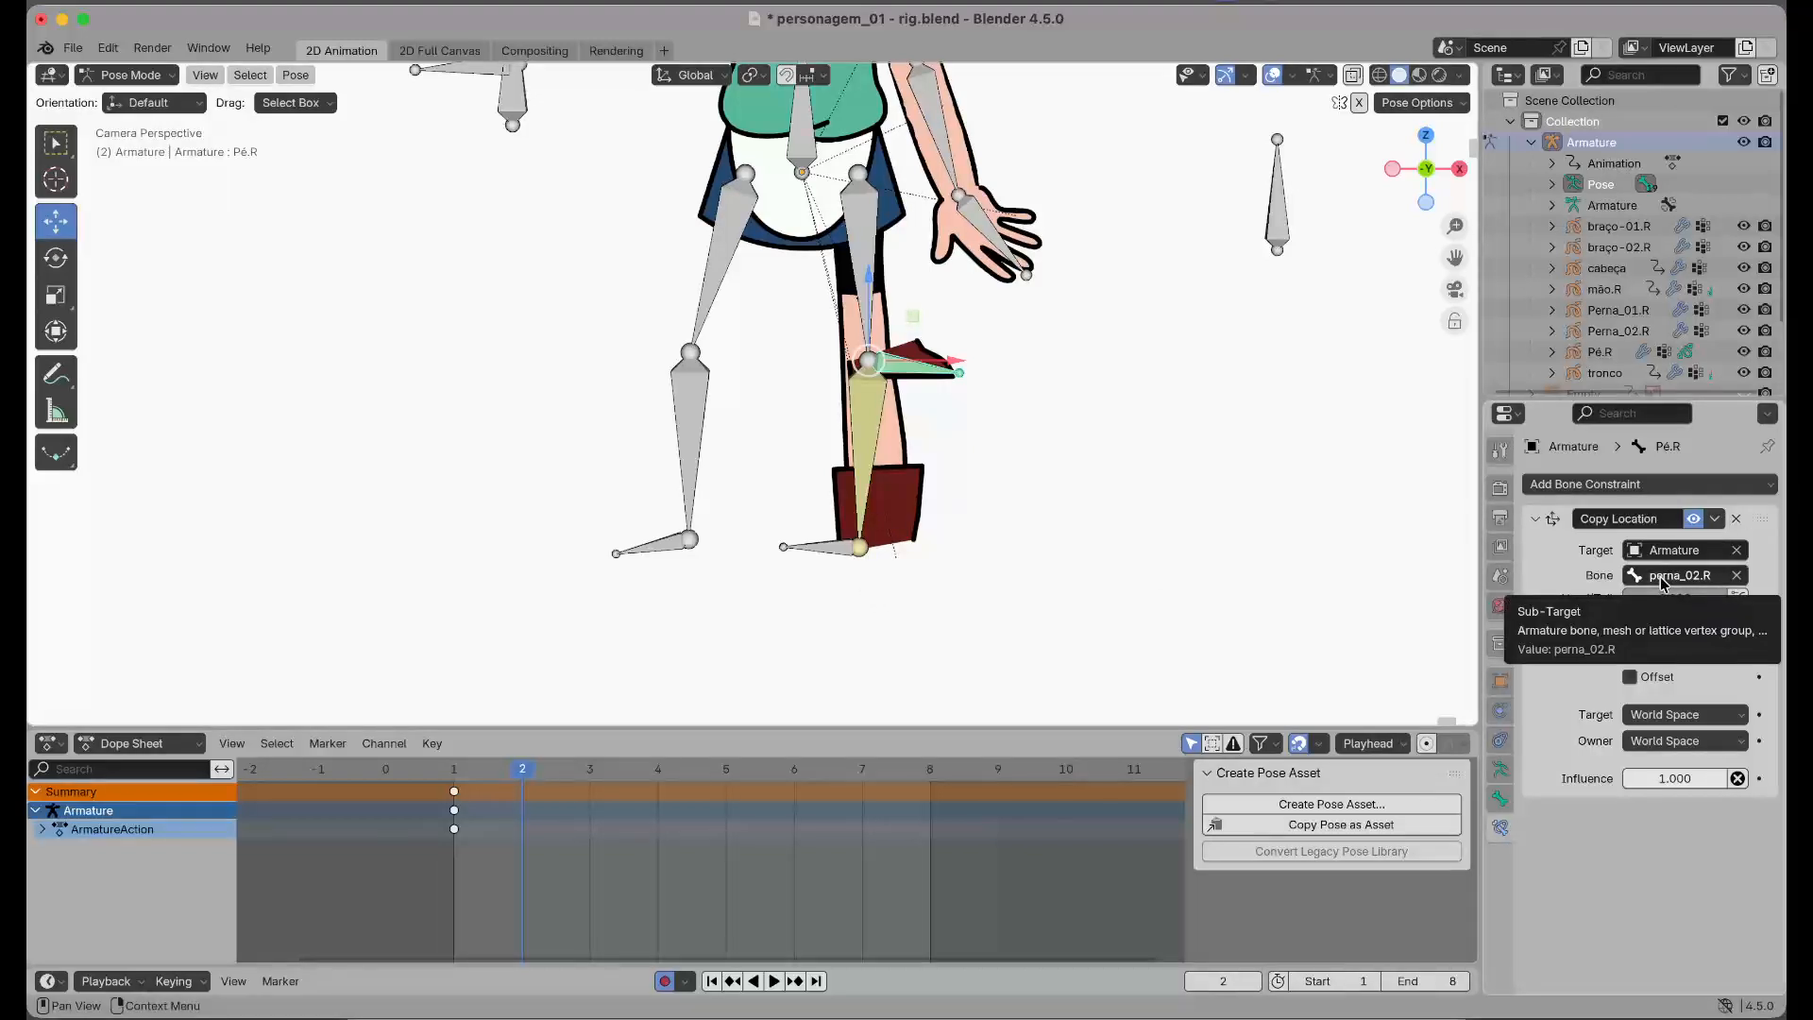
drag(1672, 600, 1731, 606)
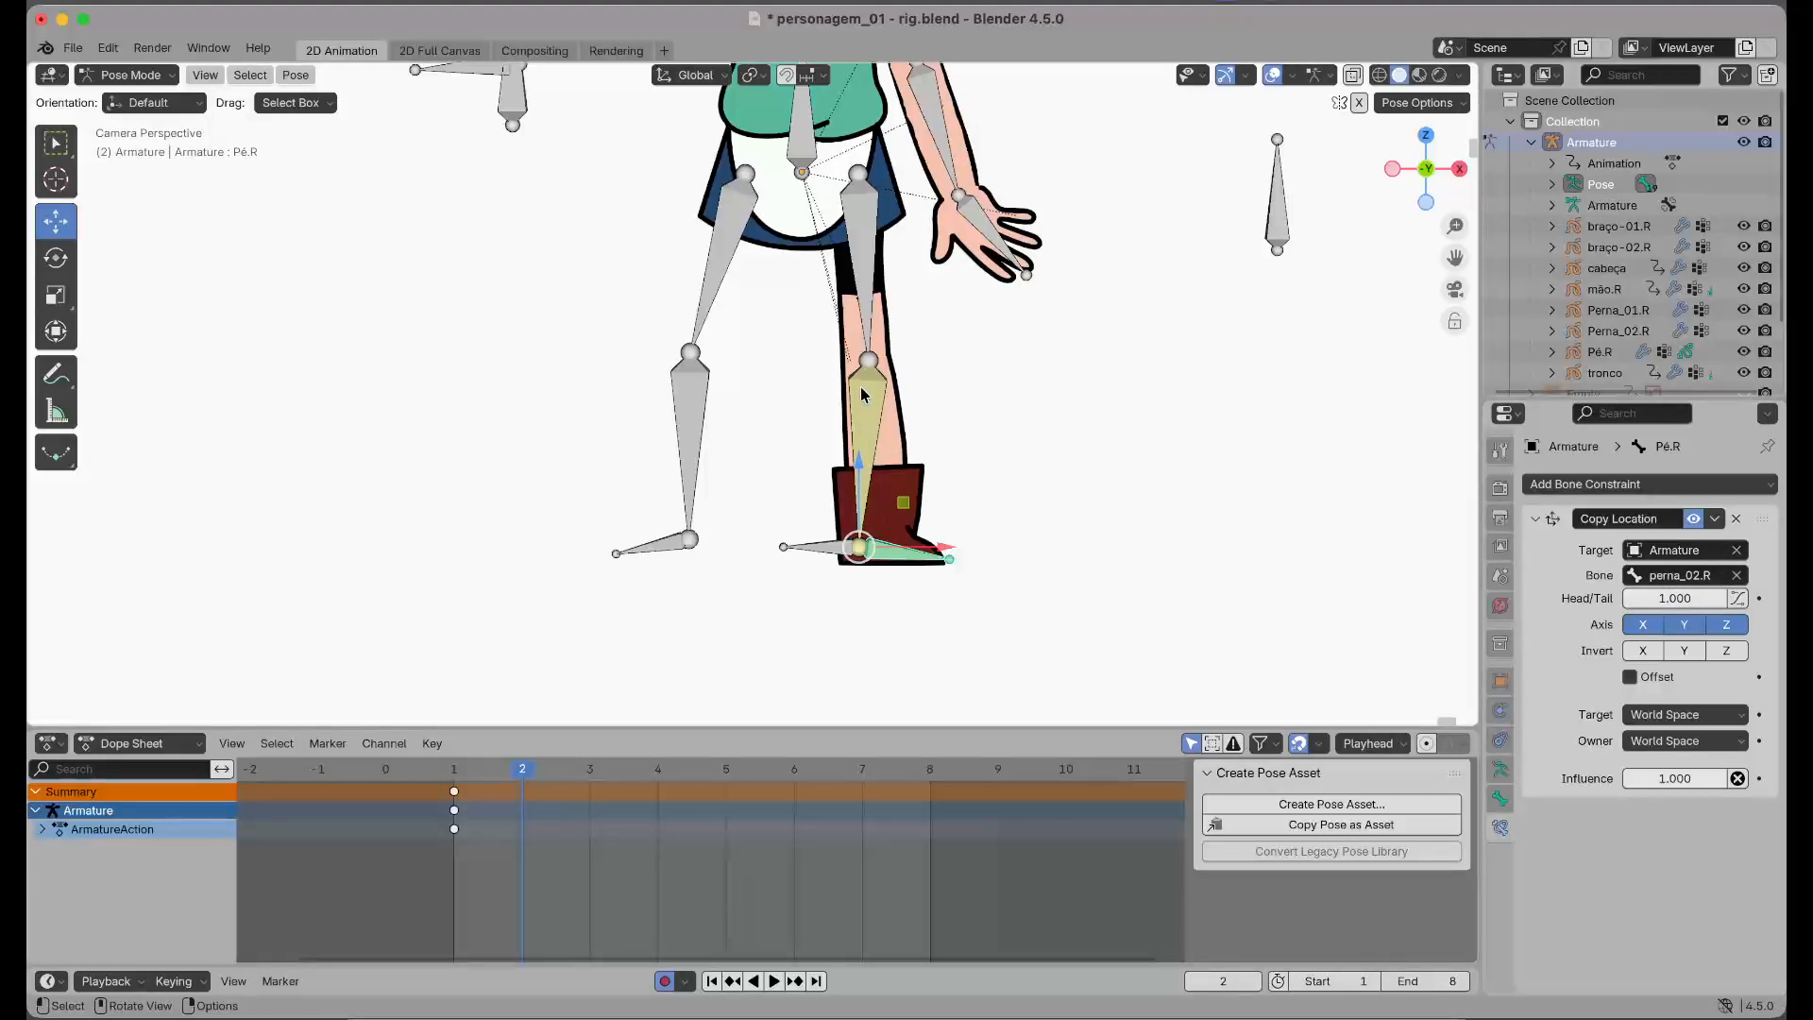
Test the foot constraint by moving IK.R up and forward and lowering tronco_01 about 0.046 m, undoing each move
drag(812, 547, 926, 476)
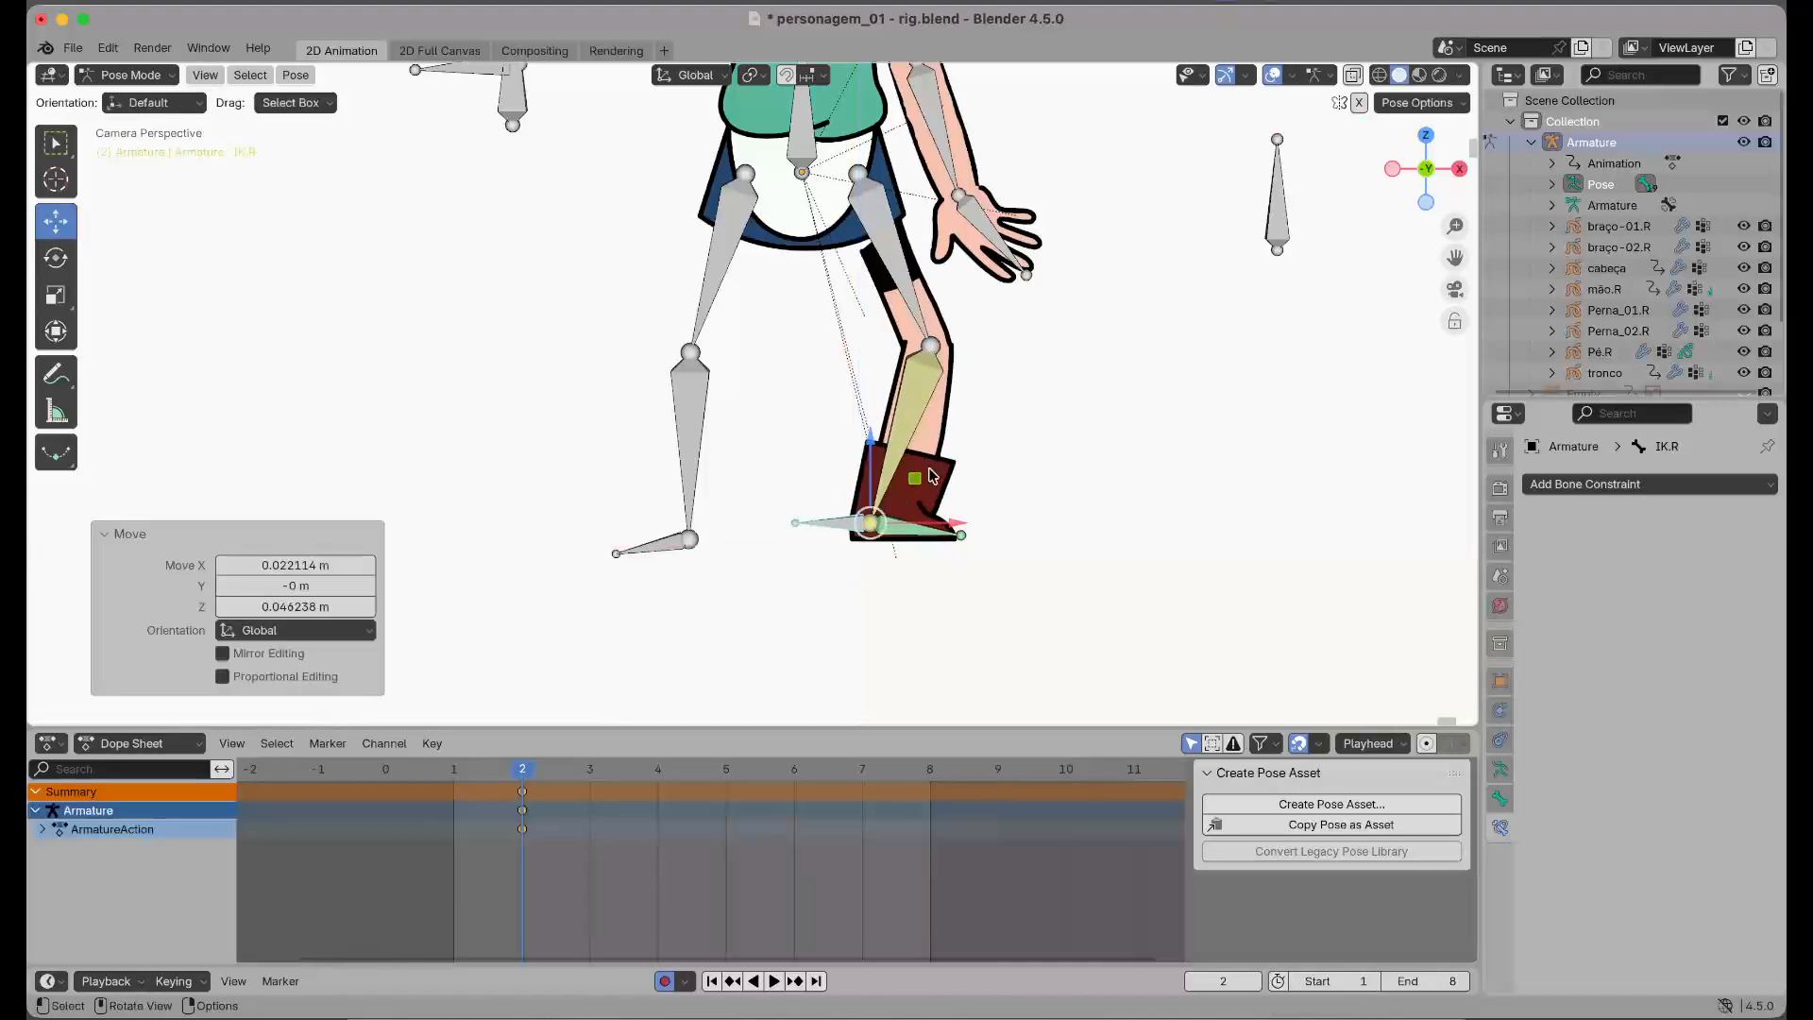
key(super+z)
click(799, 144)
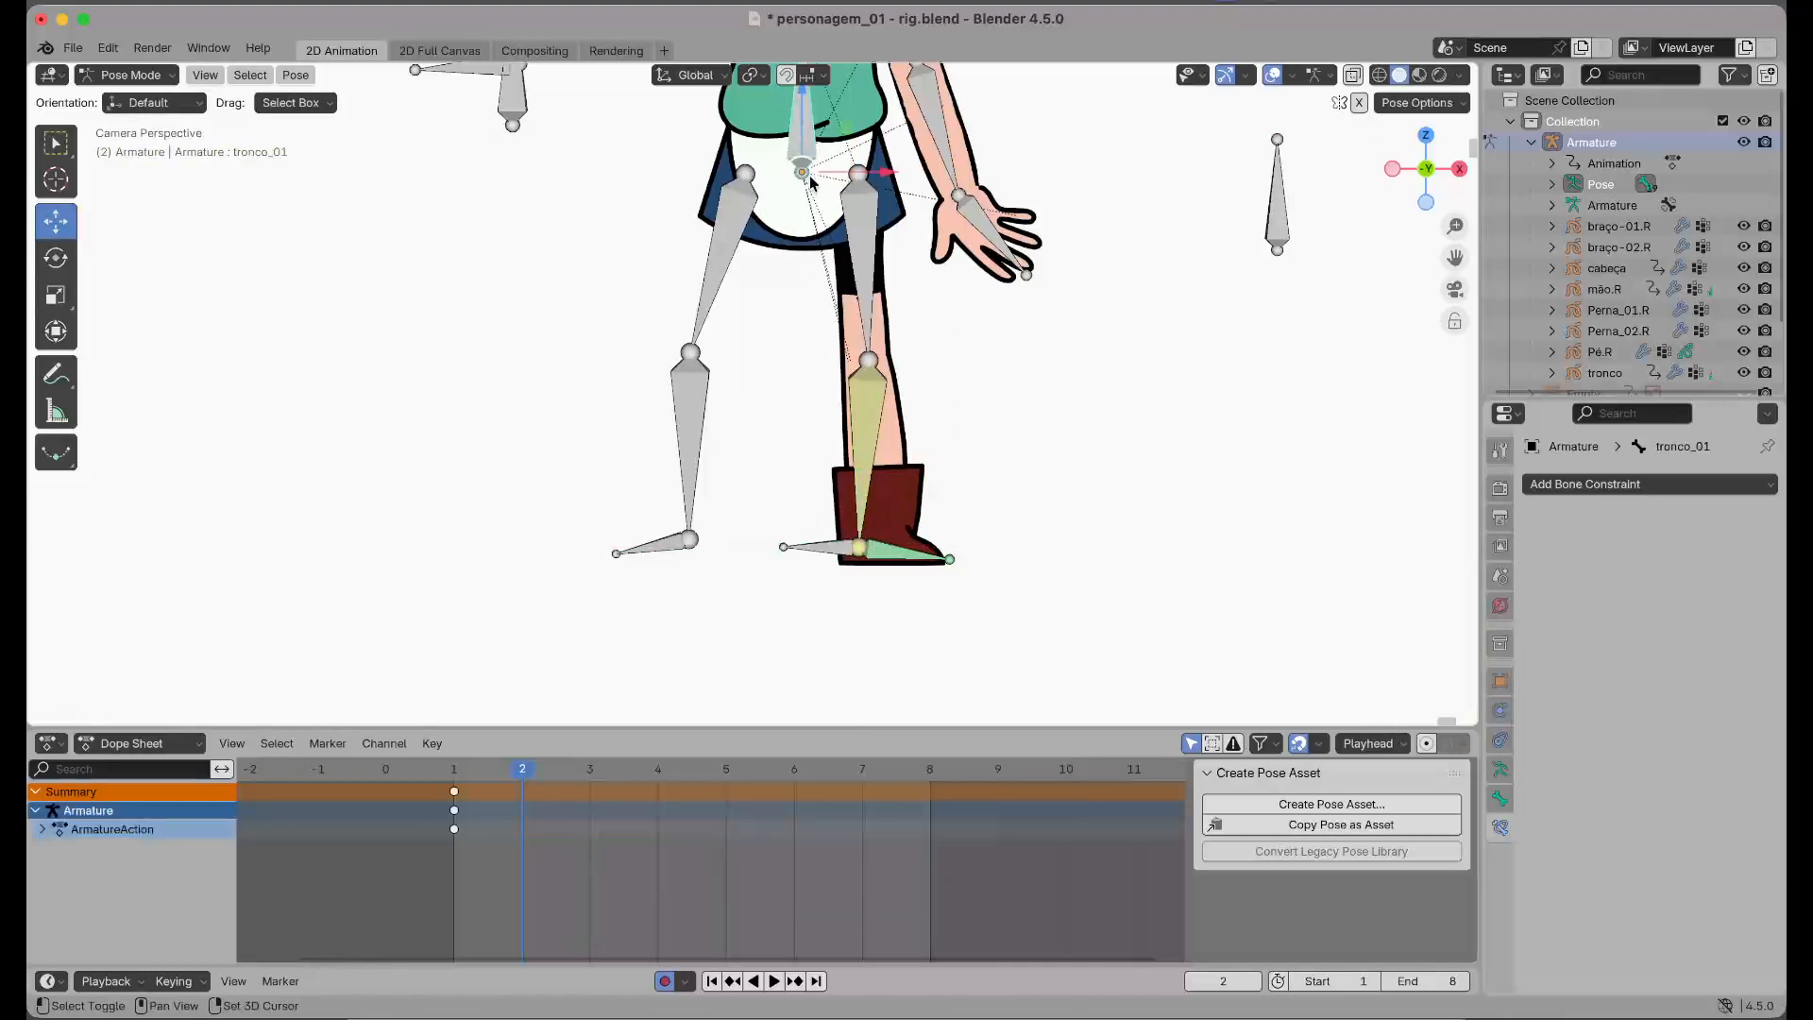
shift+scroll(794, 156, up, 3)
mouse_move(793, 160)
mouse_down()
mouse_move(787, 200)
mouse_move(796, 135)
mouse_move(802, 195)
mouse_up()
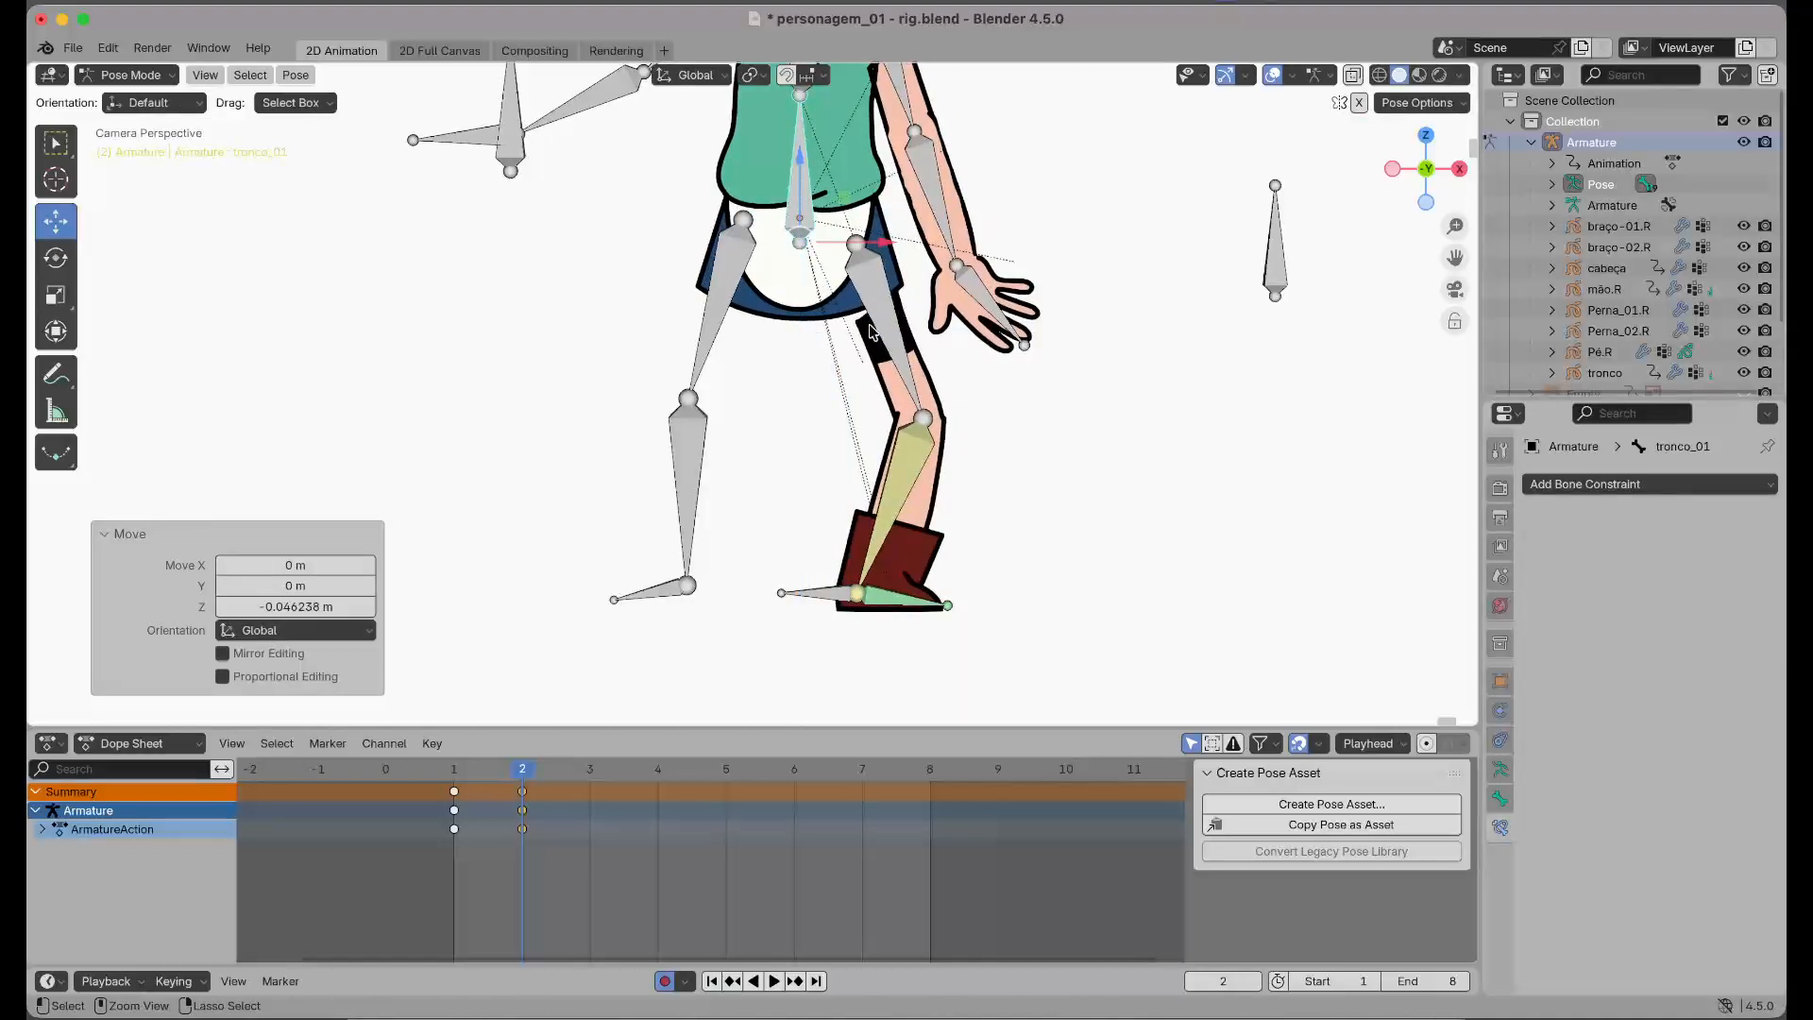
key(ctrl+z)
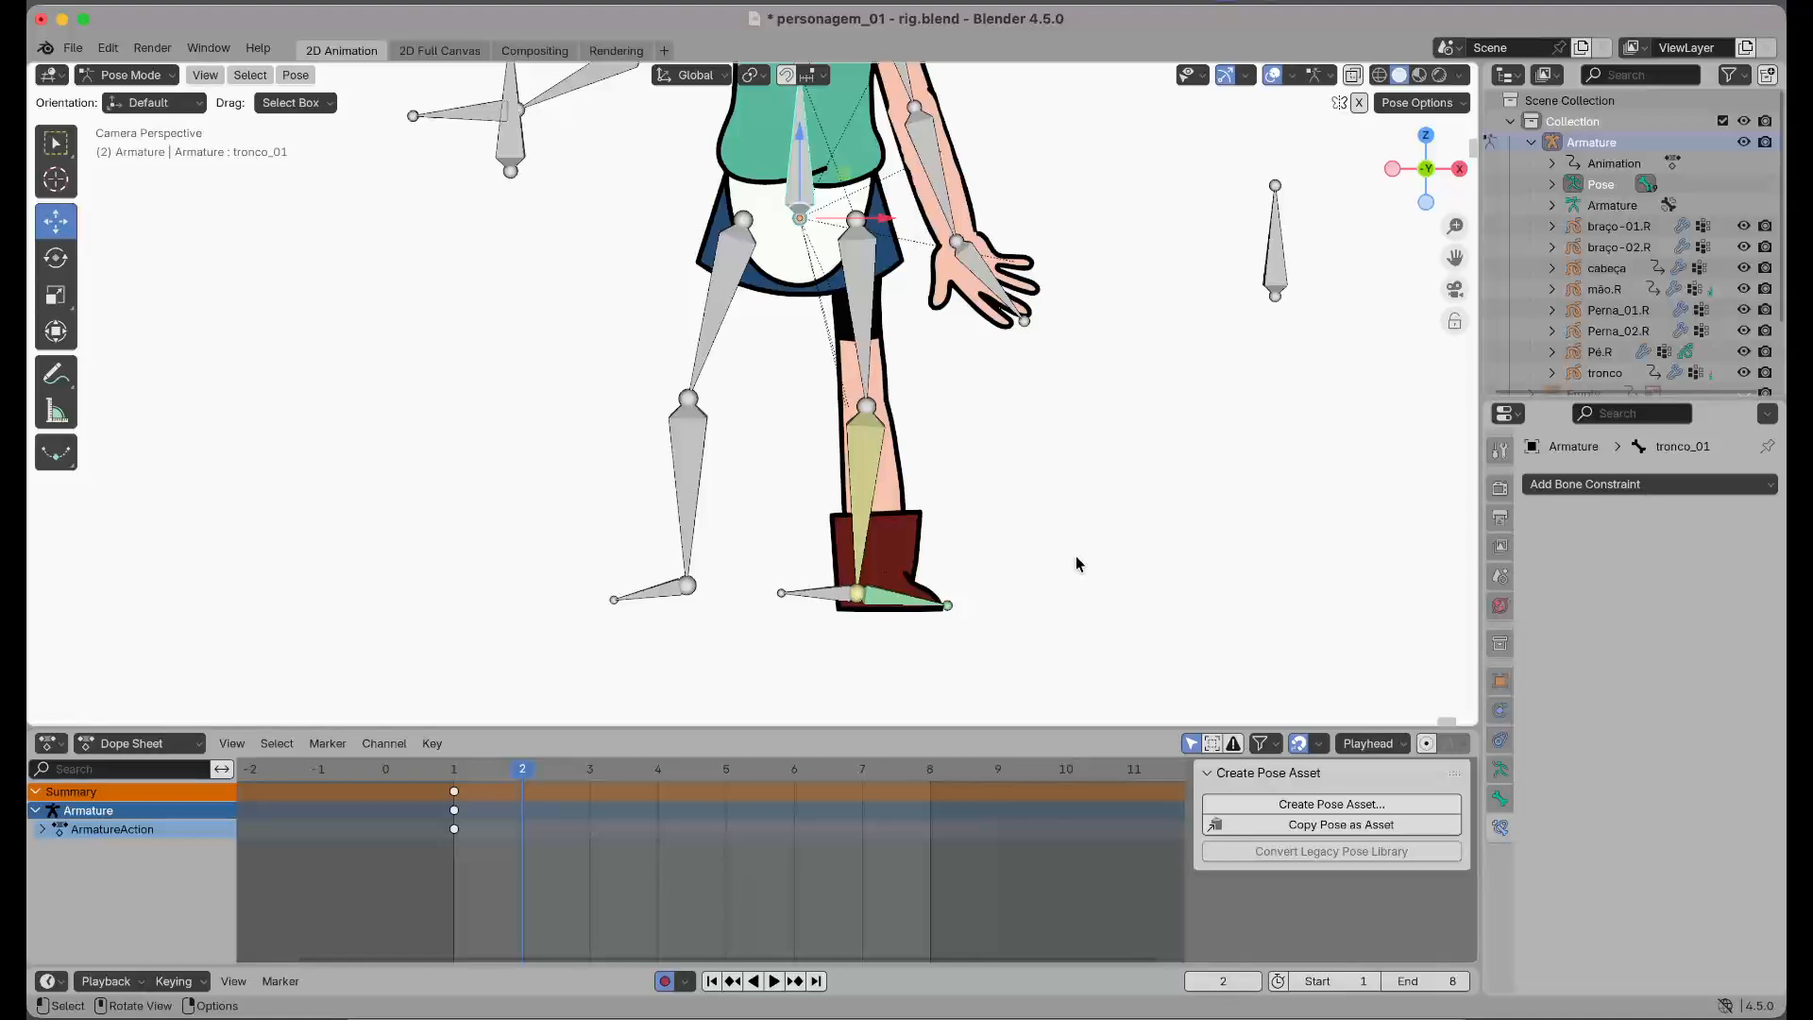
In Edit Mode, extrude a new bone about 0.139 m along X from the knee joint of the right leg (perna_01.R)
click(163, 77)
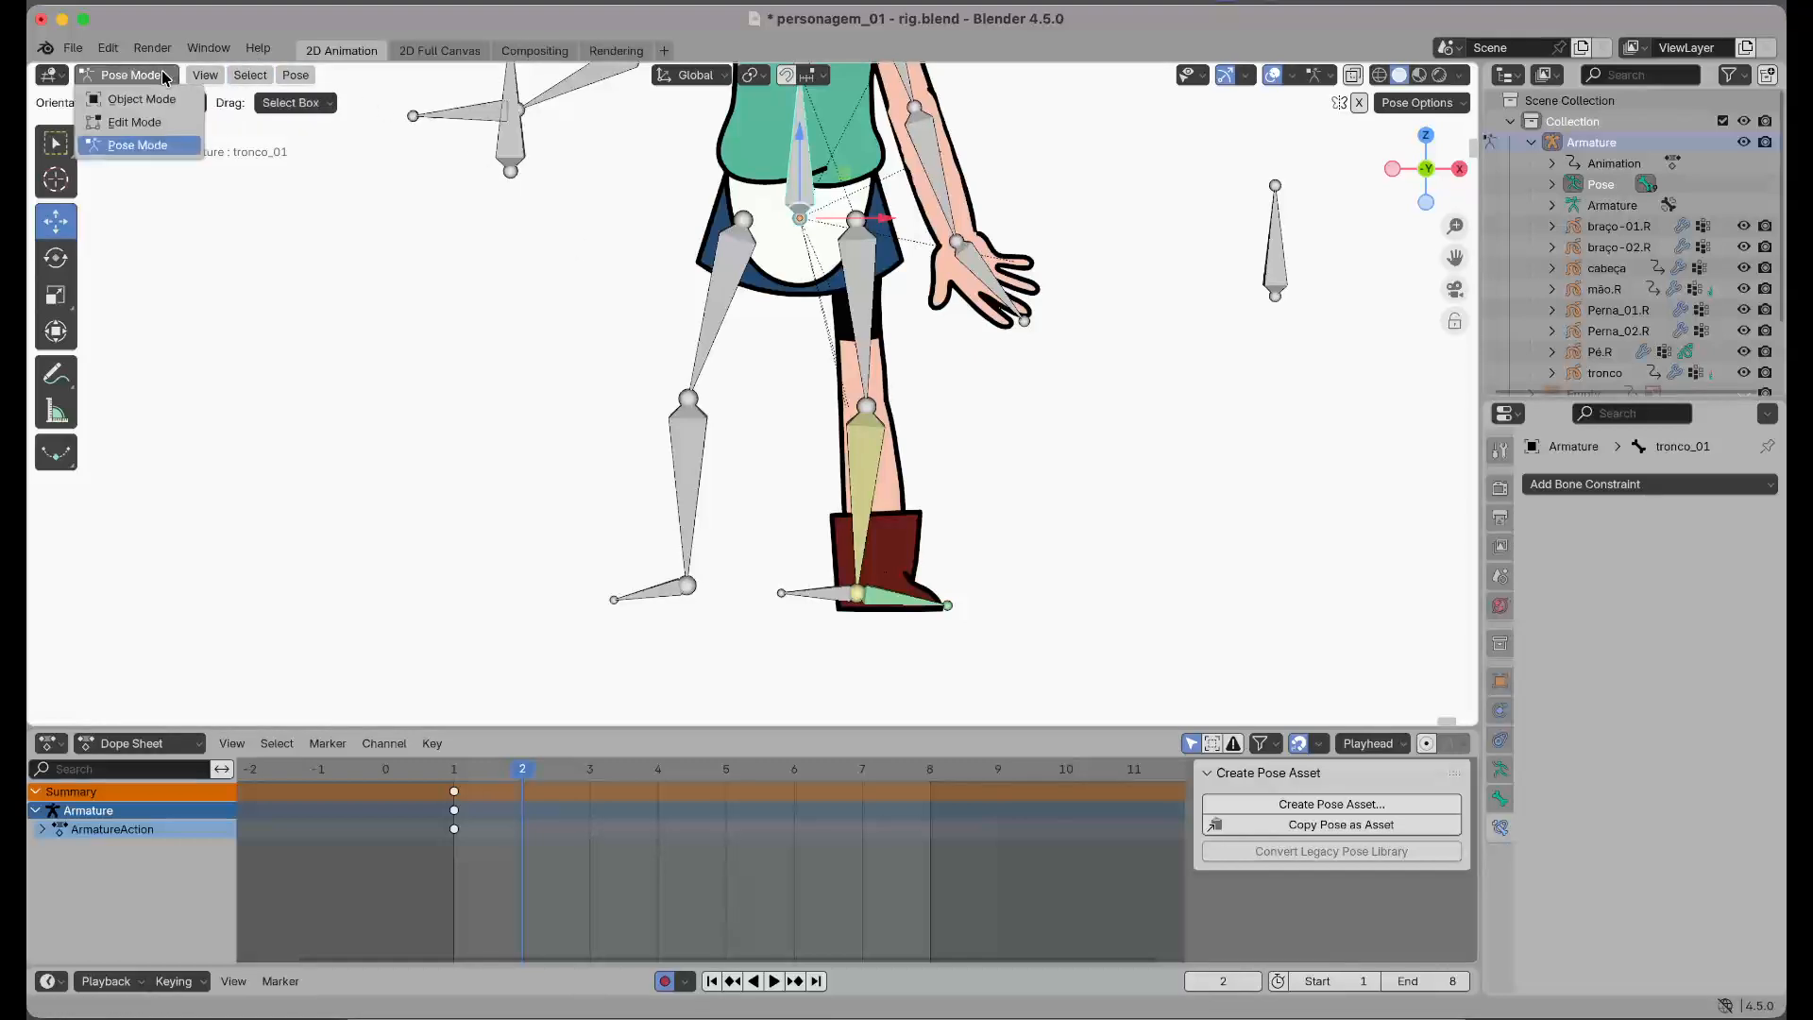
click(140, 124)
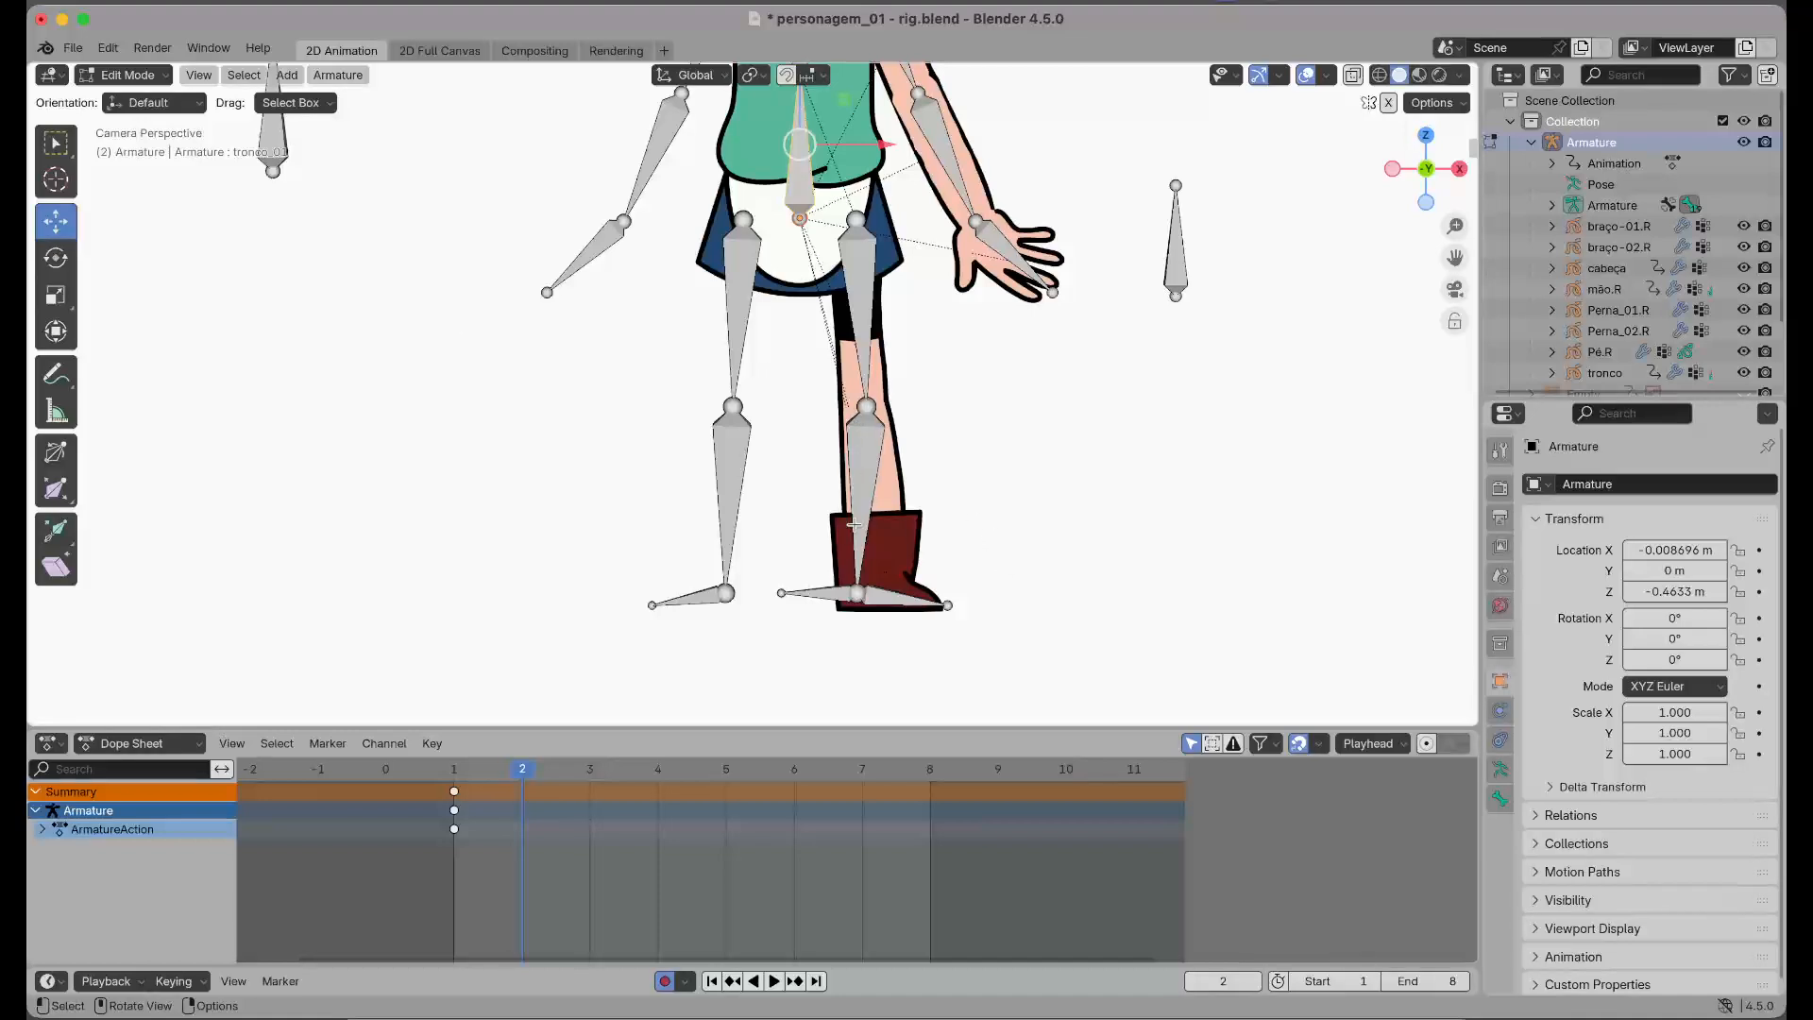
click(868, 406)
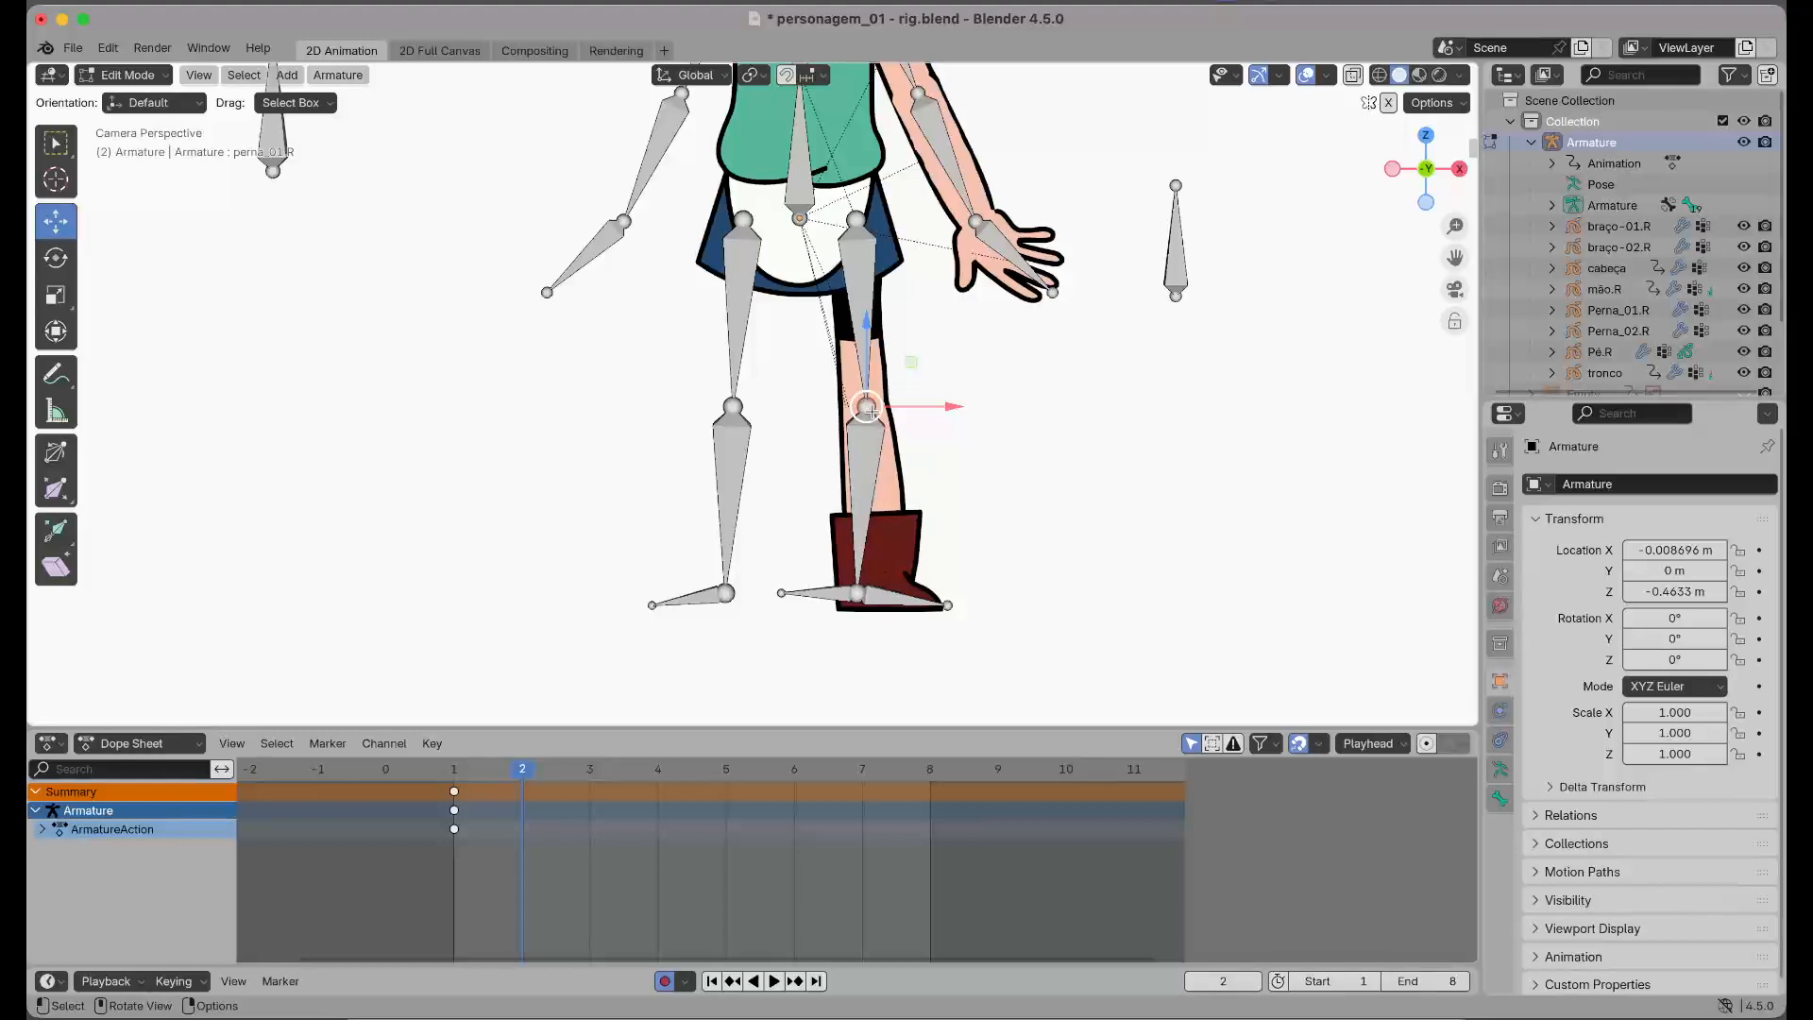
key(e)
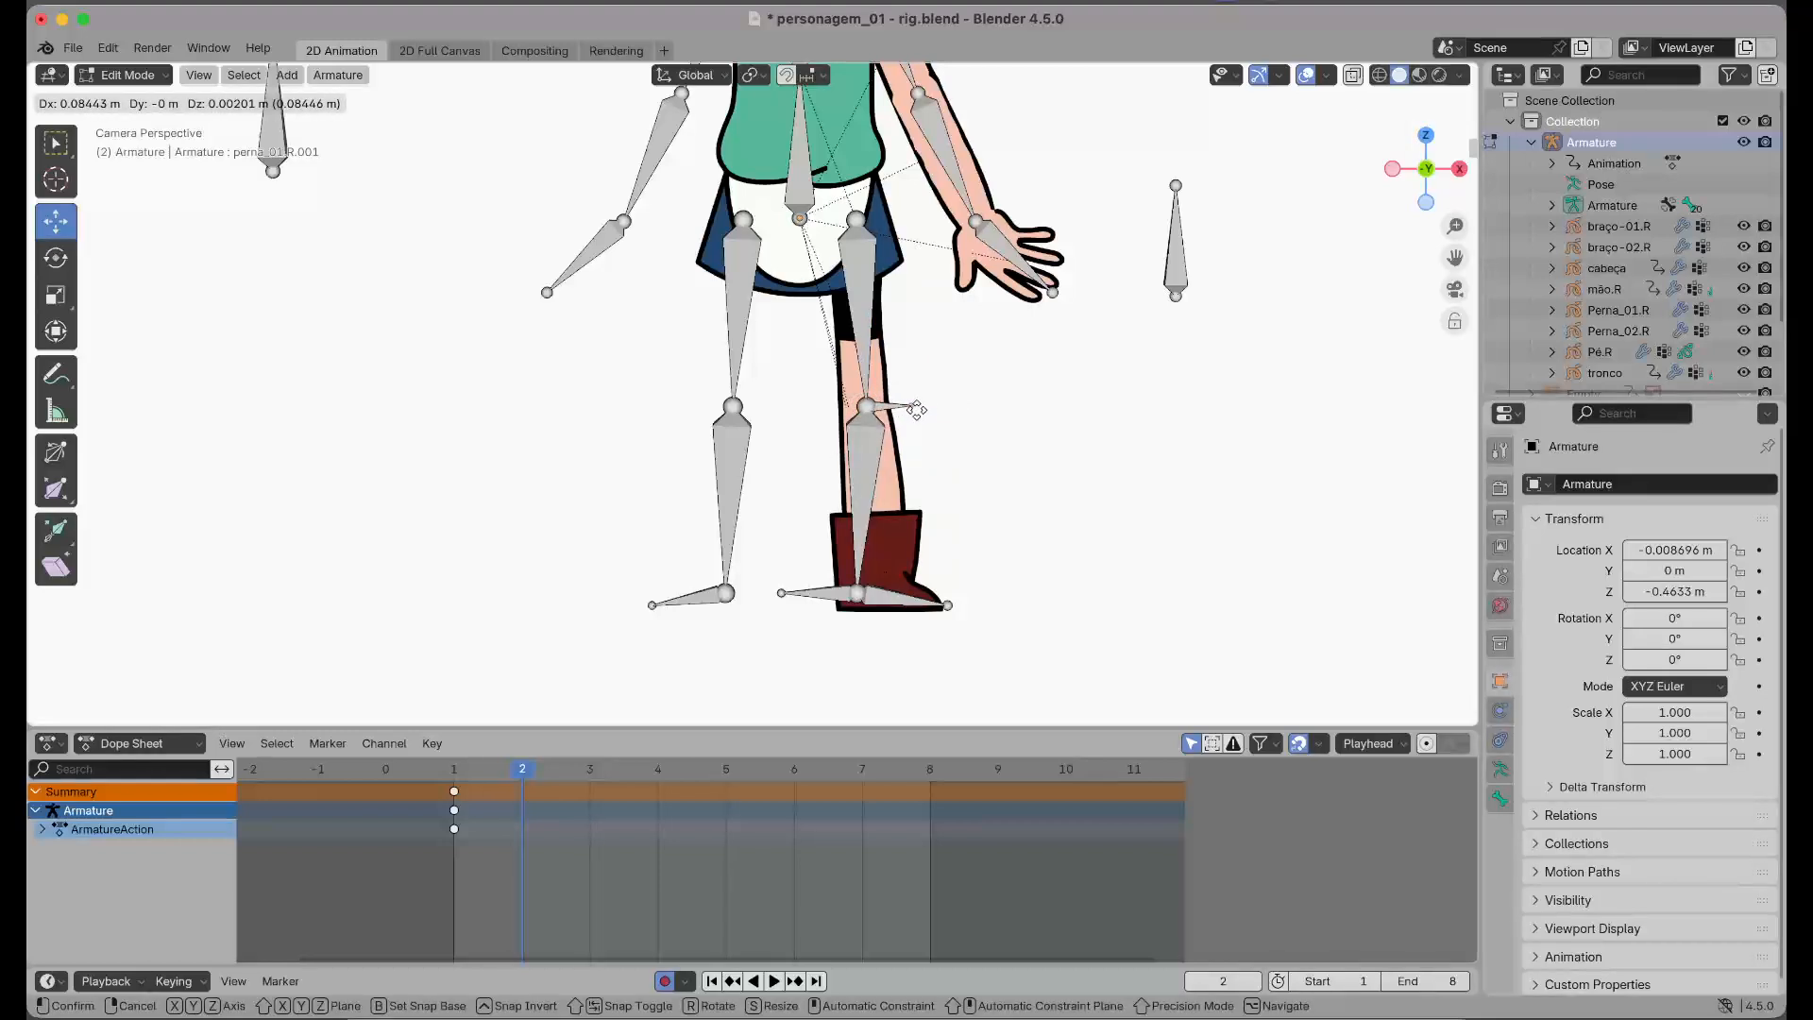
key(z)
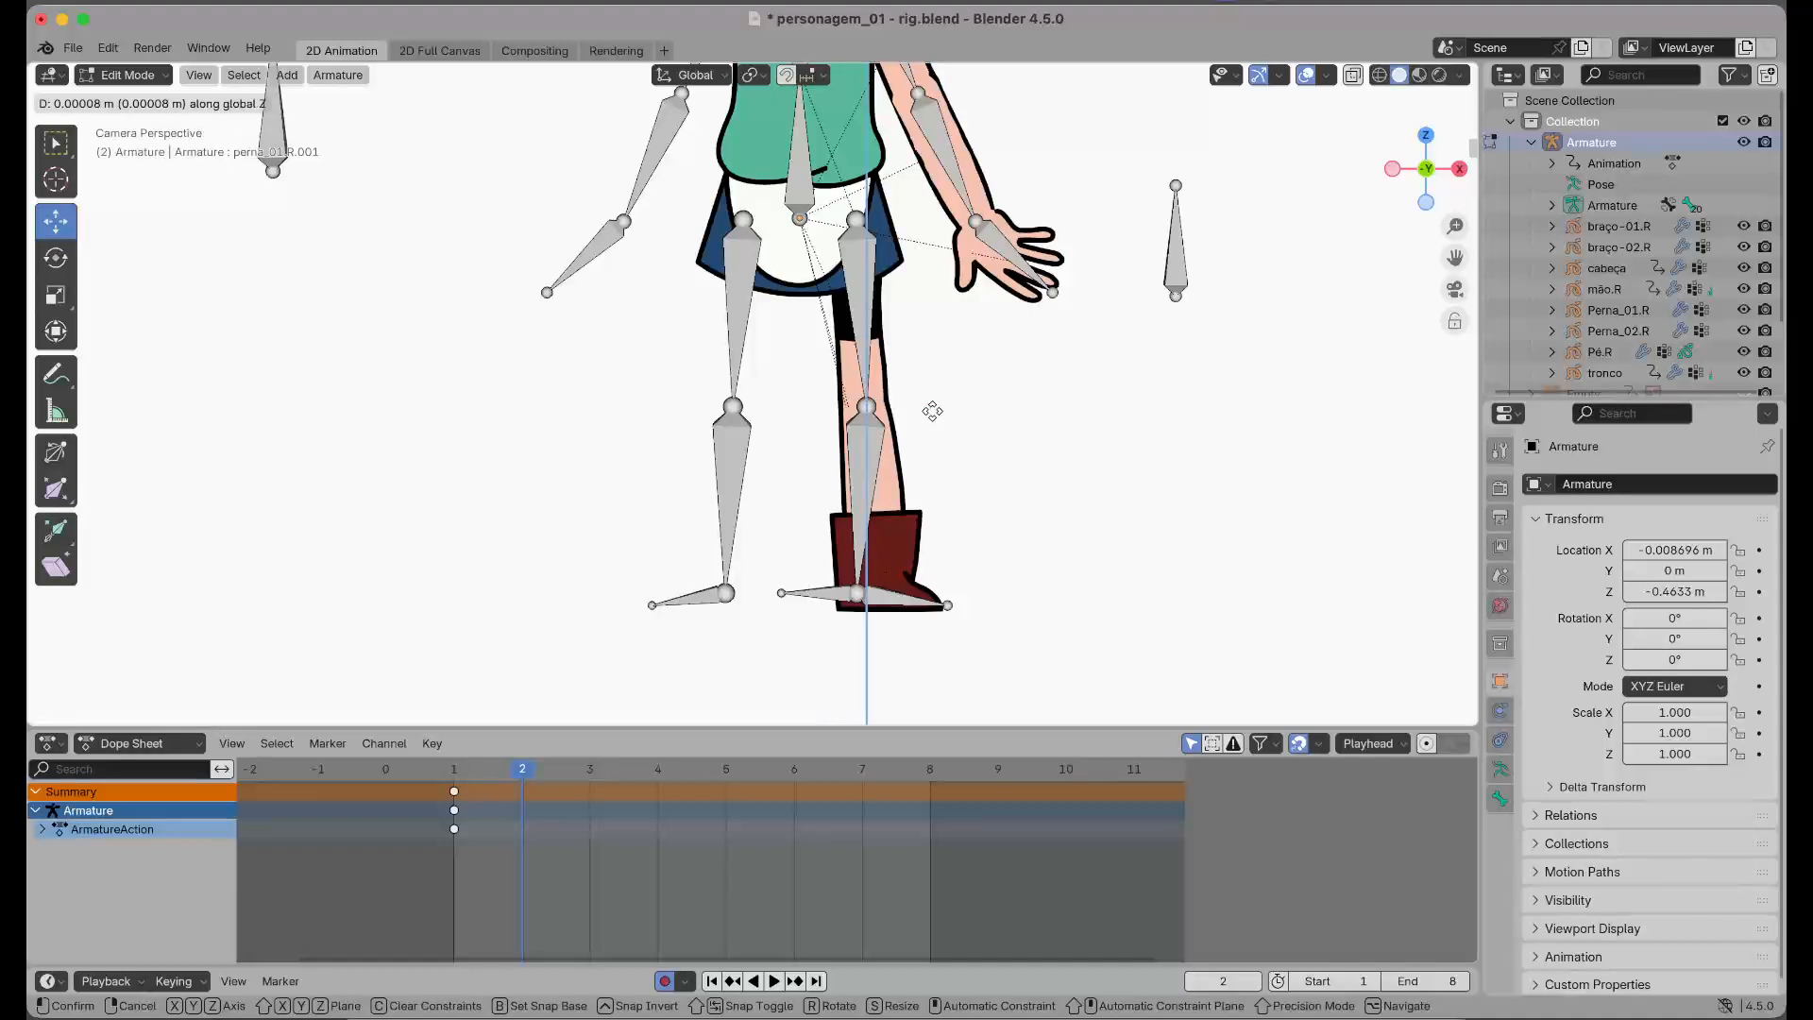
key(x)
click(935, 411)
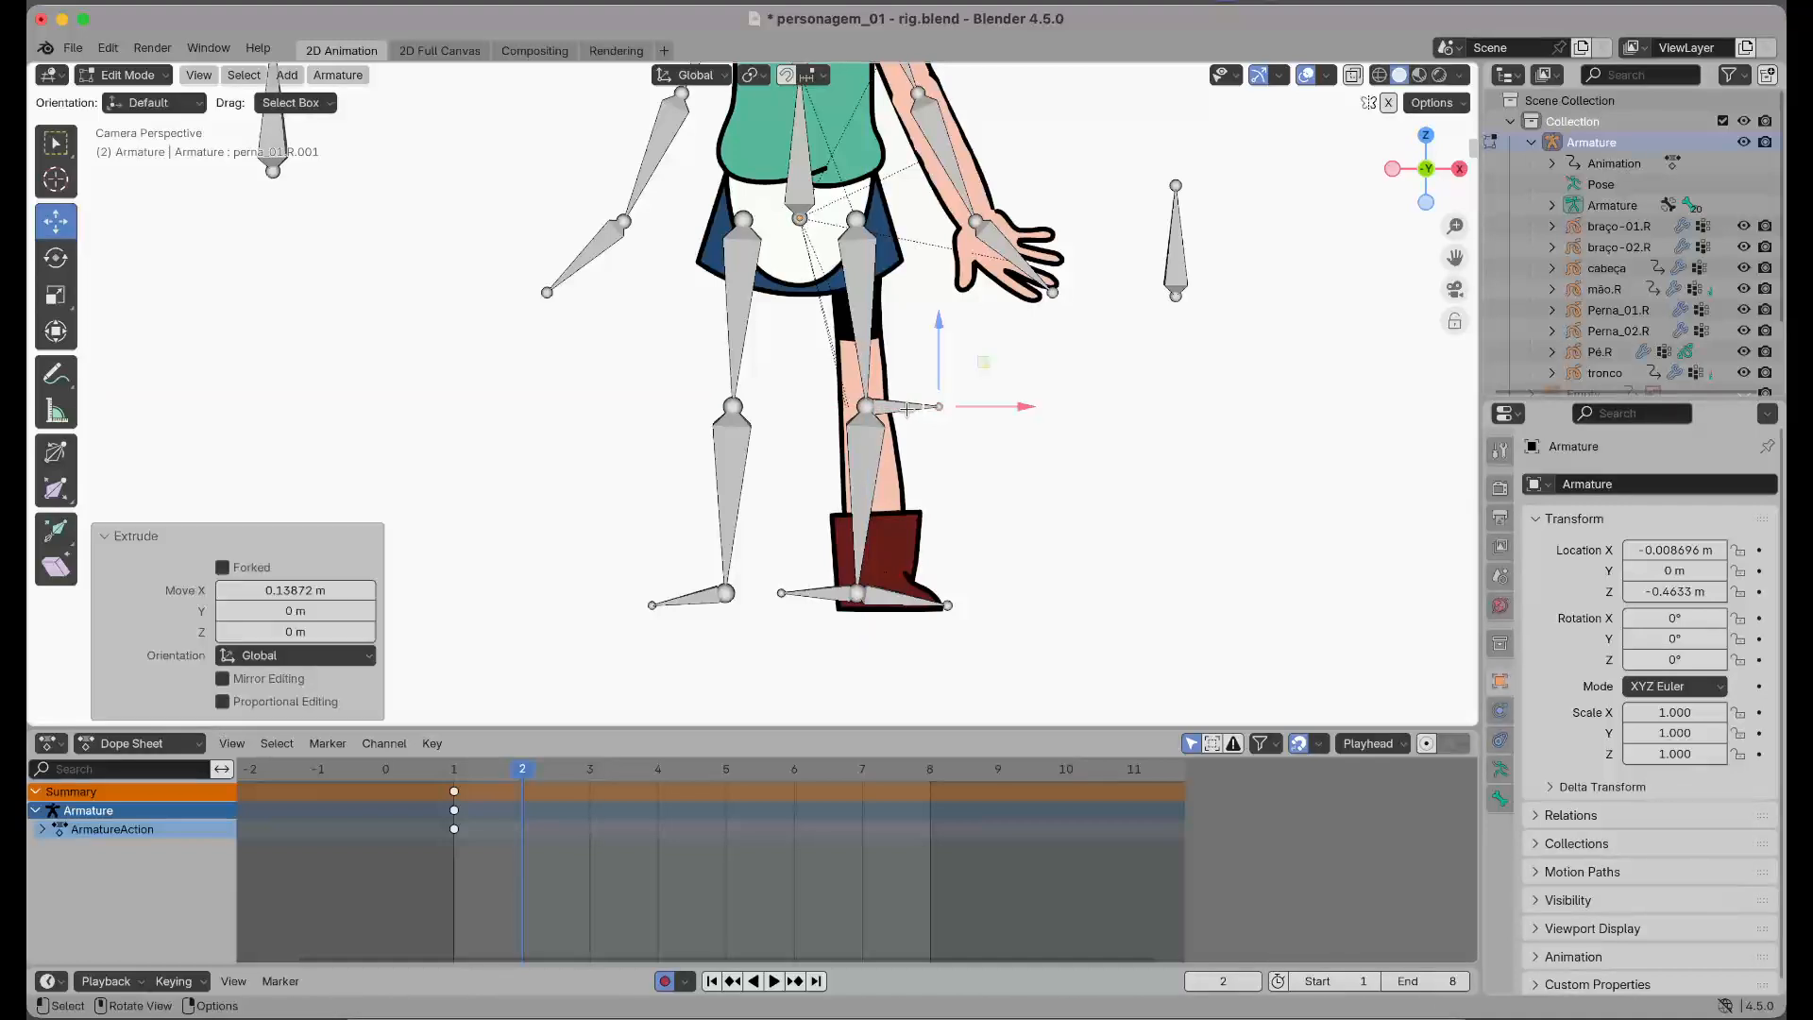
Clear the new knee bone's parent and shift it away from the leg along X by about 0.143 m plus 0.042 m
click(941, 413)
right_click(925, 409)
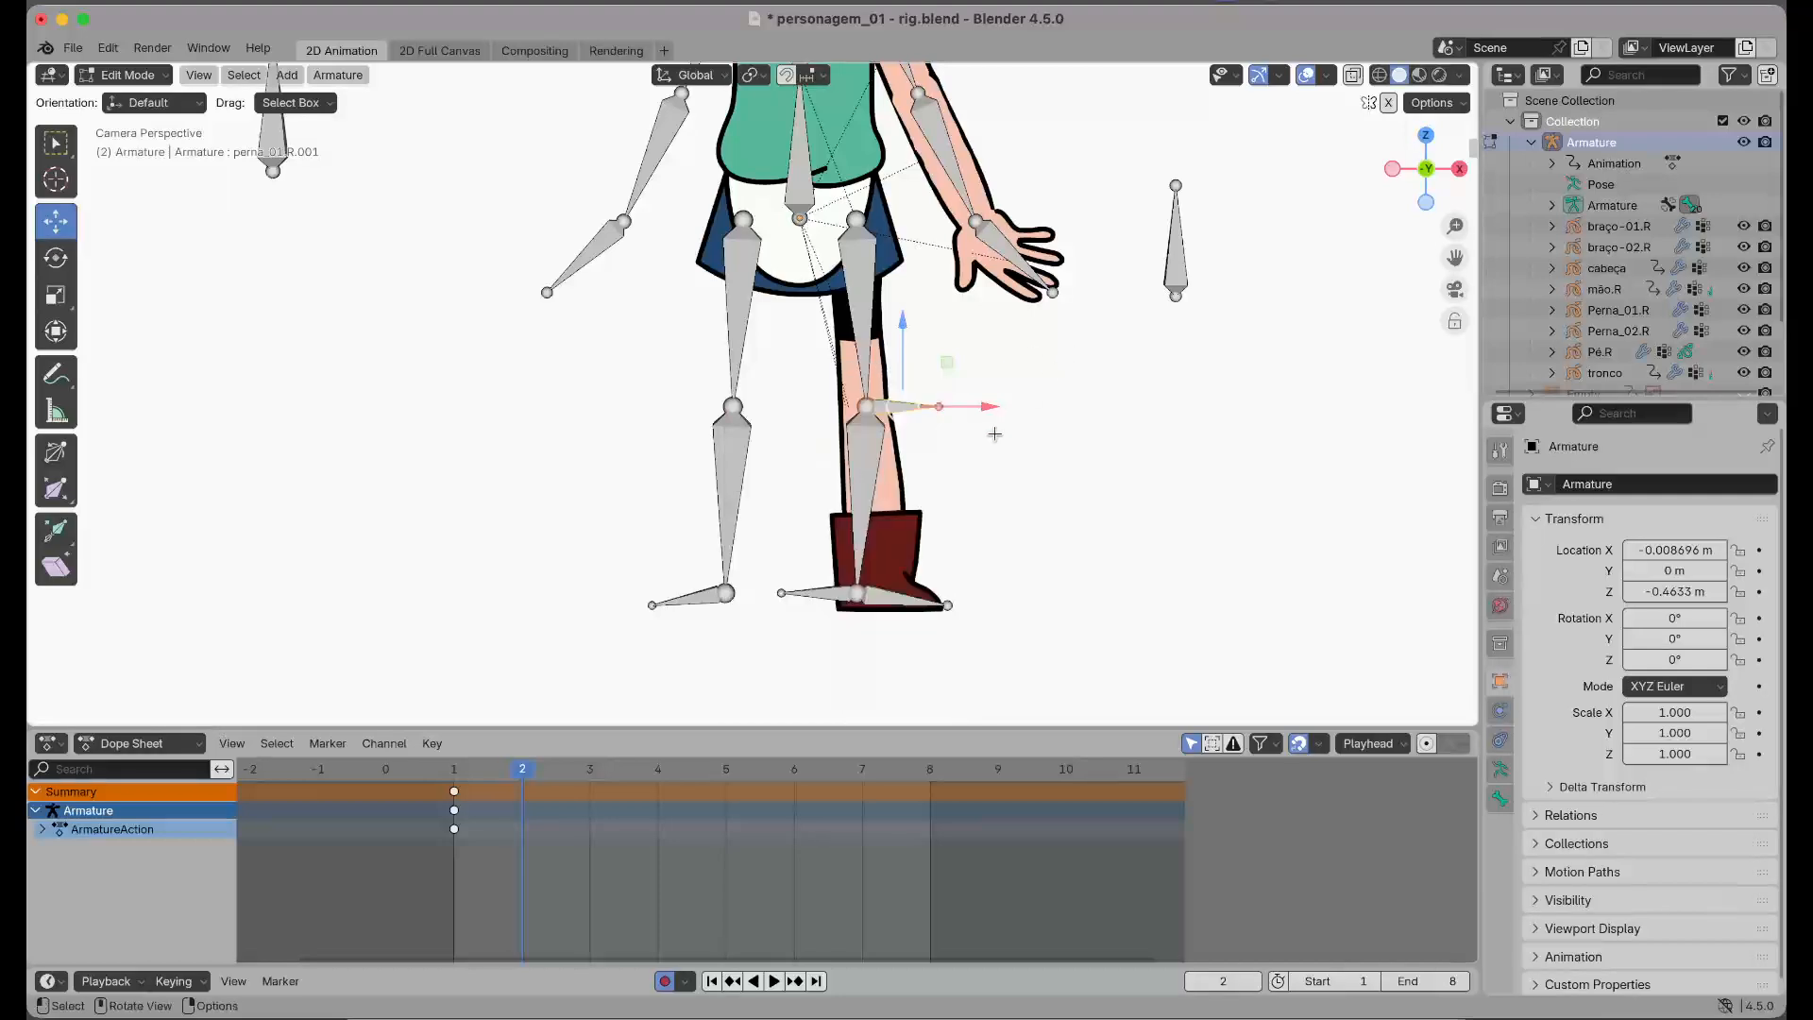
key(alt+p)
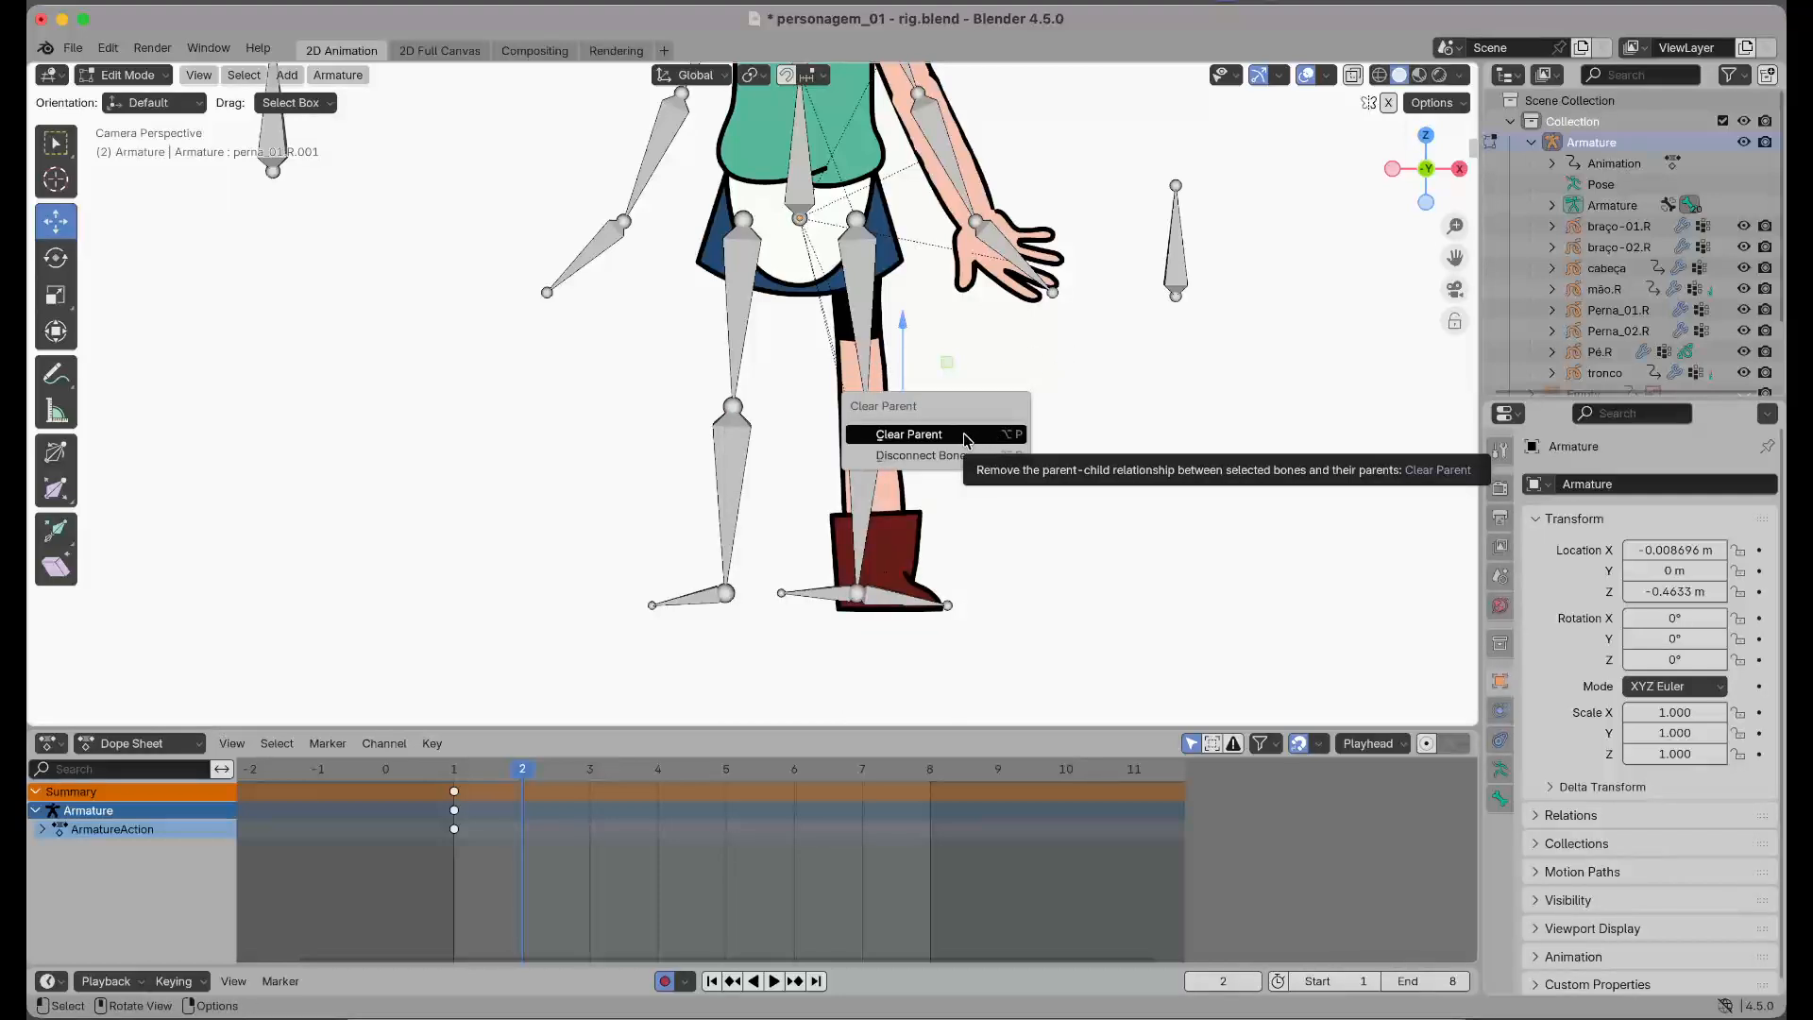
click(962, 435)
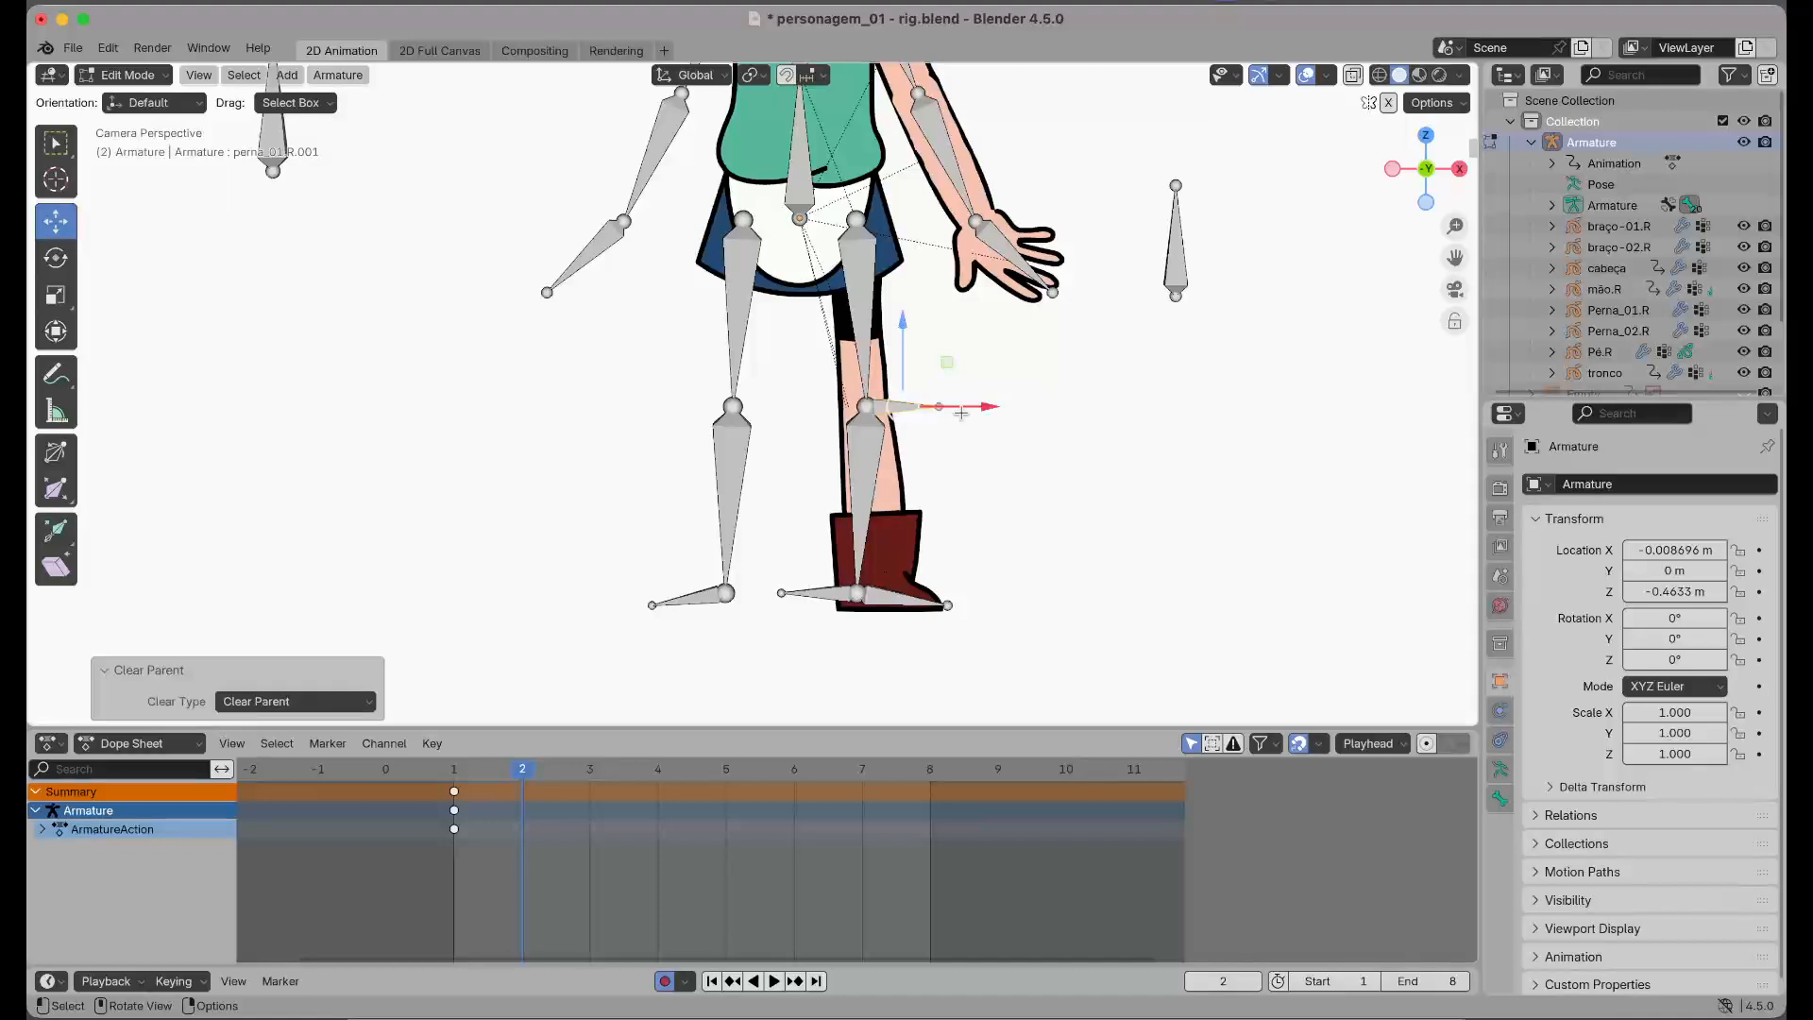
drag(961, 413, 1080, 407)
right_click(1042, 407)
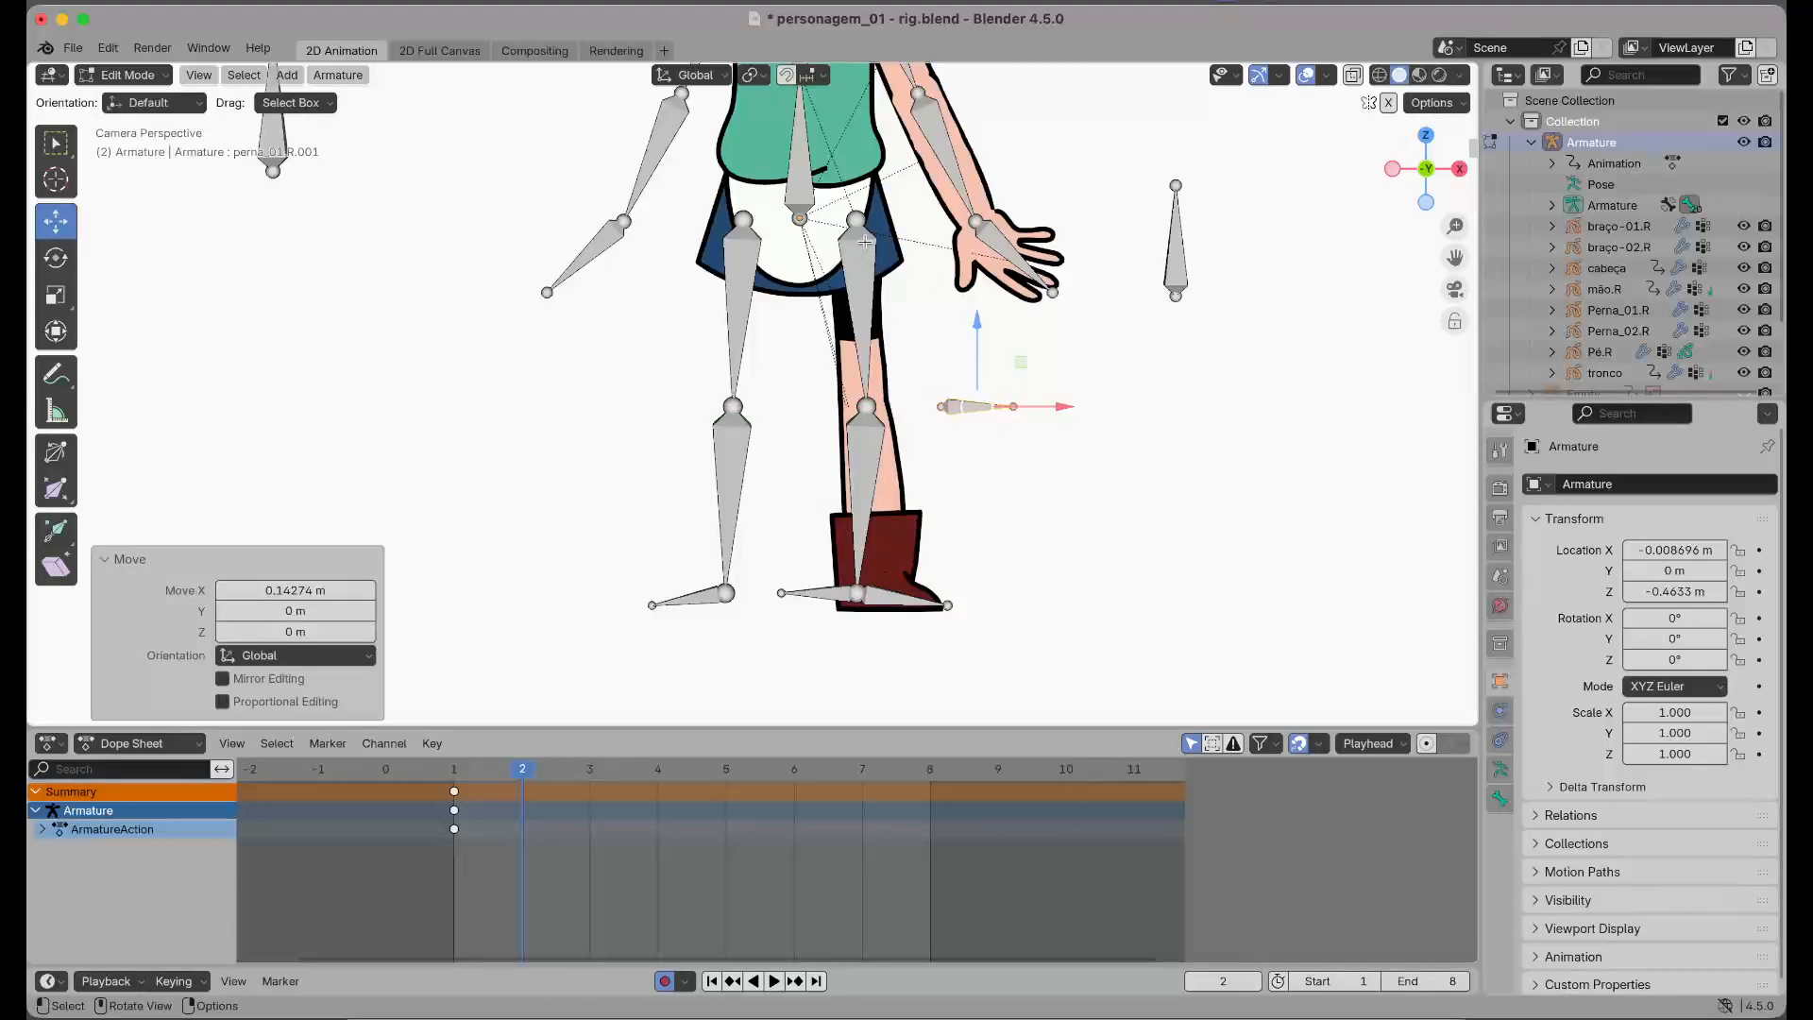
drag(1062, 408, 1083, 407)
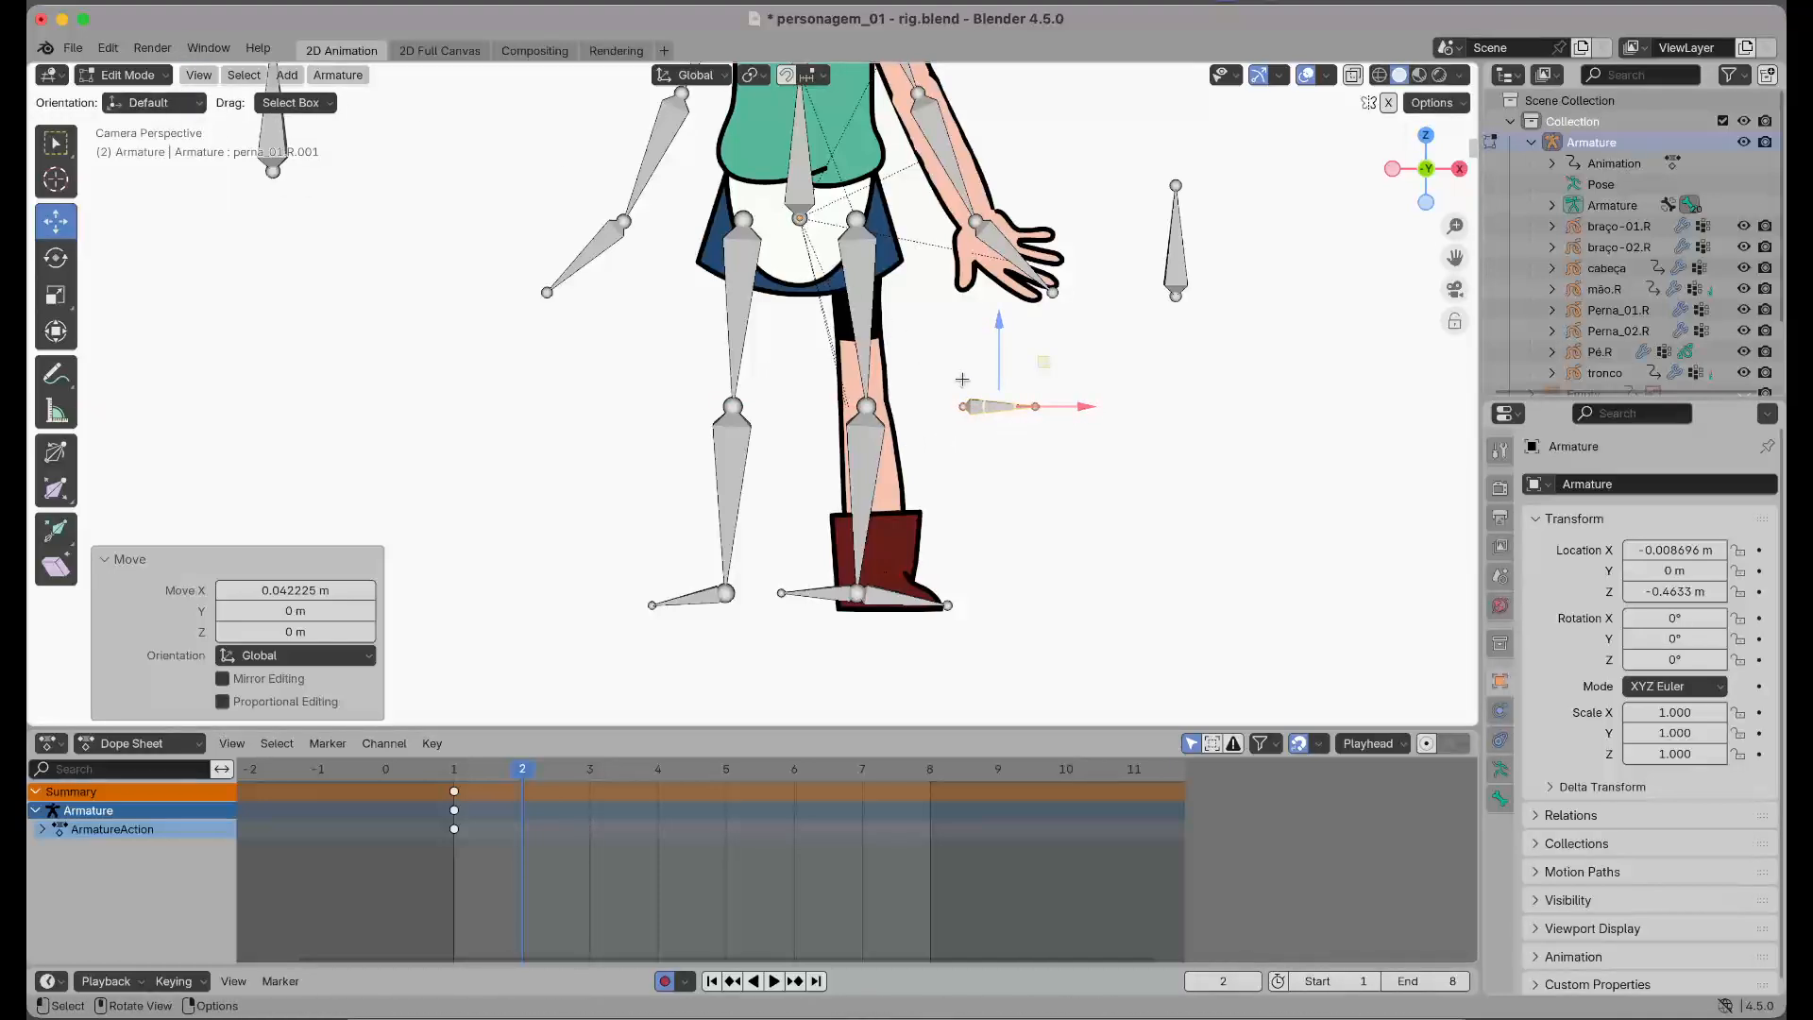
Rename the detached knee bone as joelho.R
key(F2)
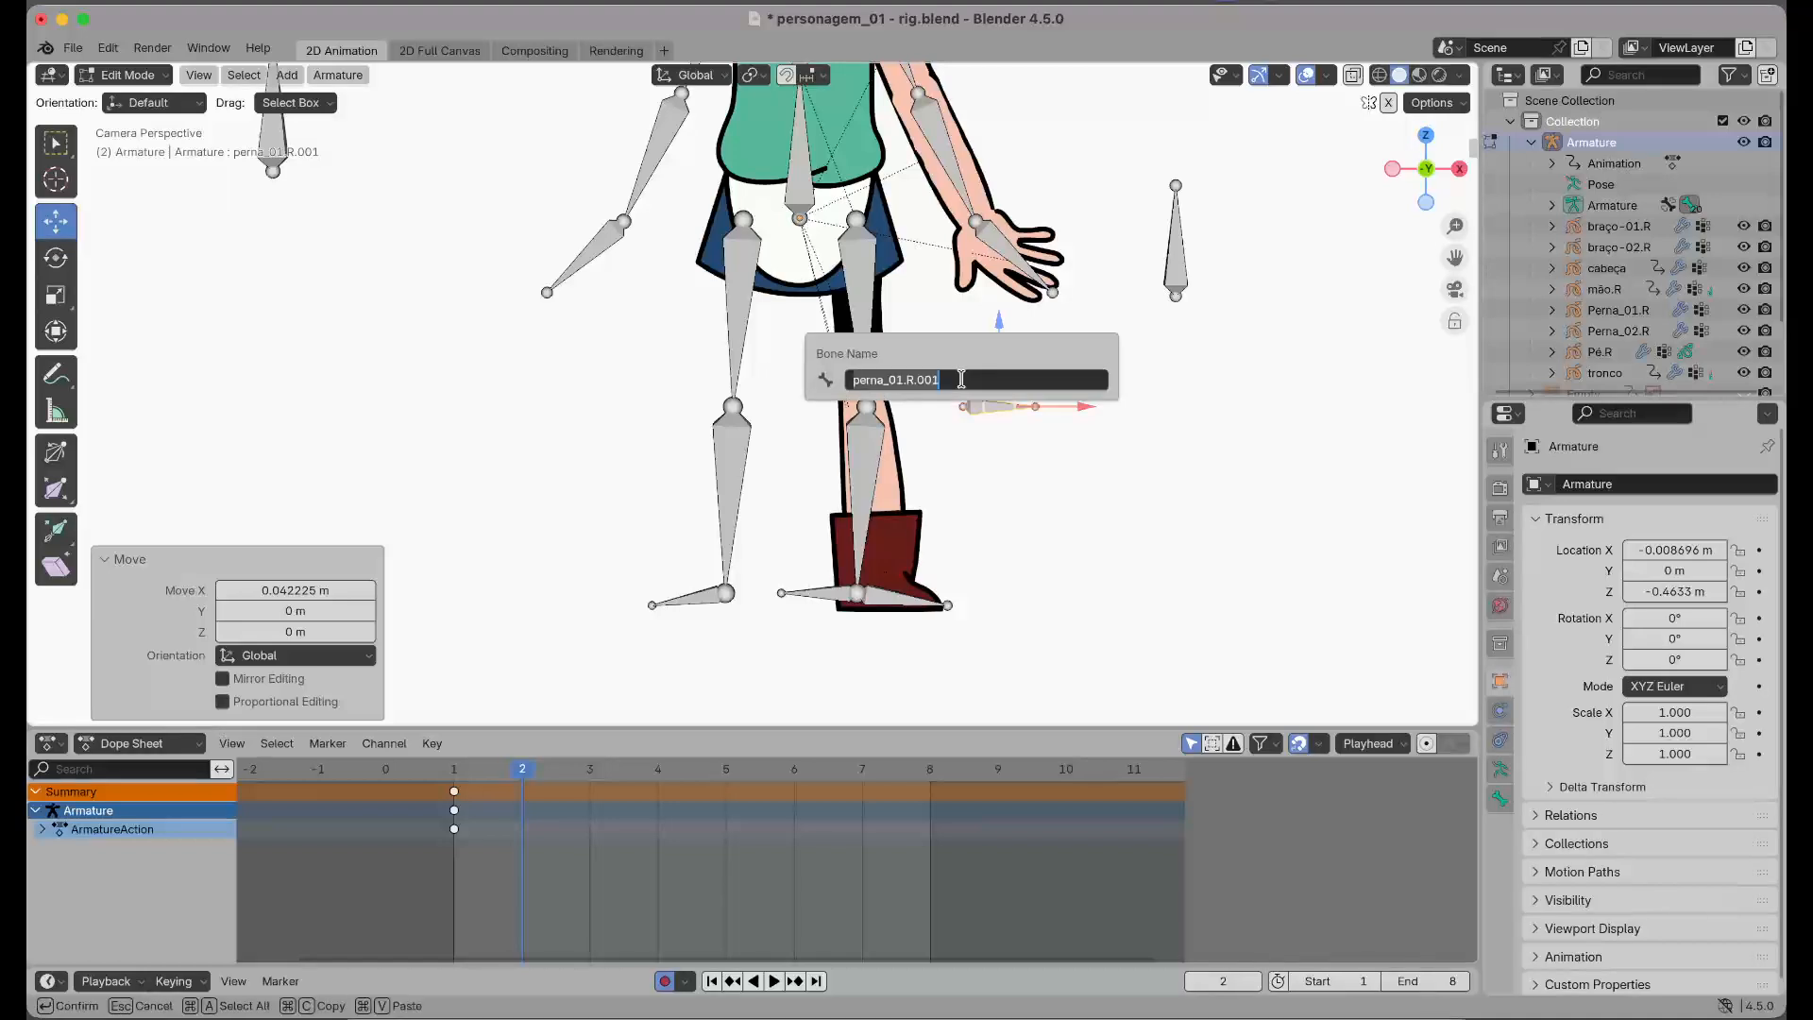
text(joelho.R)
key(Return)
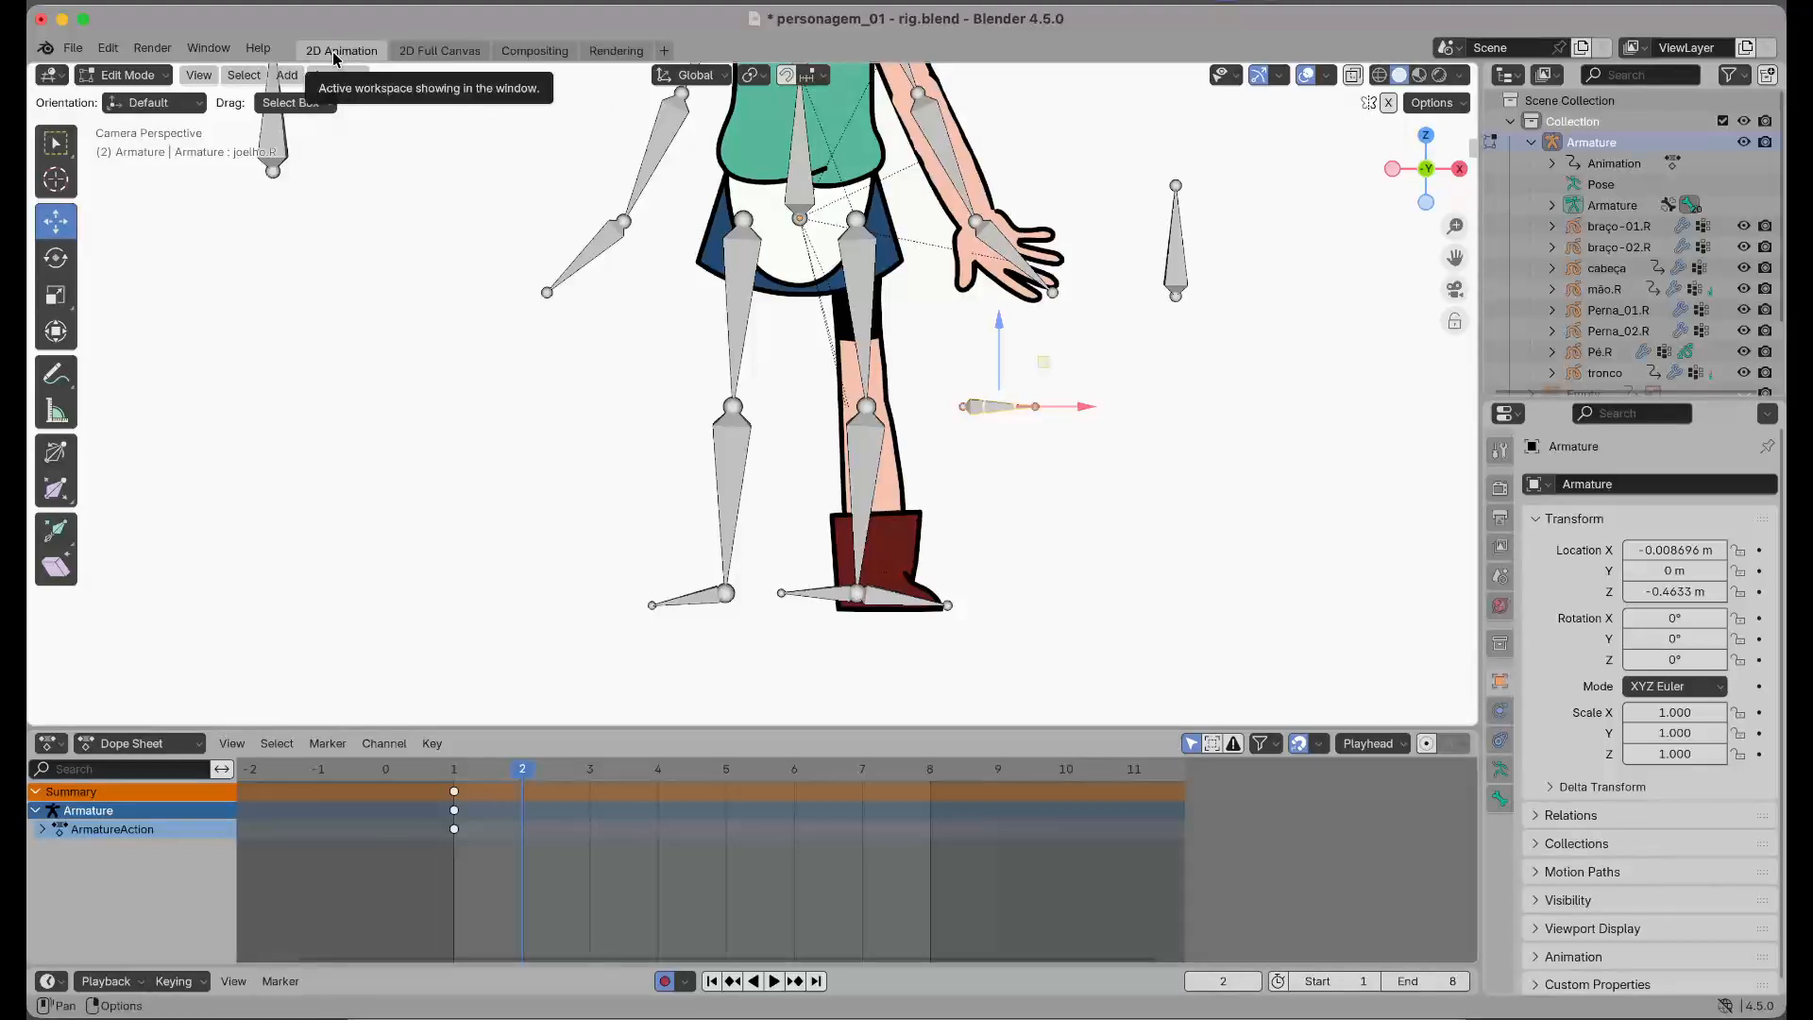
In Pose Mode, set the perna_02.R IK constraint's pole target to the Armature's joelho.R bone with a 180° pole angle
click(135, 75)
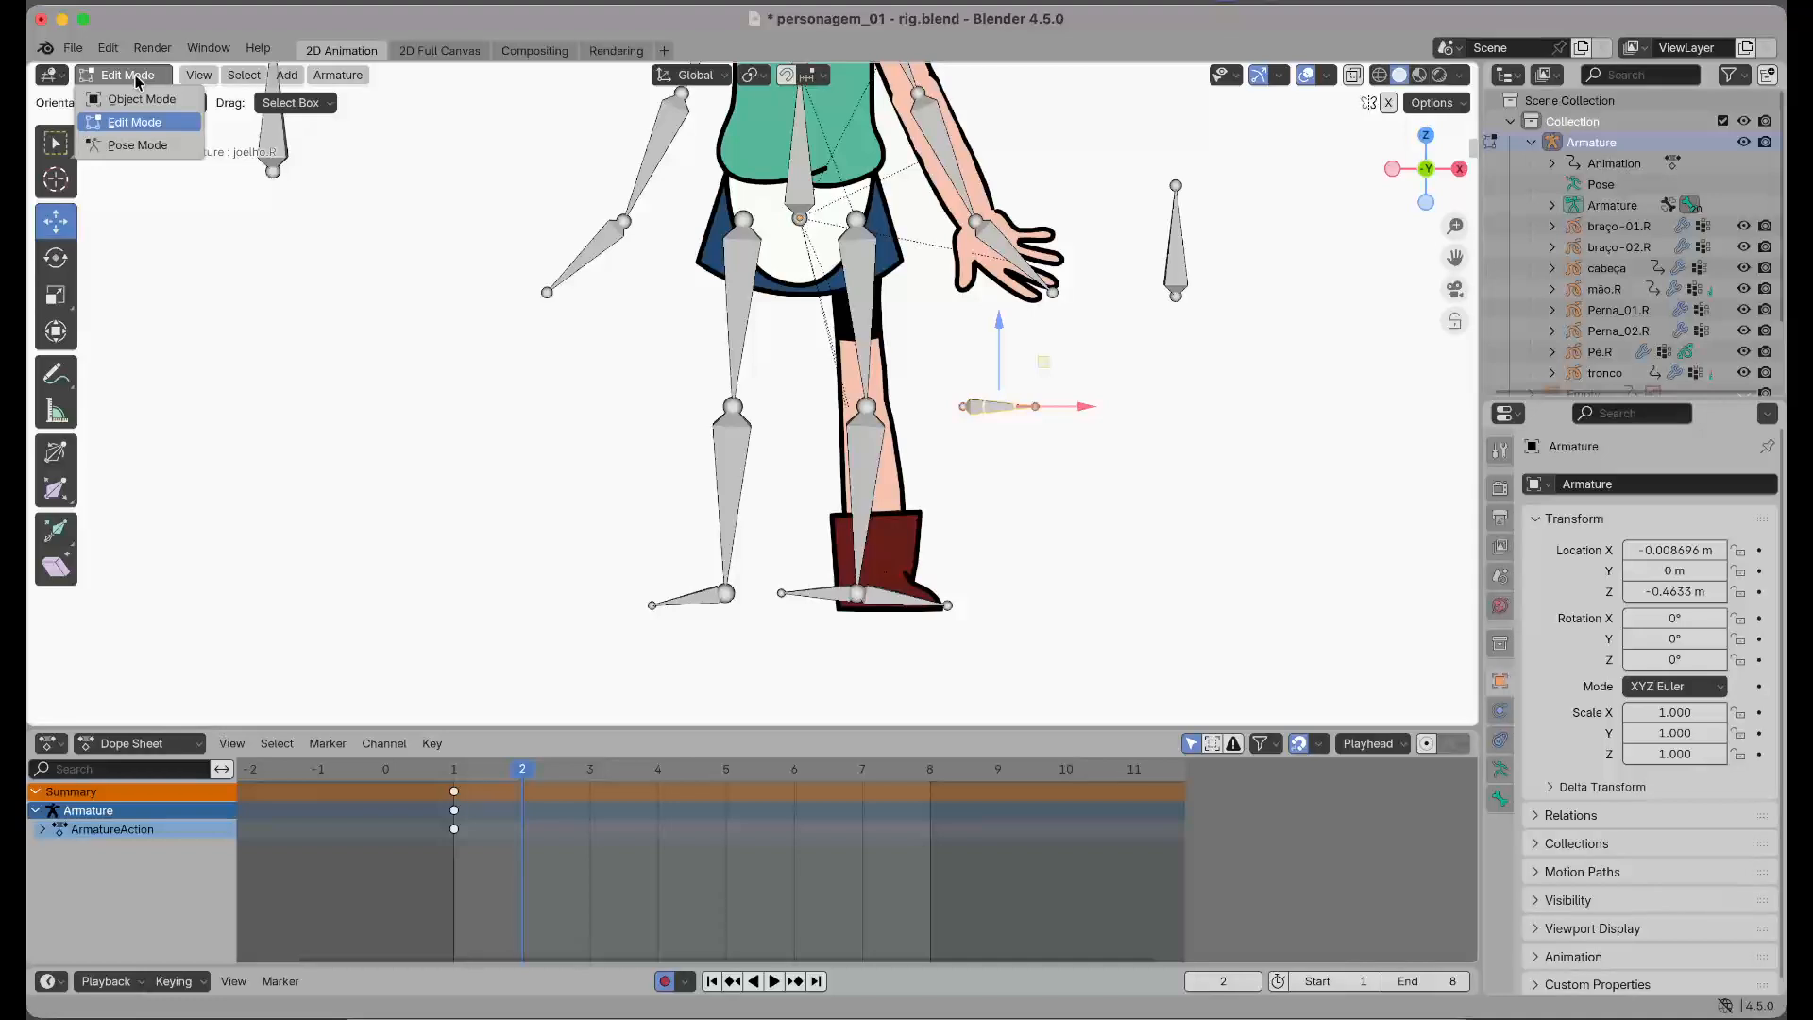
click(131, 146)
click(868, 455)
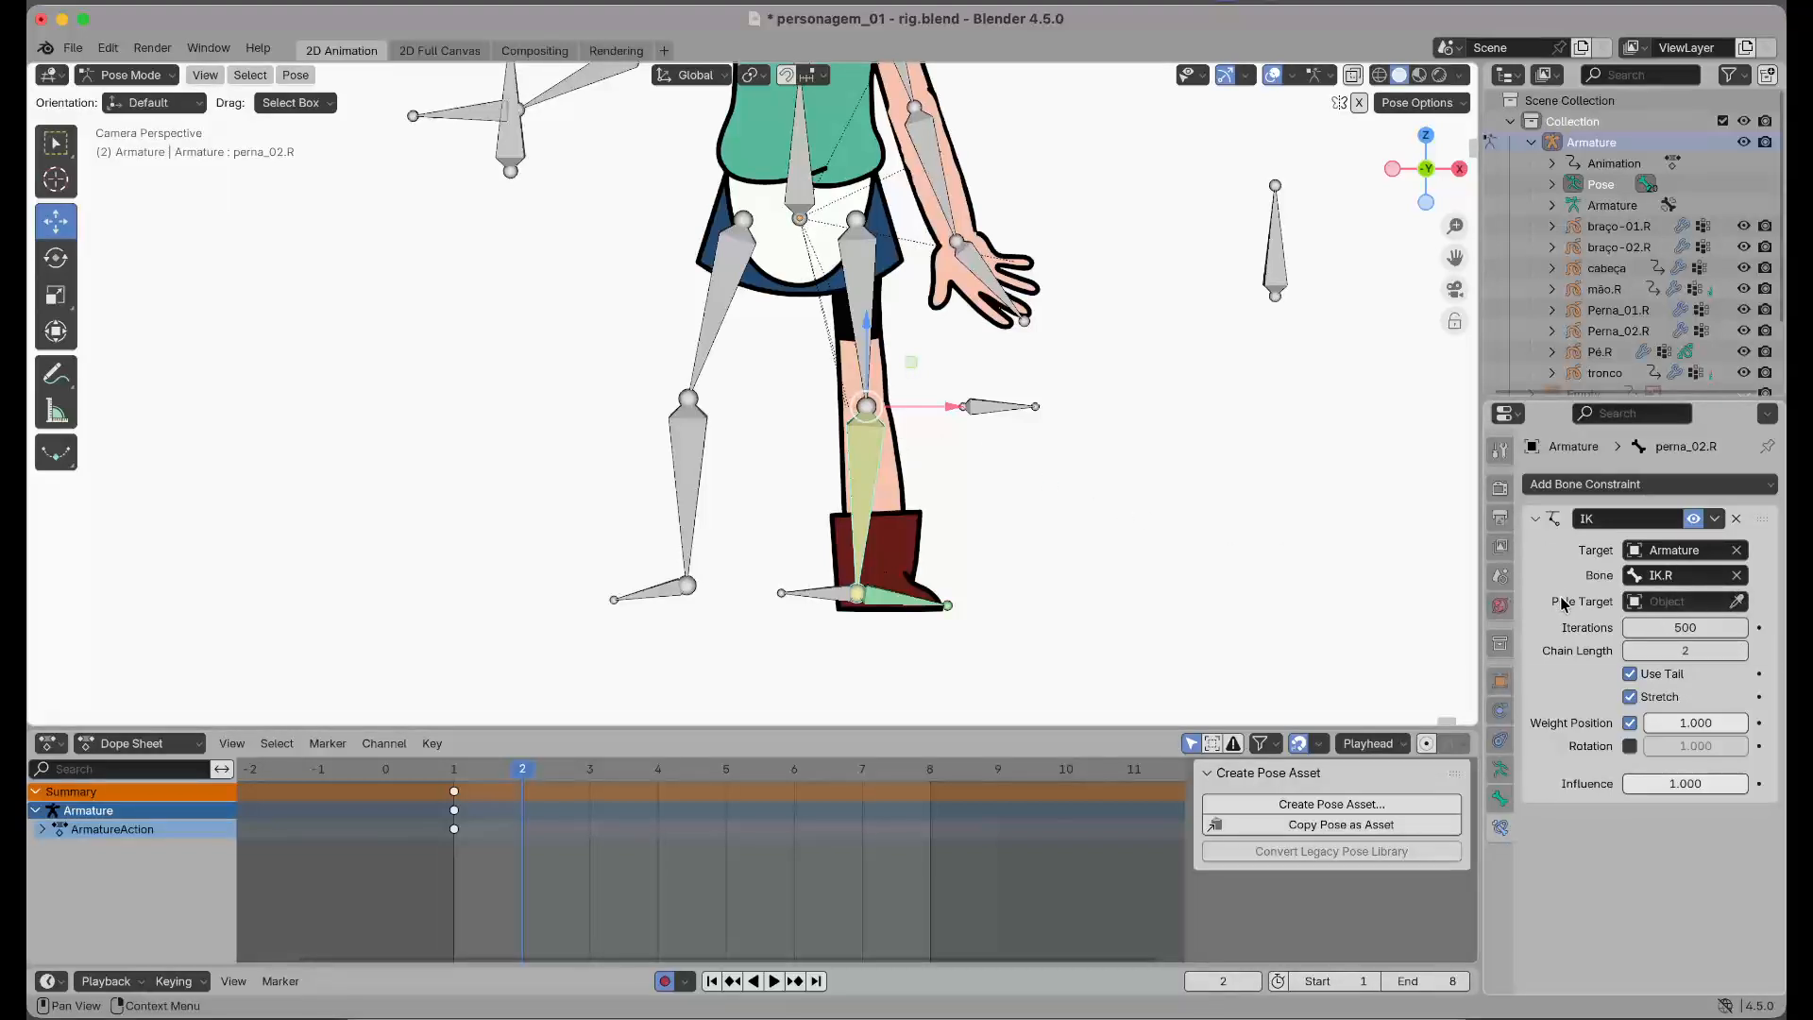
click(1736, 601)
click(1002, 413)
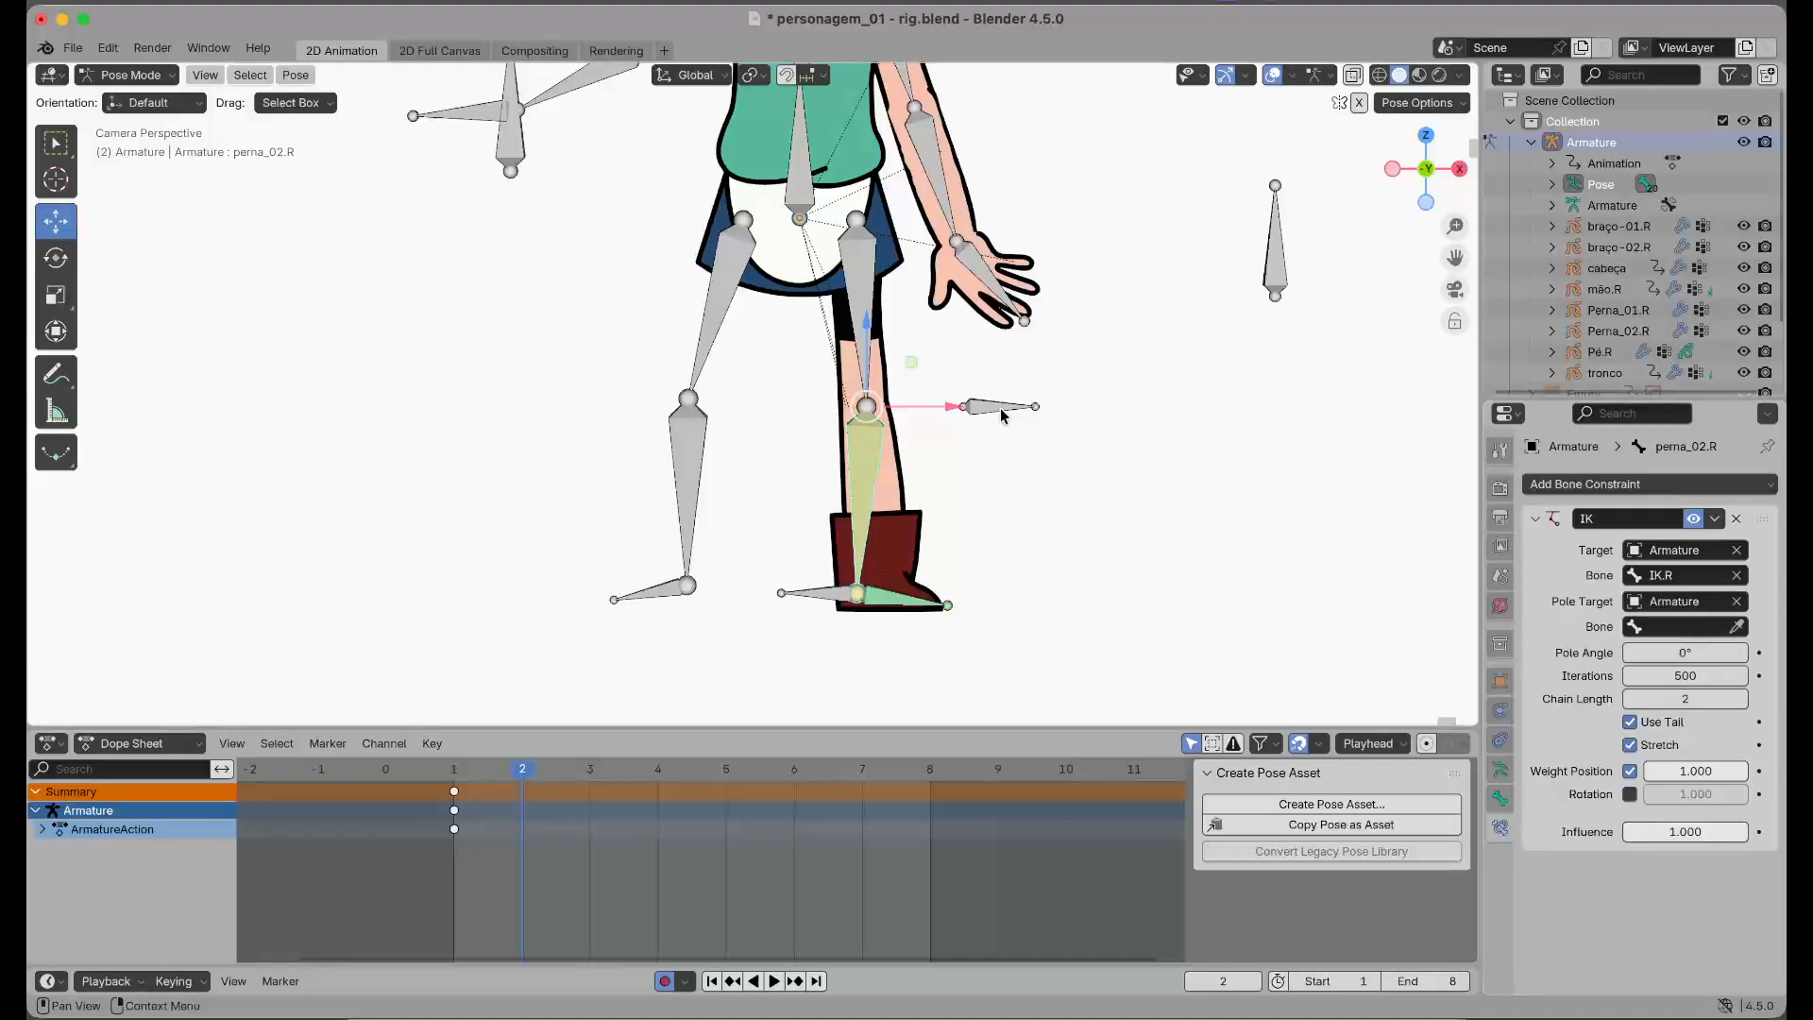
click(1736, 627)
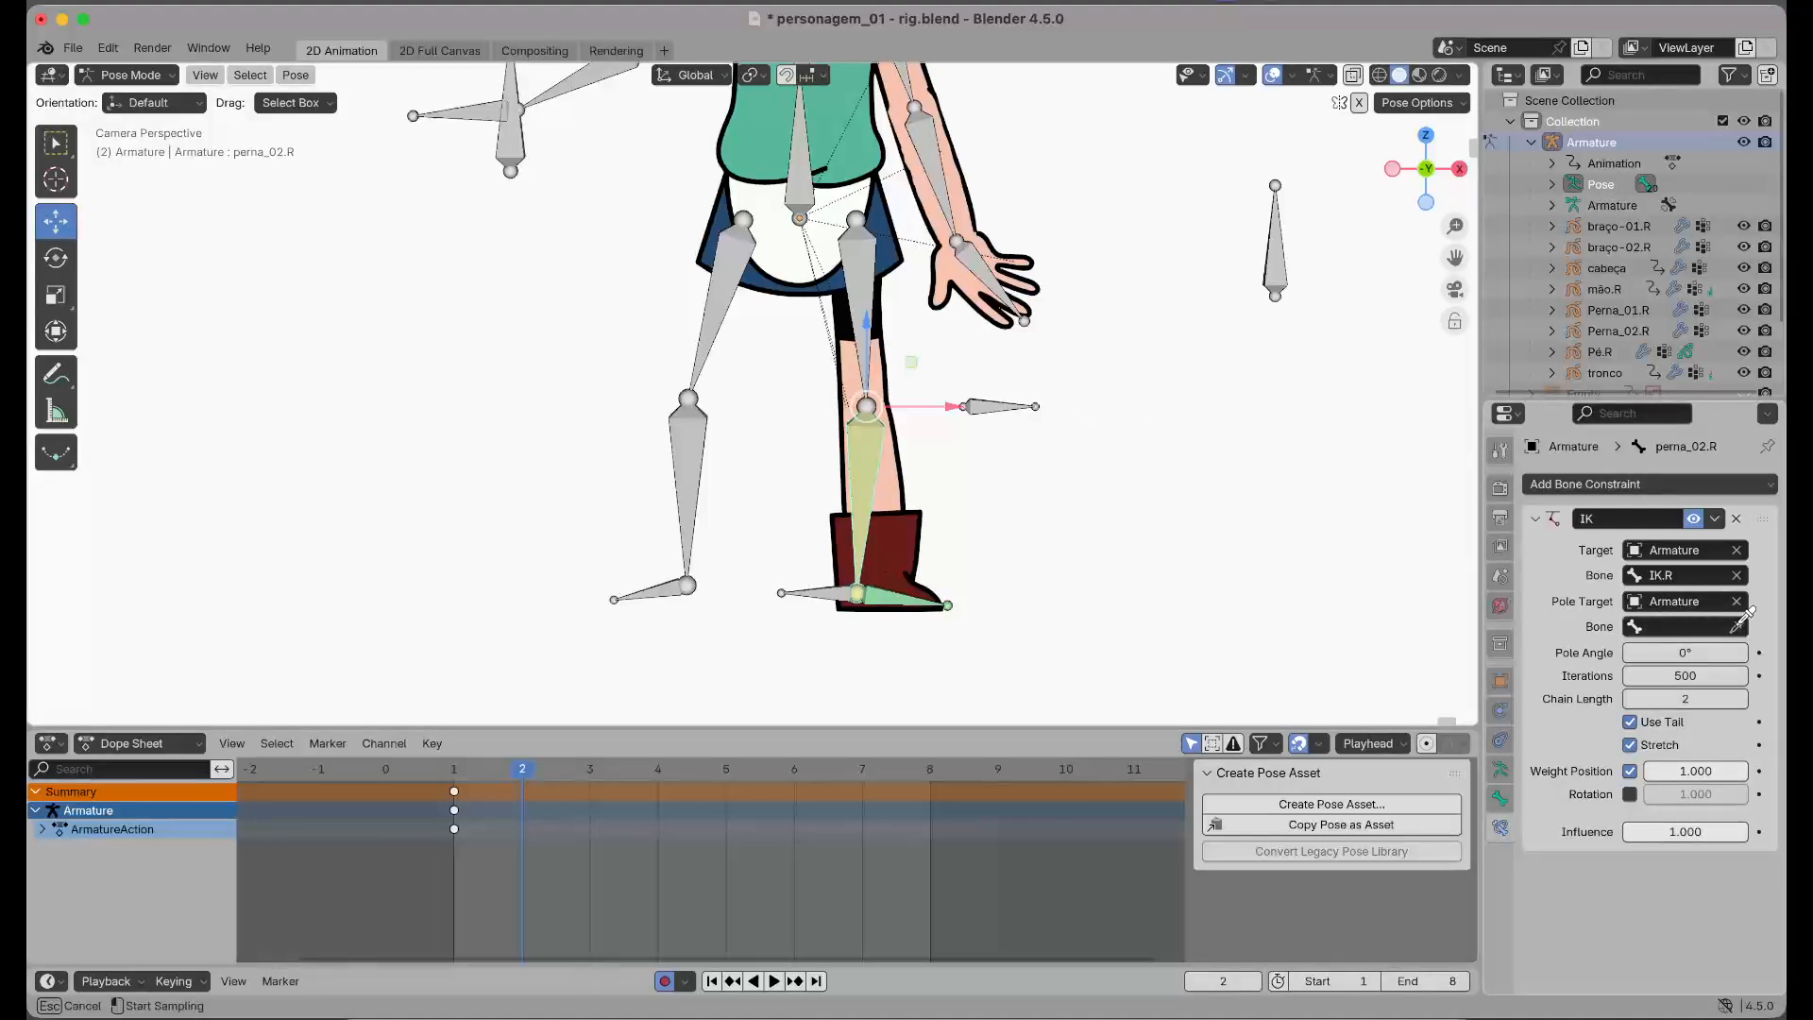
click(998, 395)
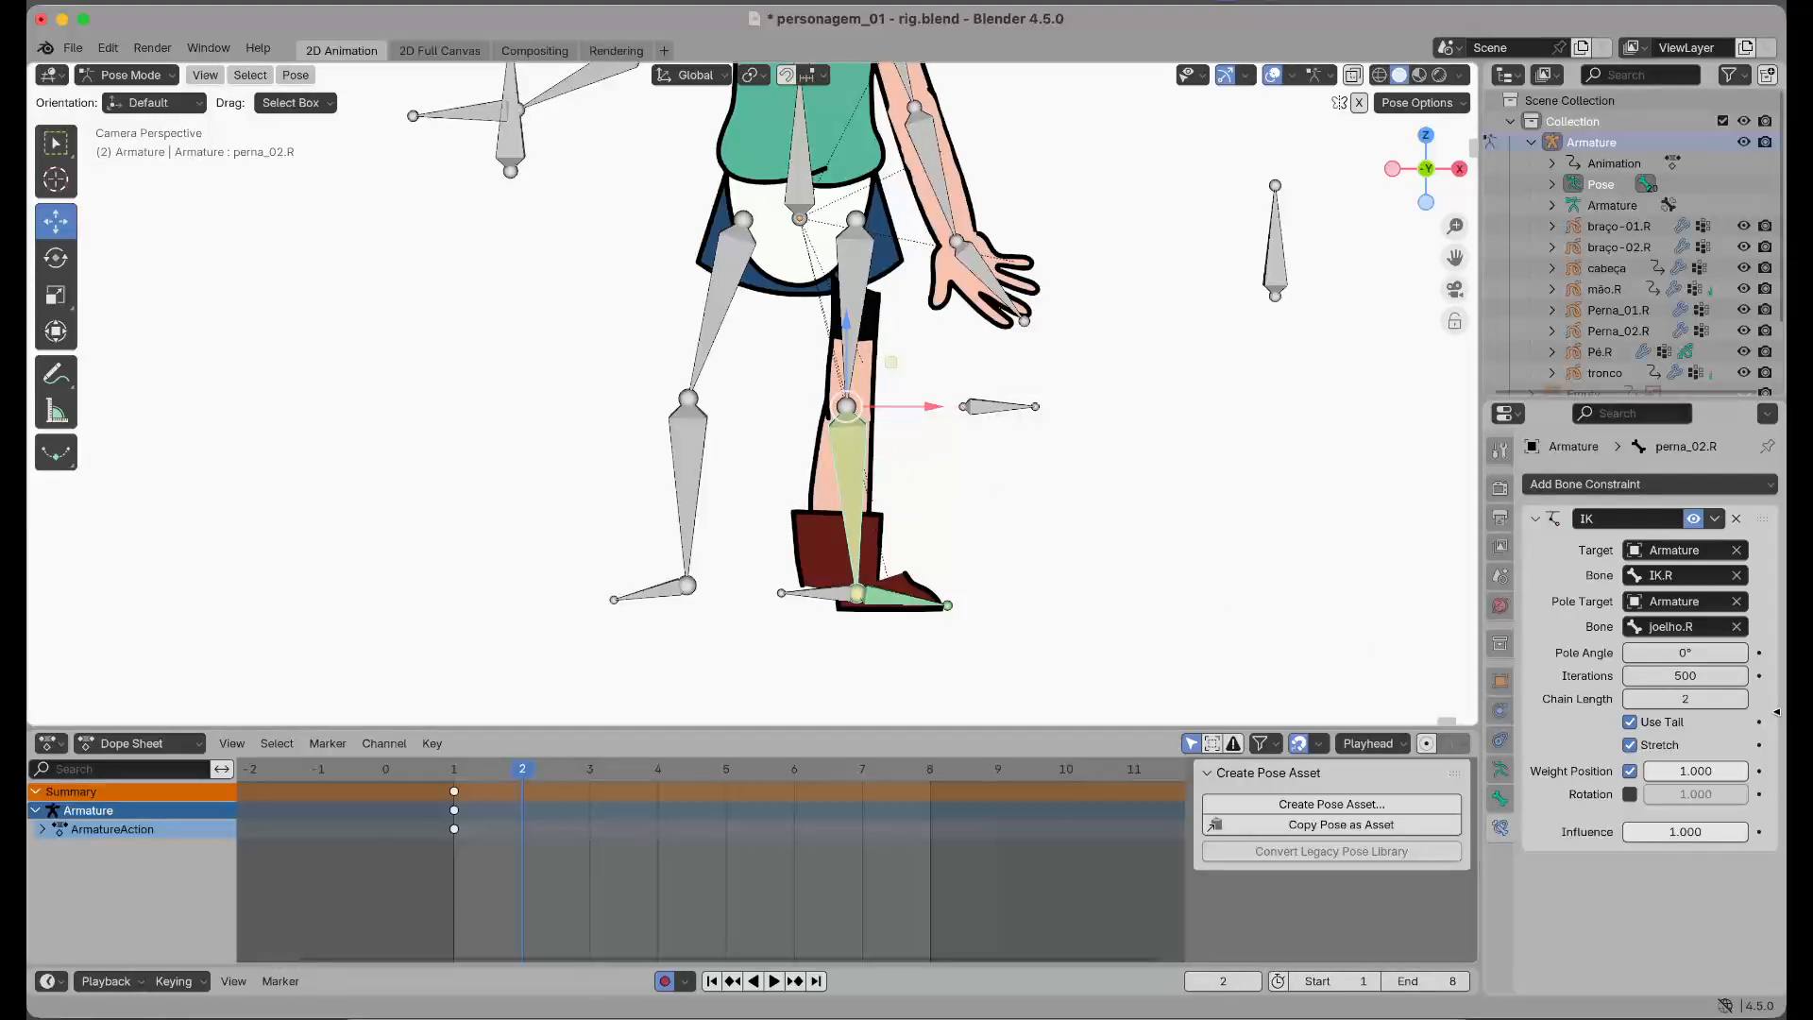
click(1685, 653)
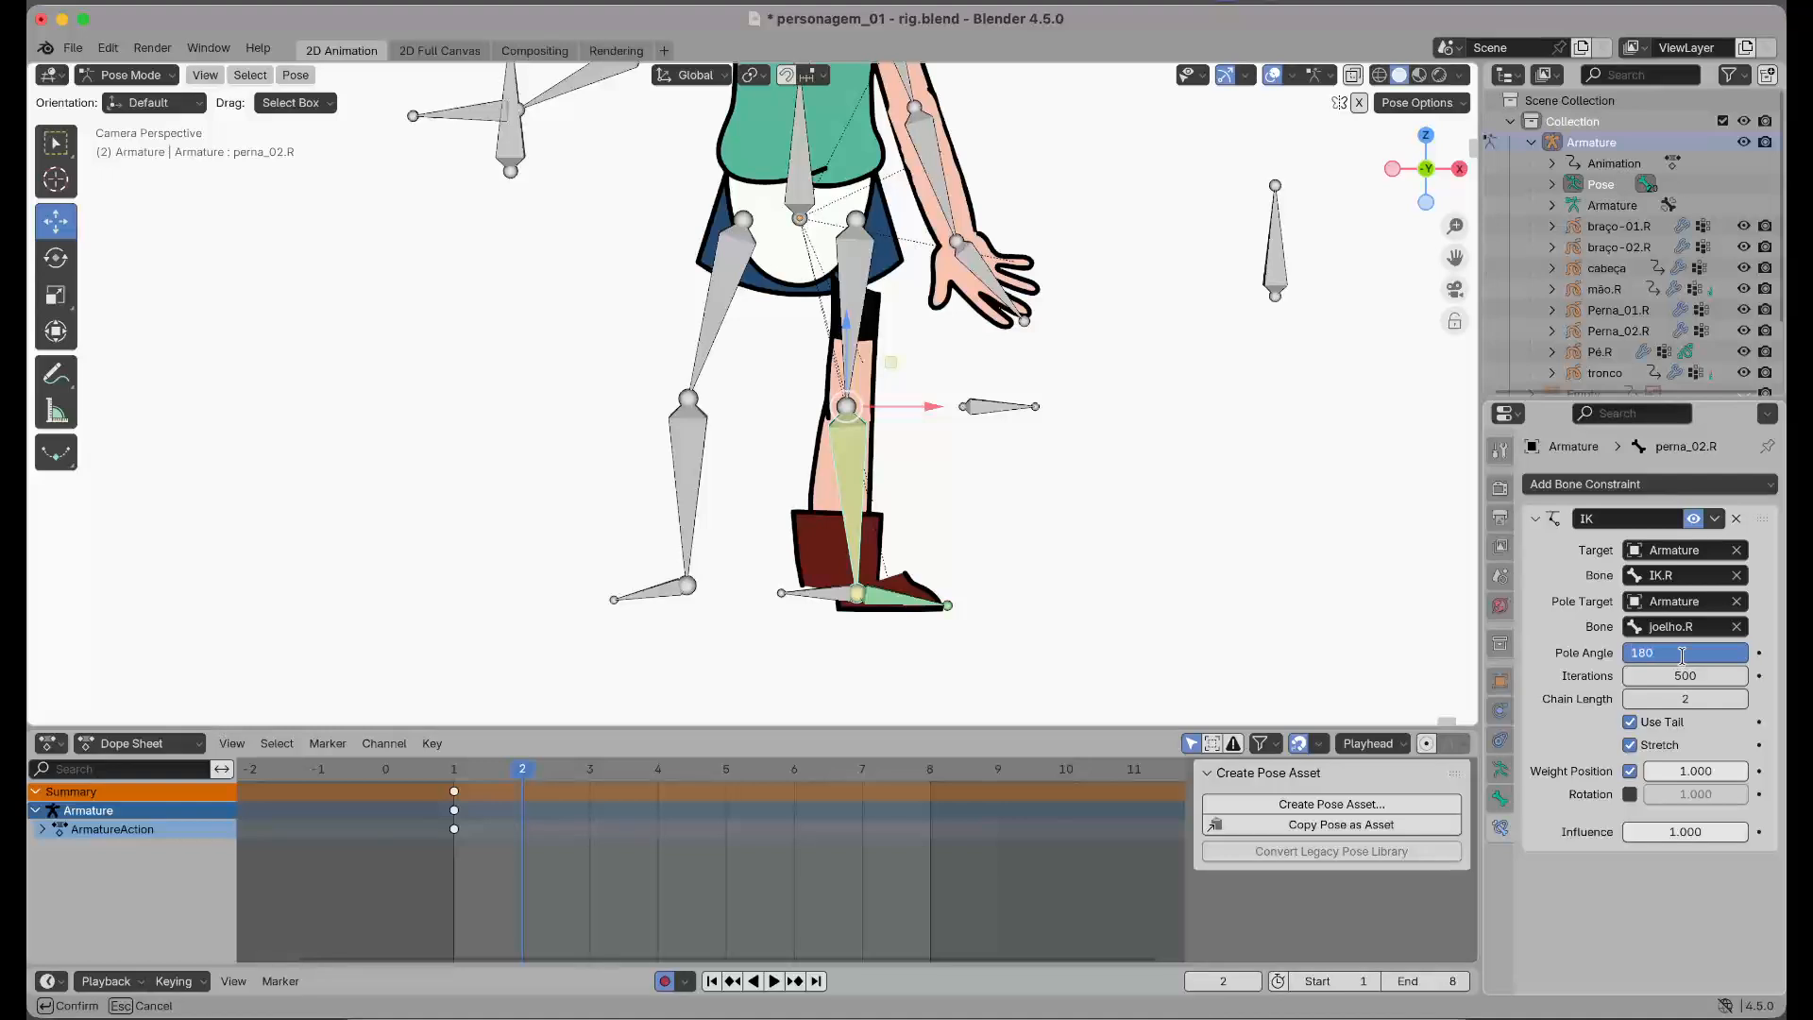
key(Return)
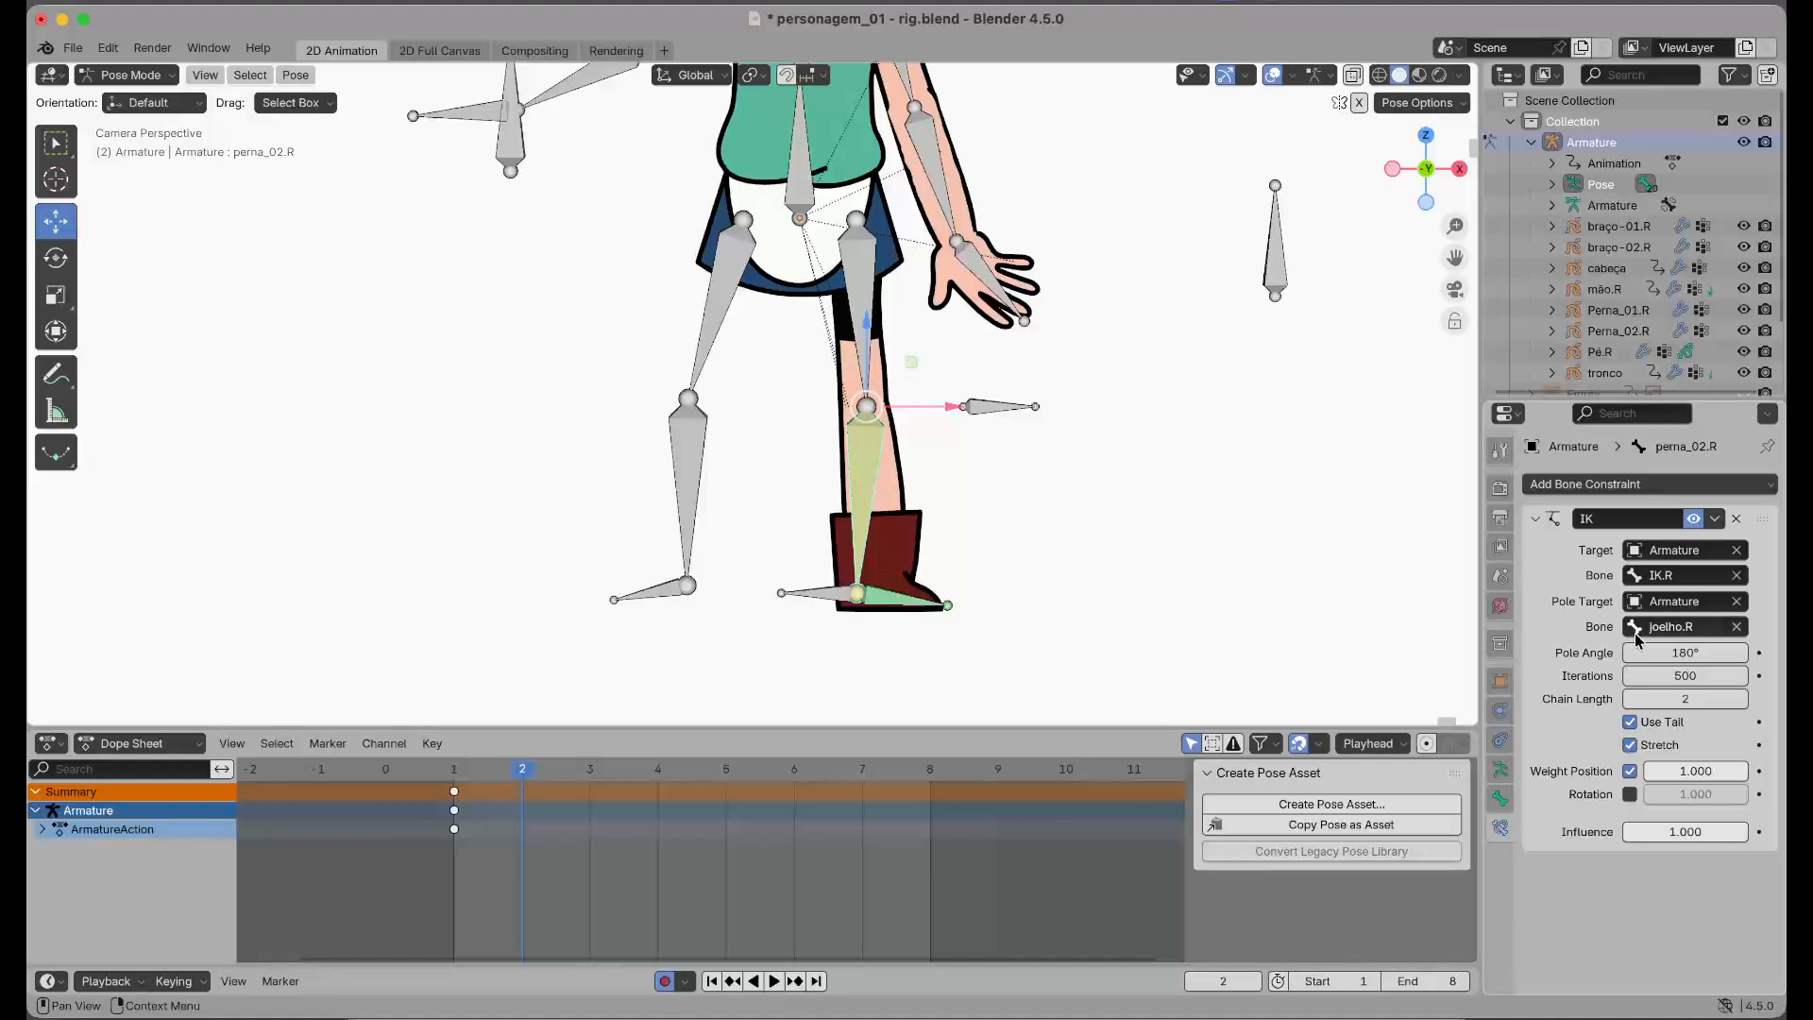
Try a different pole angle on the perna_02.R IK constraint and restore it to 180°
click(1705, 660)
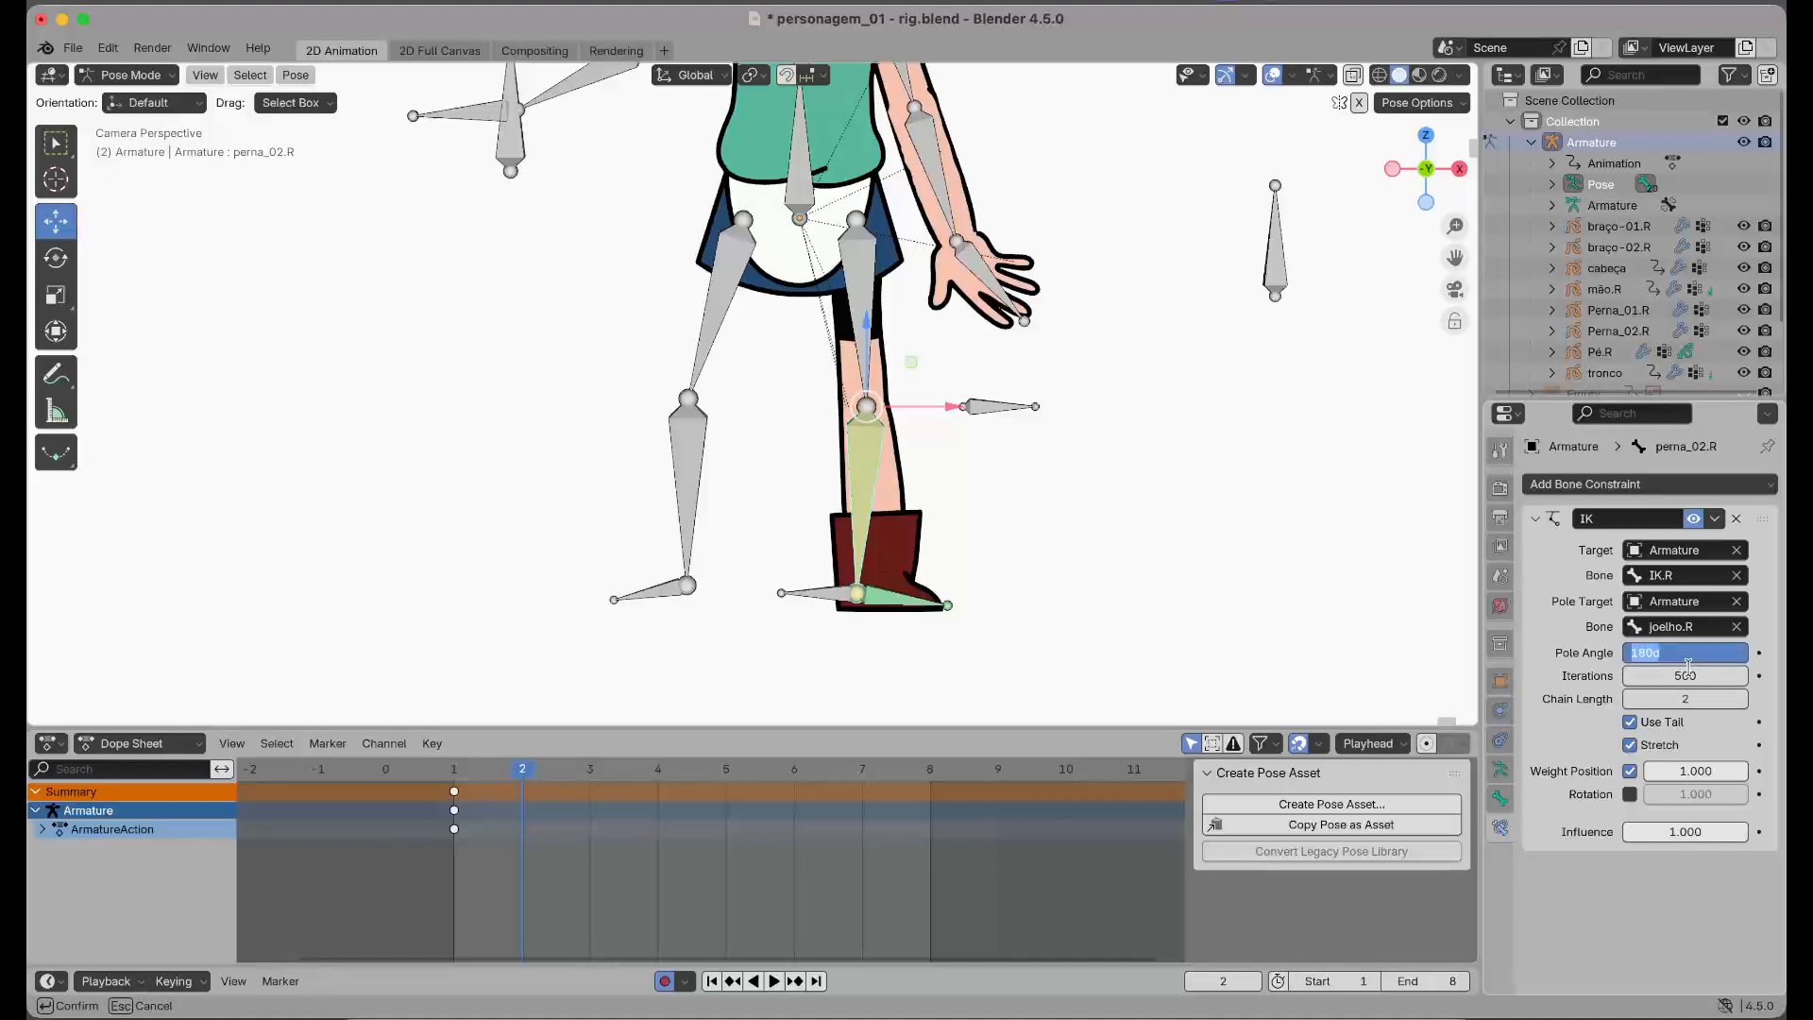
key(Return)
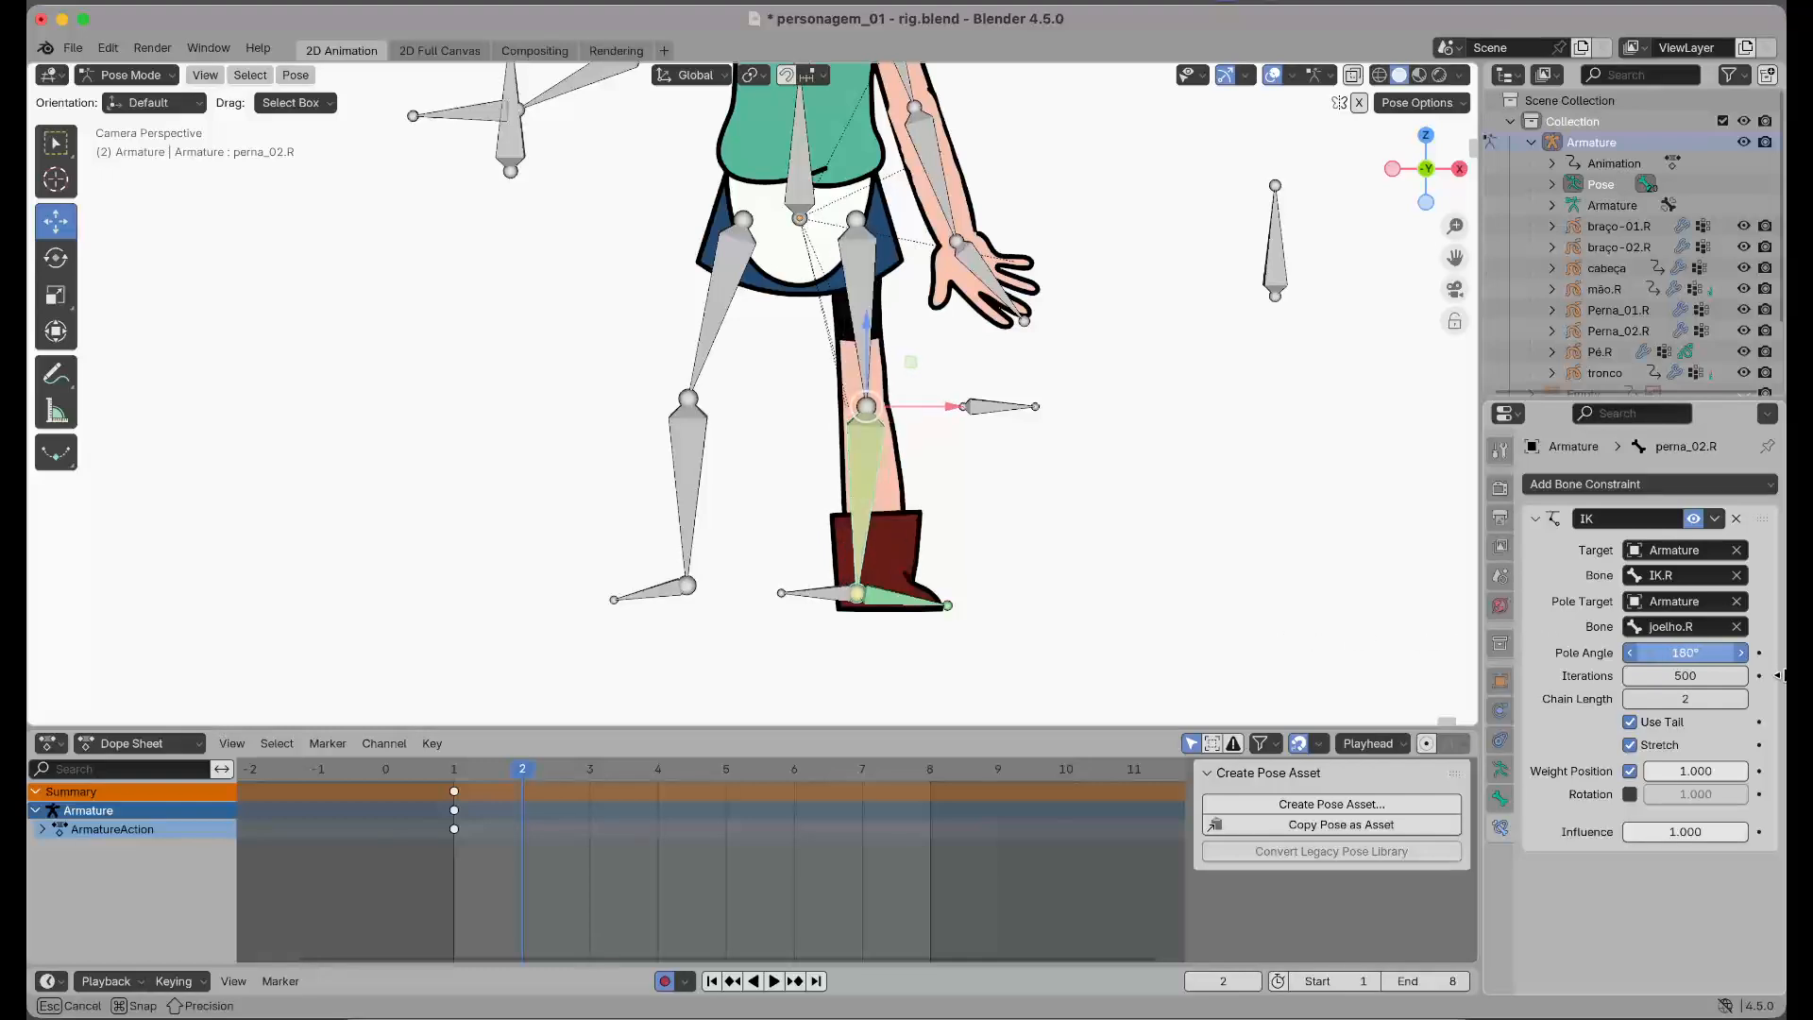
drag(1779, 675, 1673, 660)
click(1673, 660)
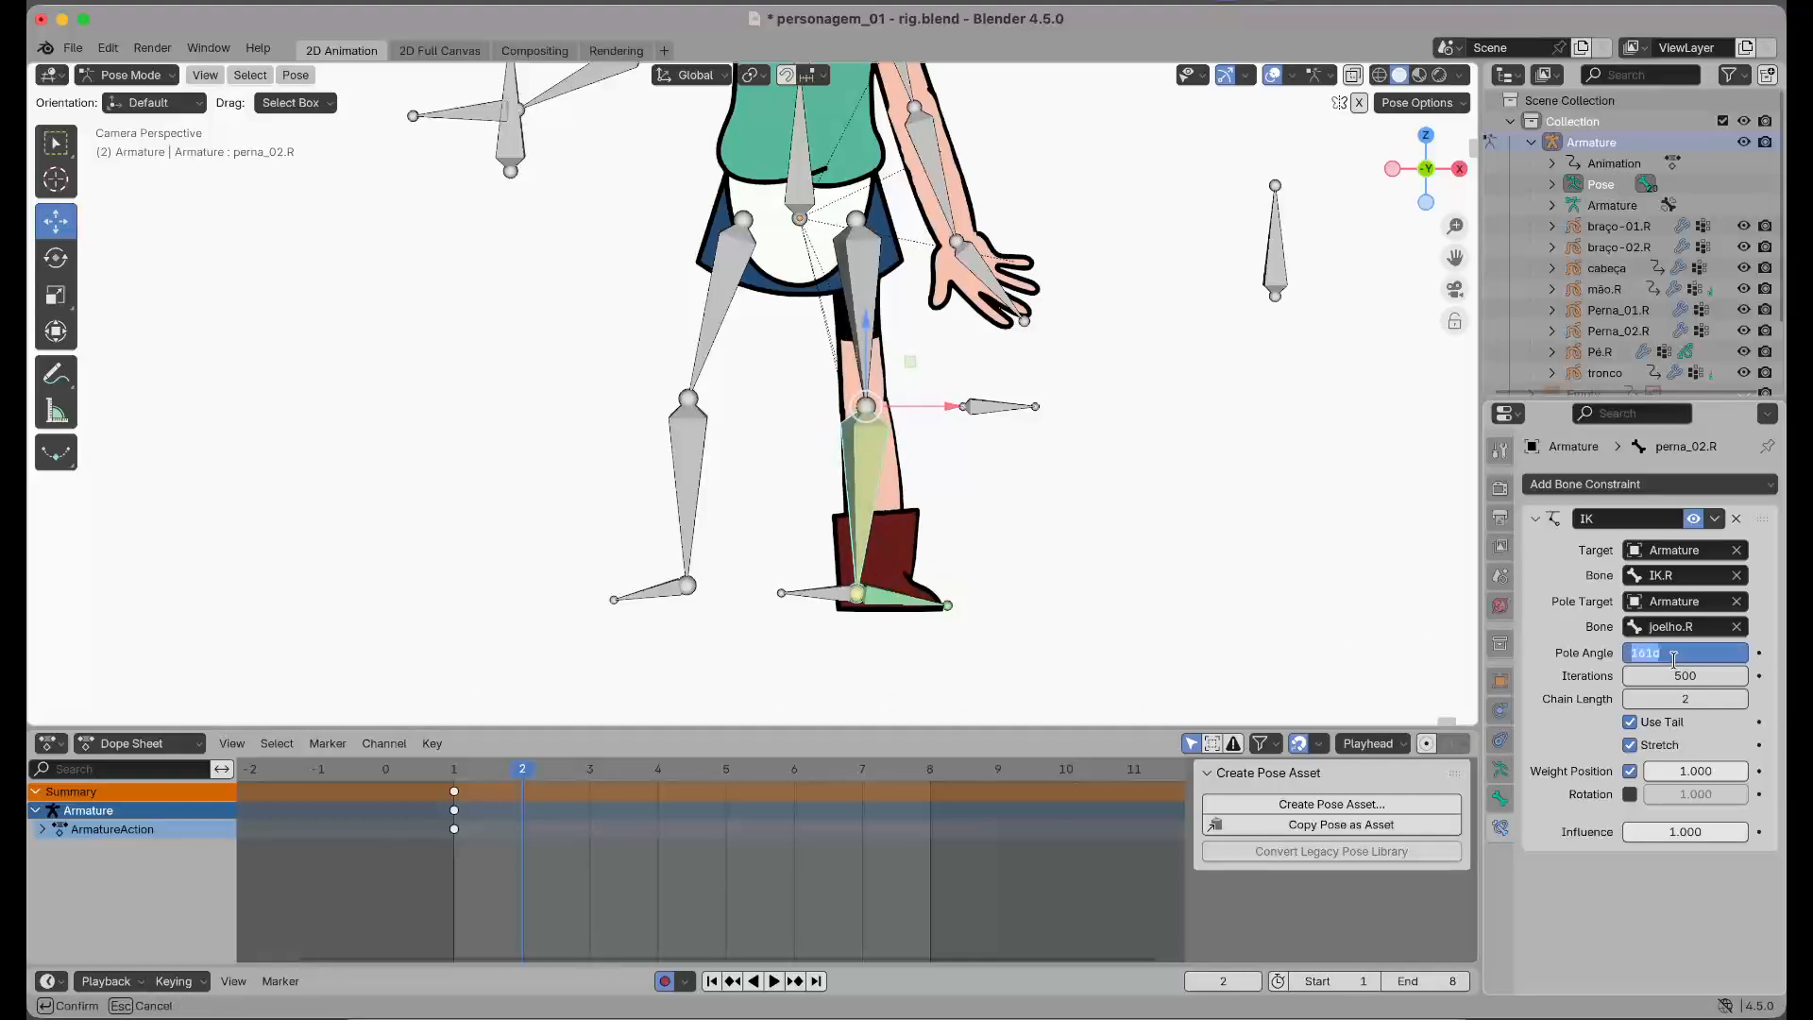
text(180)
key(Return)
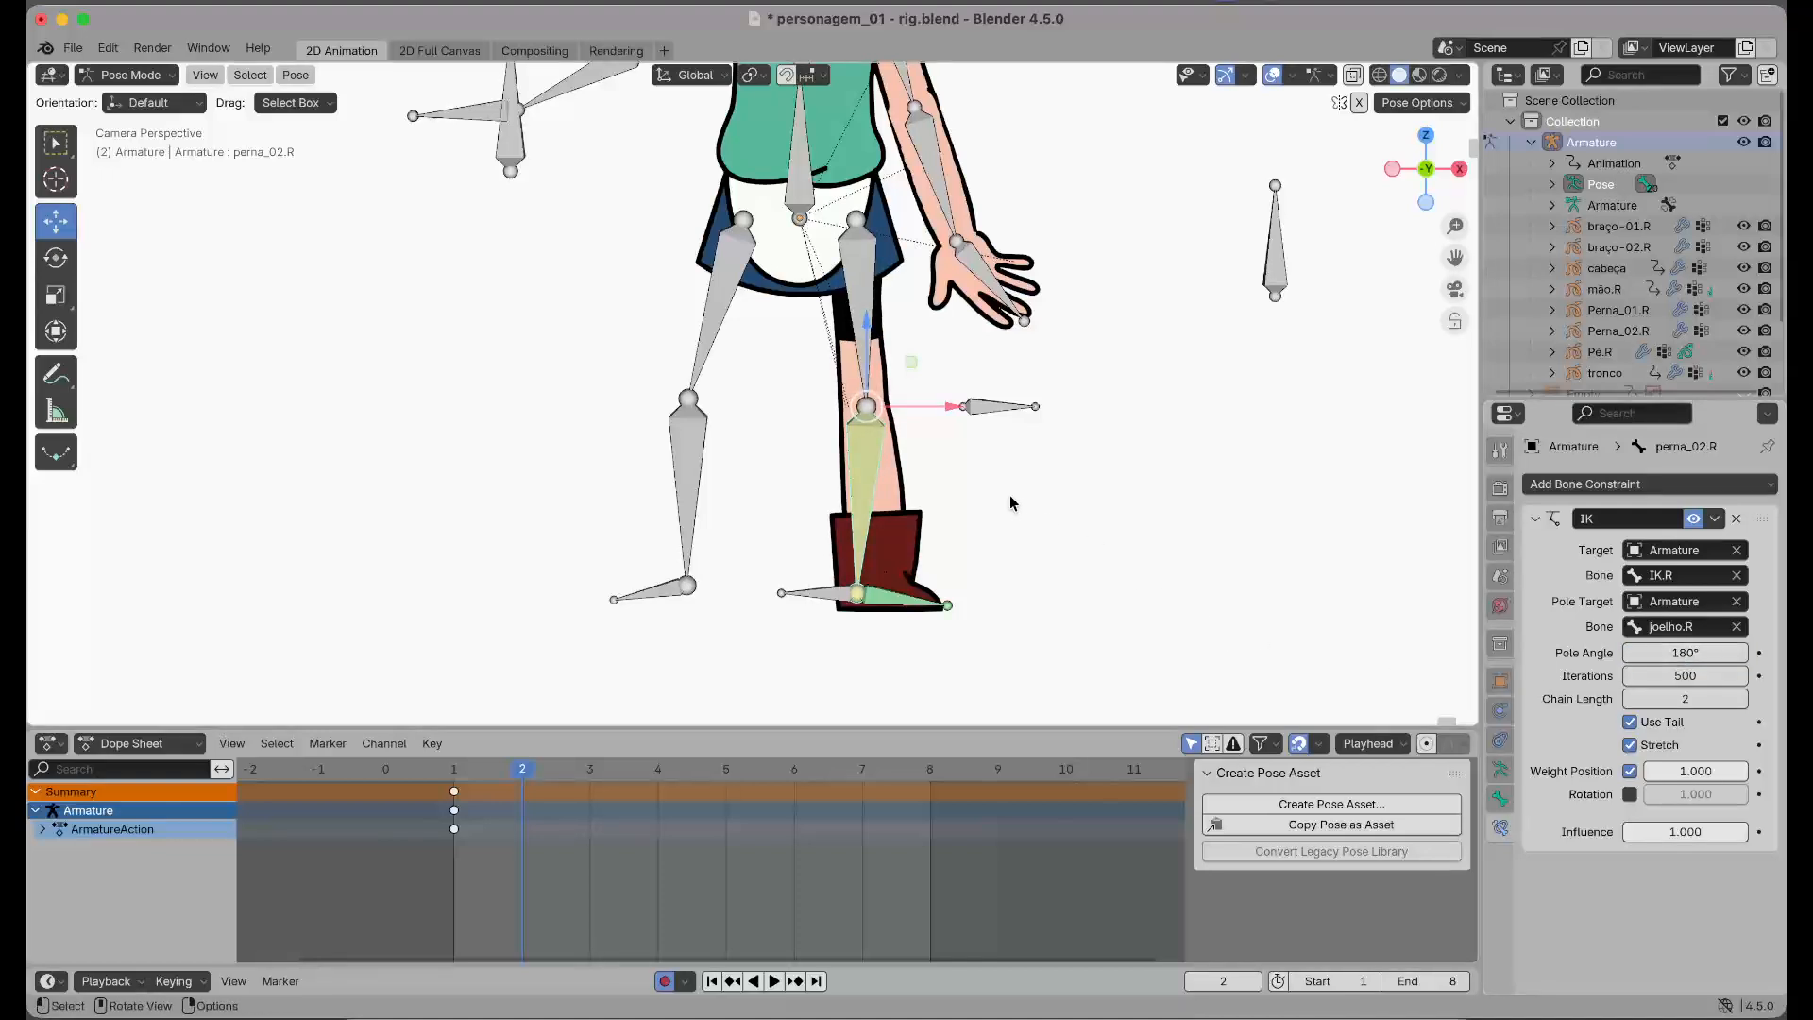
Test the leg bend by moving the IK.R bone about 0.048 m along X and 0.151 m along Z, and undo the move
click(827, 588)
key(g)
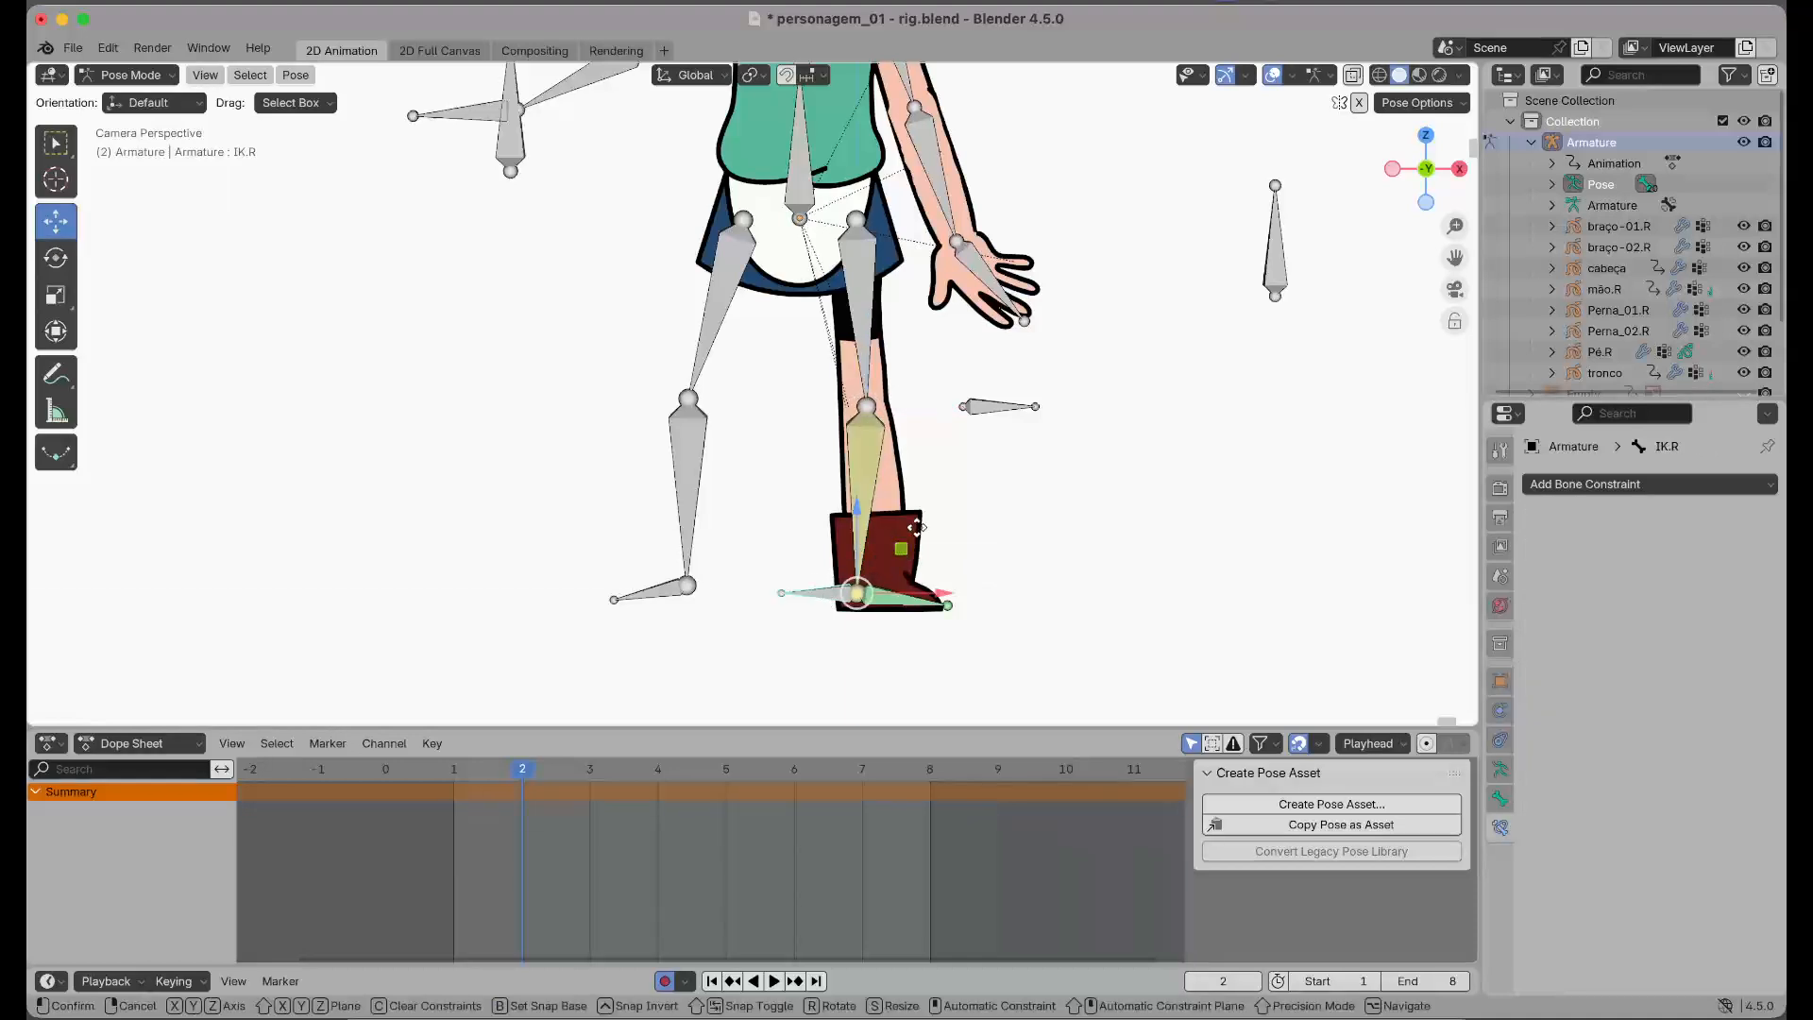
key(shift+y)
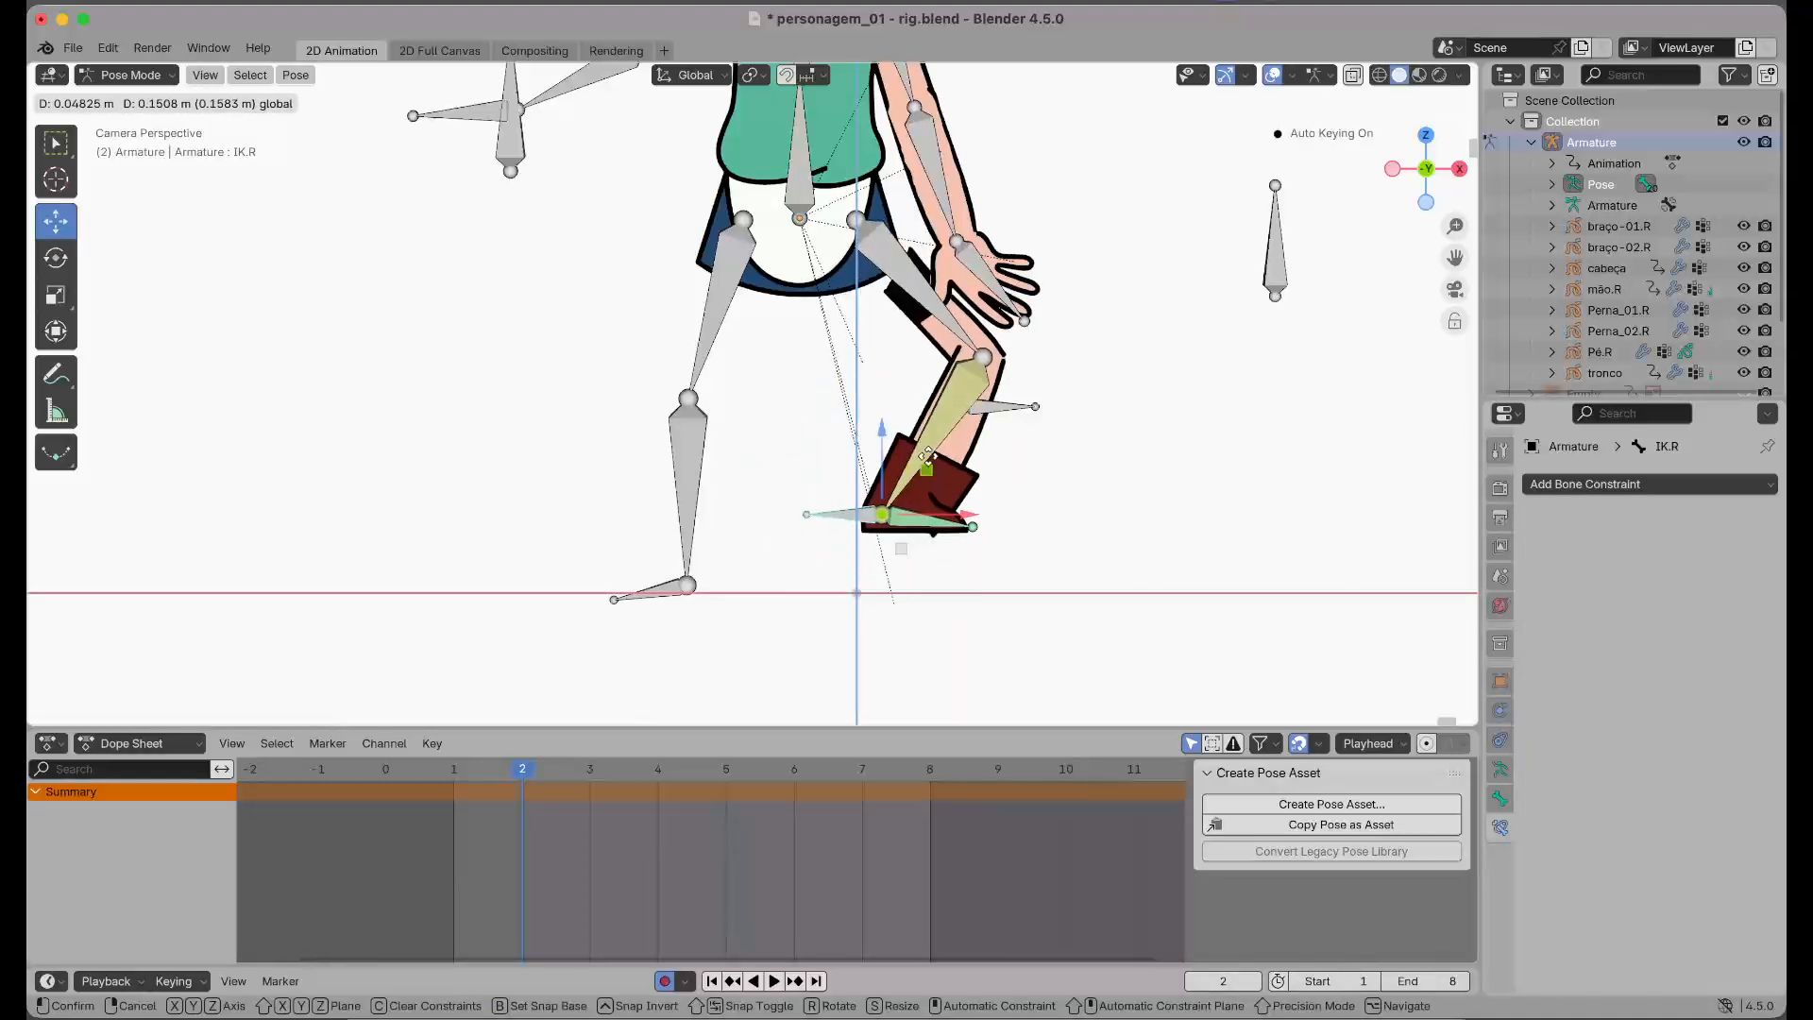
click(925, 463)
key(super+z)
Move the joelho.R pole bone within the XZ plane by about 0.044 m along X and 0.022 m along Z
click(992, 416)
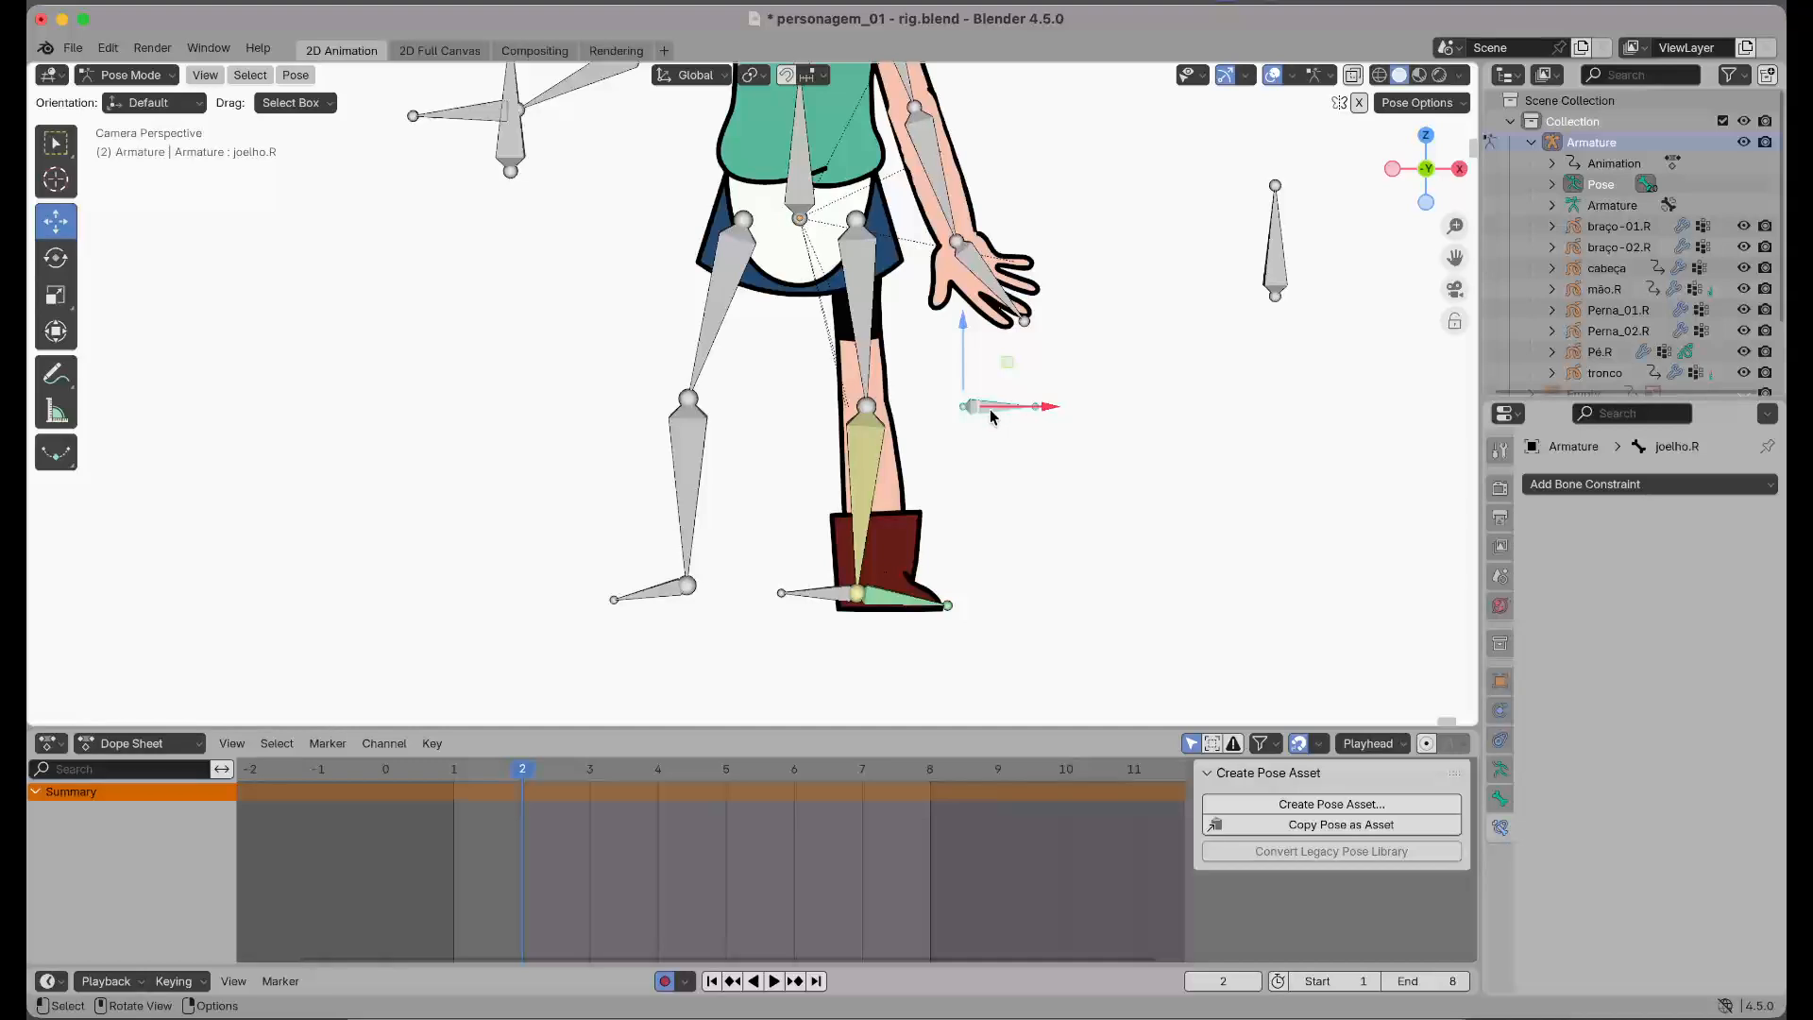
key(g)
key(shift+y)
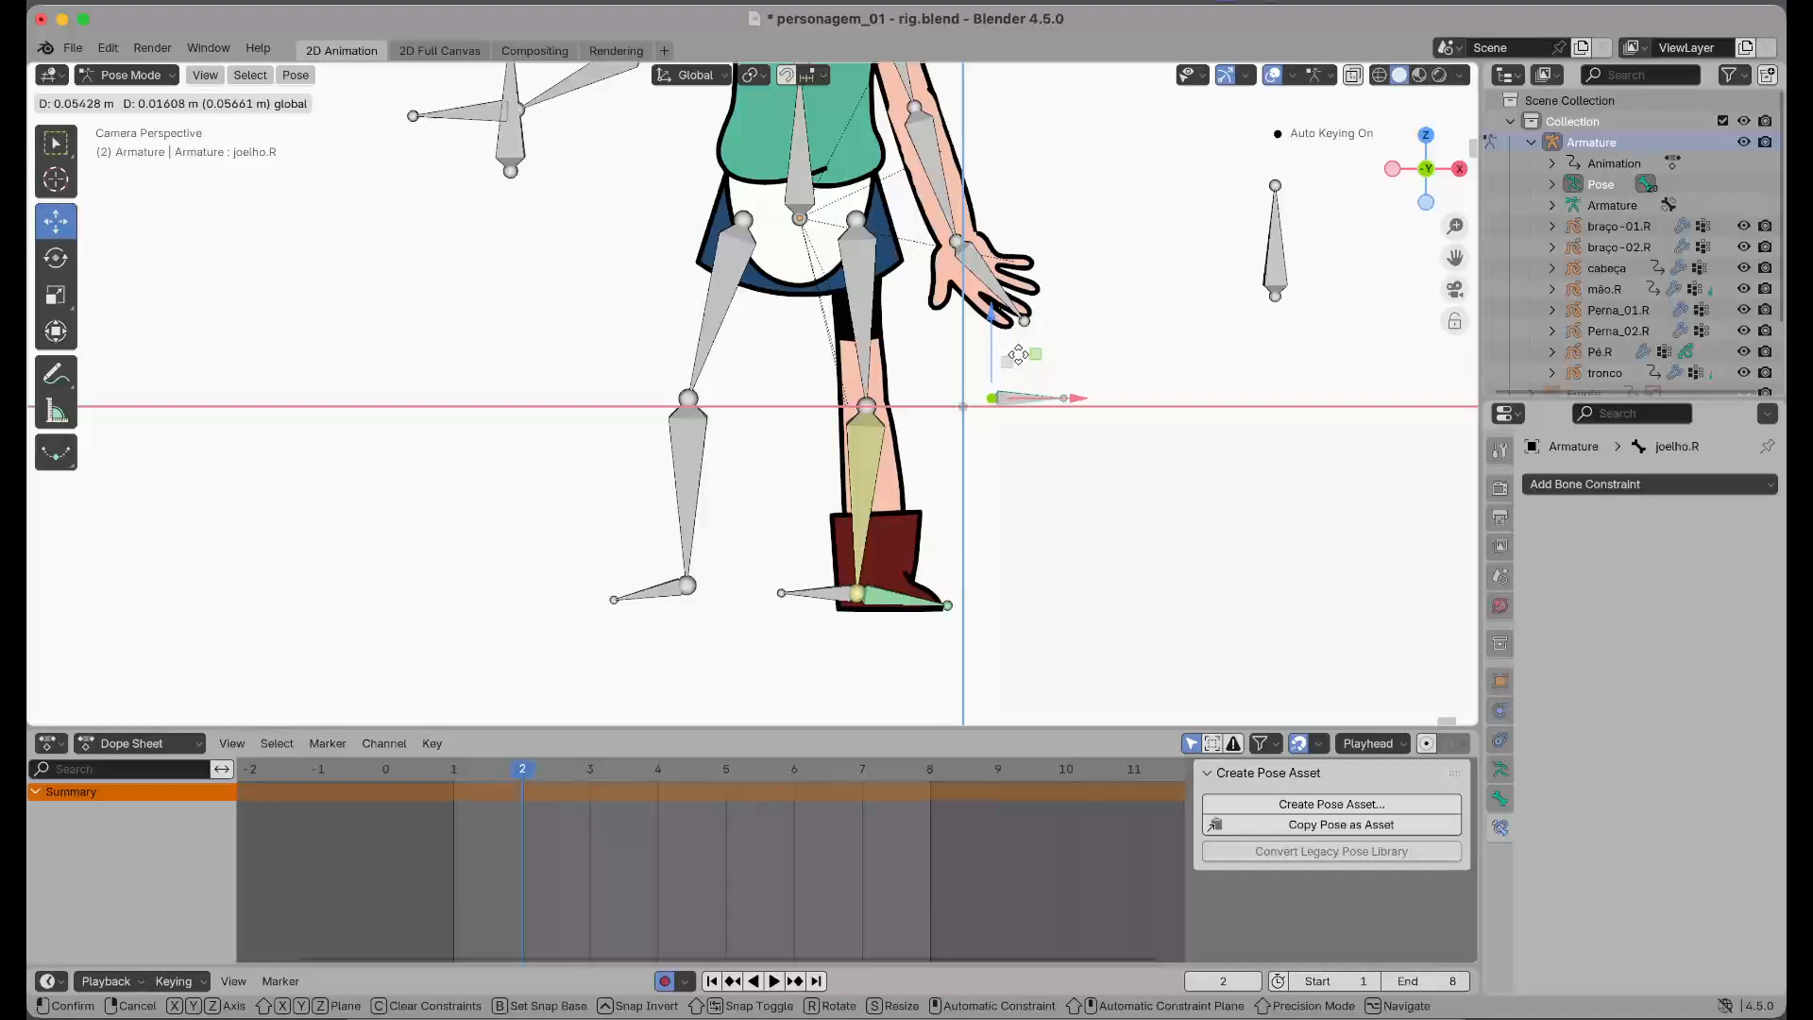
click(1046, 398)
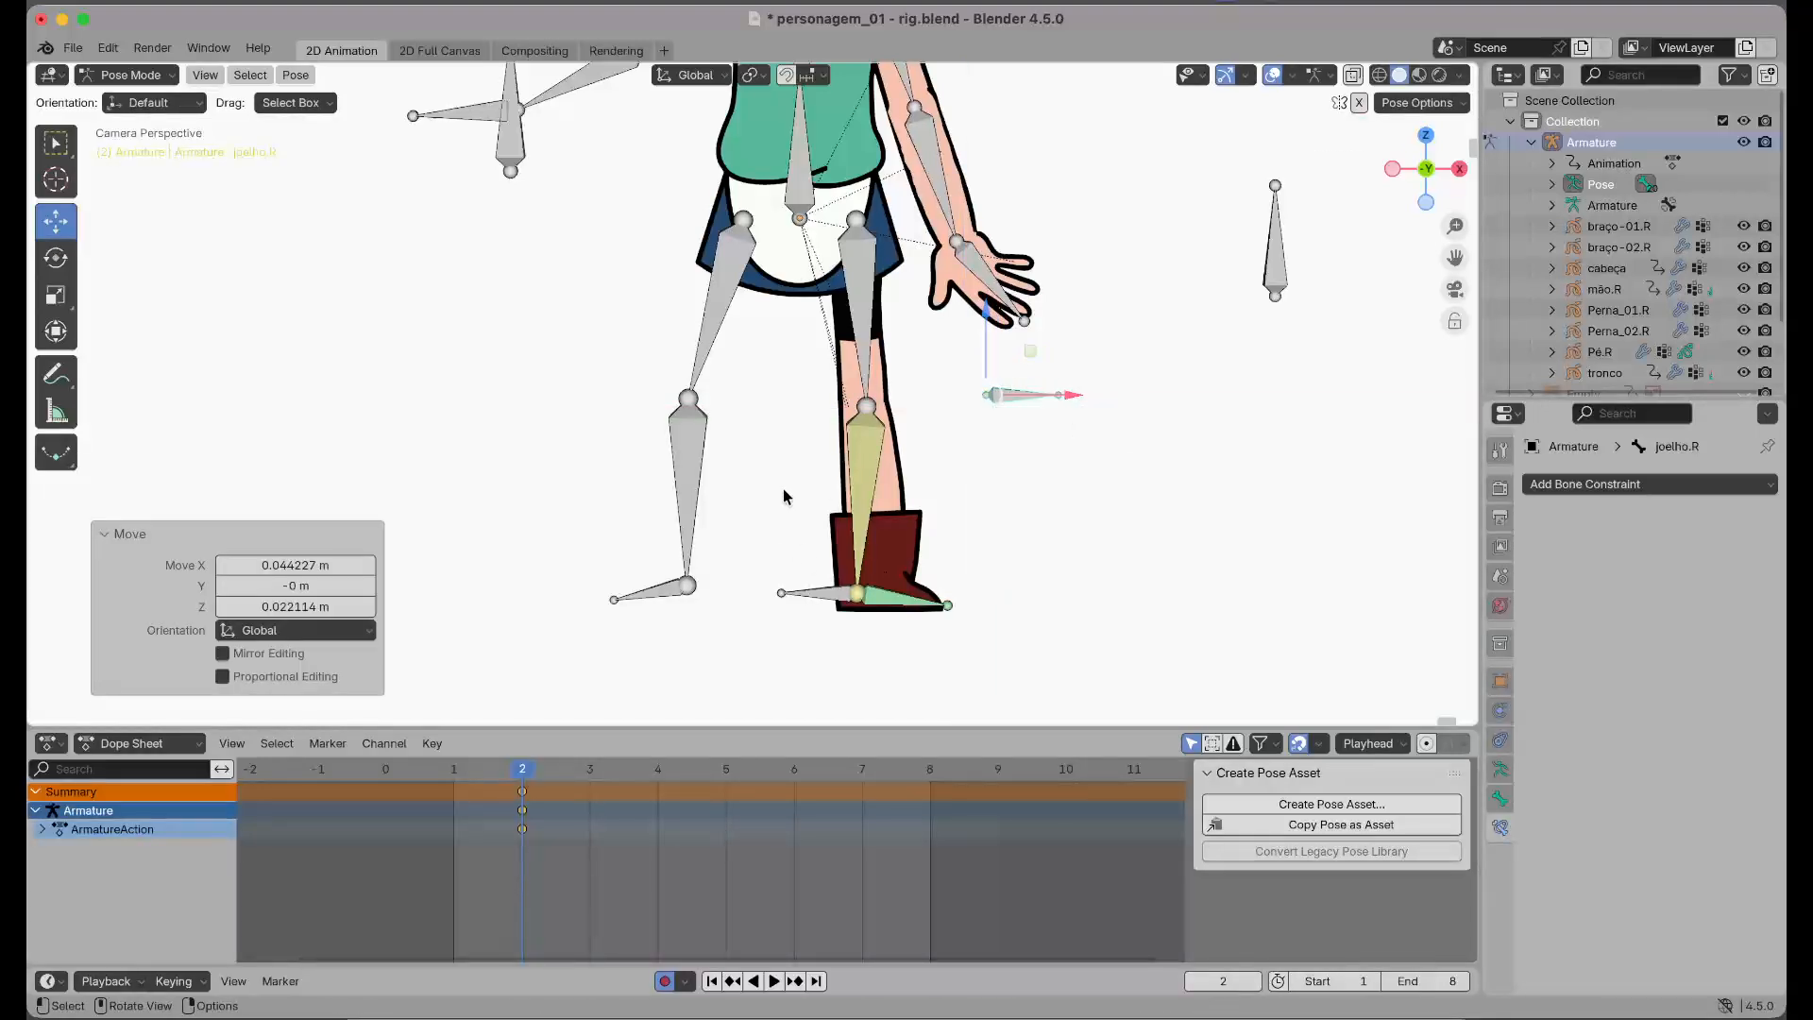
scroll(824, 302, down, 1)
scroll(825, 302, down, 1)
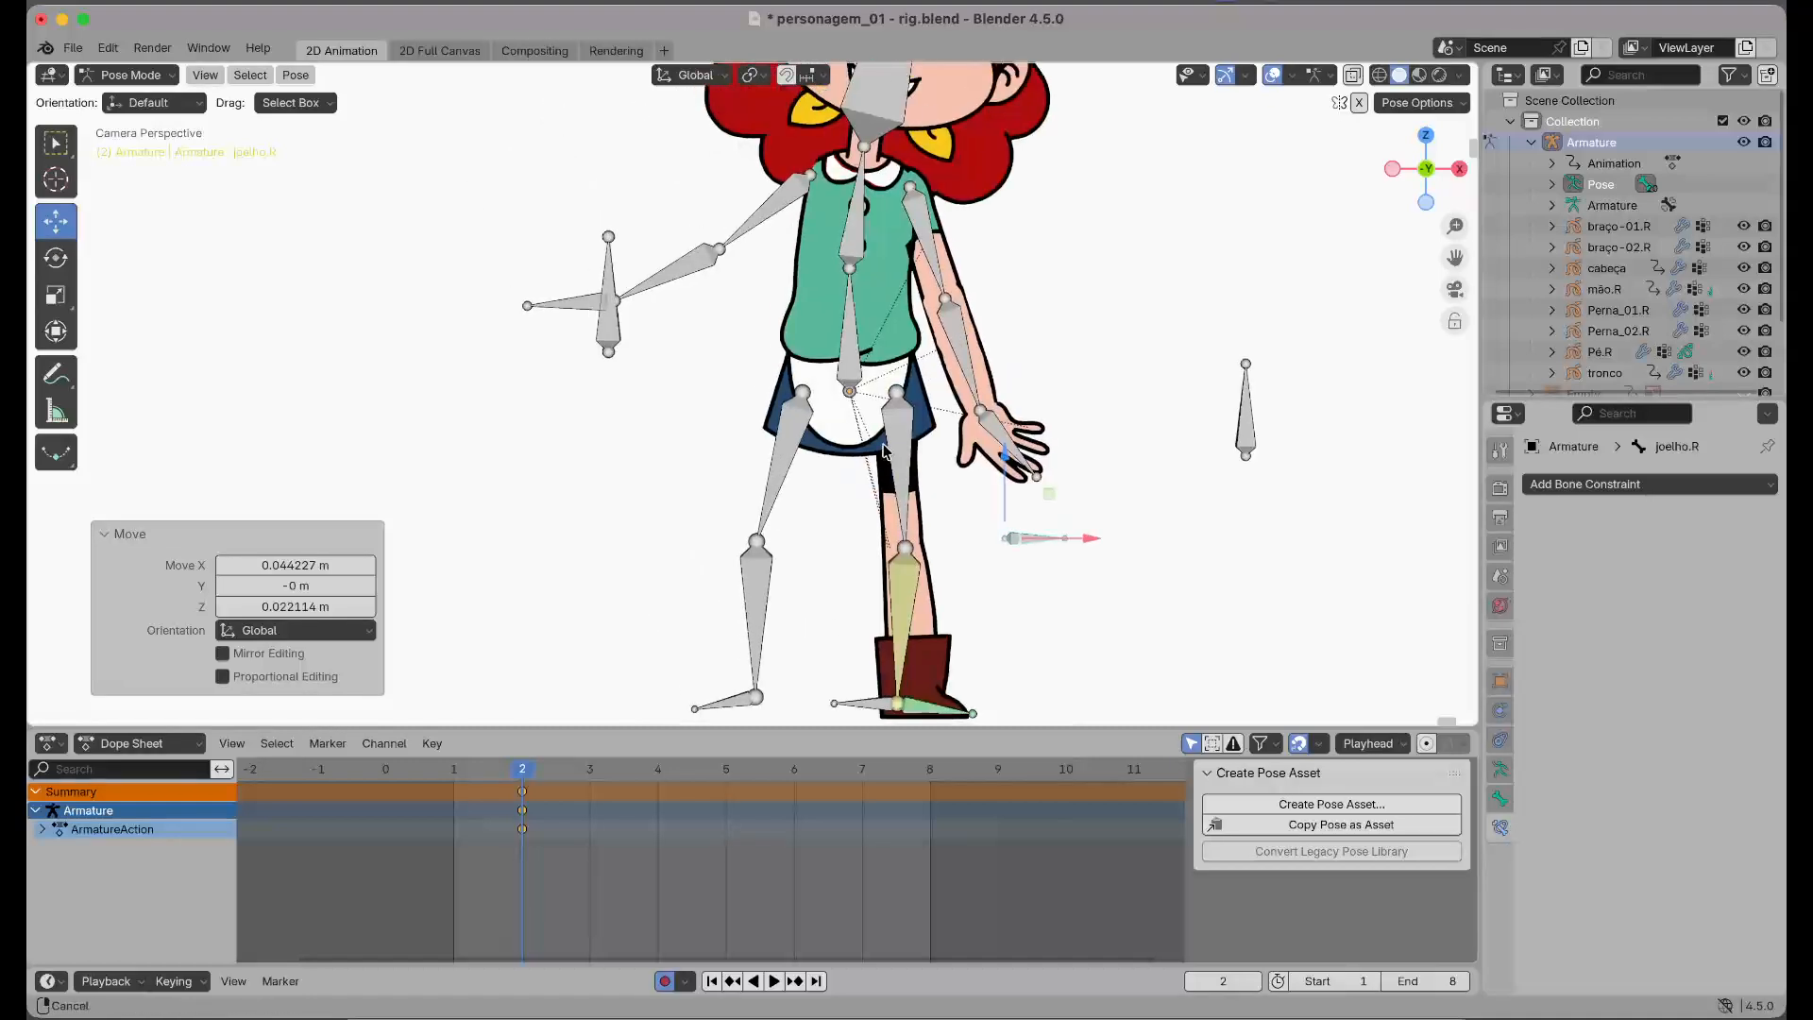
scroll(831, 378, down, 1)
scroll(837, 432, up, 1)
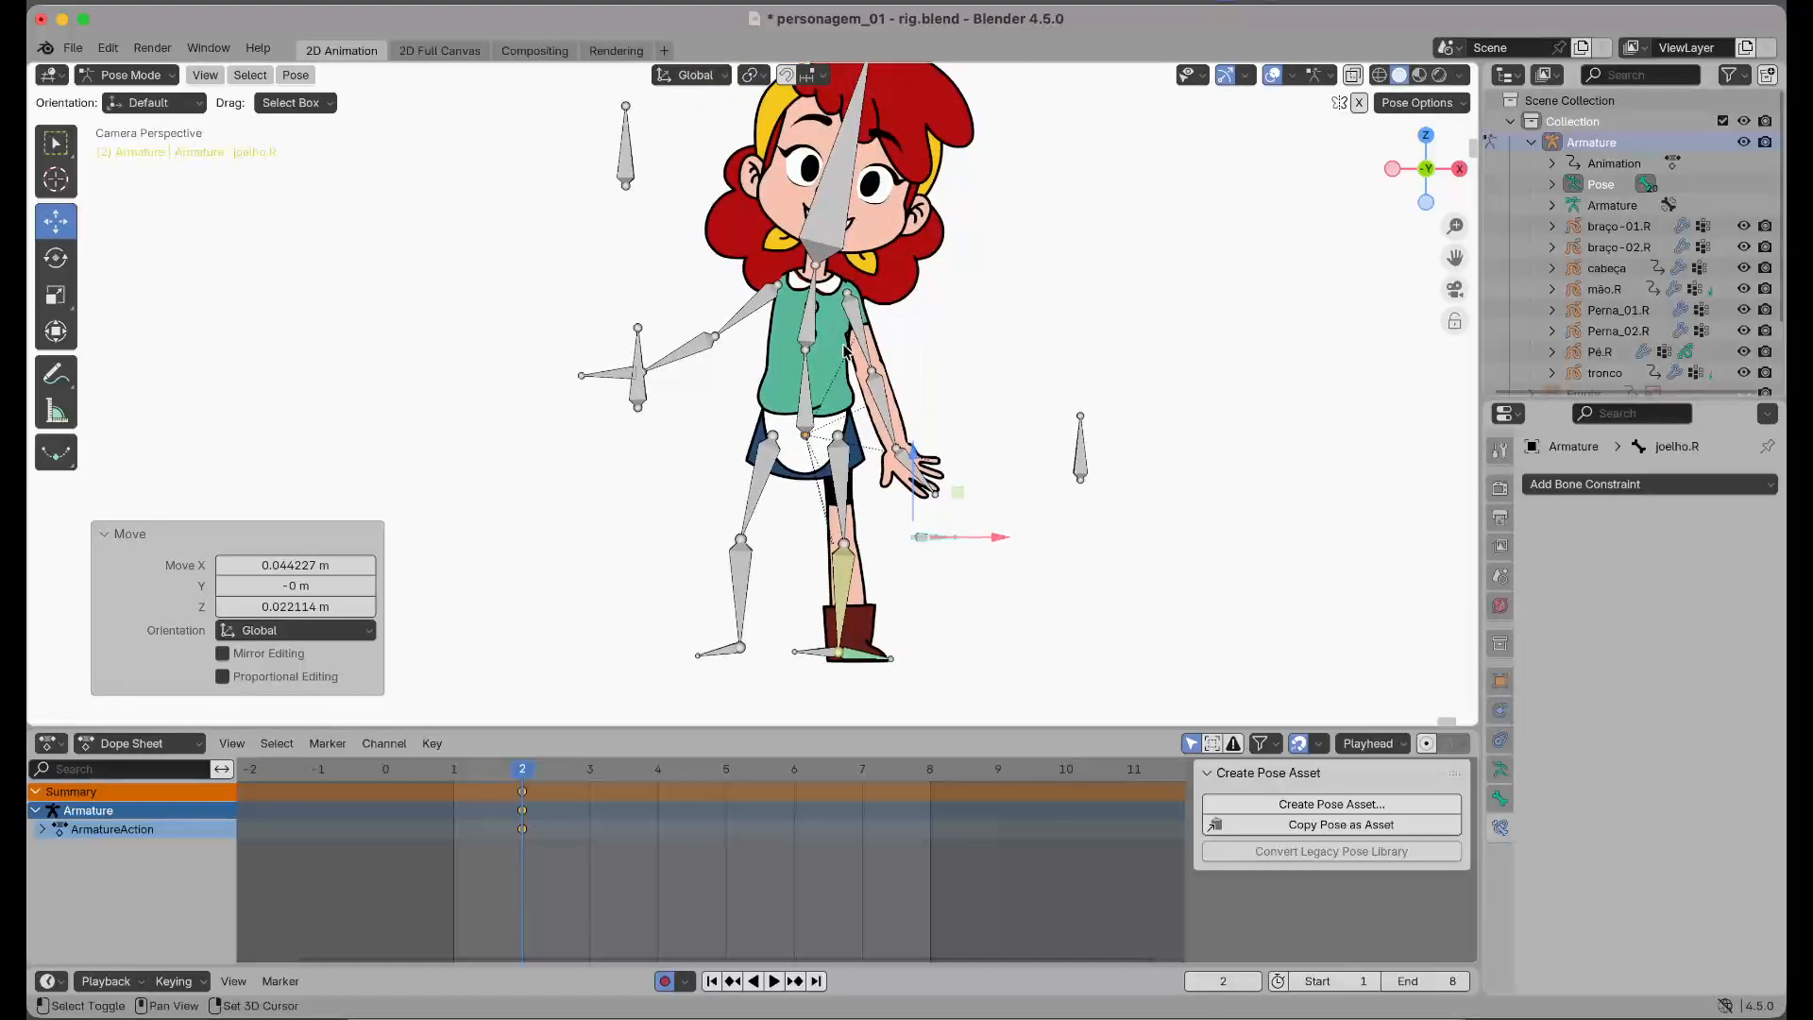
shift+middle_drag(845, 349, 848, 373)
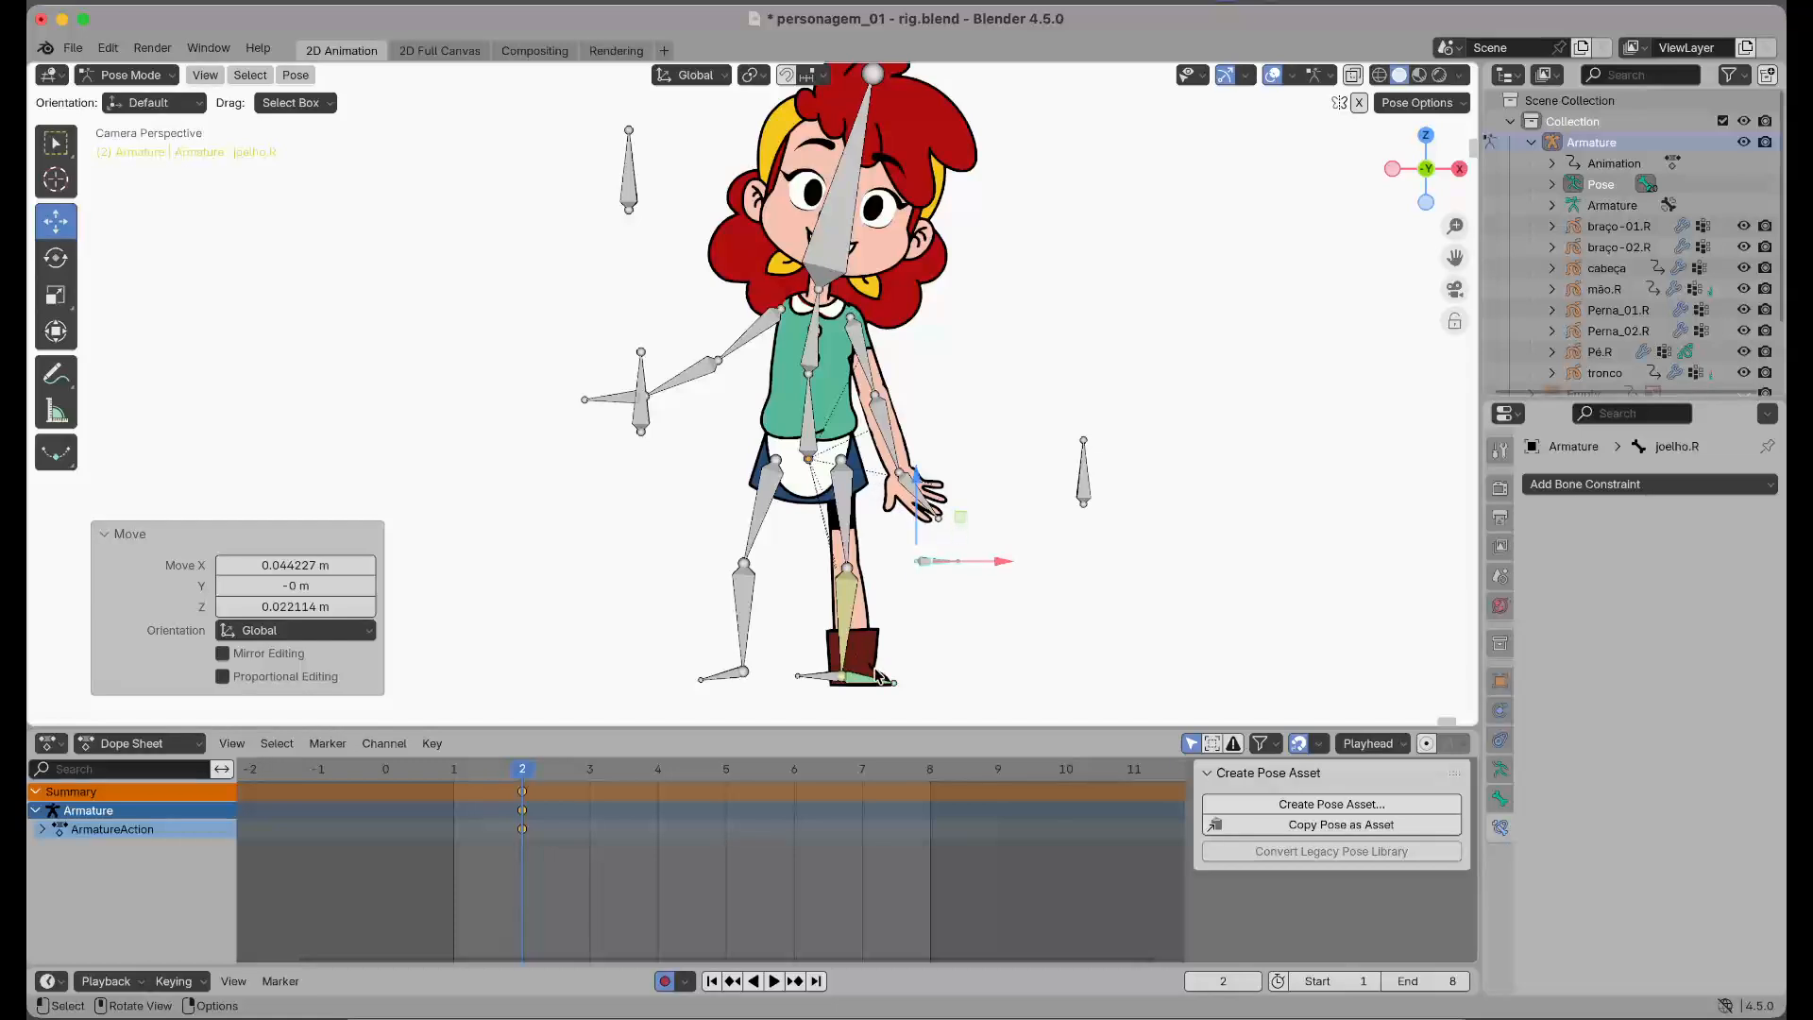
shift+middle_drag(878, 670, 889, 602)
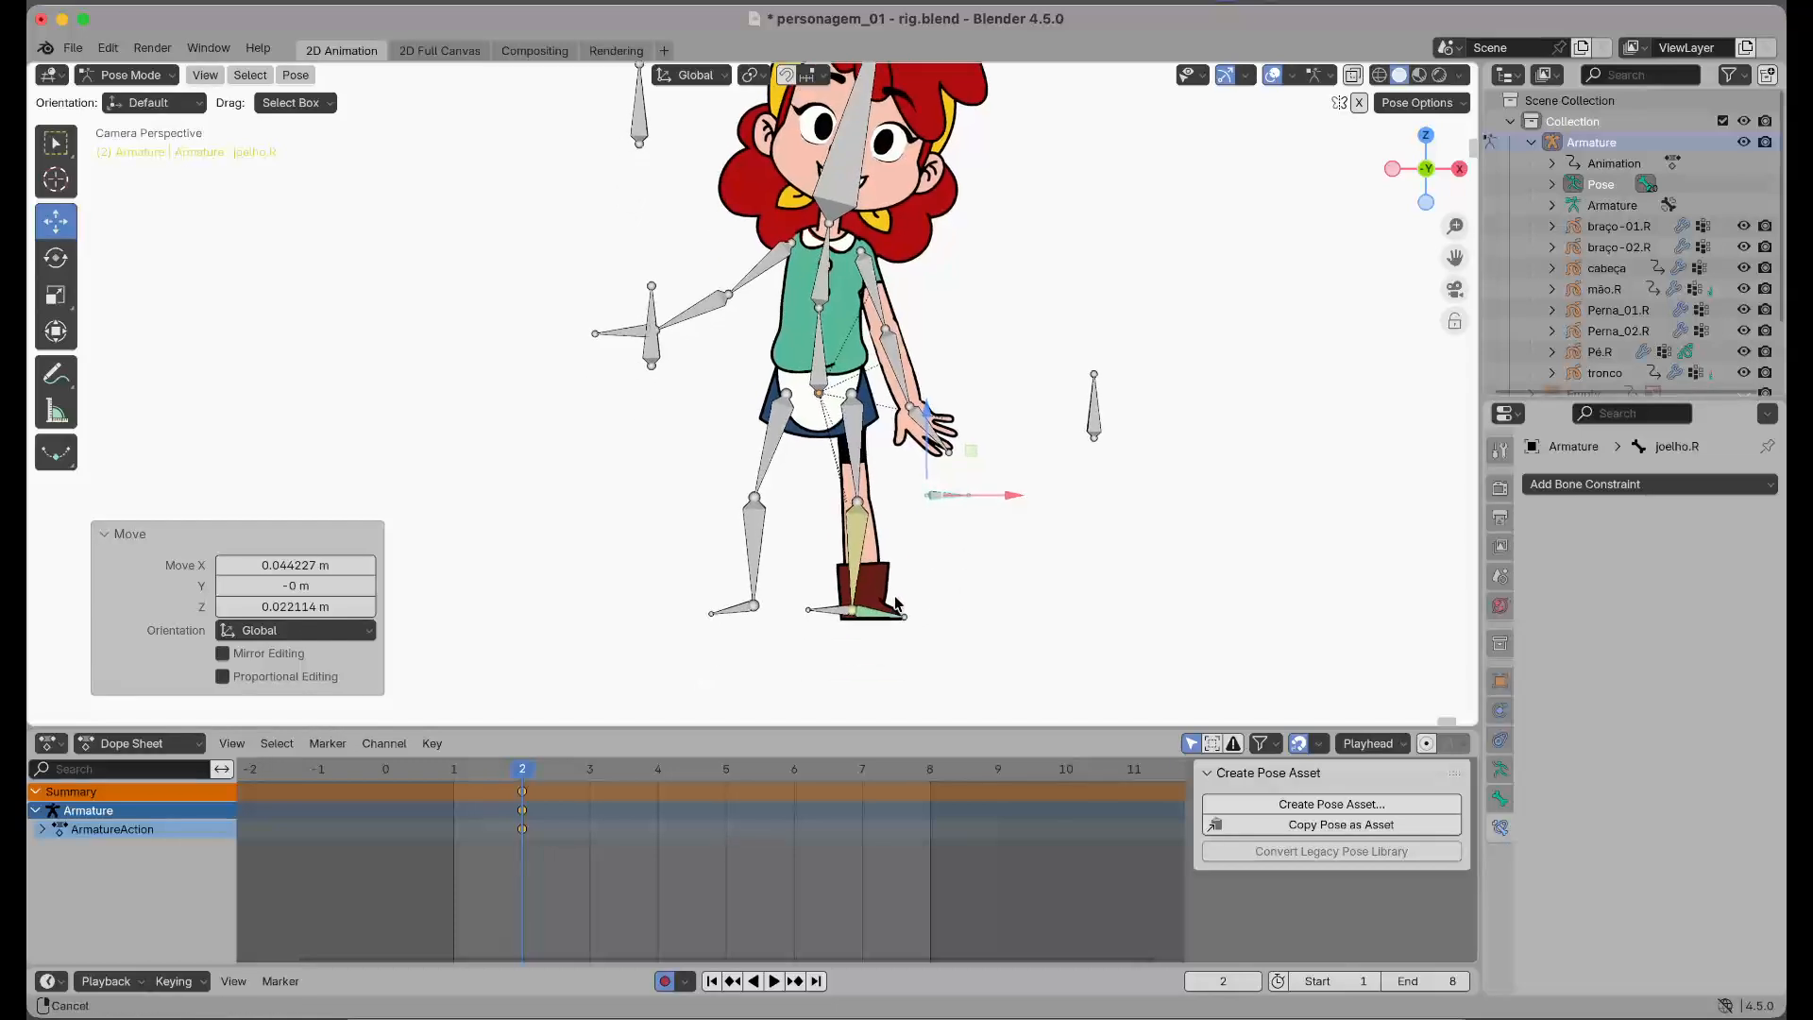
scroll(890, 609, up, 2)
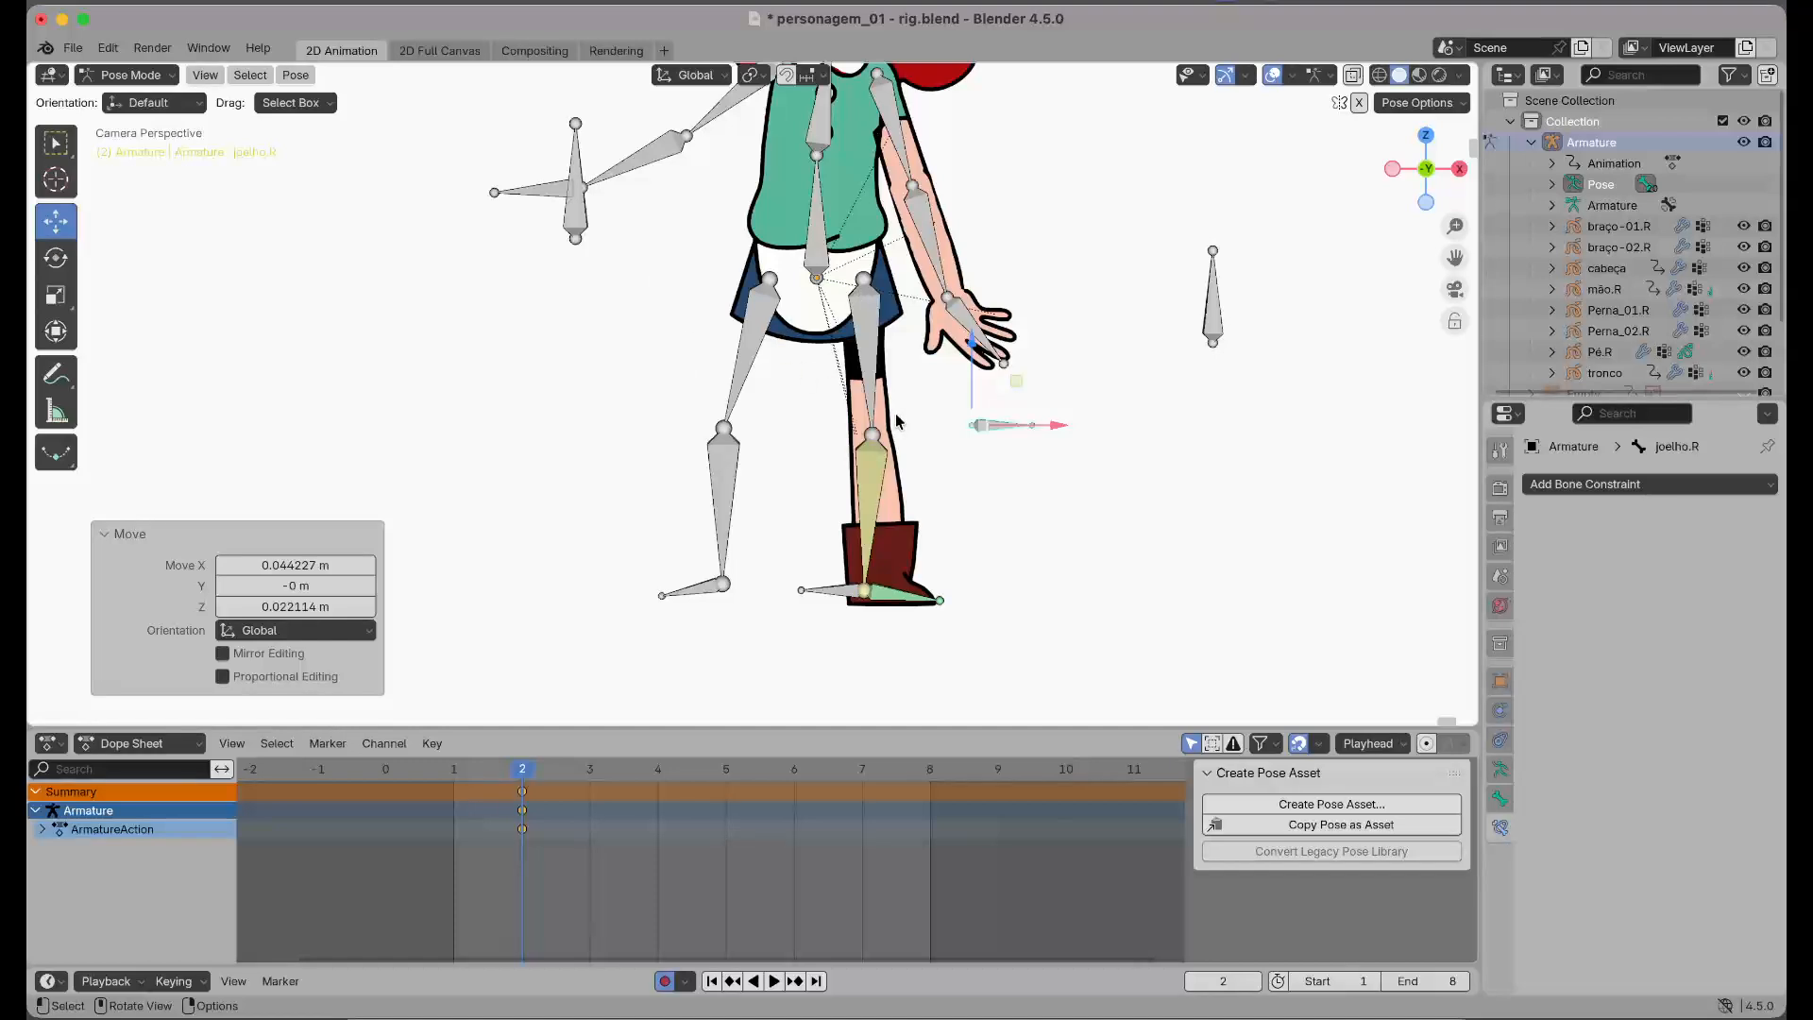
key(super+Tab)
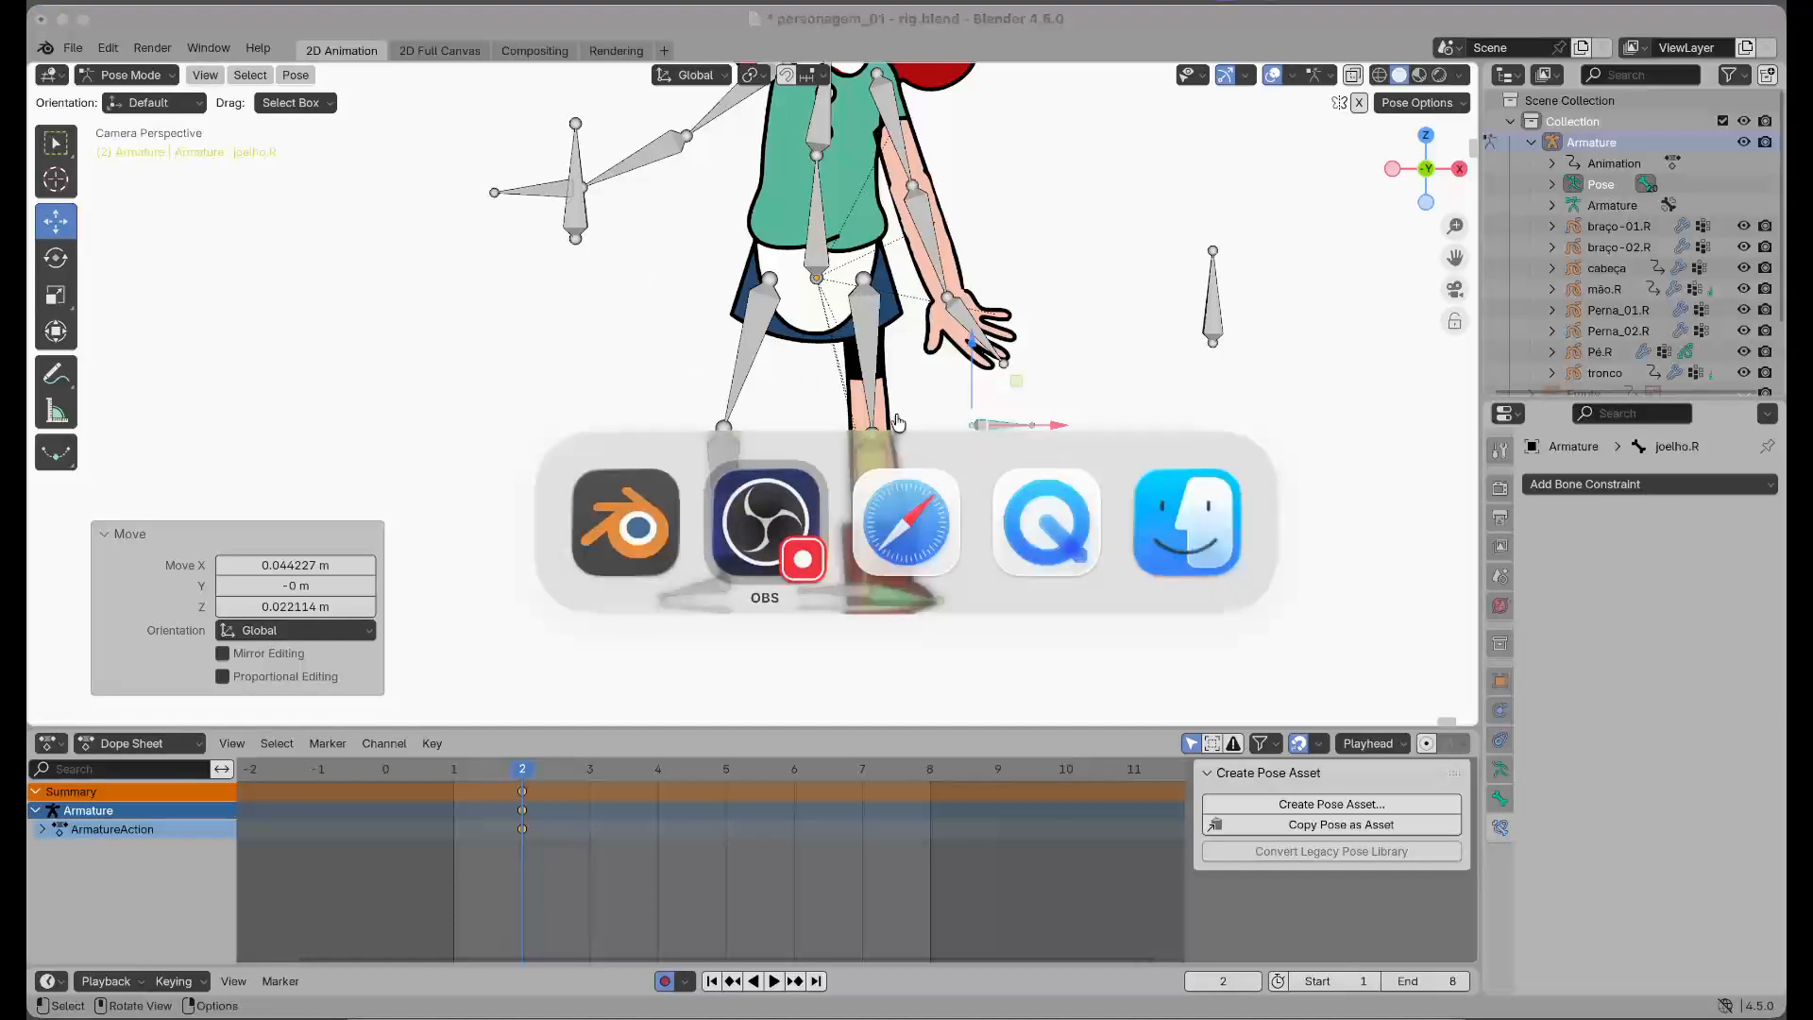